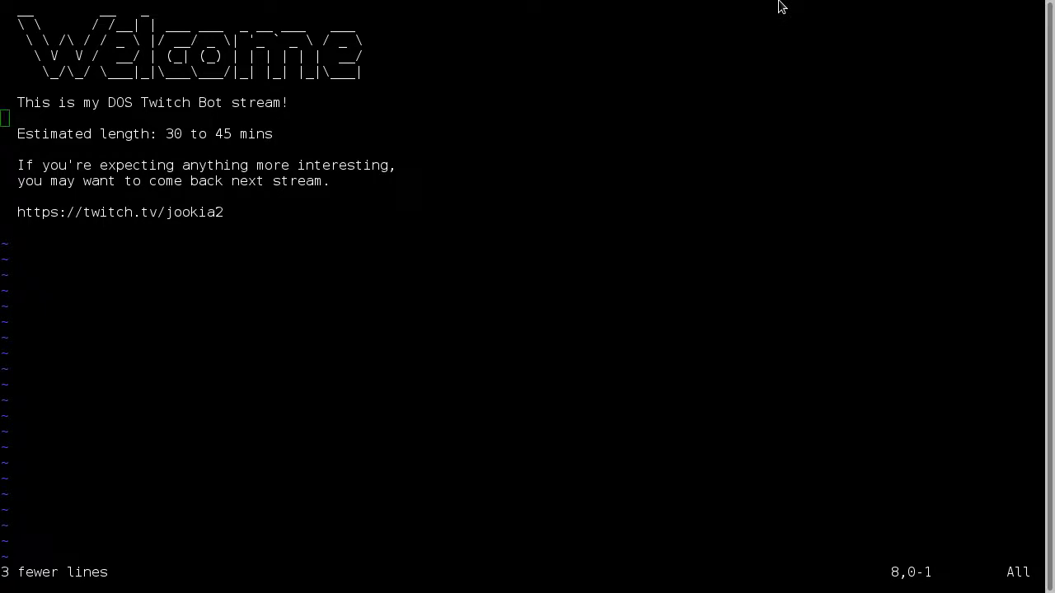
Switch to the browser's Wikipedia article on DOS and open the FreeDOS command-line screenshot at larger size
key("alt+Tab")
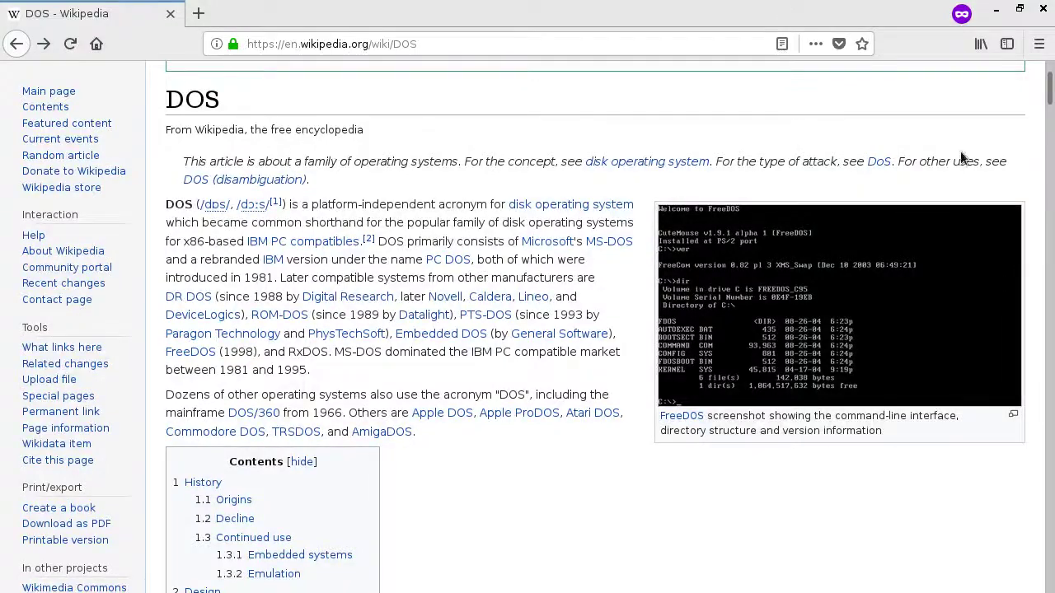
left_click(936, 321)
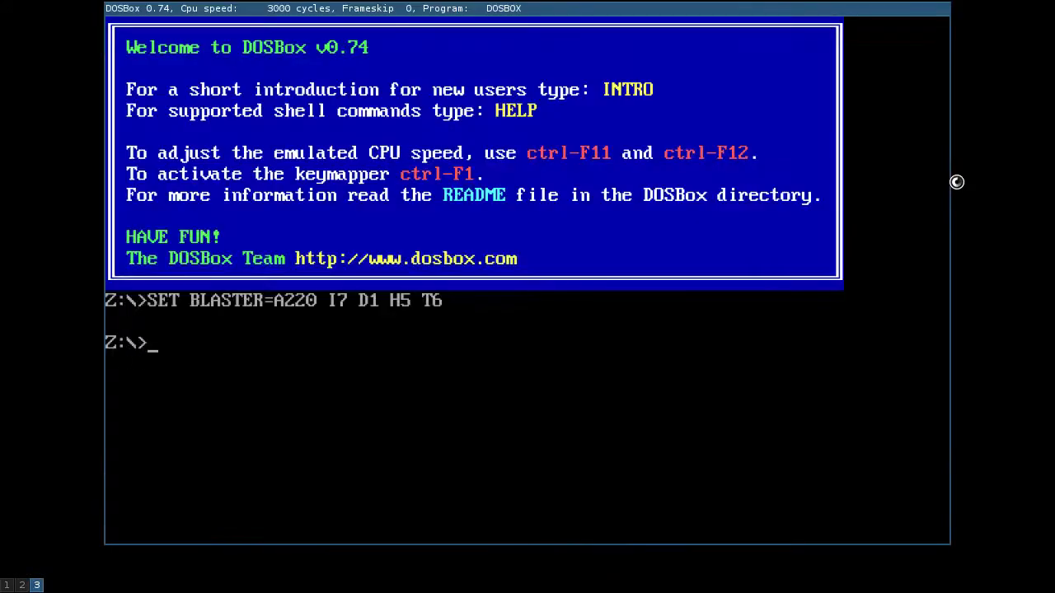
Show DOSBox in full screen and list the contents of drive Z with dir
key("alt+Return")
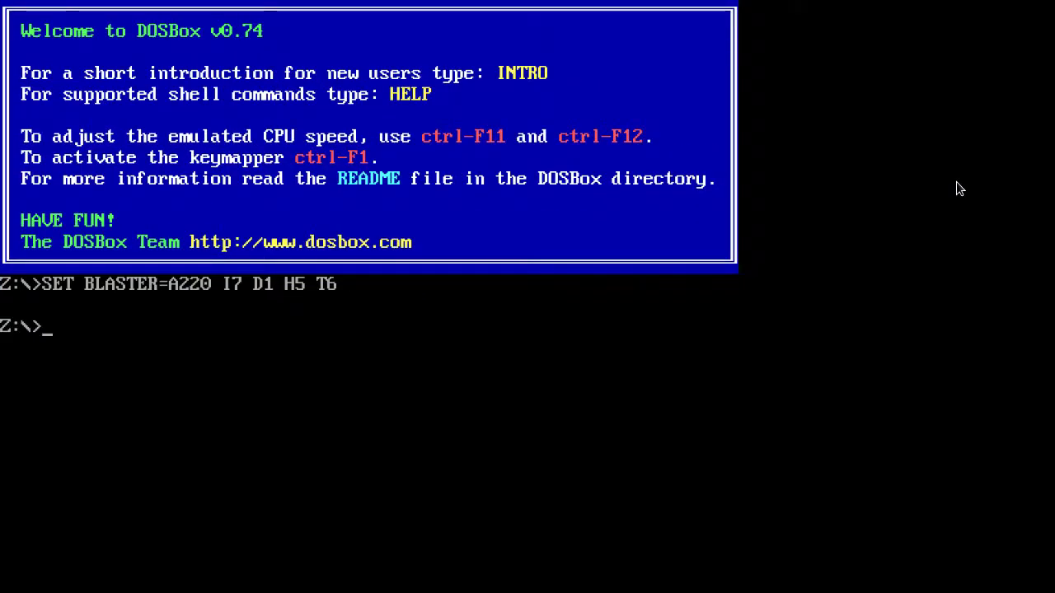
type("dir")
key("Return")
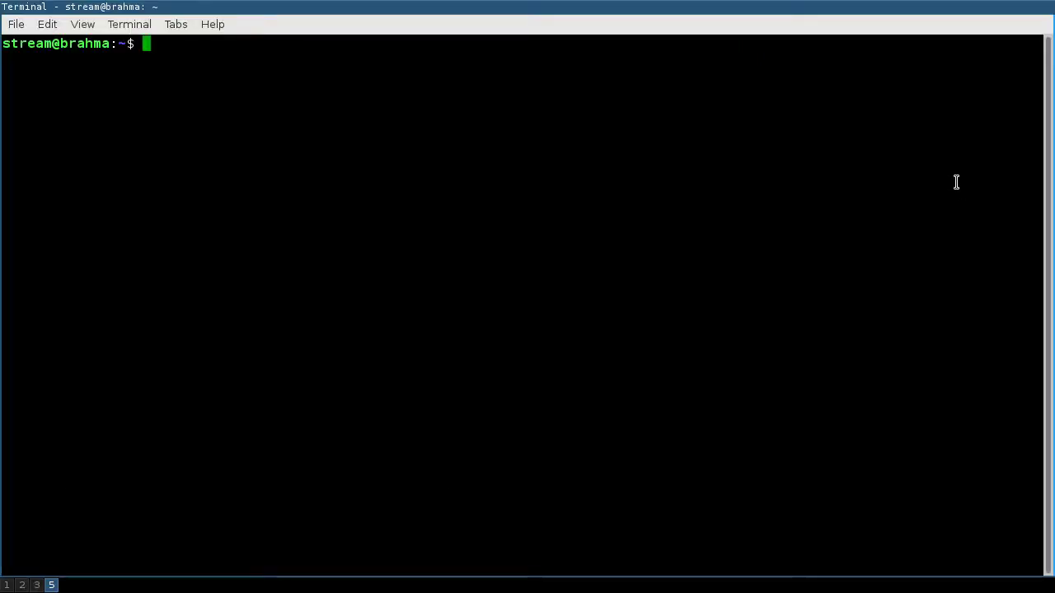
Find the command "spicy -h 127.0.0.1 -p 5950" in the terminal history and run it to open the virtual machine's display
key("ctrl+r")
type("t95")
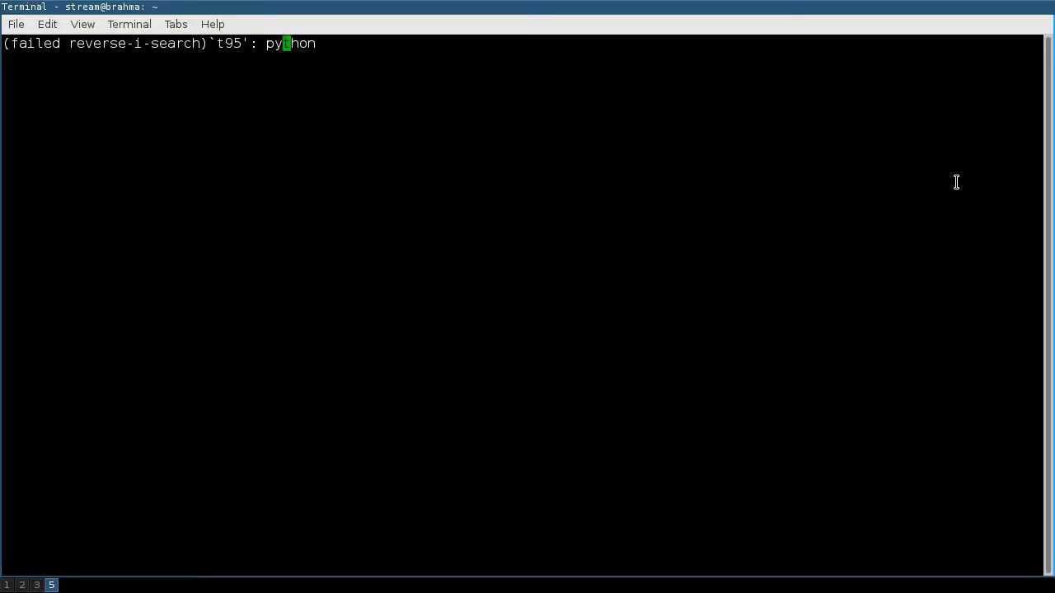
key("ctrl+c")
key("ctrl+r")
type("59")
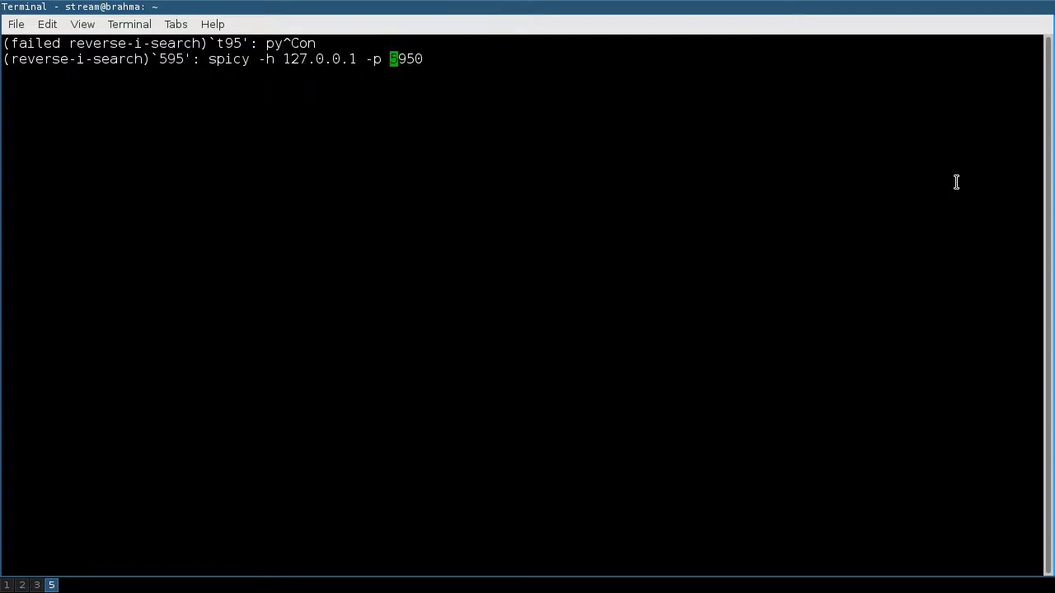
key("Return")
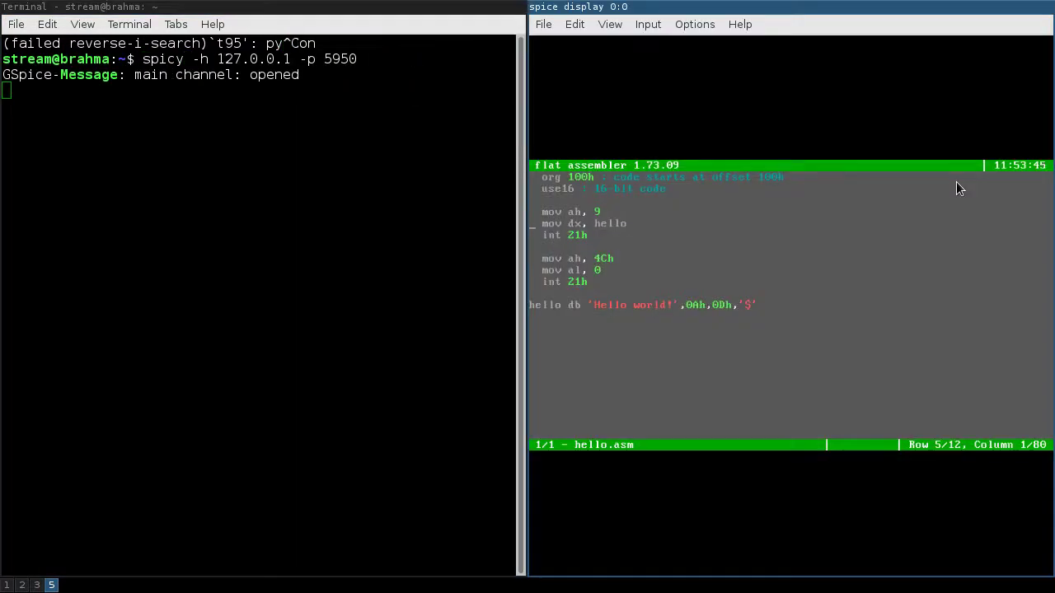
Exit flat assembler, show the virtual machine's DOS prompt in full screen and compare it with the DOSBox prompt
key("alt+x")
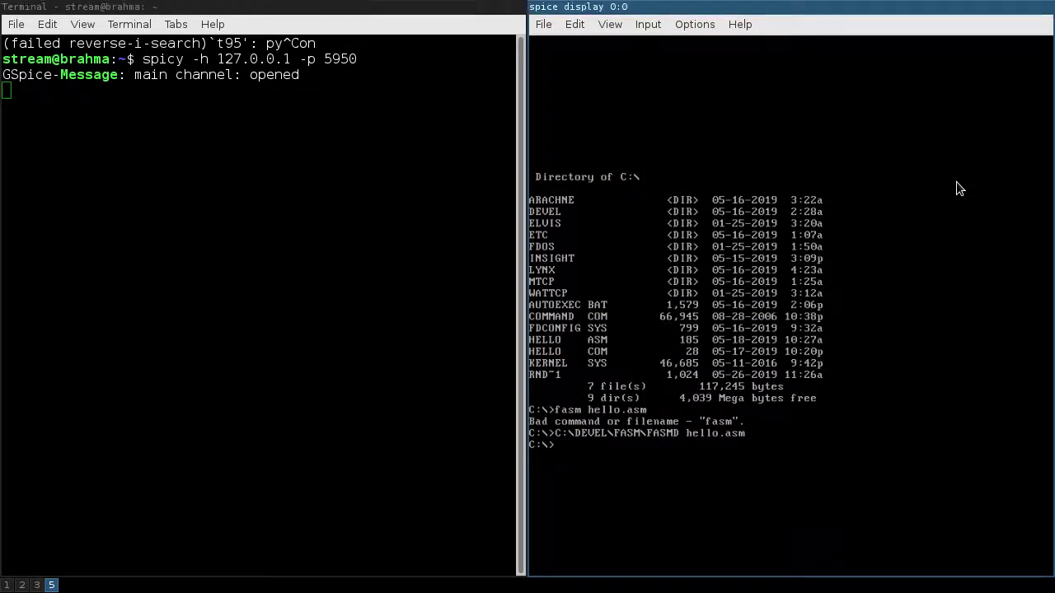
key("shift+F11")
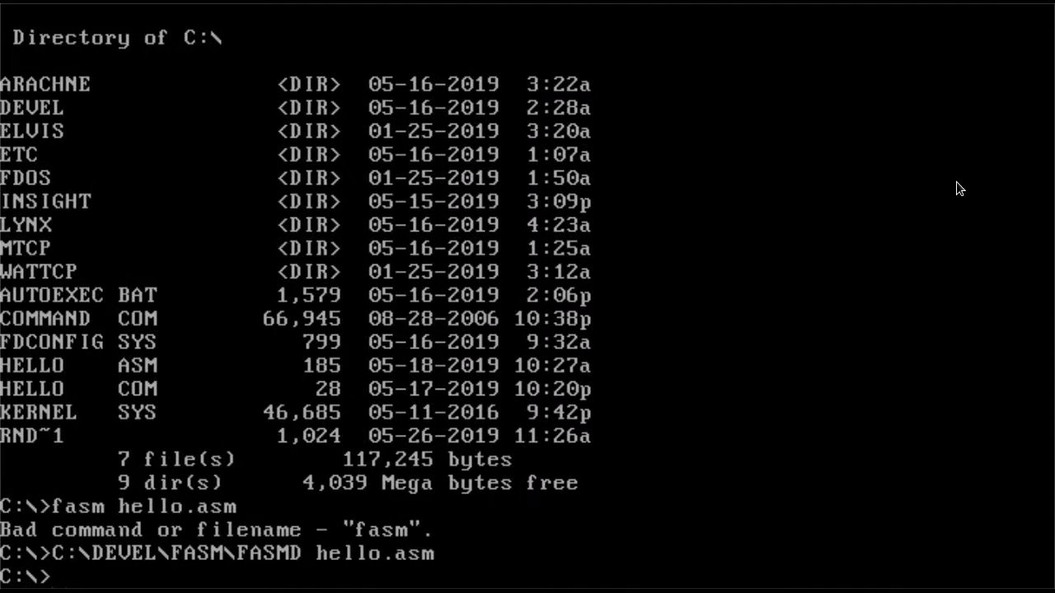
key("alt+Tab")
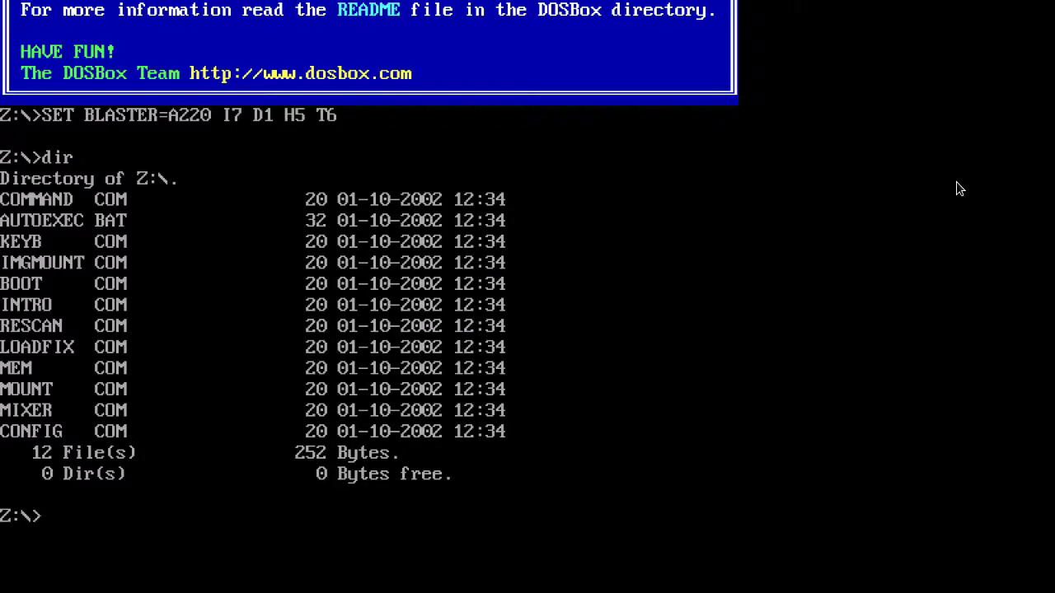
key("alt+Tab")
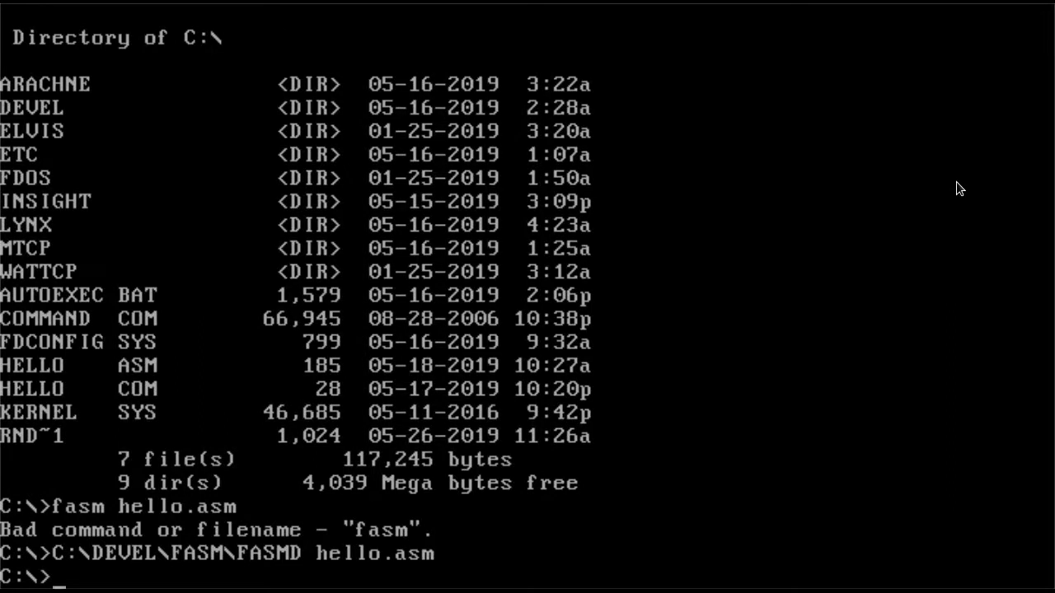
Return to DOSBox and take it out of full screen
key("super+d")
key("Escape")
key("super+f")
key("super+h")
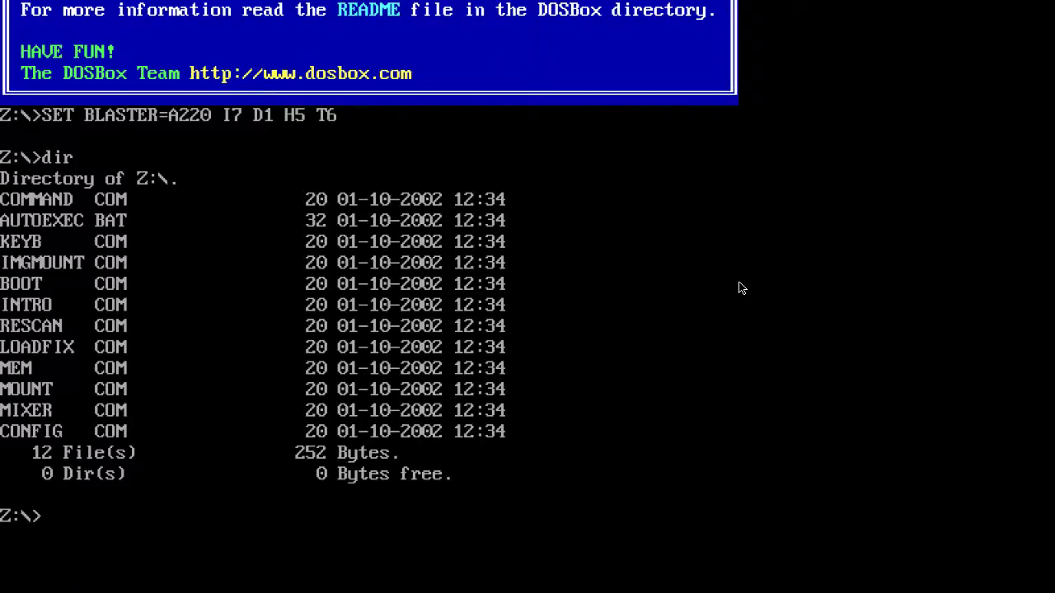
key("alt+Return")
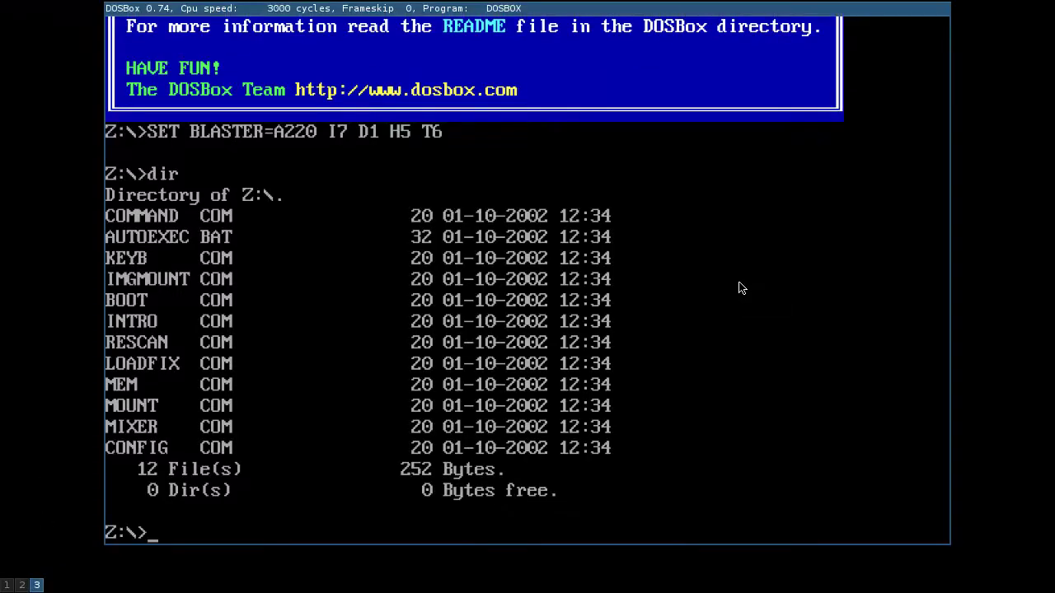
Switch to the browser workspace and open the website freedos.org
key("super+1")
key("super+2")
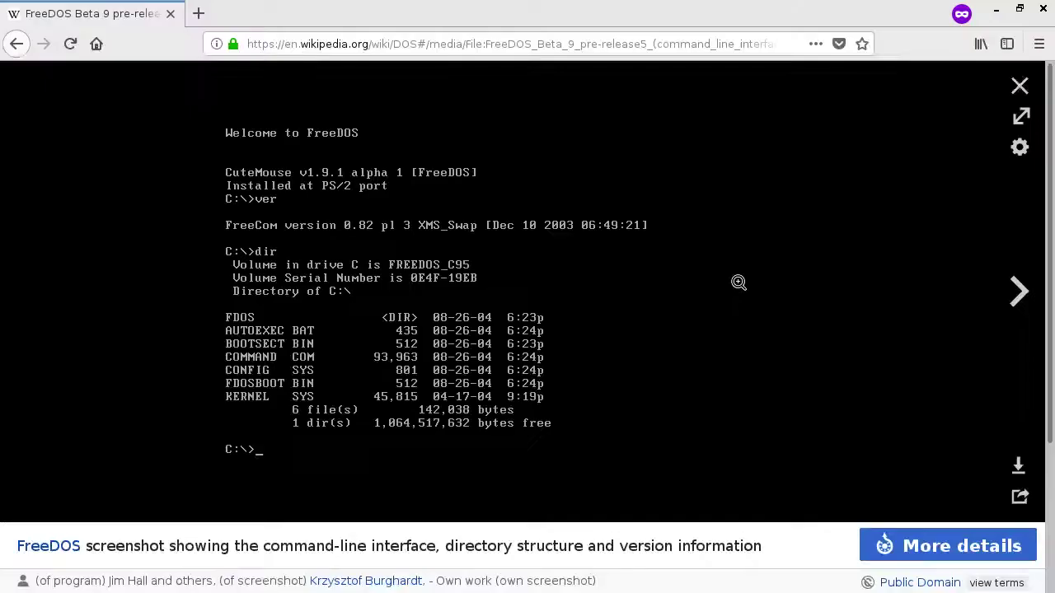
left_click(428, 45)
type("freedos")
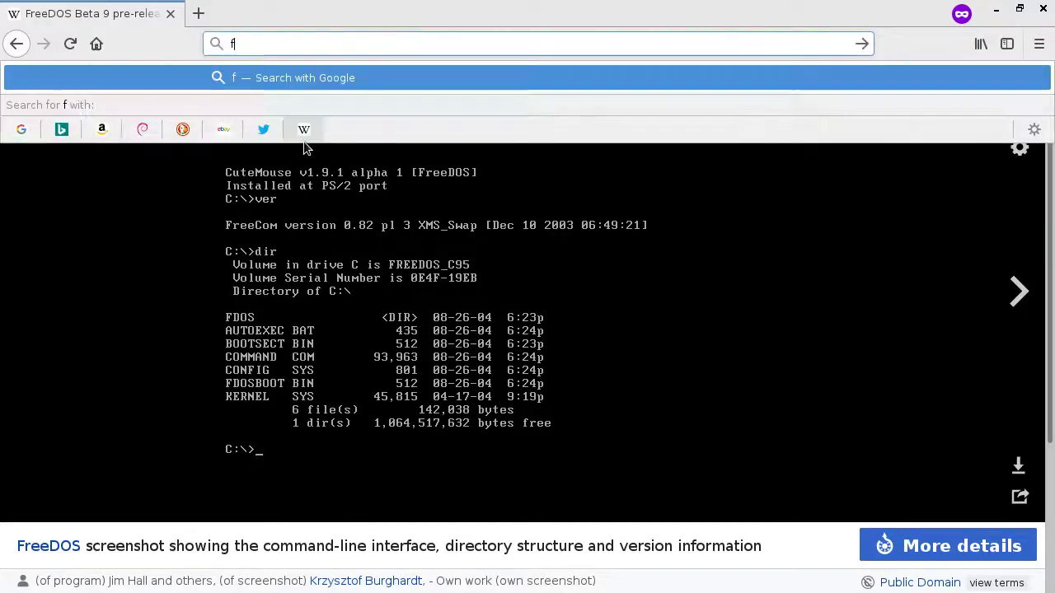
type(".org")
key("Return")
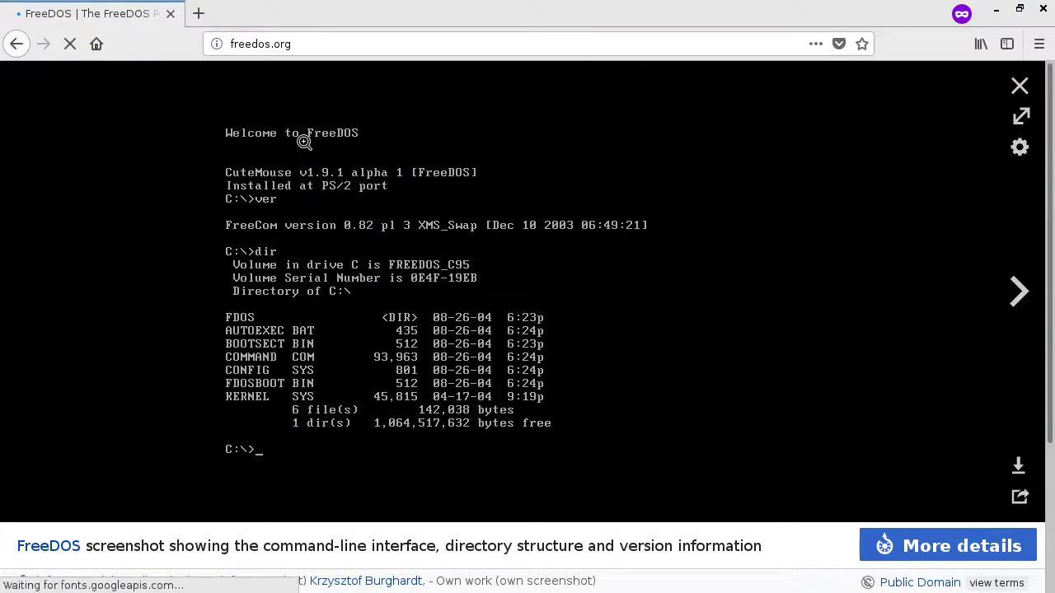
Open the FreeDOS 1.2 download page and save the CDROM "standard" installer, FD12CD.iso
scroll(374, 288, "down", 4)
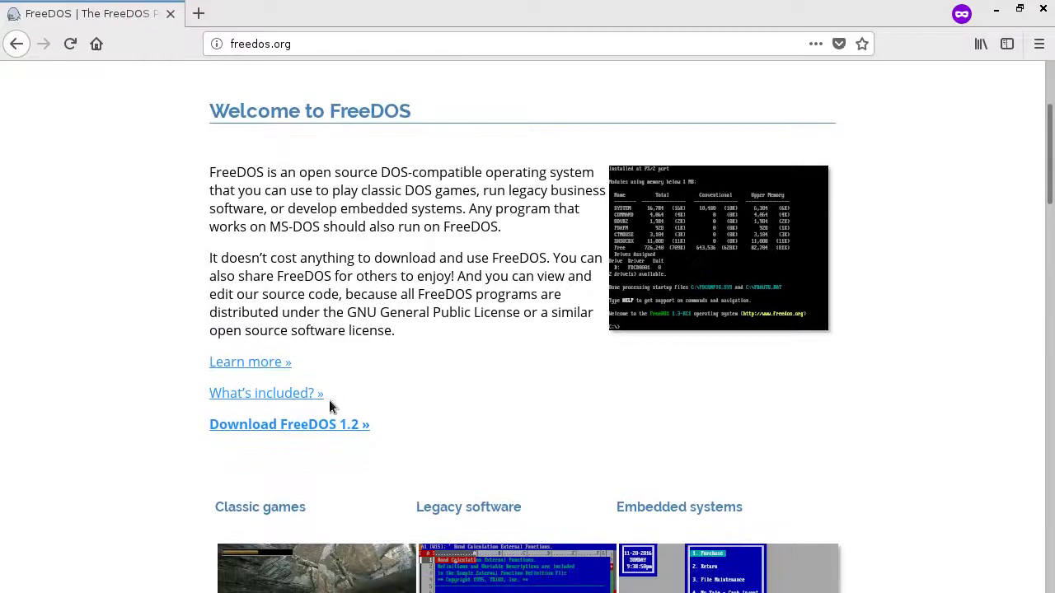
left_click(311, 427)
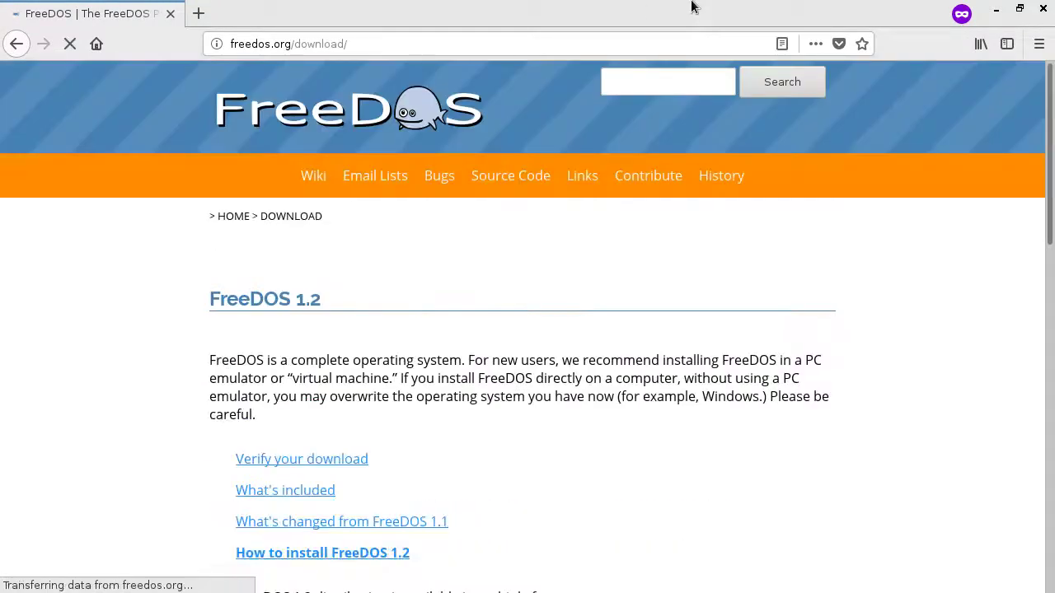
scroll(405, 549, "down", 1)
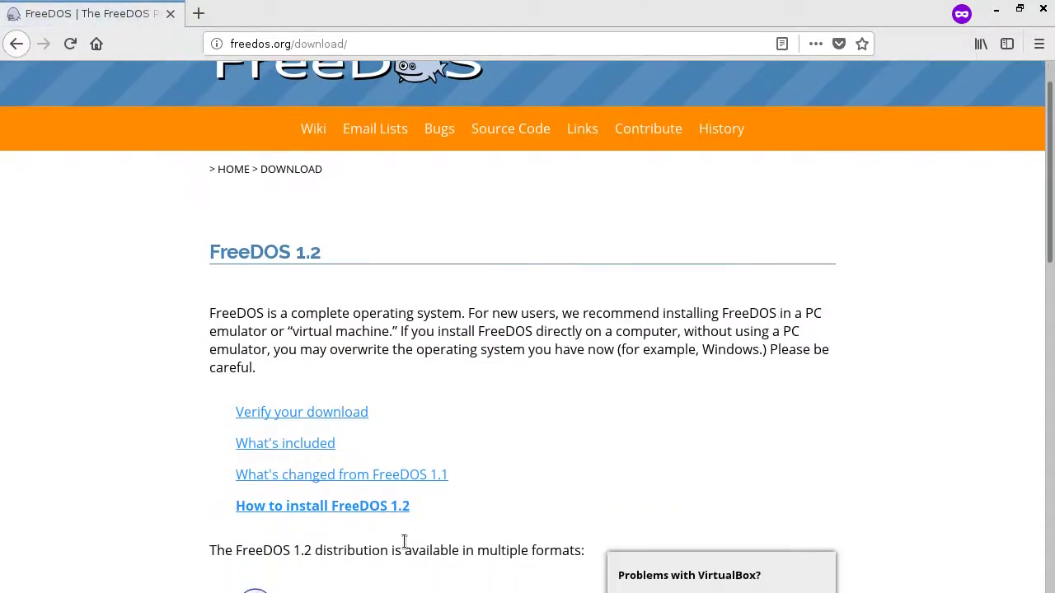
scroll(403, 543, "down", 4)
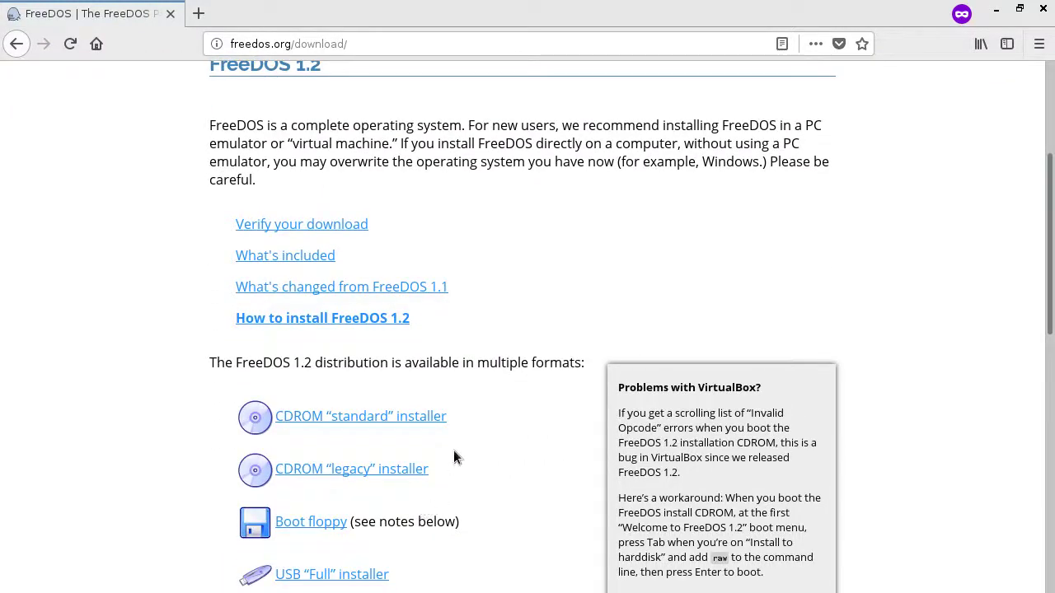
scroll(453, 450, "down", 3)
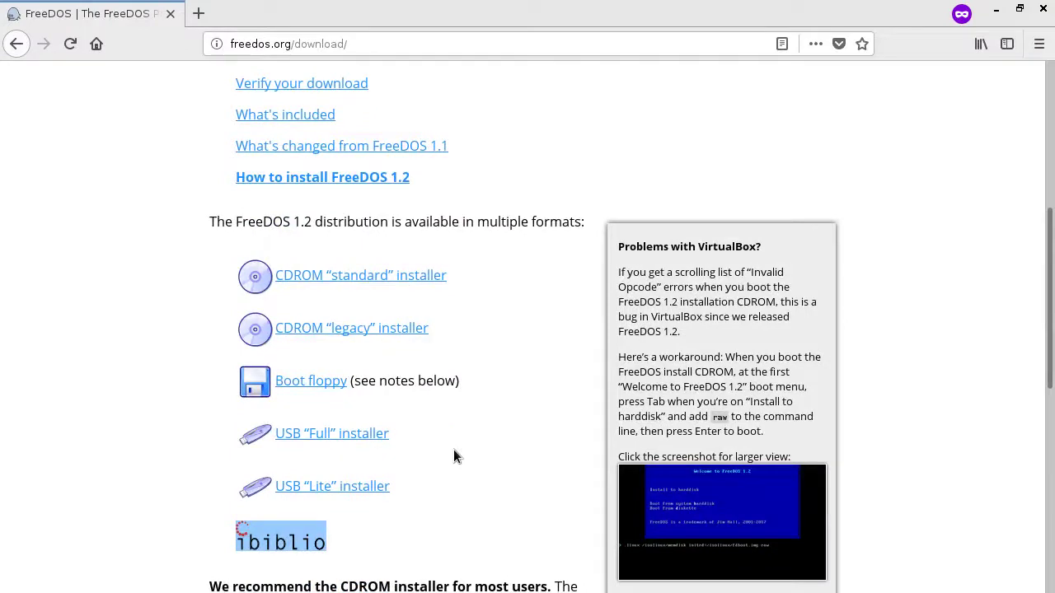
left_click(397, 286)
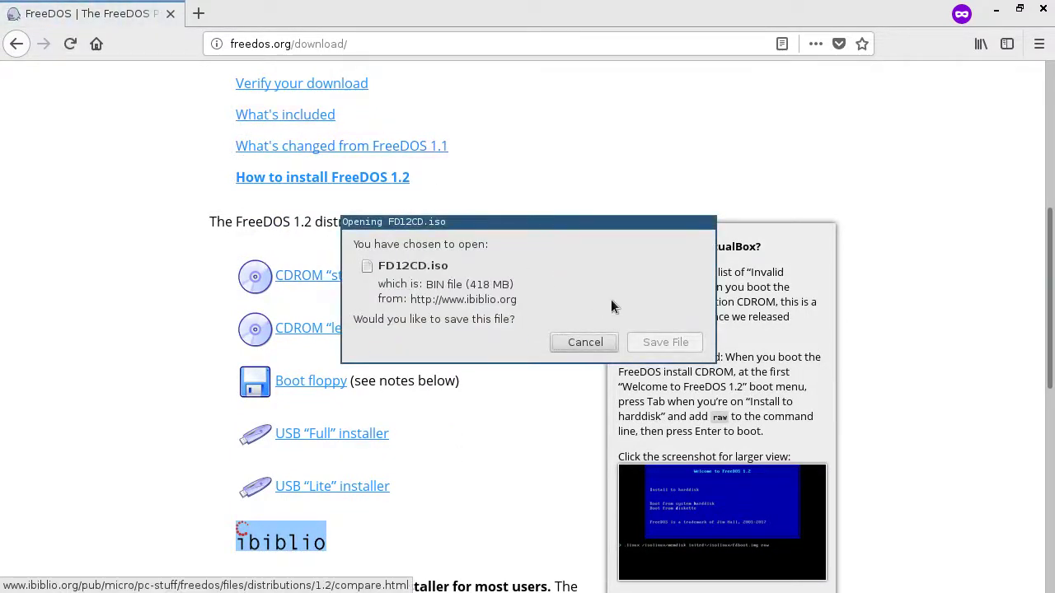
left_click(668, 343)
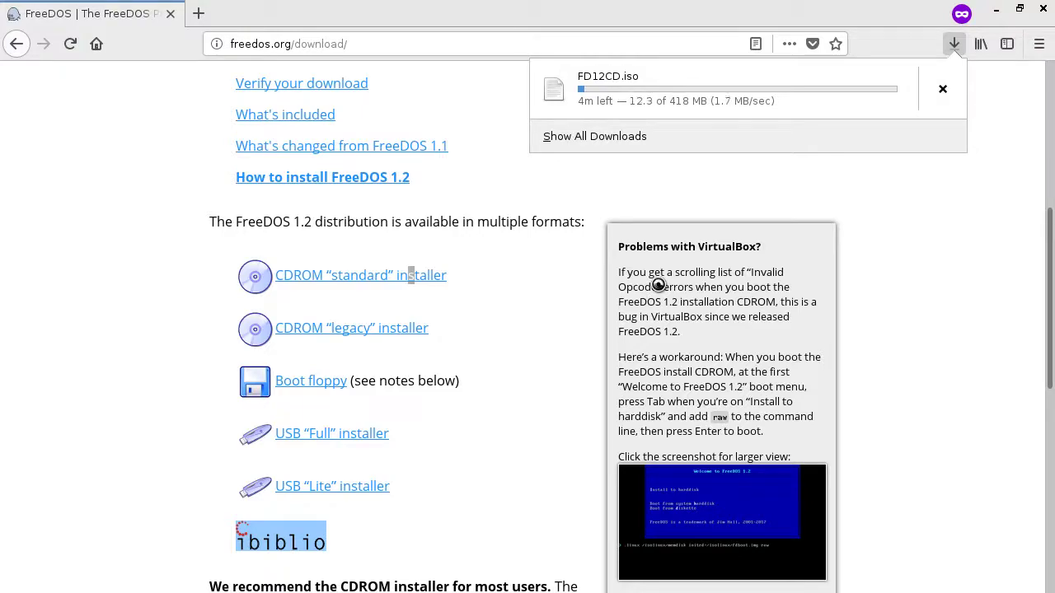
Switch to the welcome note in Vim and try to quit the editor with :q
key("alt+Tab")
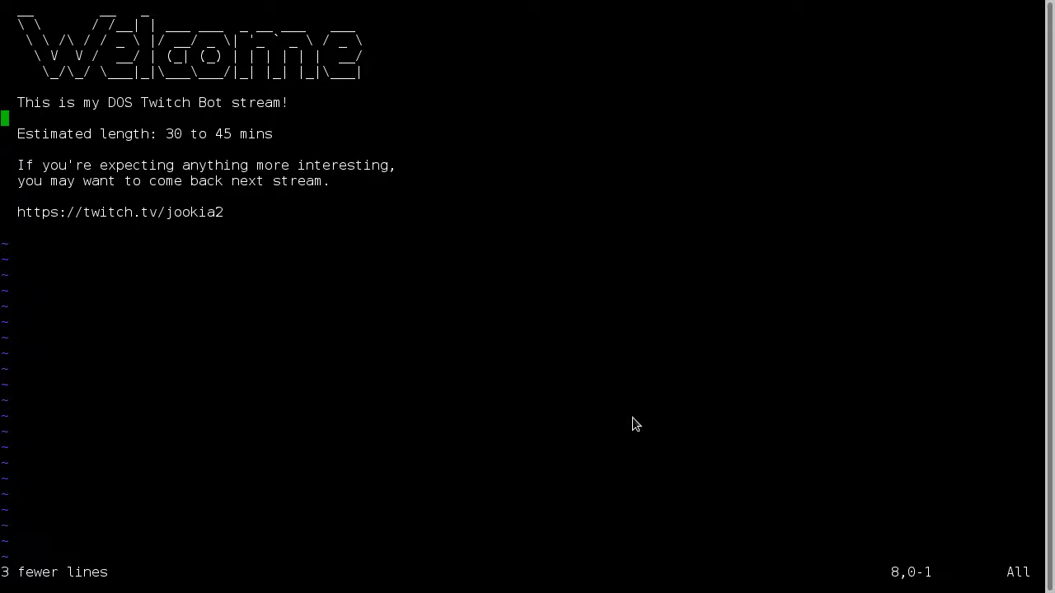
type(":q")
key("Return")
type(":")
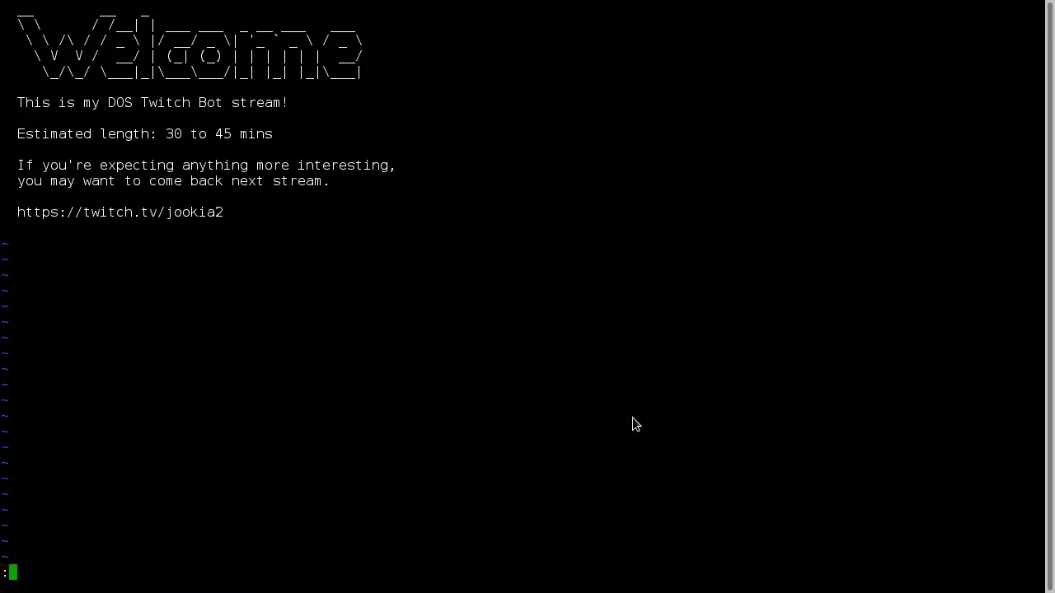
key("ctrl+c")
Delete all the text of the welcome note and enter the heading "Twitch Bot" on the first line
key("g")
key("g")
key("shift+v")
key("shift+g")
type("diTwitch Bot")
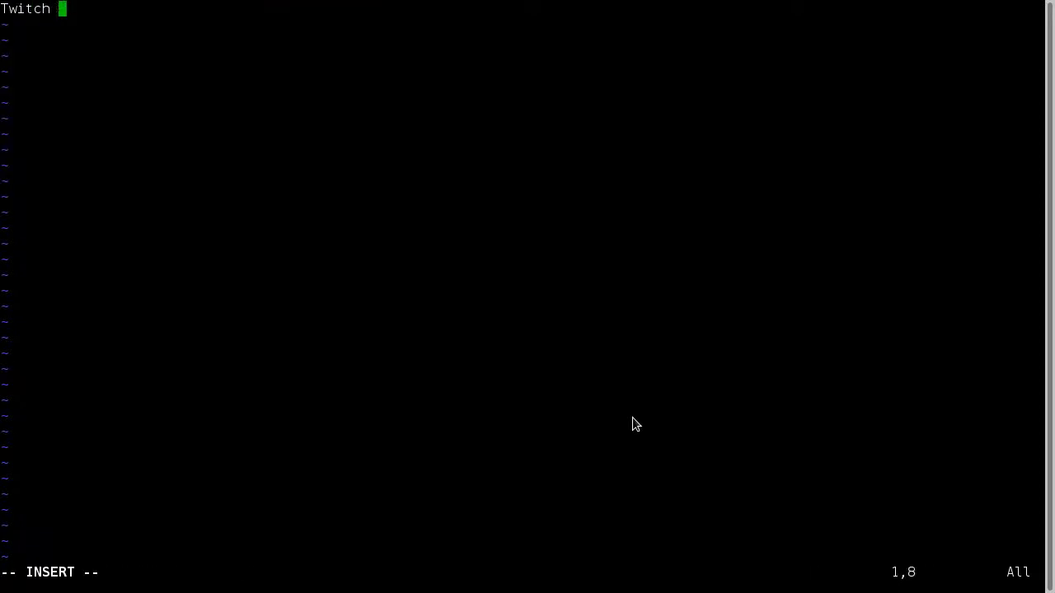
Add the indented bullets "- Connects to Twitch" and "- Reads Chat" under the Twitch Bot heading
key("Return")
type("- C onn")
key("BackSpace")
key("BackSpace")
key("BackSpace")
key("BackSpace")
type("onnects to Twitd")
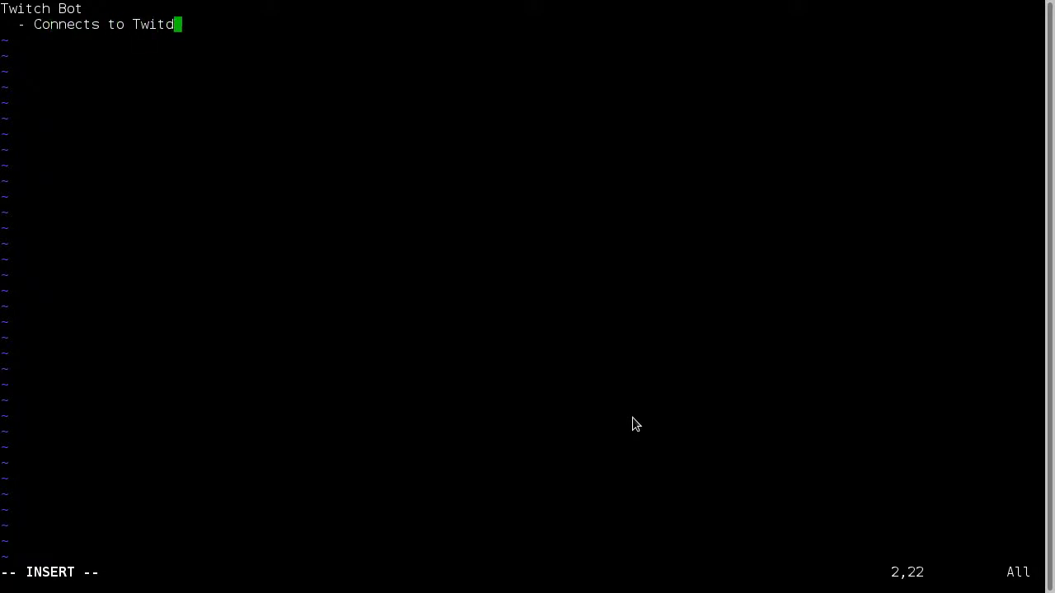
key("BackSpace")
type("ch")
key("Return")
type("- Reads Chat")
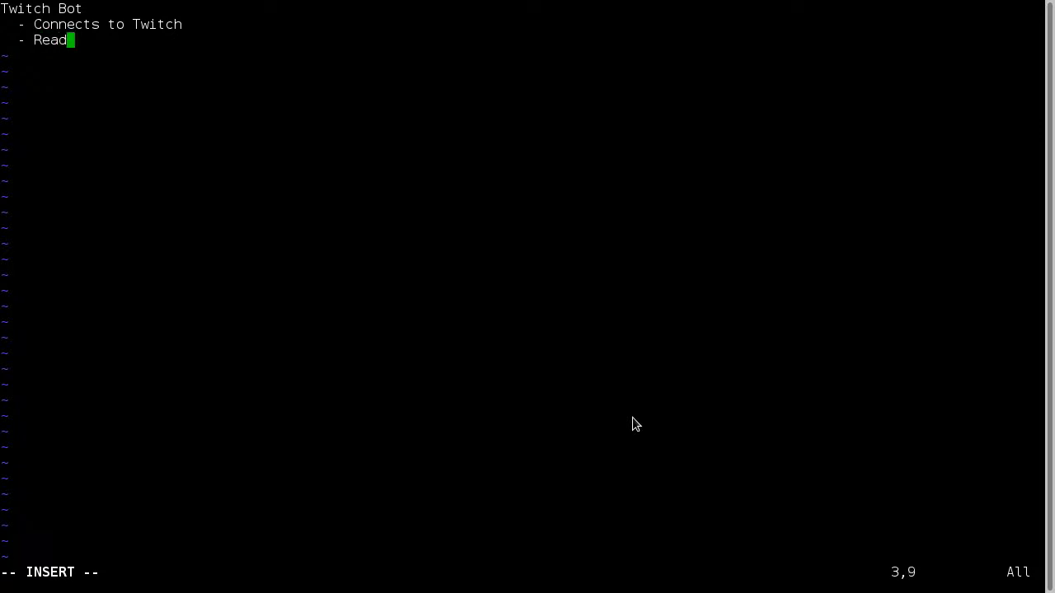
Add a third bullet, "- Writes Chat", below "- Reads Chat" and start new lines after it
key("Return")
type("- WRiters t")
key("Escape")
key("h")
key("h")
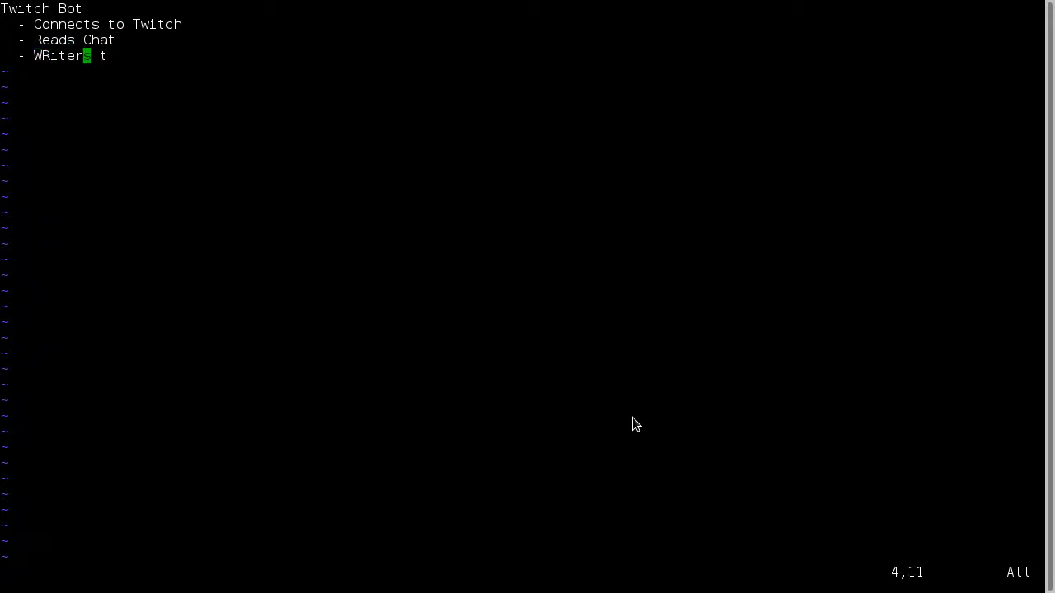
key("6")
key("h")
key("shift+c")
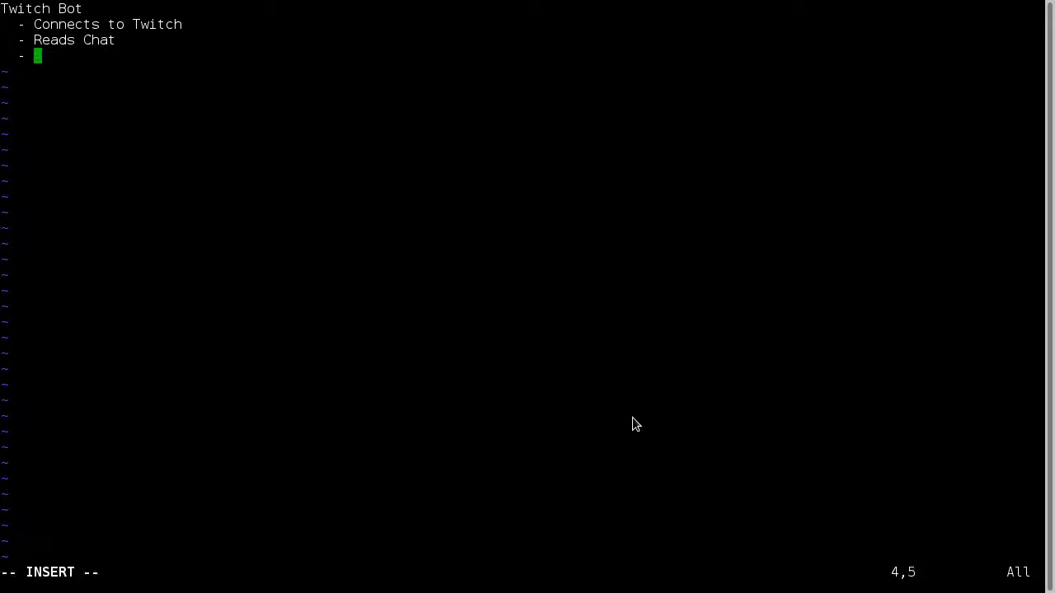
type("Writes Chat")
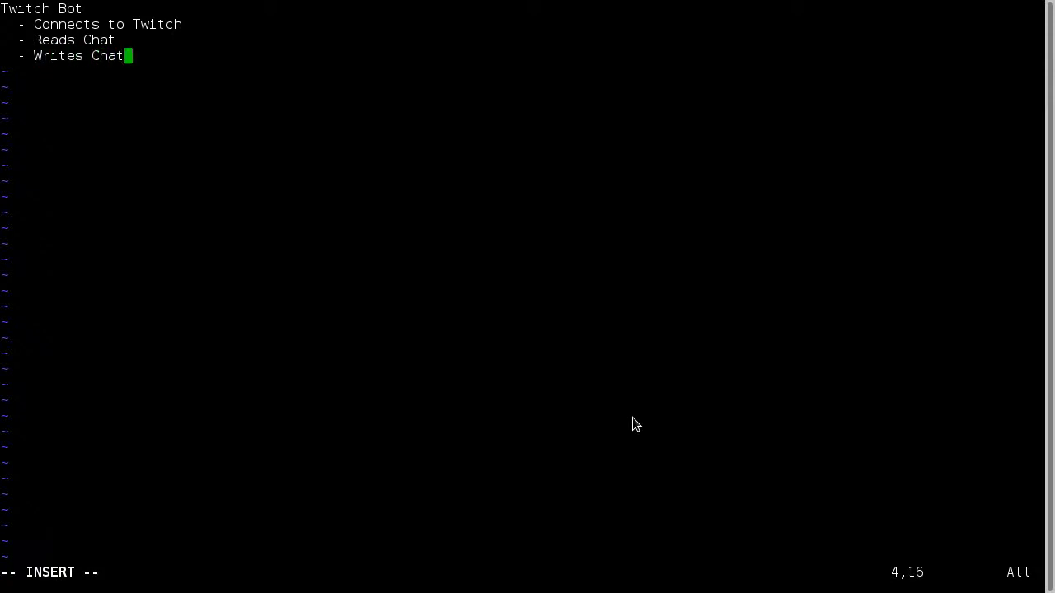
key("Return")
key("Return")
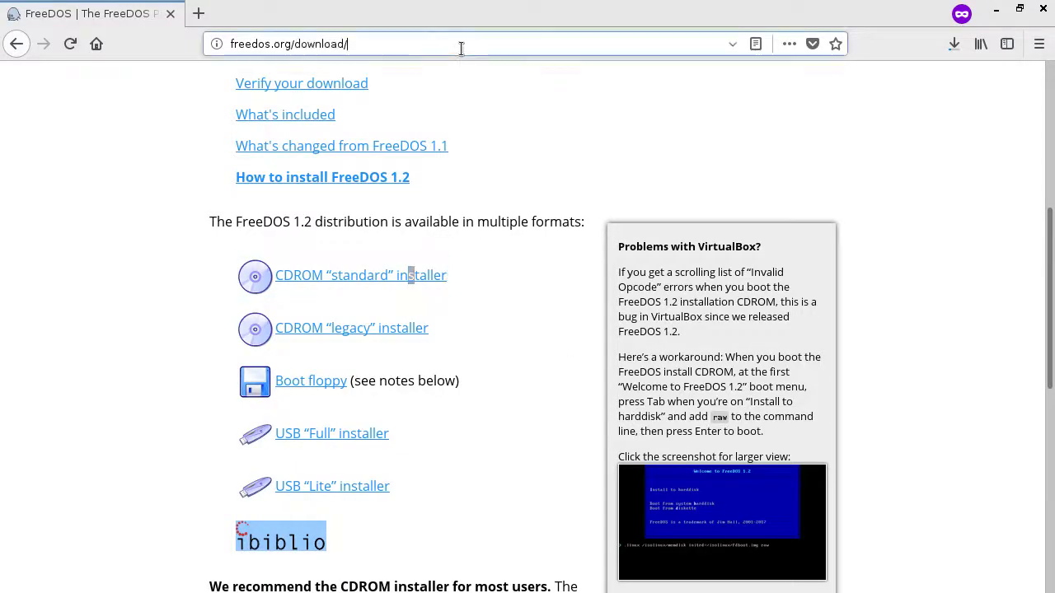
Search DuckDuckGo for "twitch chat bot" in the browser
left_click(462, 48)
type("d")
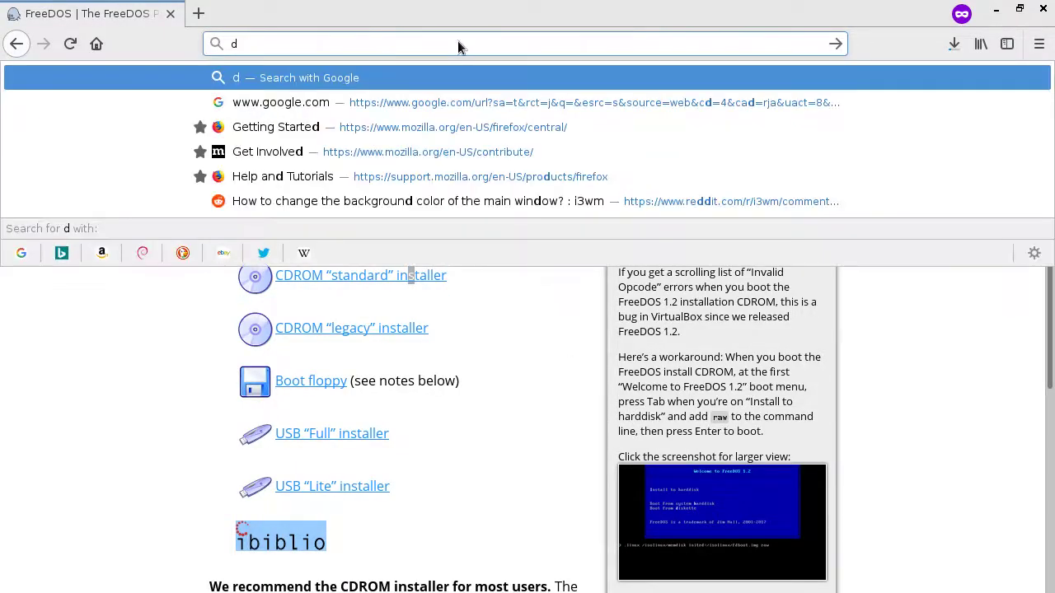
key("BackSpace")
type("twitch chat bot")
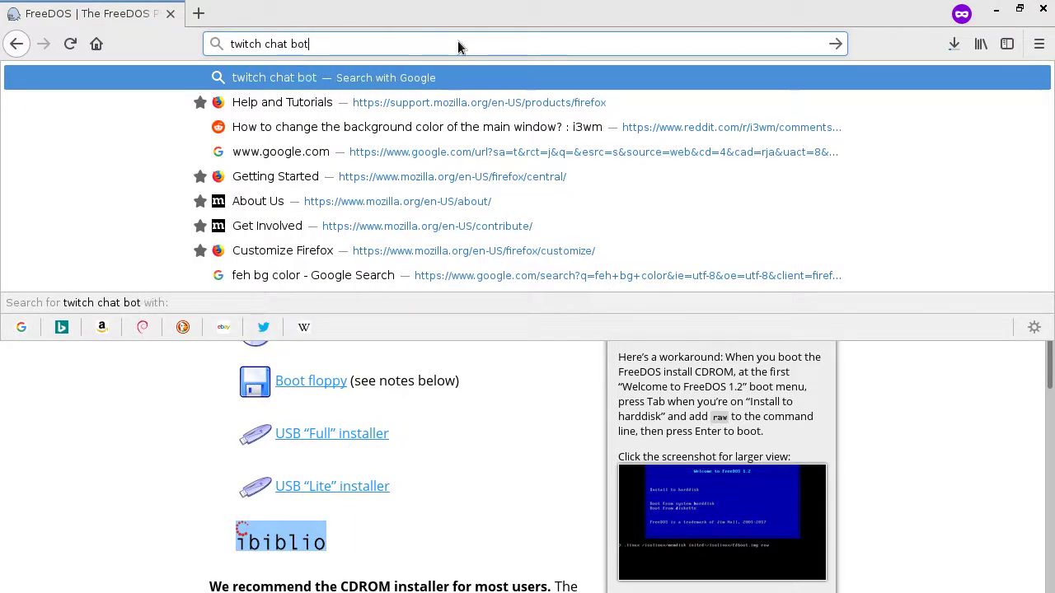
left_click(188, 124)
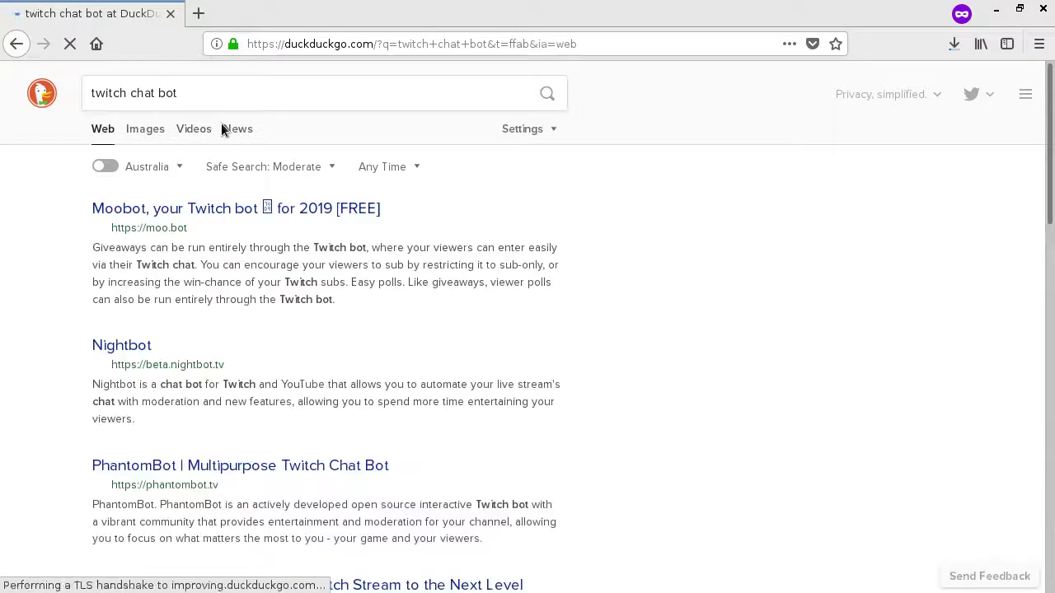
Search DuckDuckGo for "twitch chat bot github"
scroll(379, 318, "down", 2)
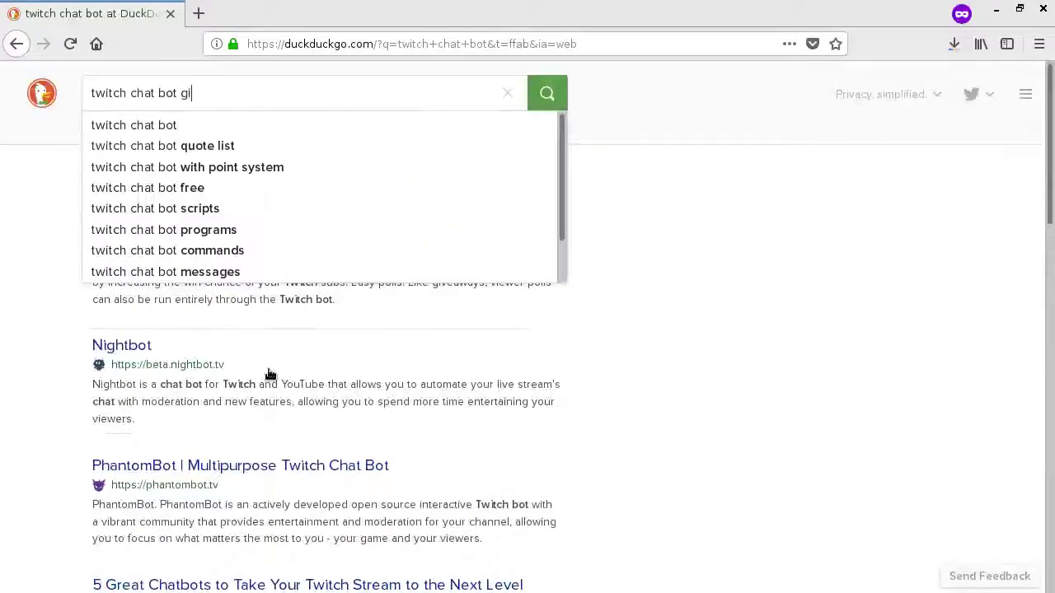
type("thub")
key("Return")
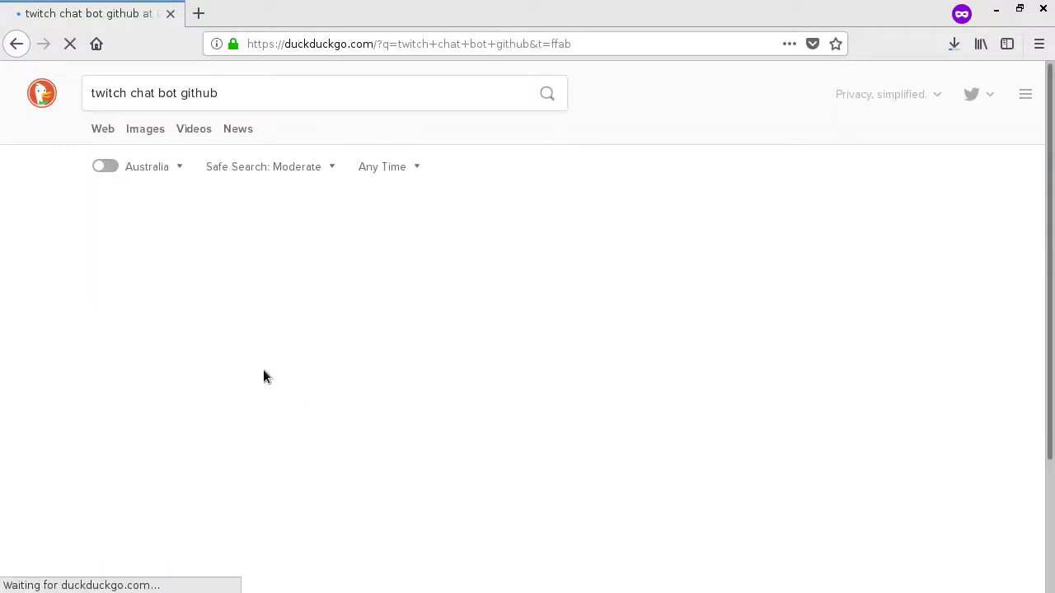
Open the aidanrwt/twitch-bot GitHub result in a new tab and look through the remaining search results
right_click(394, 219)
left_click(404, 224)
scroll(388, 408, "down", 3)
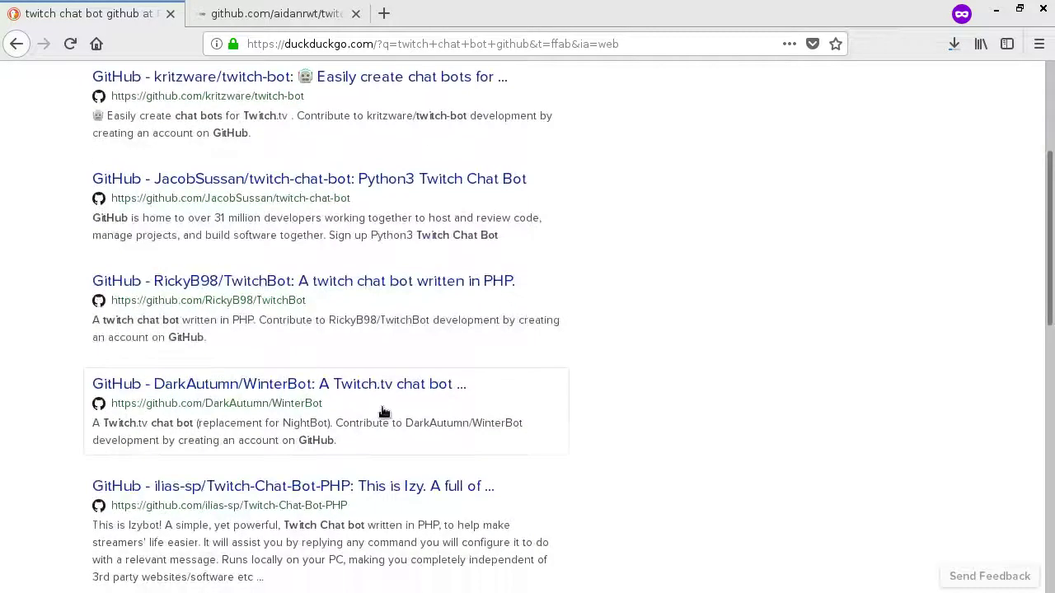
scroll(382, 408, "down", 5)
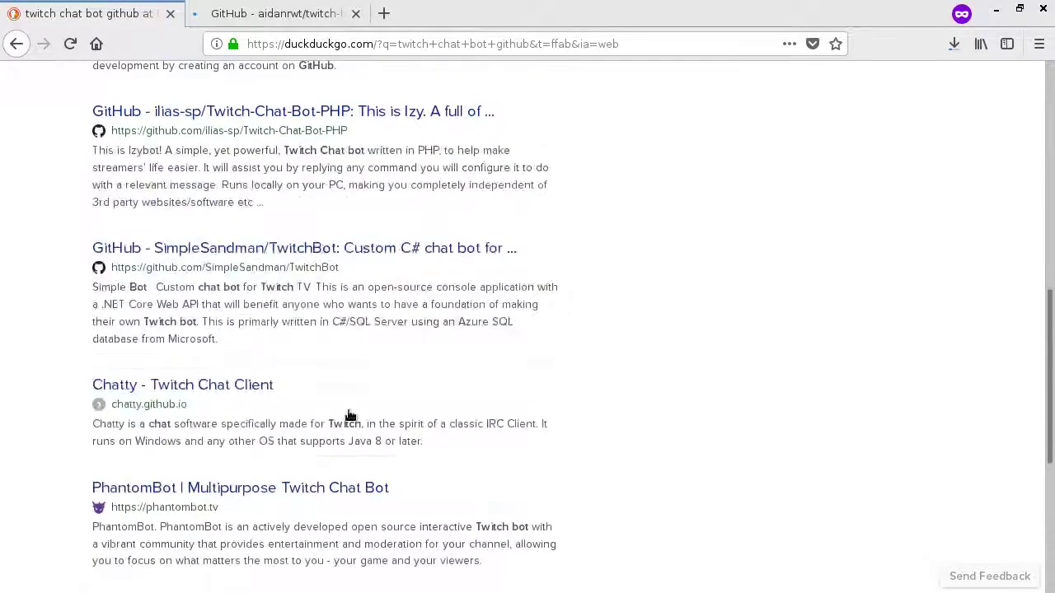
scroll(274, 384, "down", 3)
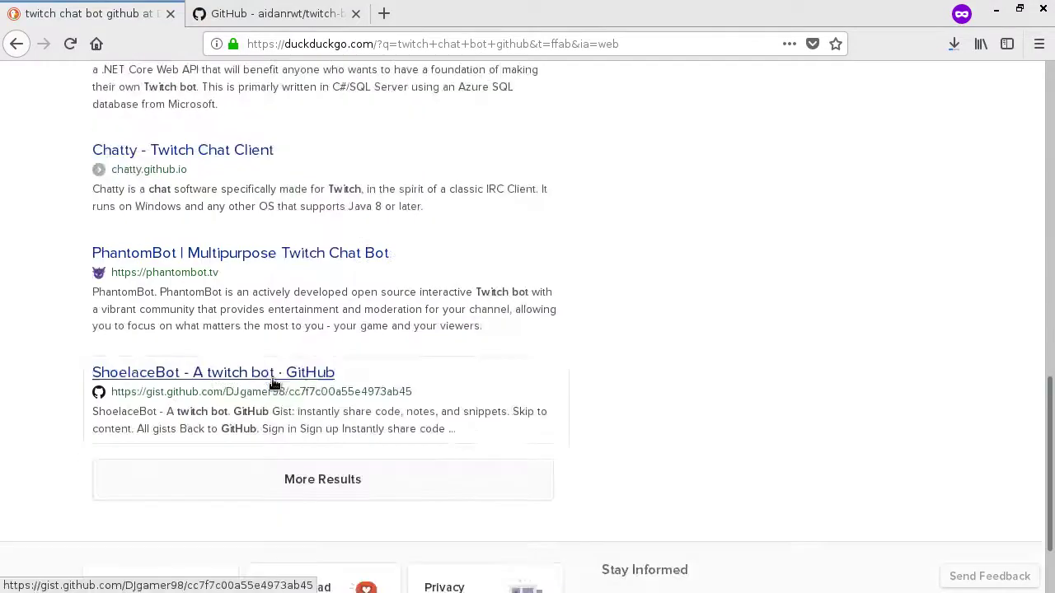
scroll(264, 366, "up", 12)
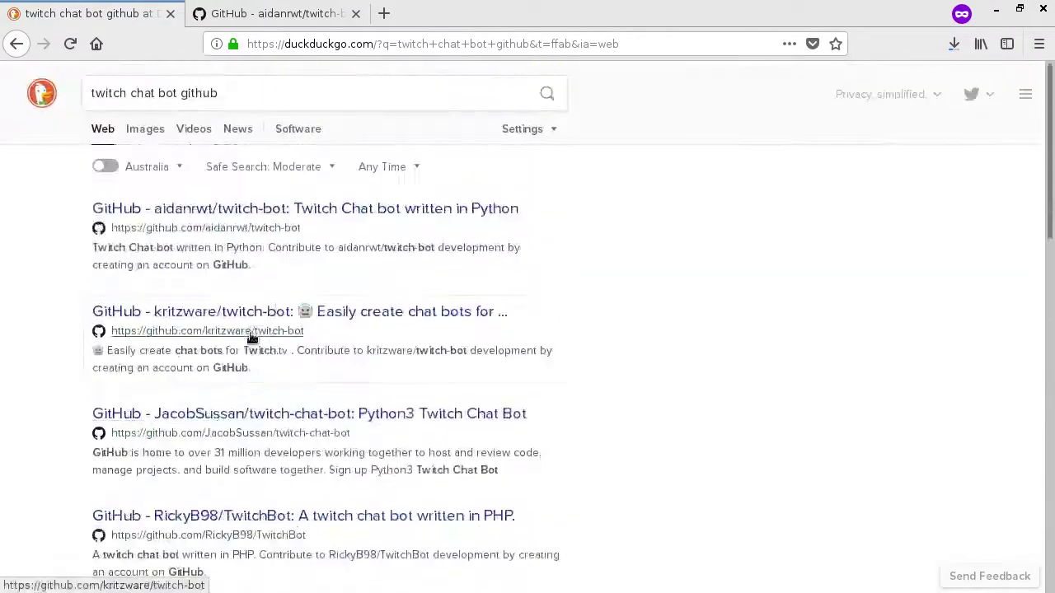
Read the README of the aidanrwt/twitch-bot repository, including its custom command examples for !hello and !random
left_click(274, 14)
scroll(321, 346, "down", 4)
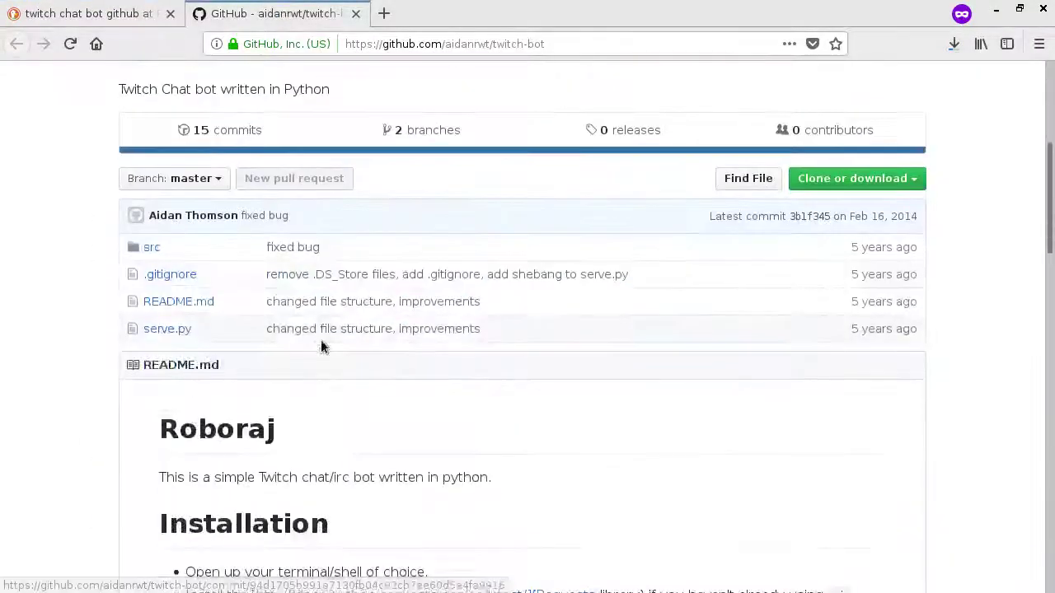
scroll(321, 346, "down", 4)
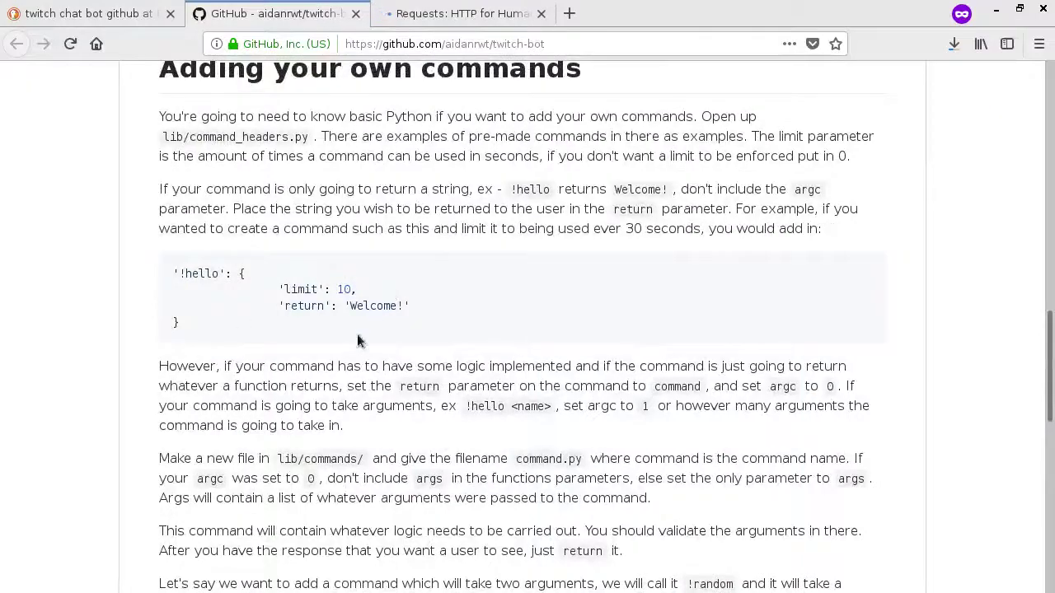
left_click_drag(349, 337, 158, 282)
left_click(165, 259)
scroll(181, 218, "down", 5)
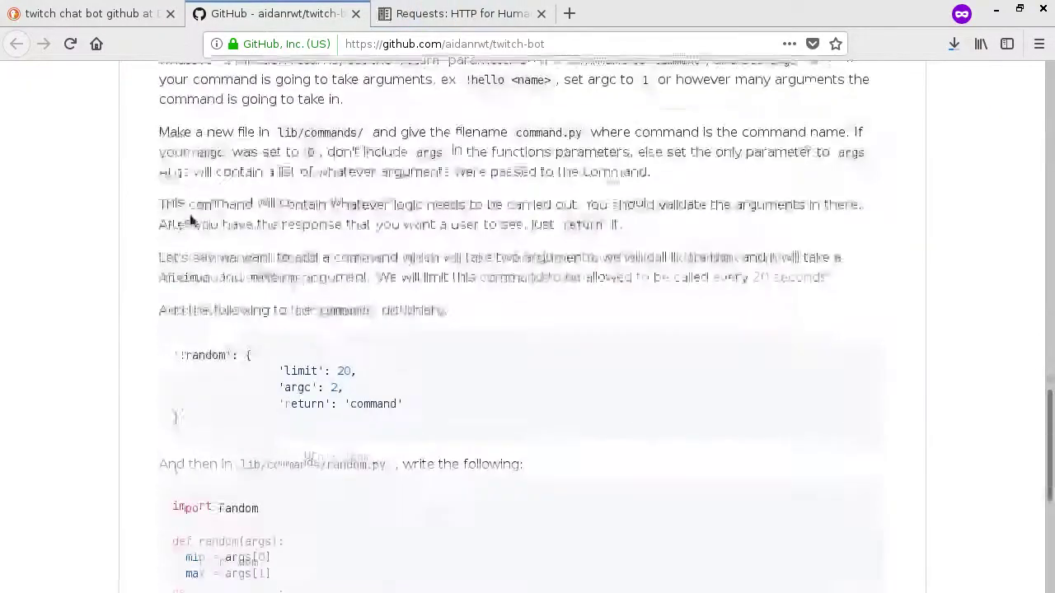
scroll(190, 216, "down", 3)
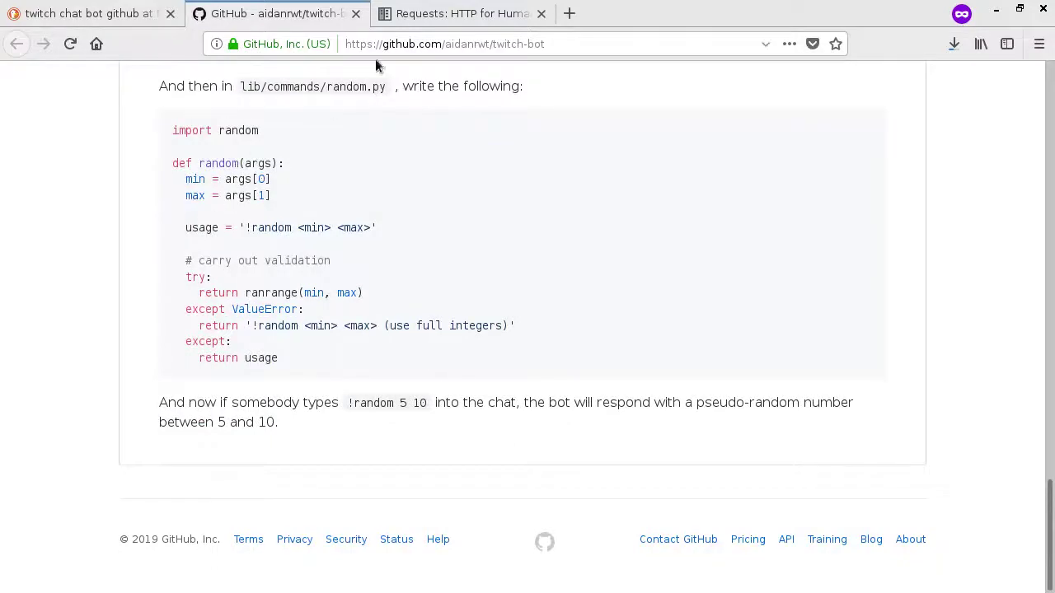
Close the twitch-bot repository, look over the Python Requests documentation page, and close that as well
left_click(355, 13)
scroll(359, 122, "down", 3)
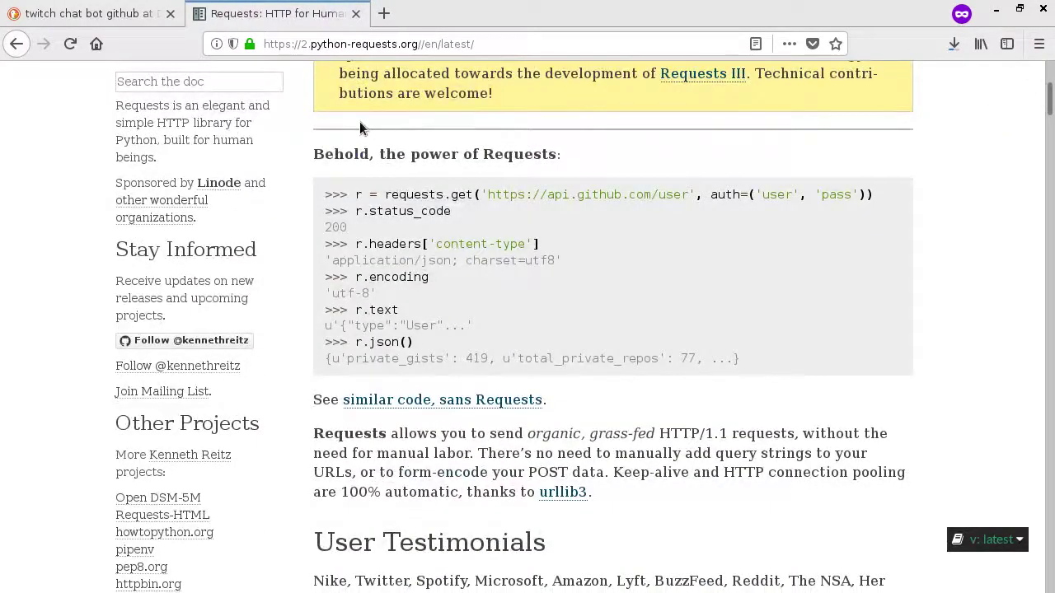
scroll(417, 150, "down", 3)
scroll(416, 150, "down", 1)
scroll(417, 149, "up", 4)
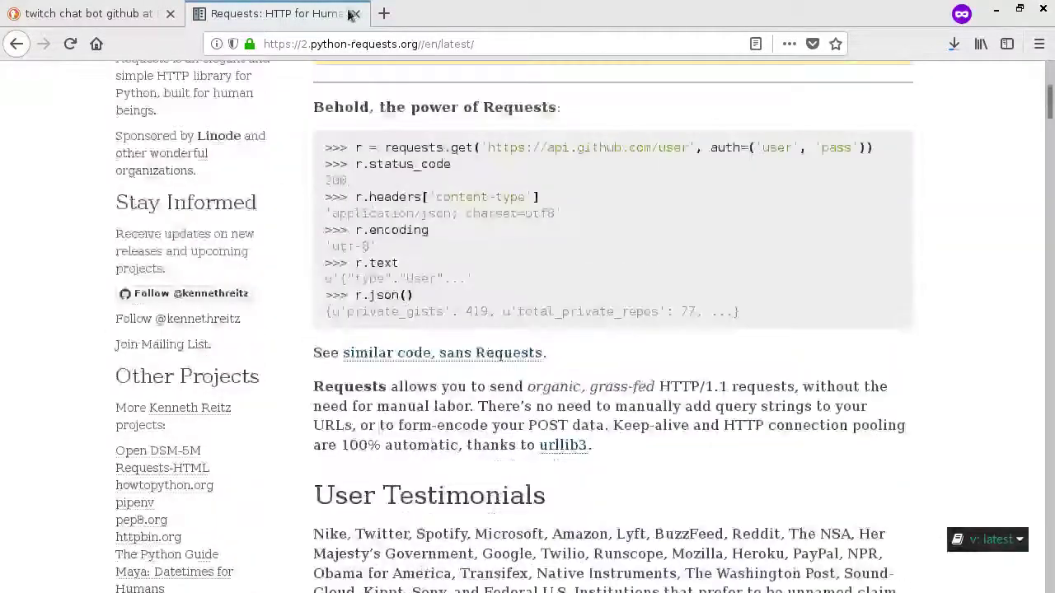
left_click(354, 14)
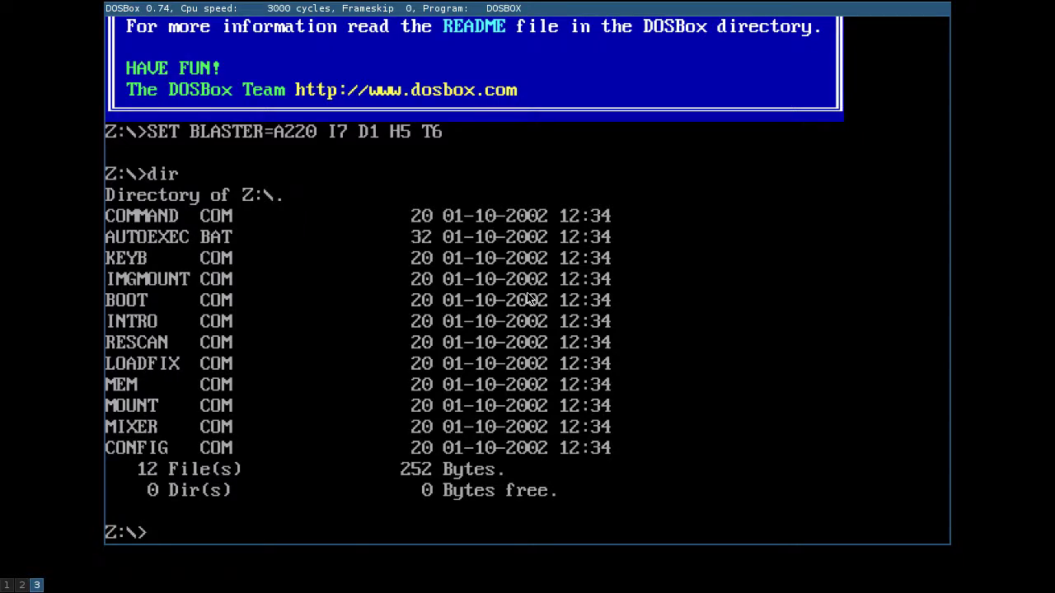
Return to the Twitch Bot notes in Vim and highlight the "- Connects to Twitch" line to point it out
key("super+1")
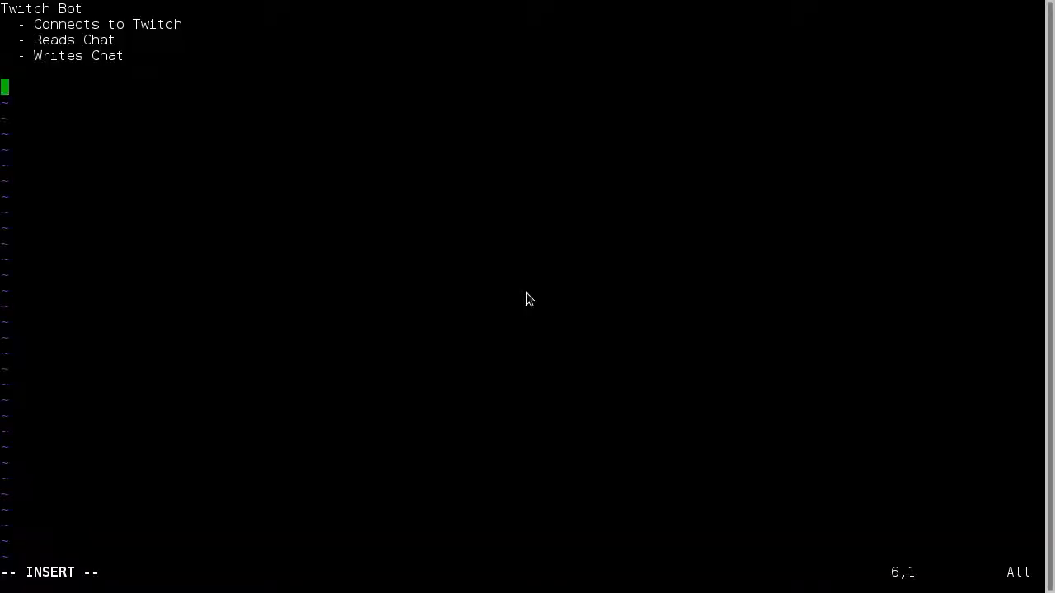
key("Escape")
key("k")
key("k")
key("k")
key("k")
key("shift+v")
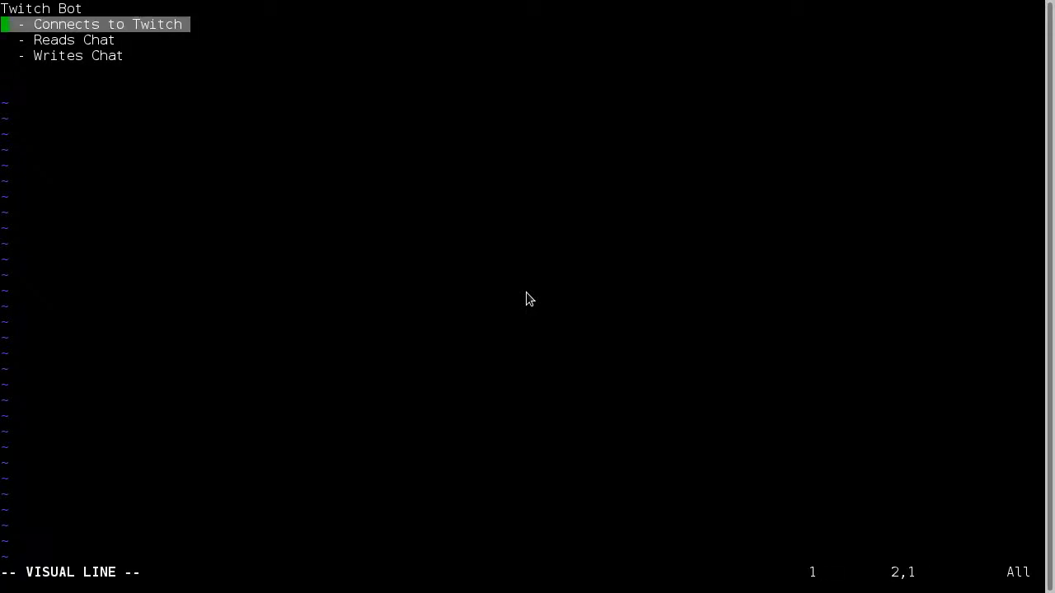
key("Escape")
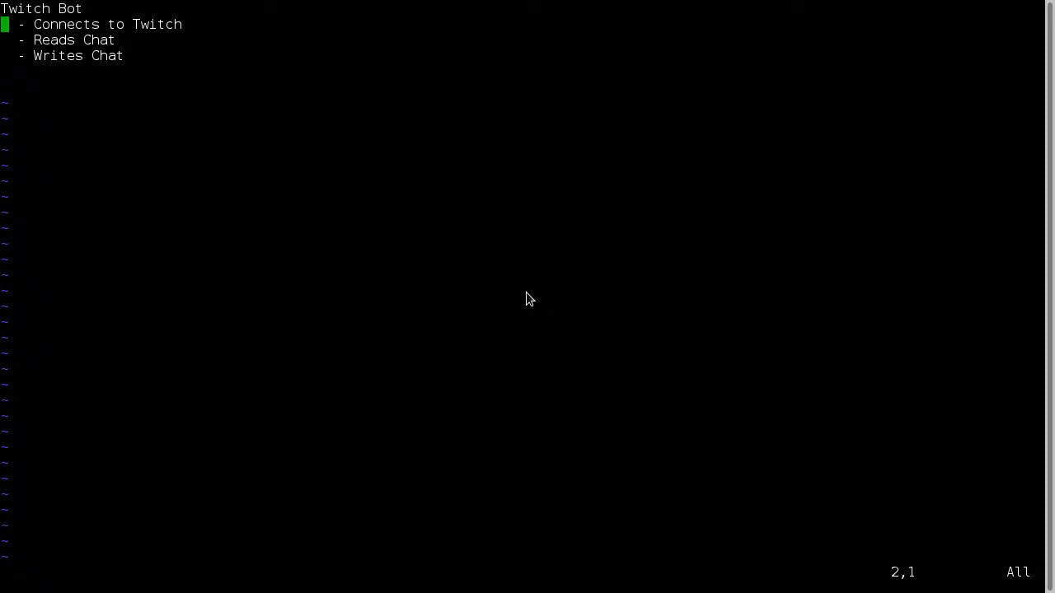
Switch to the browser and search DuckDuckGo for "dosbox slip"
key("super+3")
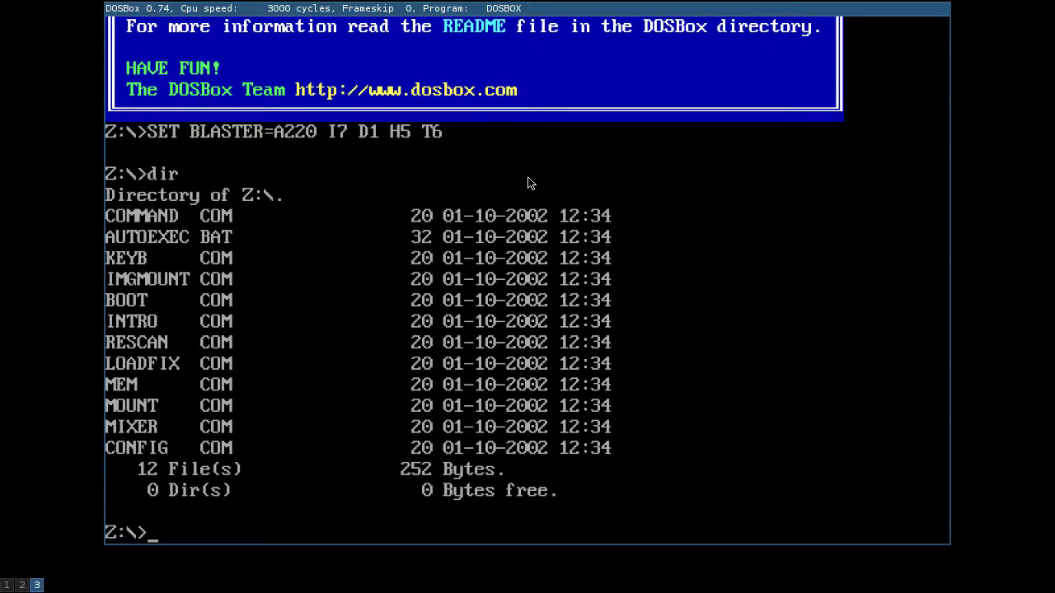
key("super+2")
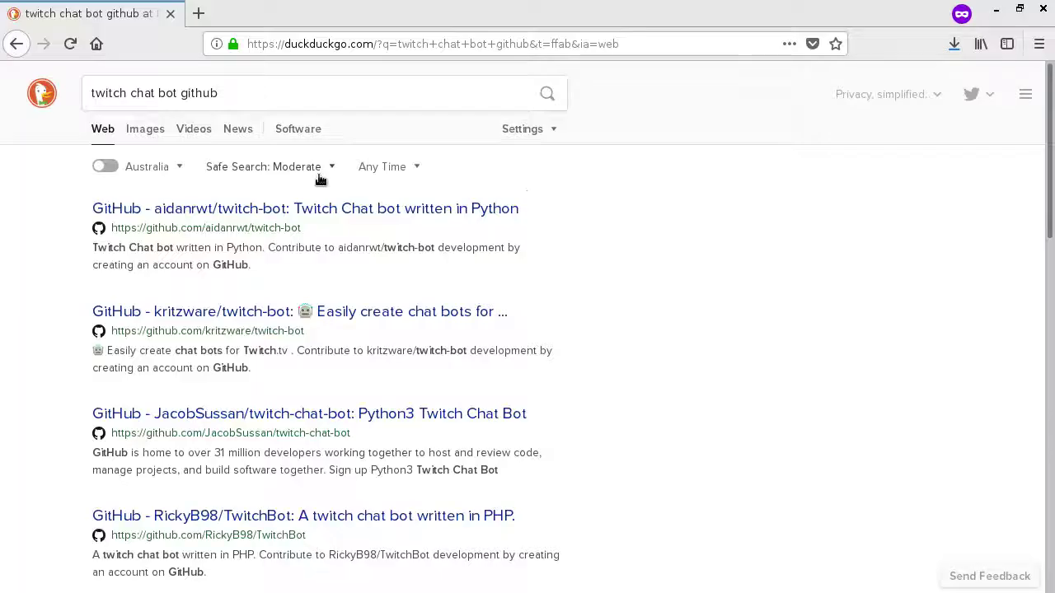
left_click(333, 105)
type("do")
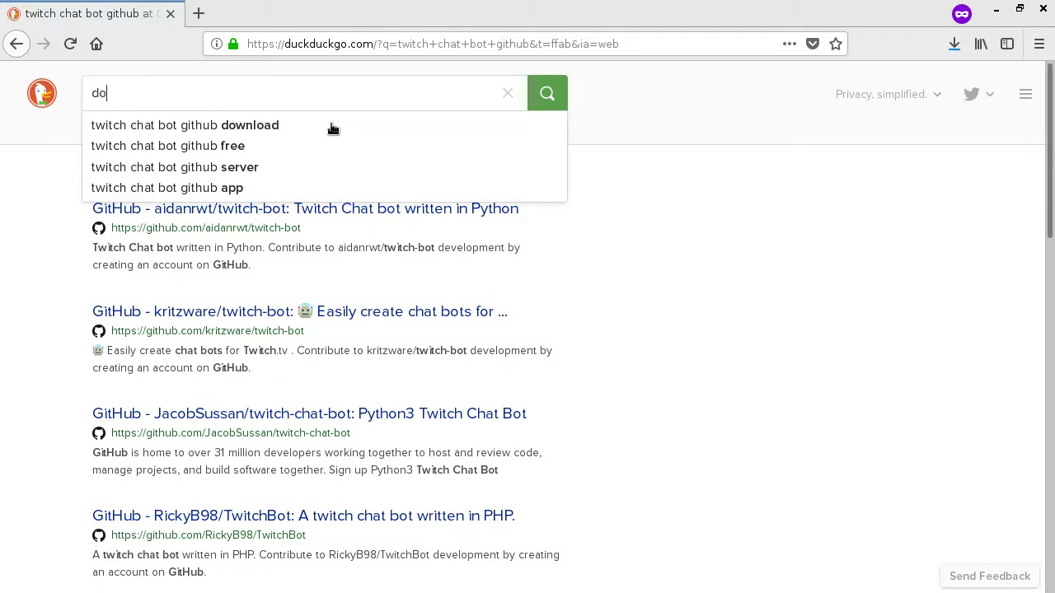
type("sbox slip")
key("Return")
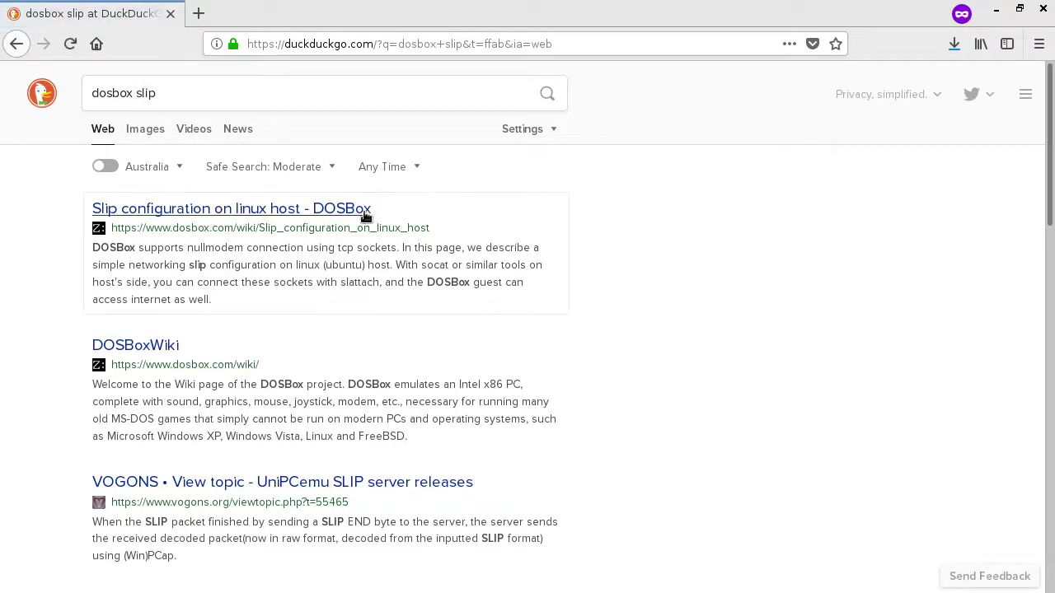
Check the status of the browser download and open the "Slip configuration on linux host - DOSBox" result in a new tab
left_click(285, 216)
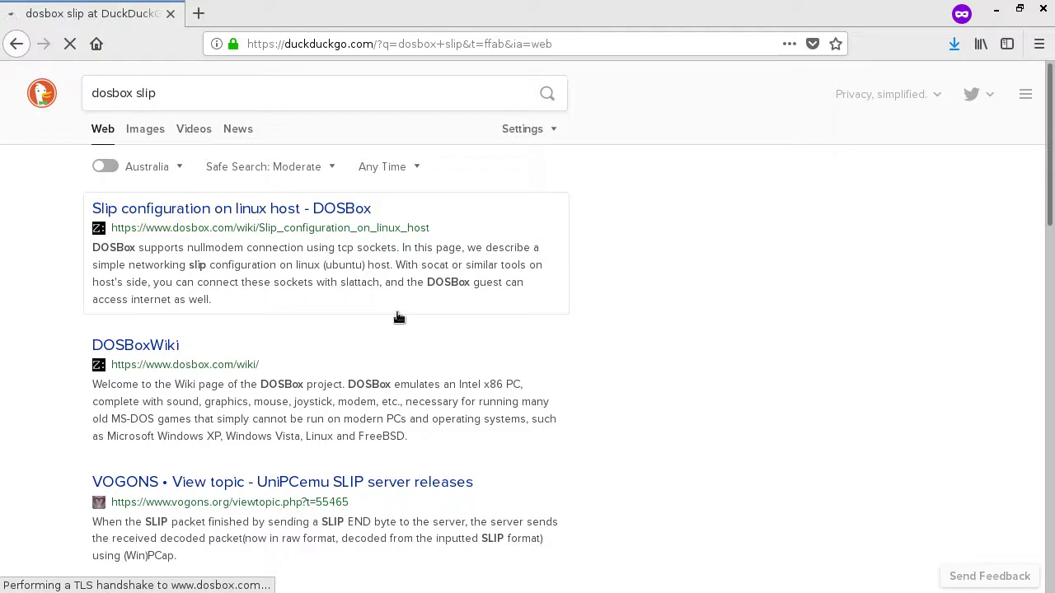
left_click(368, 208)
scroll(371, 221, "down", 5)
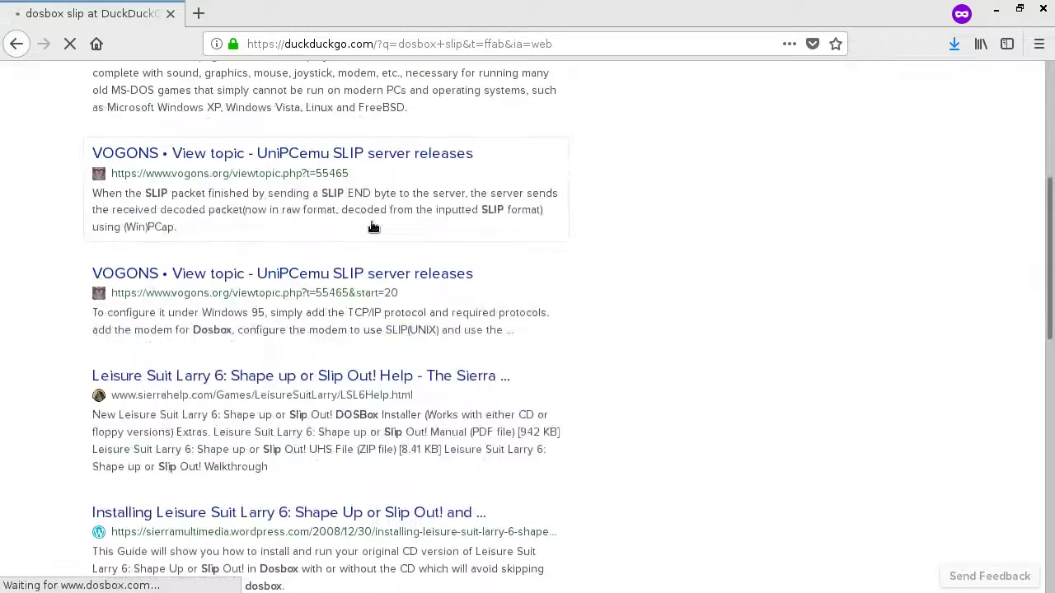
scroll(373, 226, "up", 5)
left_click(955, 43)
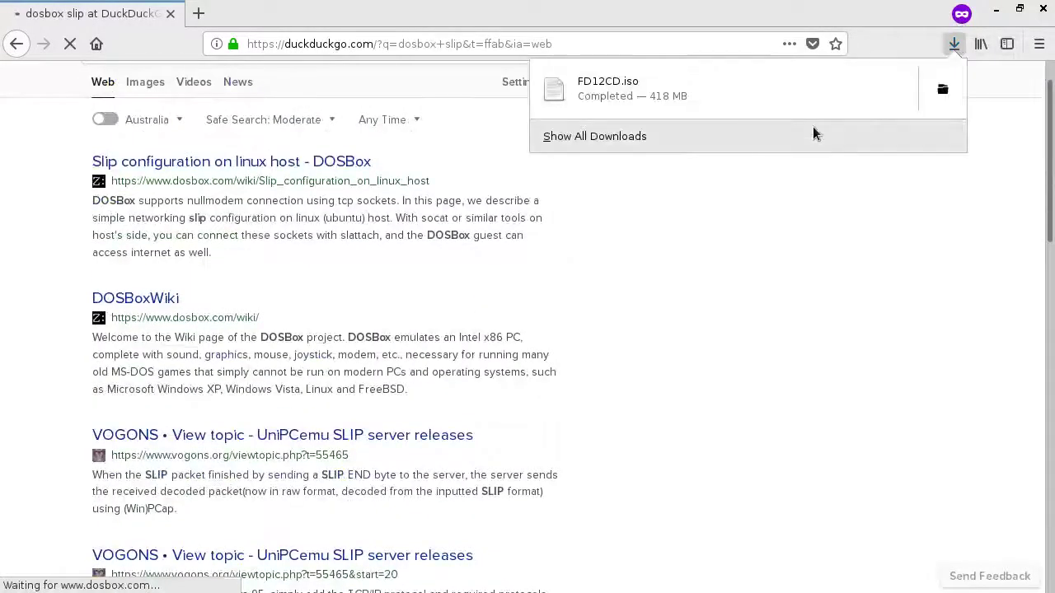
left_click(781, 257)
right_click(252, 167)
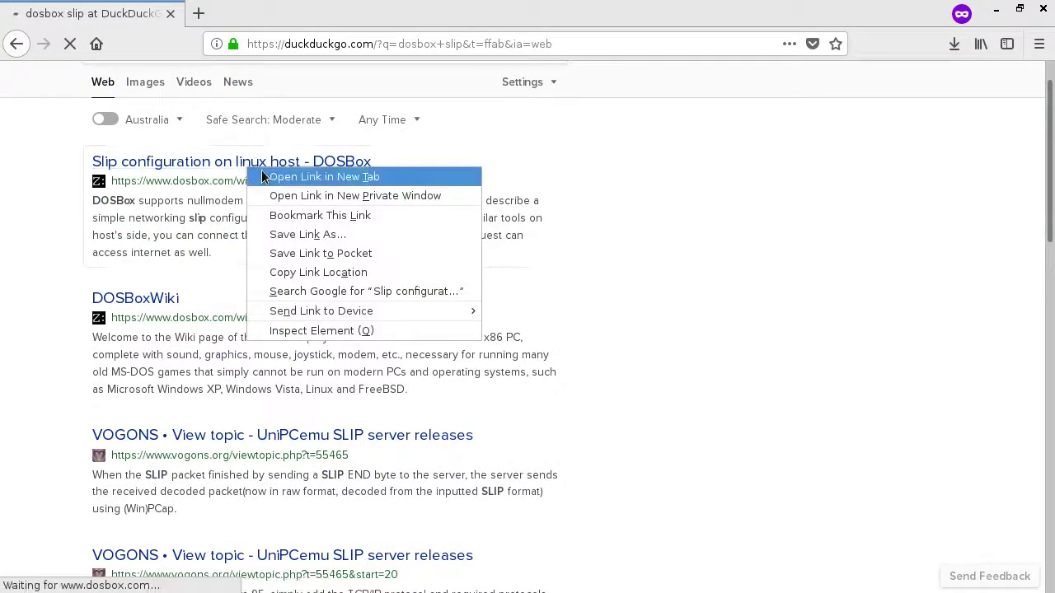
left_click(321, 176)
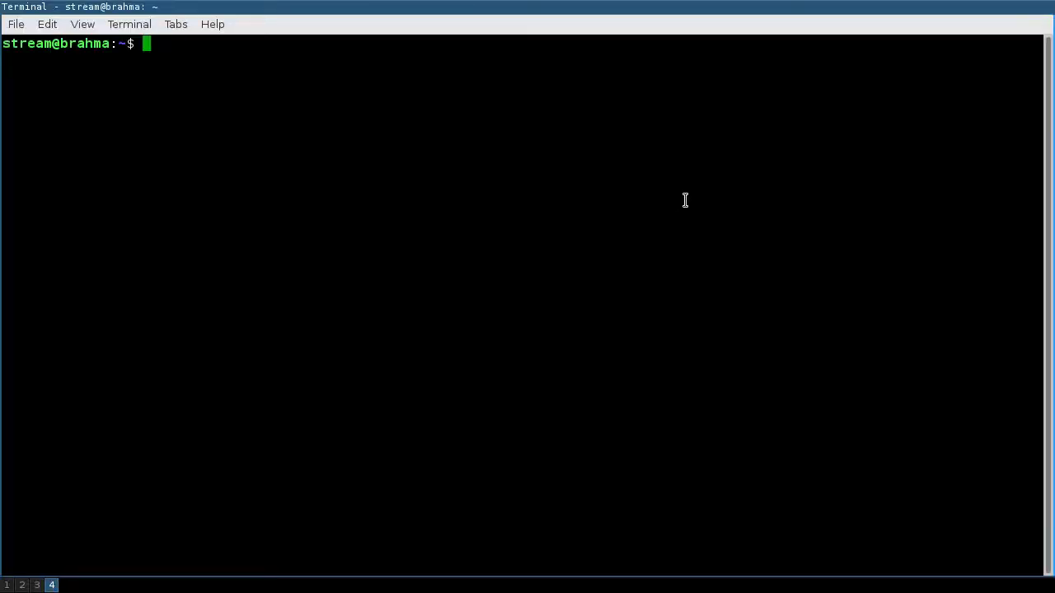
Switch to the terminal and list the contents of the home directory
key("super+3")
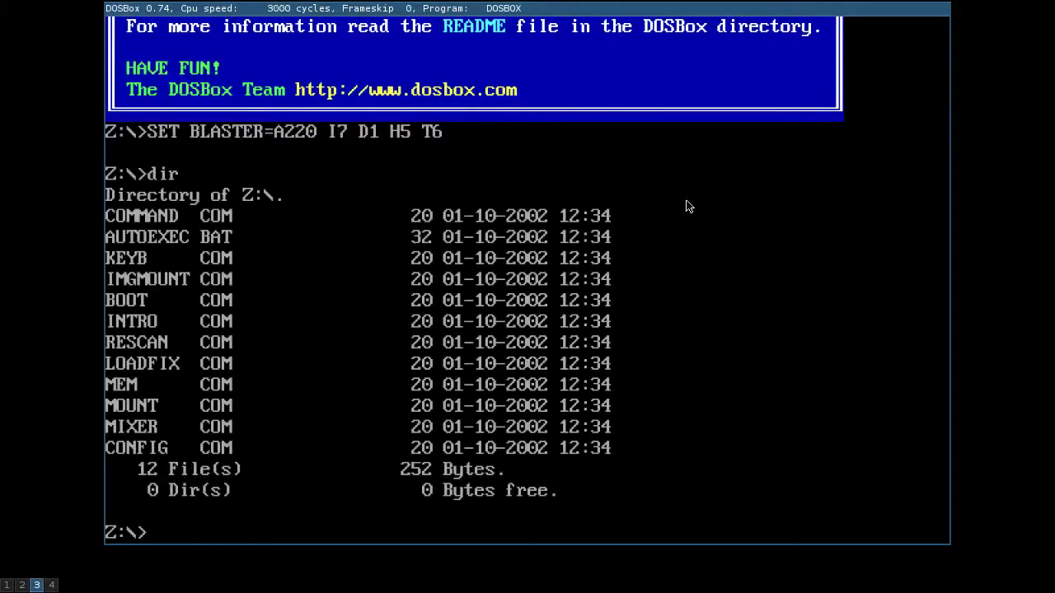
key("super+4")
type("ls")
key("Return")
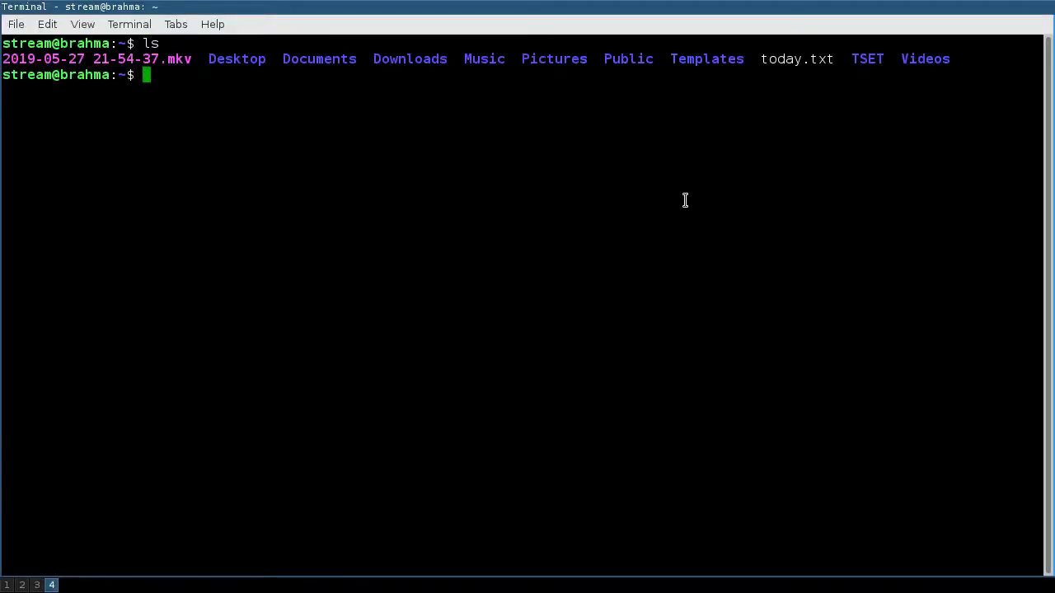
Change into the Downloads directory and list its files
type("cd Do")
key("Return")
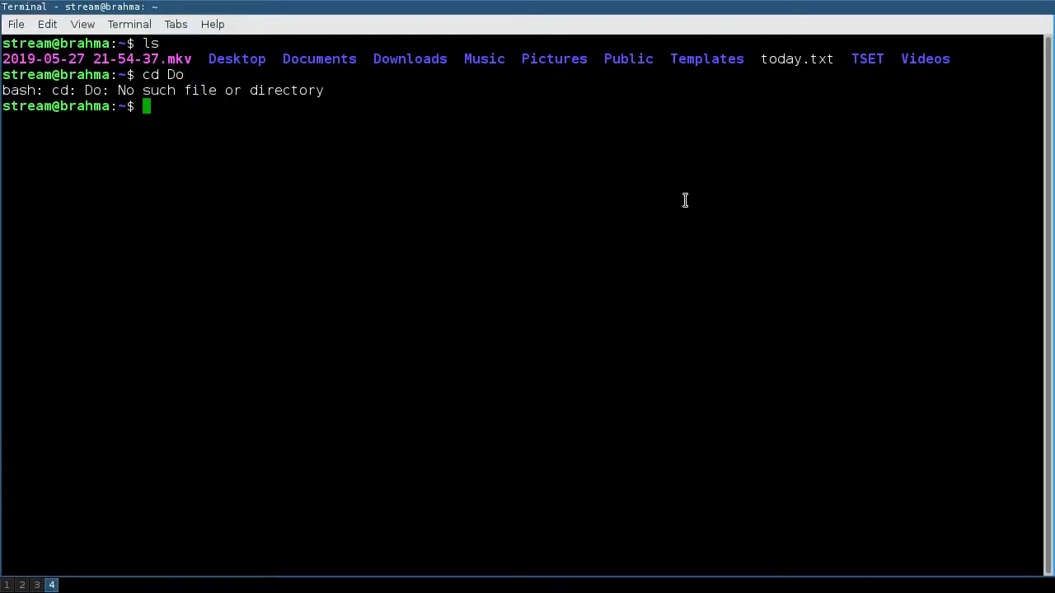
type("cd Do")
key("Tab")
key("Tab")
key("Tab")
type("w")
key("Tab")
key("Return")
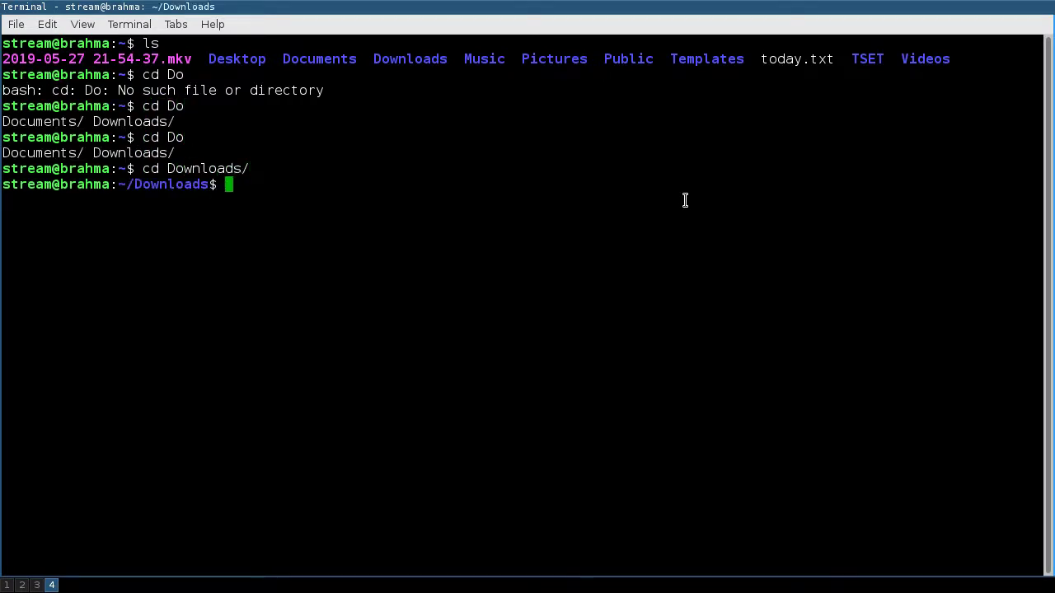
type("ls")
key("Return")
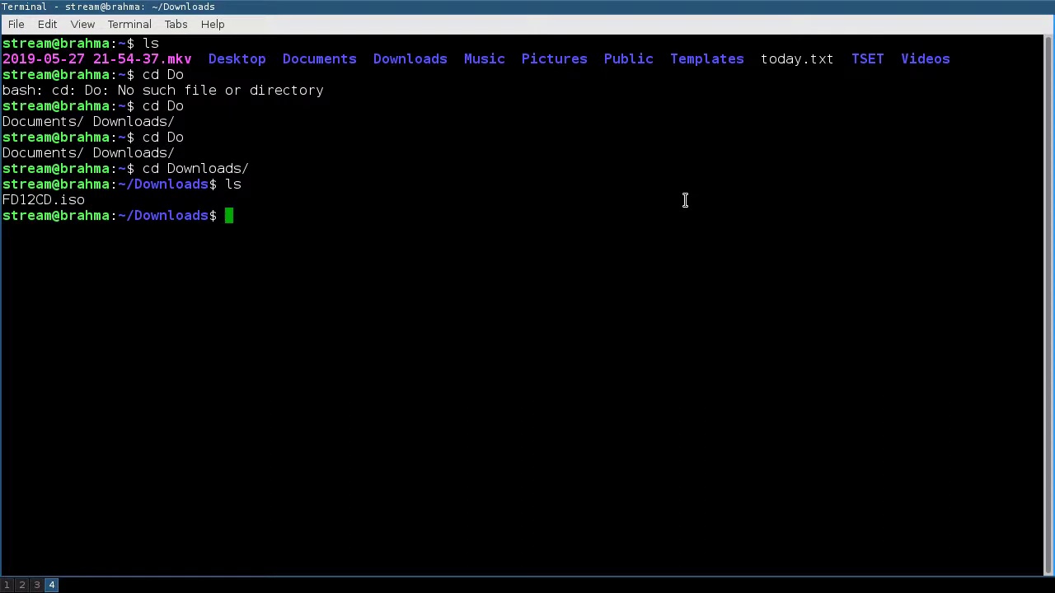
Move FD12CD.iso from Downloads up to the home directory and change into the home directory
type("mv FD")
key("Tab")
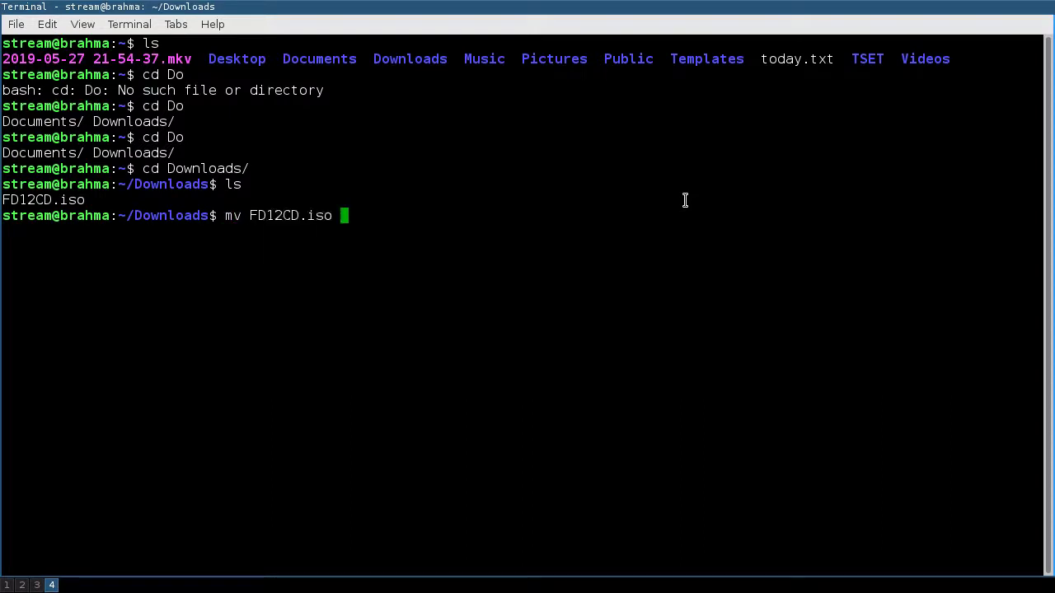
type("..")
key("Return")
type("cd ..")
key("Return")
Create a directory named DOS in the home directory and change into it
type("mkdir DOS")
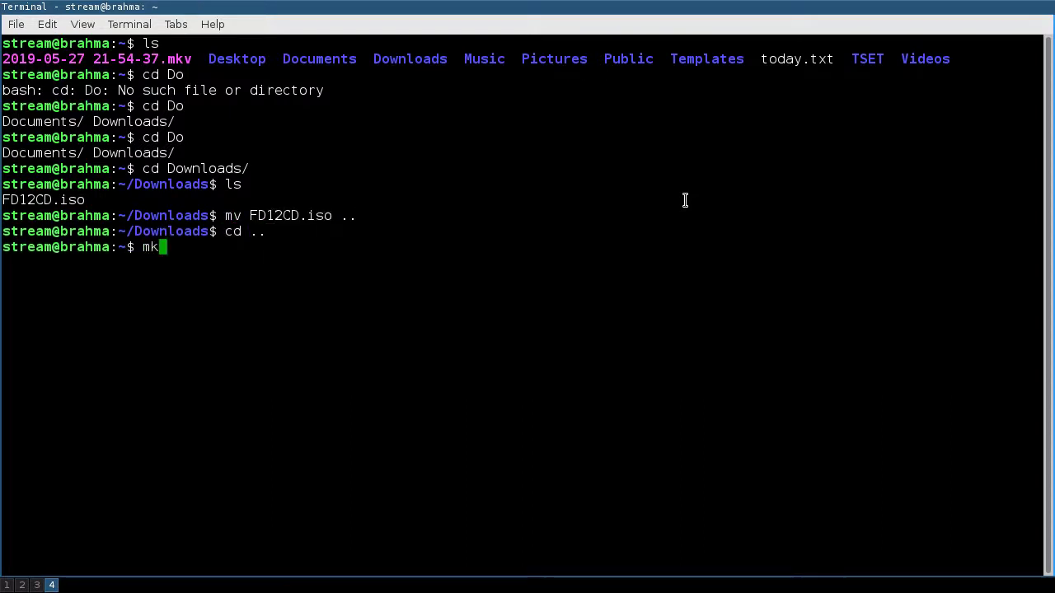
key("Return")
type("cd DOS")
key("Return")
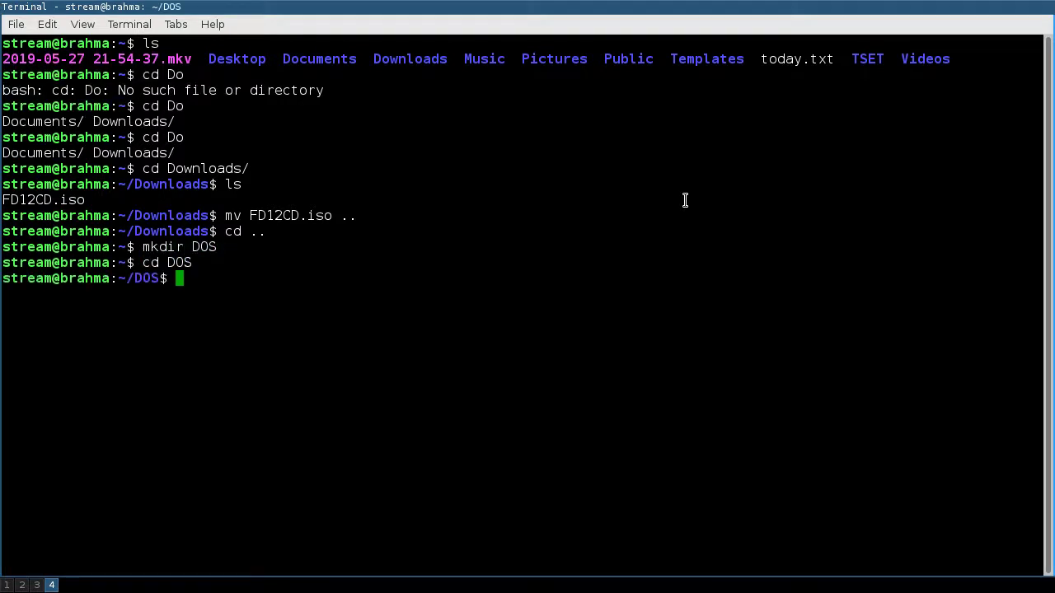
Move FD12CD.iso from the home directory into the DOS directory, check the listing, and switch back to DOSBox
type("mv ../FD")
key("Tab")
type(".")
key("Return")
type("ls")
key("Return")
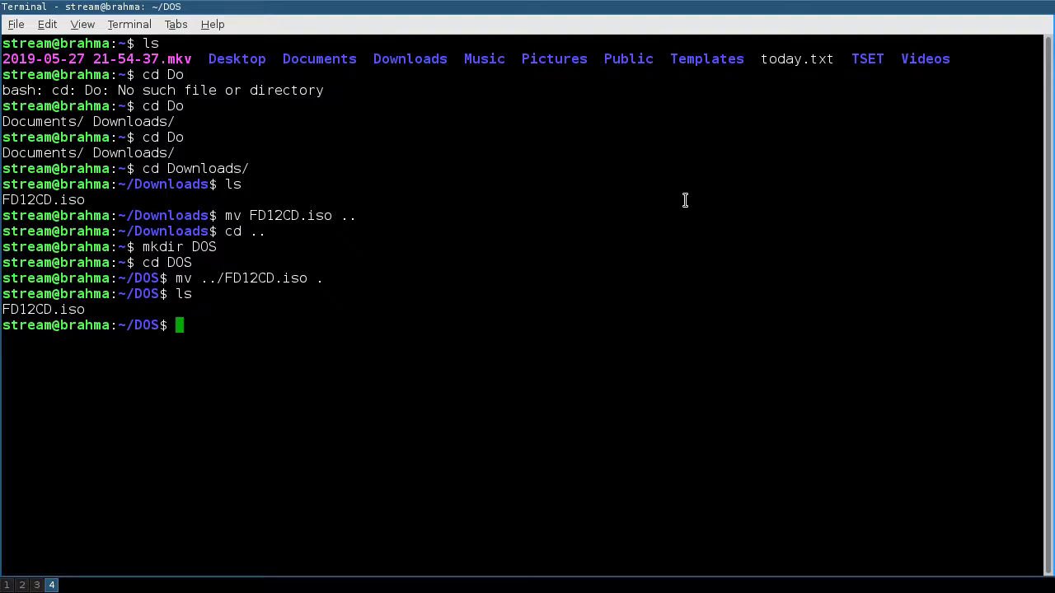
key("ctrl+alt+Left")
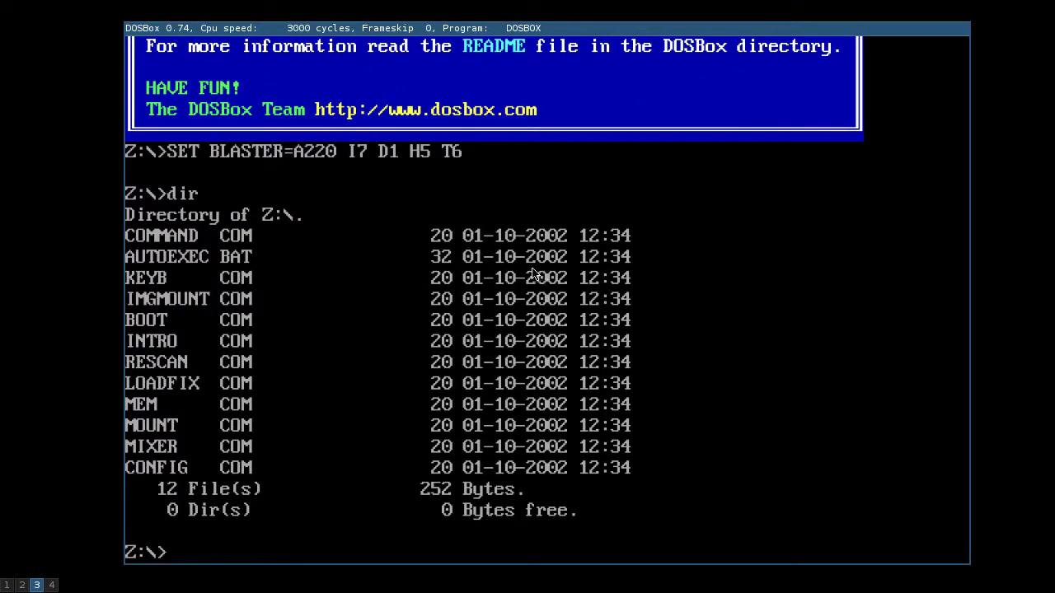
Open a new terminal on an empty workspace and list the home directory
key("ctrl+alt+Right")
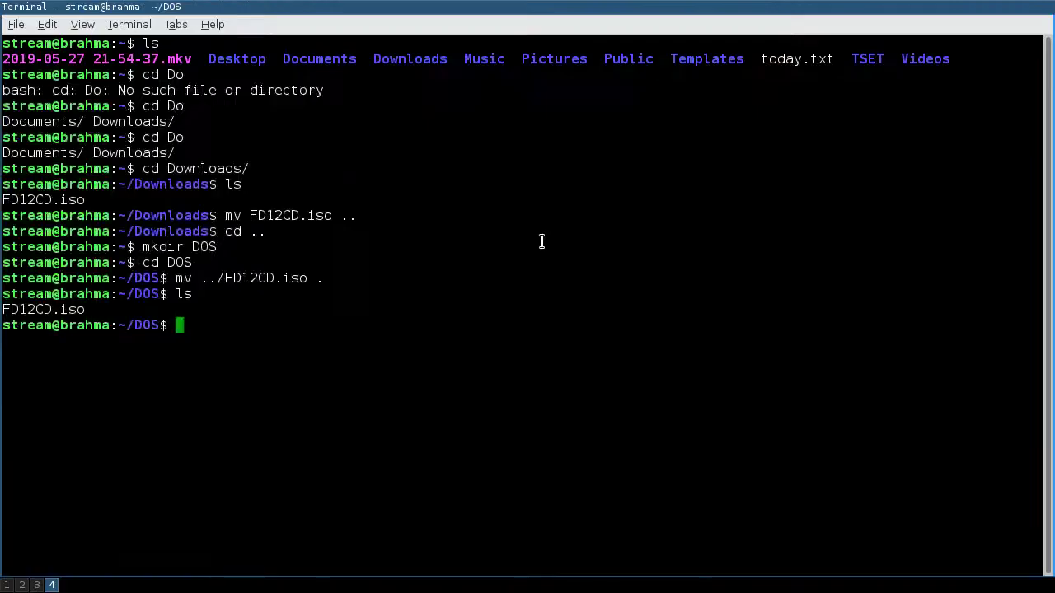
key("ctrl+alt+Right")
key("ctrl+alt+t")
type("ls")
key("Return")
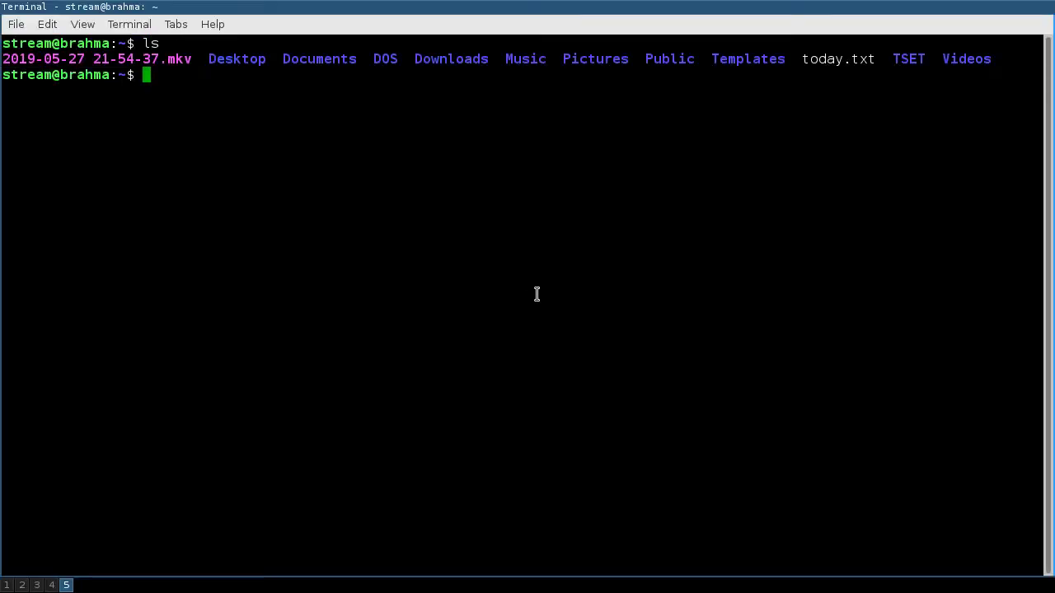
Open .config/user-dirs.dirs in vi from the home directory
type("vi .config/")
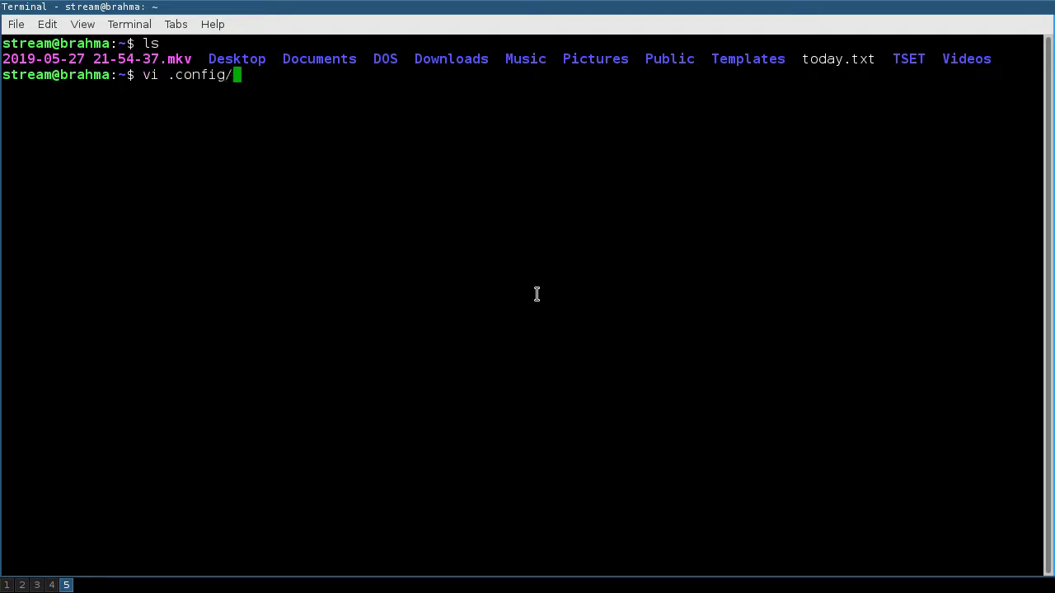
key("Tab")
key("Tab")
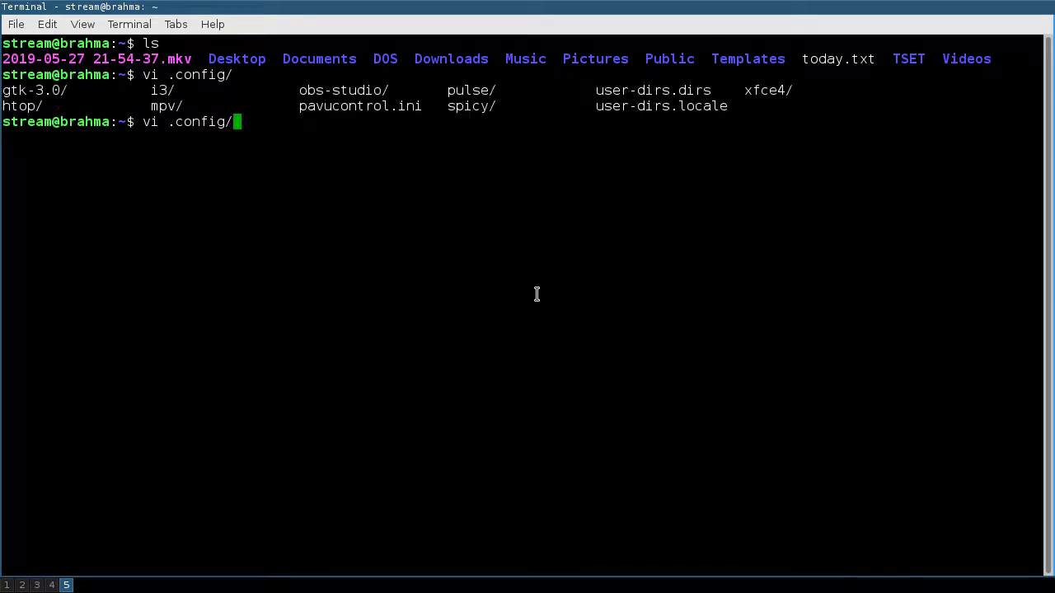
type("us")
key("Tab")
type("d")
key("Tab")
key("Return")
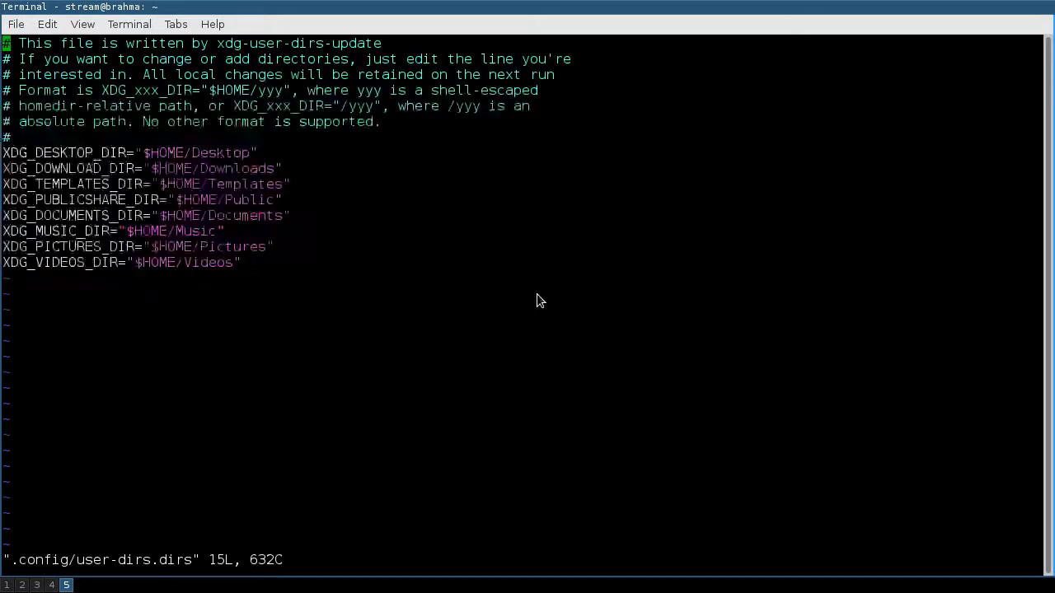
Strip the subfolder from every quoted path so all XDG directories point to $HOME, save the file, and return to the DOS directory terminal
type(":%s/")
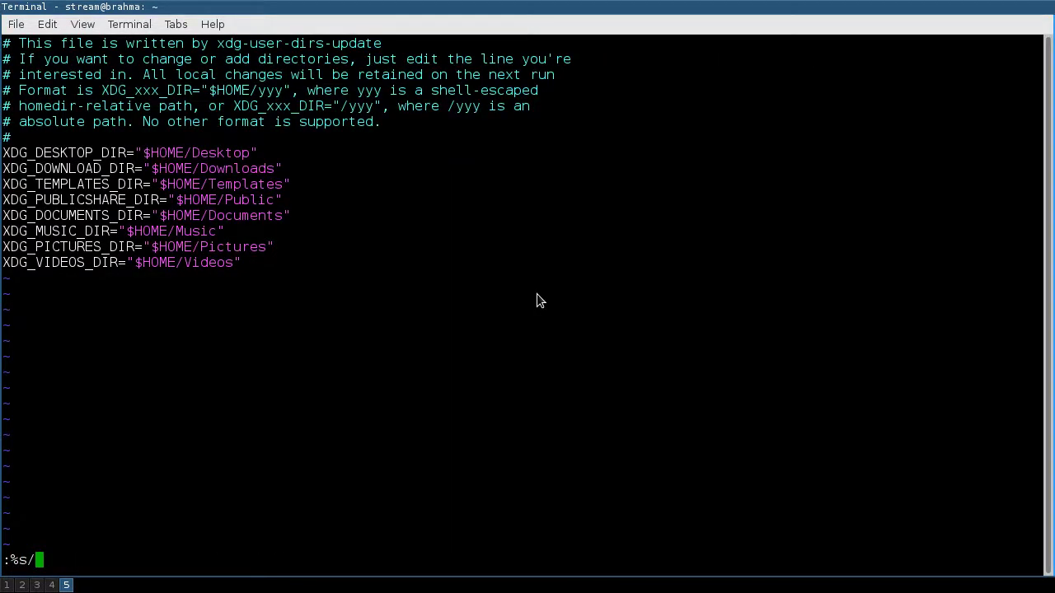
type("\\/.*\\\"/\\1")
key("BackSpace")
key("BackSpace")
type("\"")
key("BackSpace")
type("\\/")
key("BackSpace")
type("\"/g")
key("Return")
type(":wq")
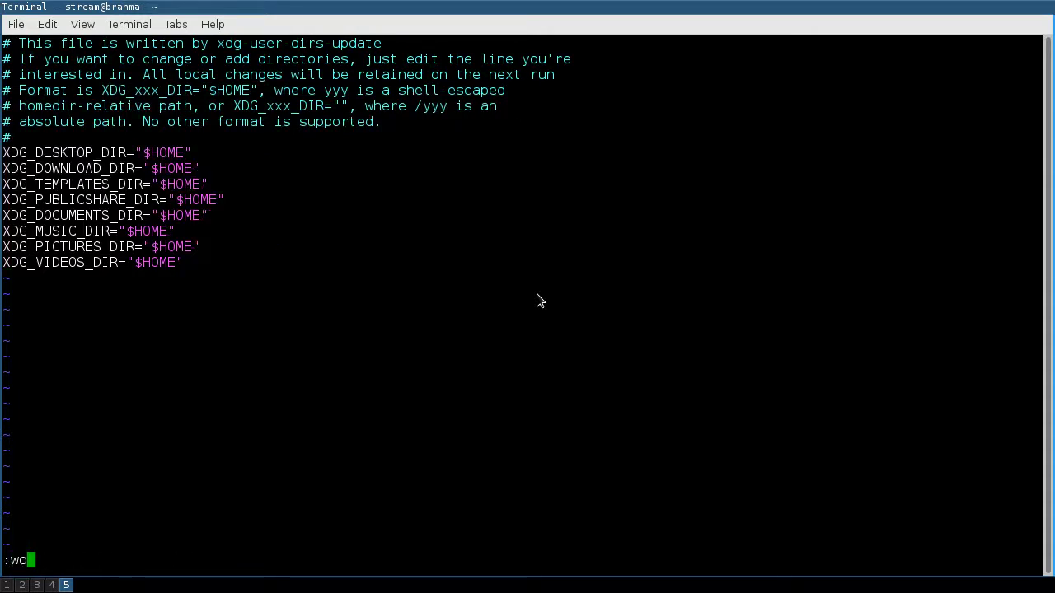
key("Return")
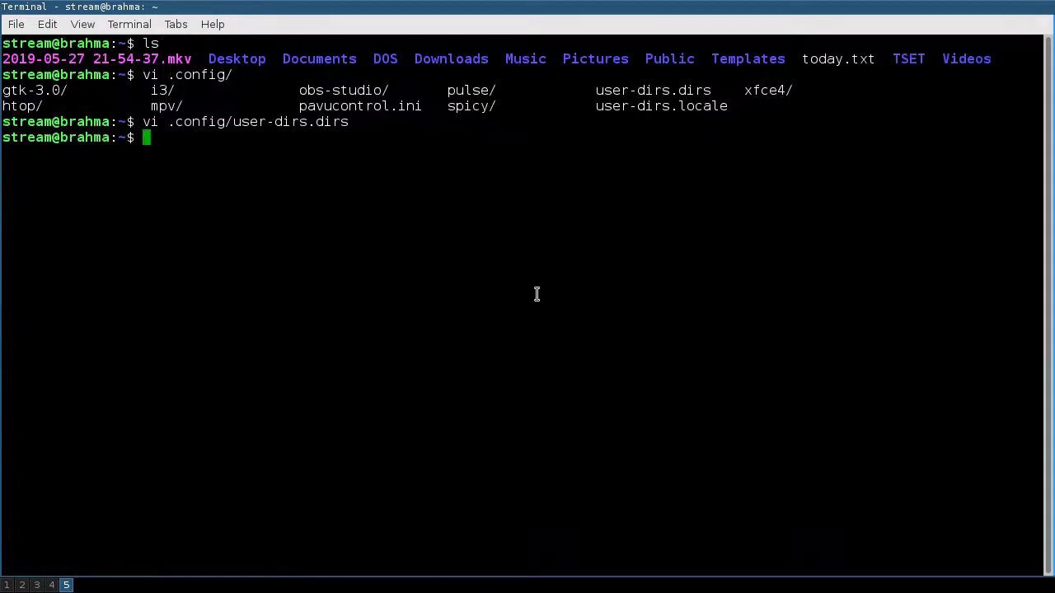
key("ctrl+d")
key("super+4")
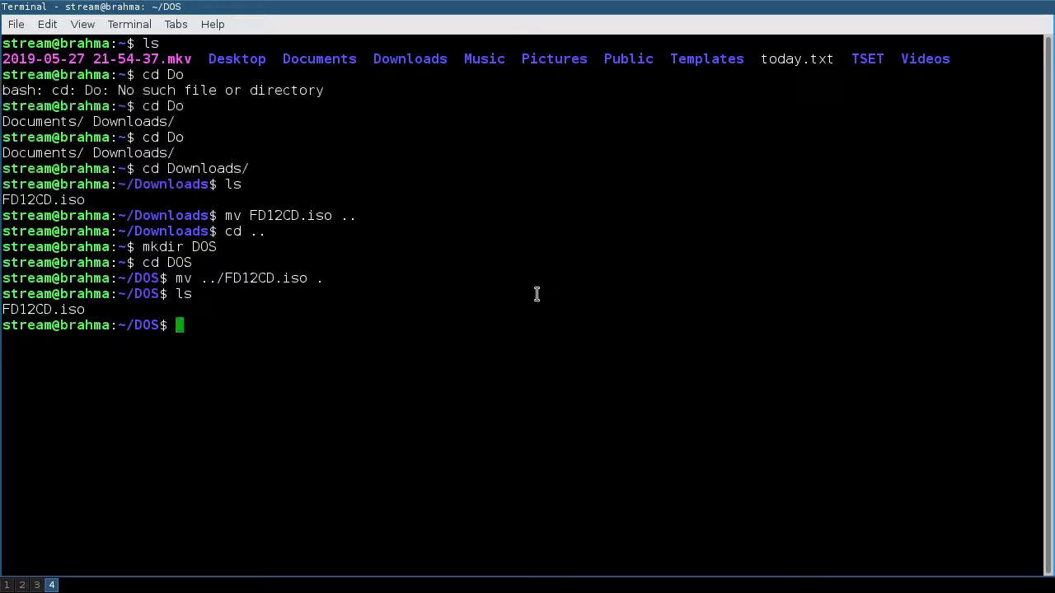
Start zsh, quit its new-user configuration without saving anything, and exit back to bash
type("zsh")
key("Return")
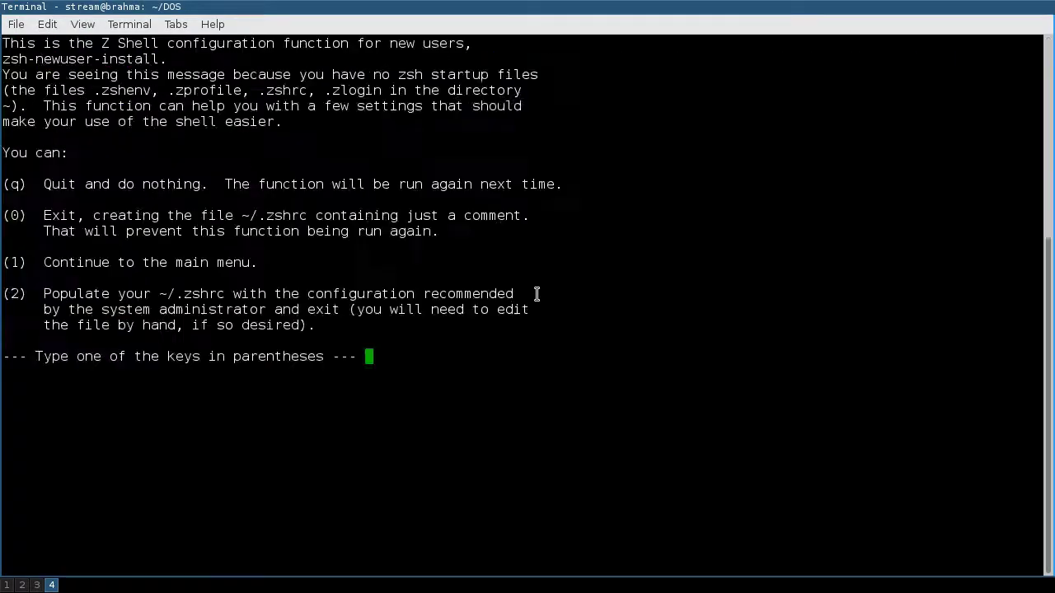
type("q")
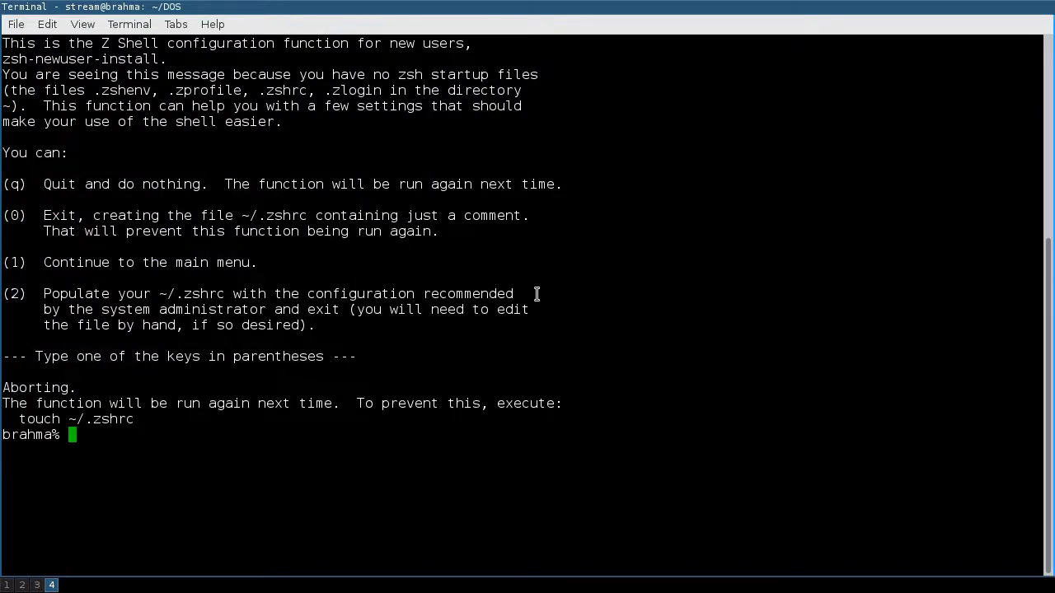
type("cd D")
key("Return")
key("ctrl+d")
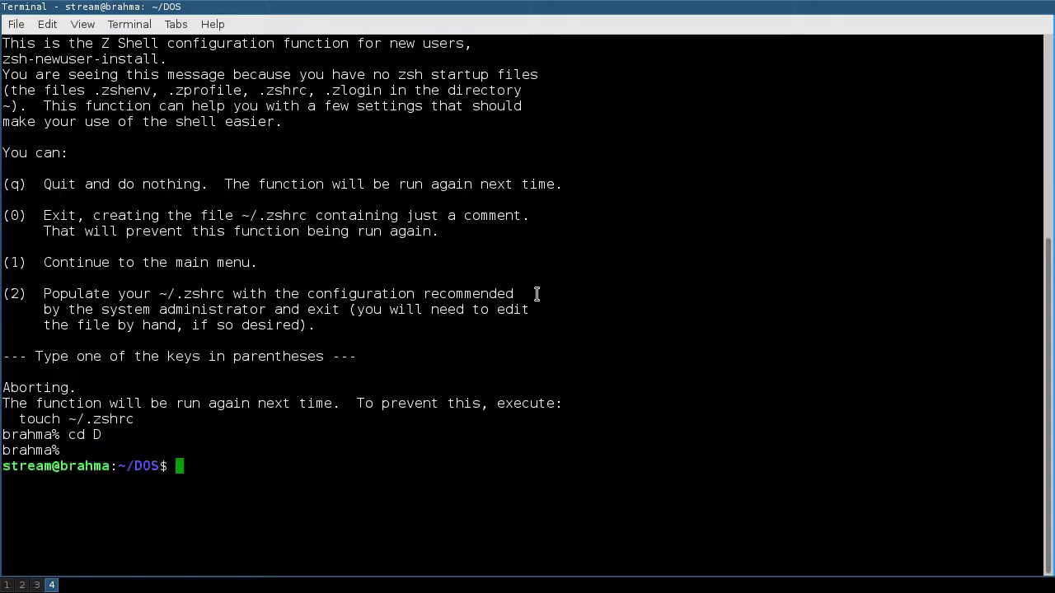
List the files in the DOS directory and switch to DOSBox
type("ls")
key("Return")
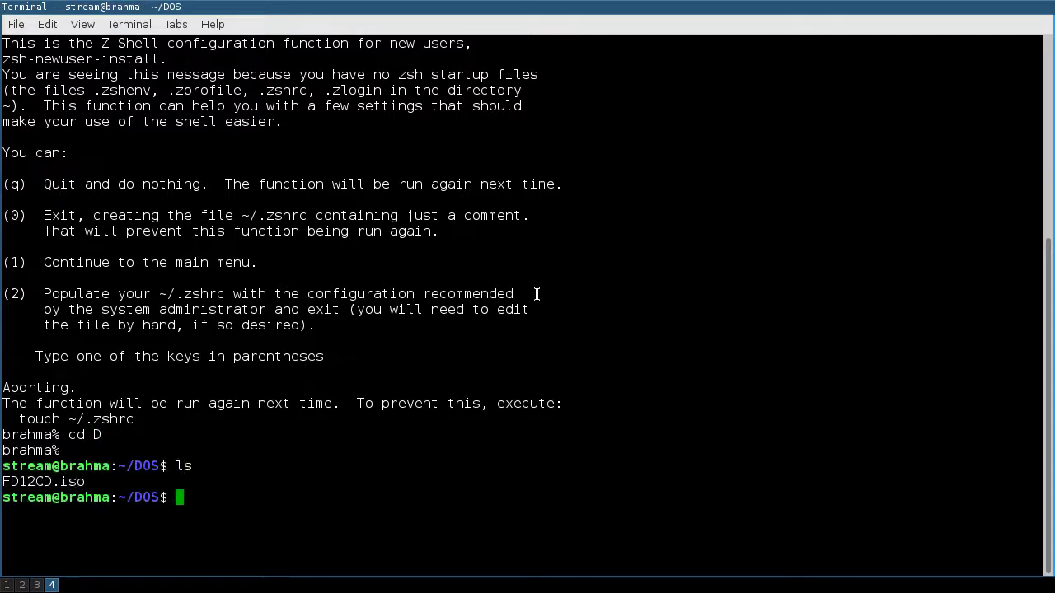
key("ctrl+alt+Left")
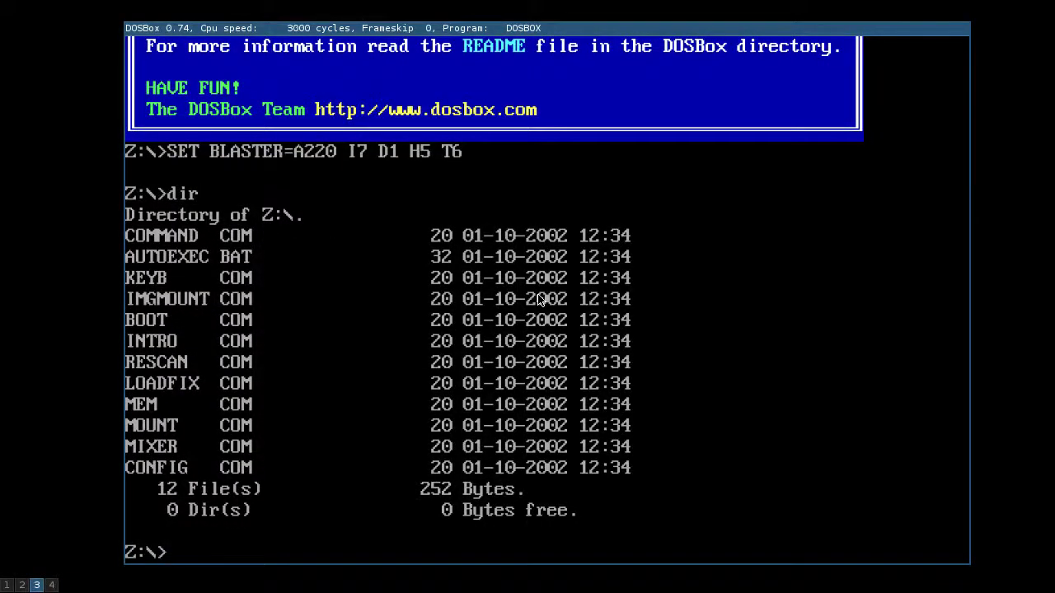
type("imgmount")
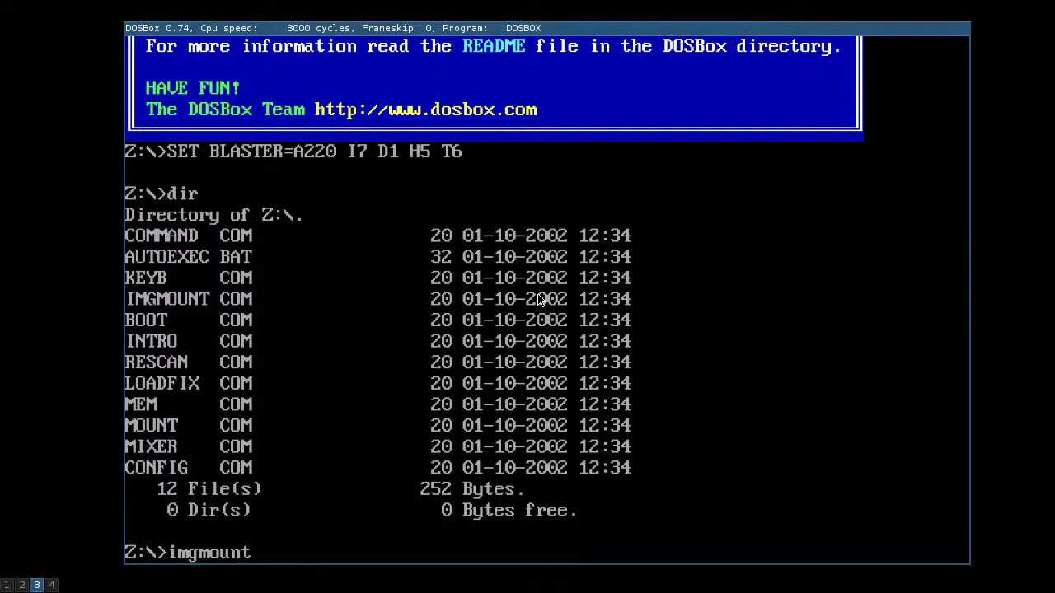
key("ctrl+alt+Right")
key("ctrl+alt+Left")
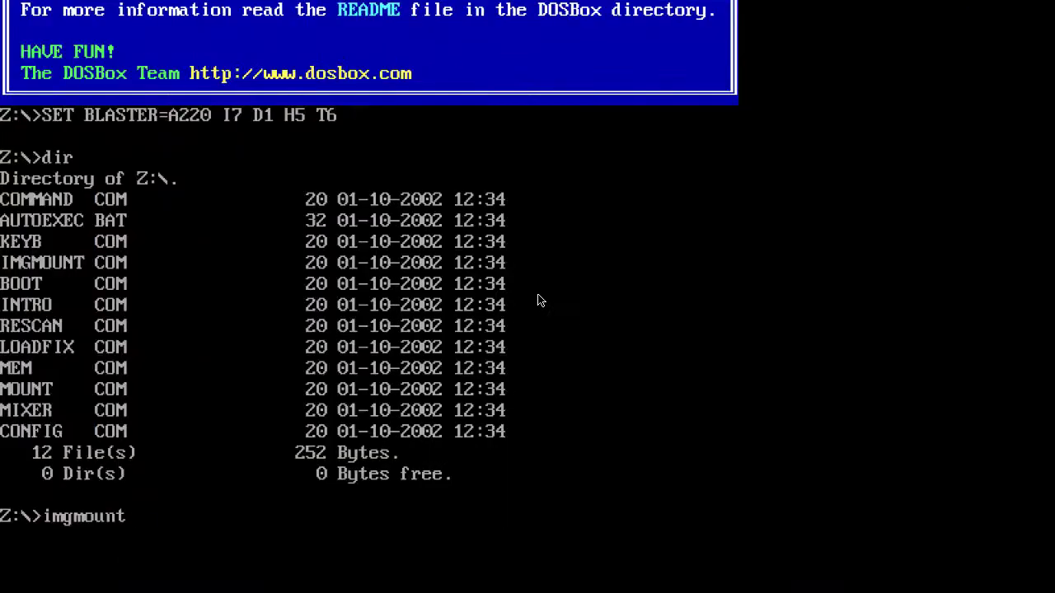
type("C:")
key("BackSpace")
key("BackSpace")
key("BackSpace")
key("BackSpace")
key("BackSpace")
key("BackSpace")
key("BackSpace")
key("BackSpace")
key("BackSpace")
key("BackSpace")
key("BackSpace")
List drive Z and mount the host directory ~/DOS as drive C
type("dir")
key("Return")
type("mount C")
key("BackSpace")
type("~/DOS ")
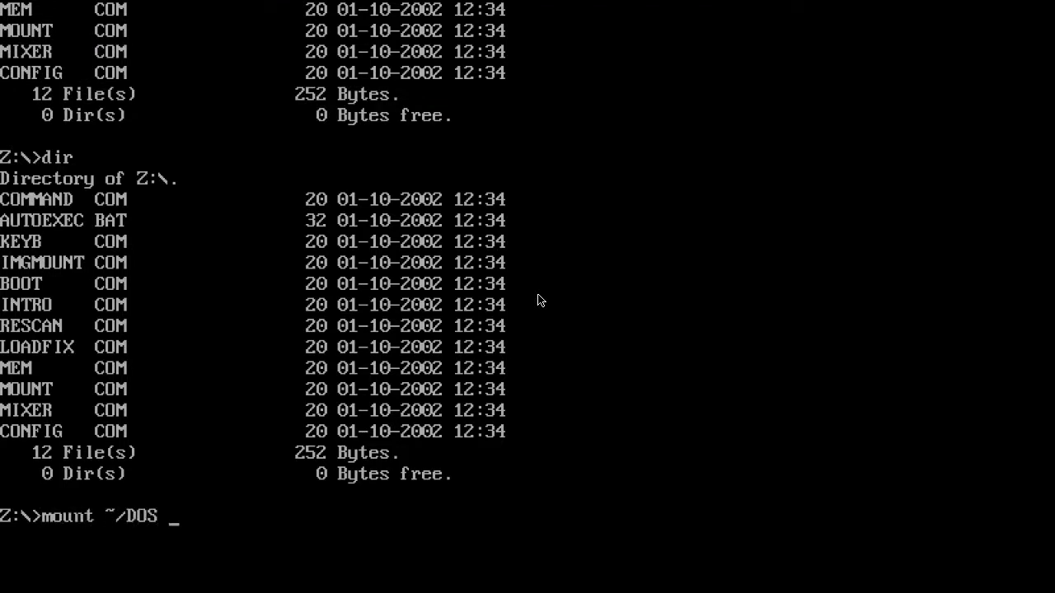
type("C")
key("Return")
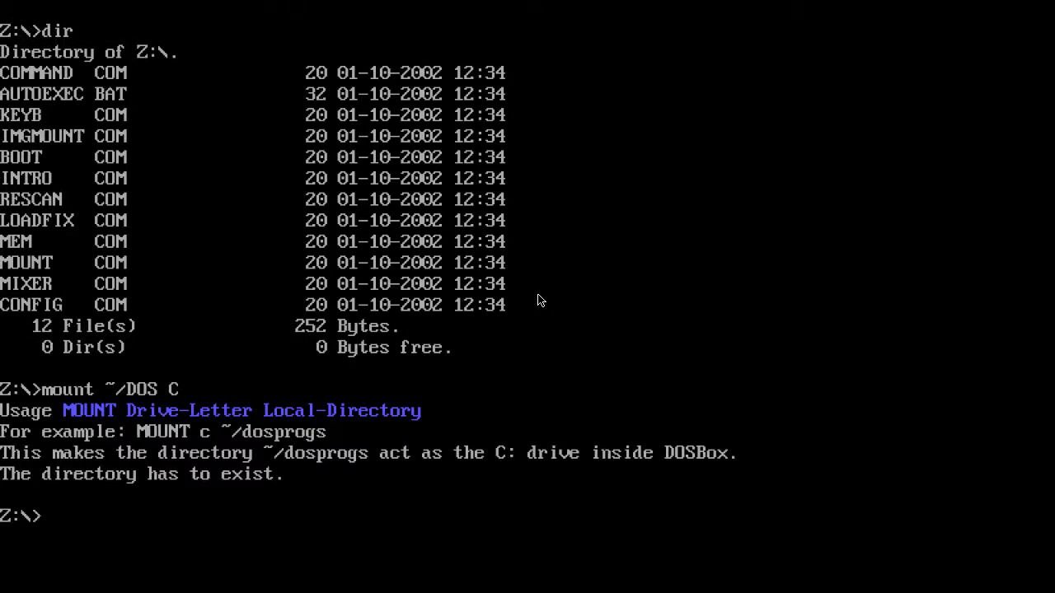
type("mount c ~/DOS")
key("Return")
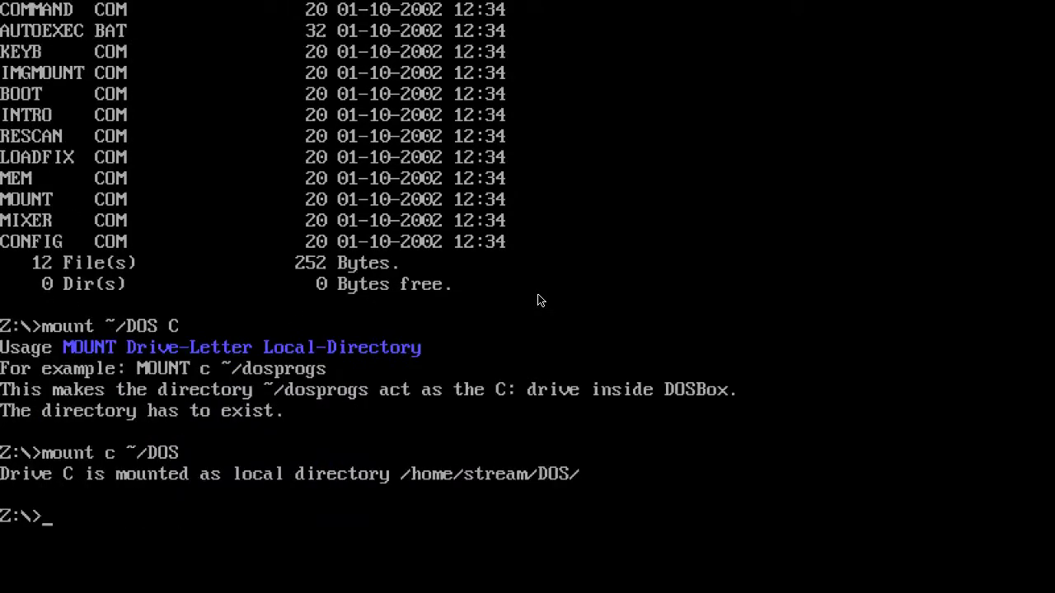
Switch to drive C and list its contents
type("C")
key("BackSpace")
type("~")
key("BackSpace")
type("~")
key("BackSpace")
type("C:")
key("Return")
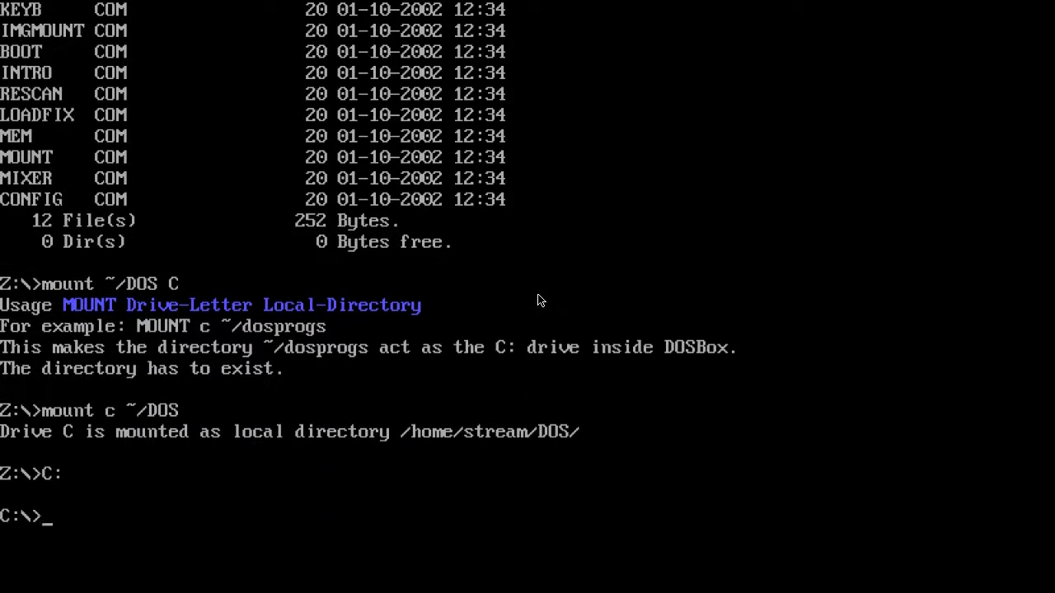
type("dir")
key("Return")
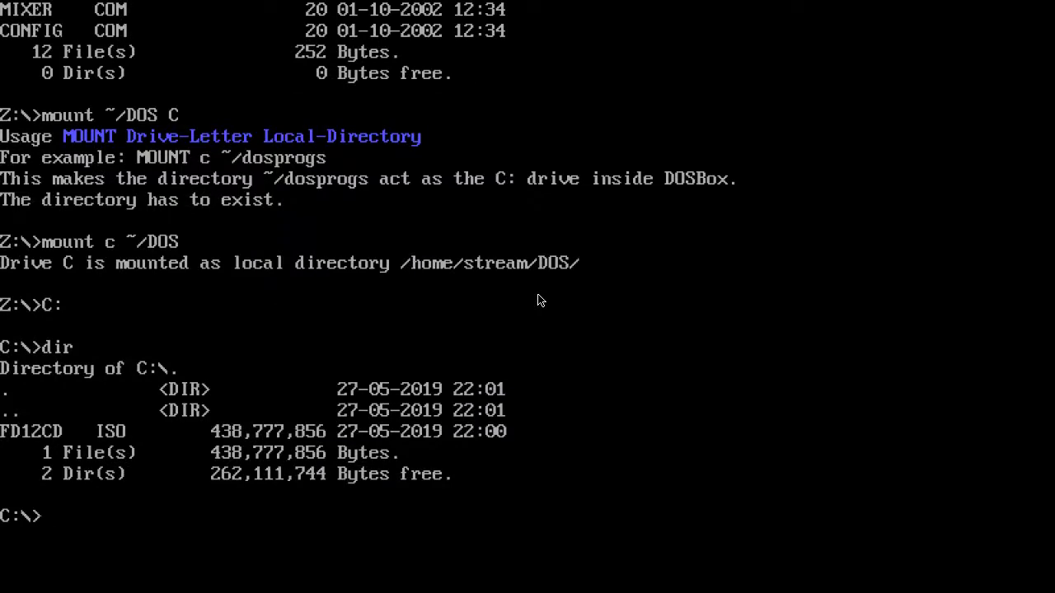
Check the usage of imgmount by running it without arguments, with /?, with /h and with only drive letter c
type("imgmount")
key("Return")
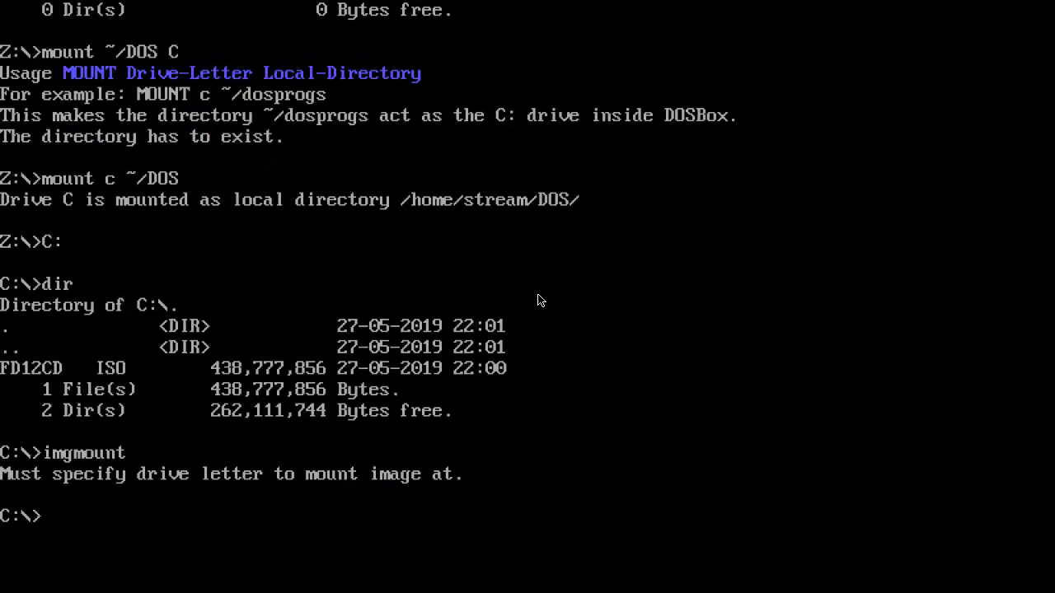
key("Up")
type("/?")
key("Return")
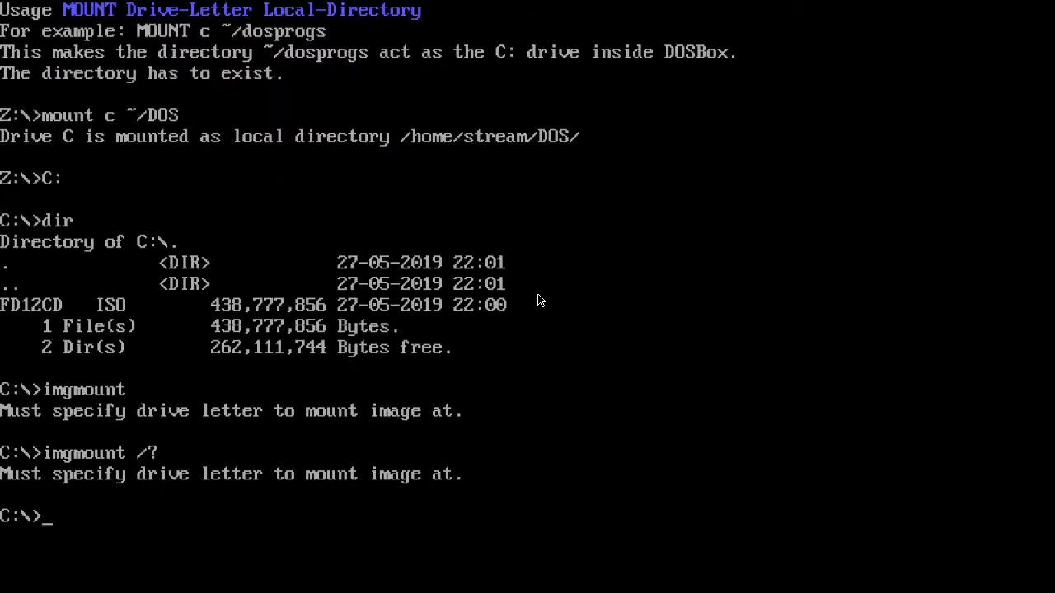
key("Up")
key("BackSpace")
type("h")
key("Return")
key("Up")
key("BackSpace")
key("BackSpace")
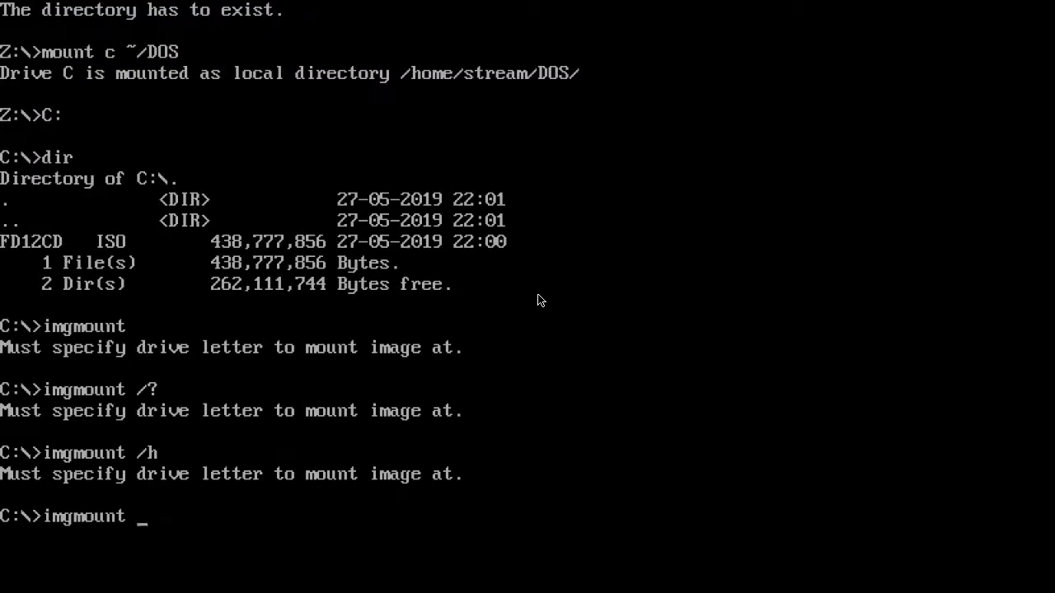
type("c")
key("Return")
Mount FD12CD.ISO as drive D with imgmount, using image type iso
key("Up")
key("BackSpace")
type("d FD12")
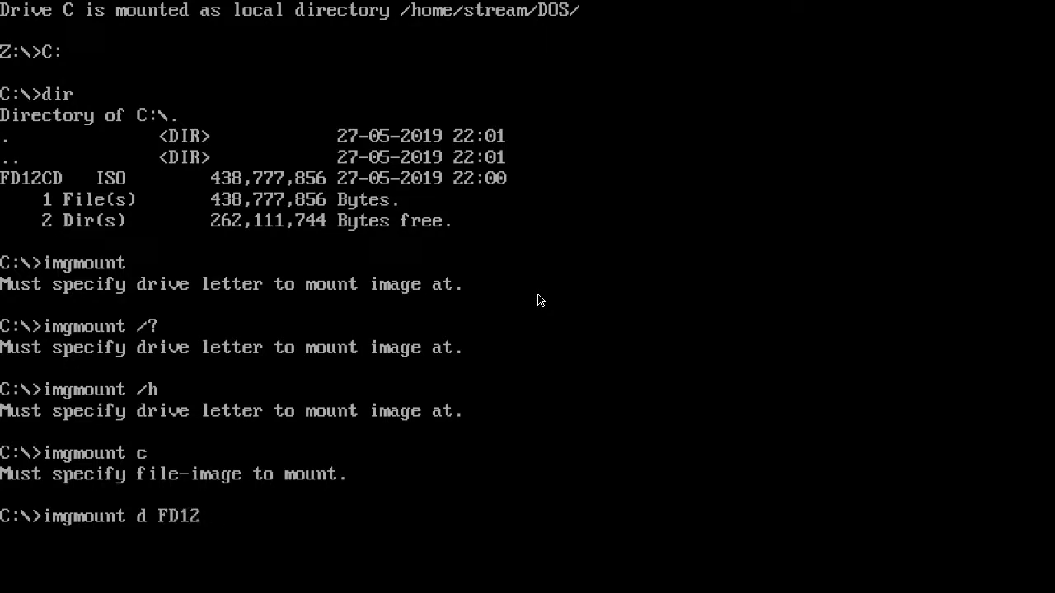
type("CD.ISO -t iso")
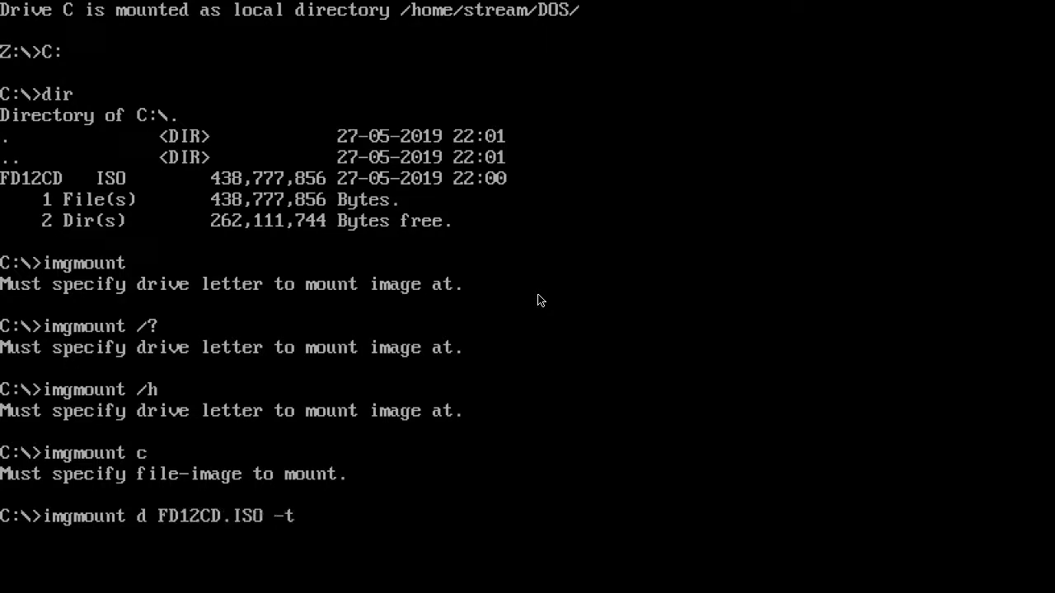
key("Return")
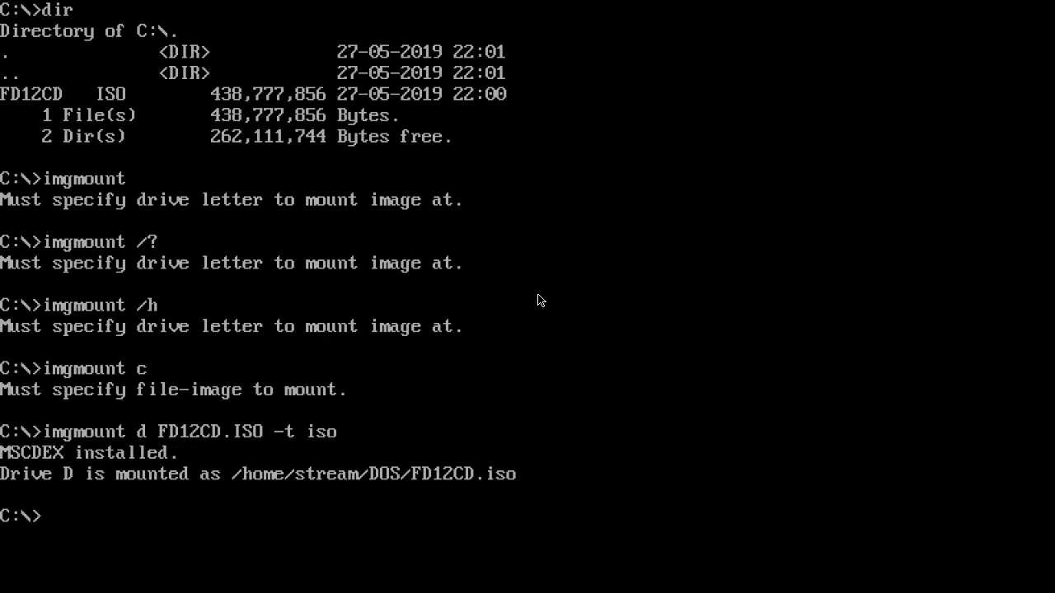
Try mounting FD12CD.ISO as drive D again without the image type option
key("Up")
key("BackSpace")
key("BackSpace")
key("BackSpace")
key("BackSpace")
key("BackSpace")
key("BackSpace")
key("BackSpace")
key("Return")
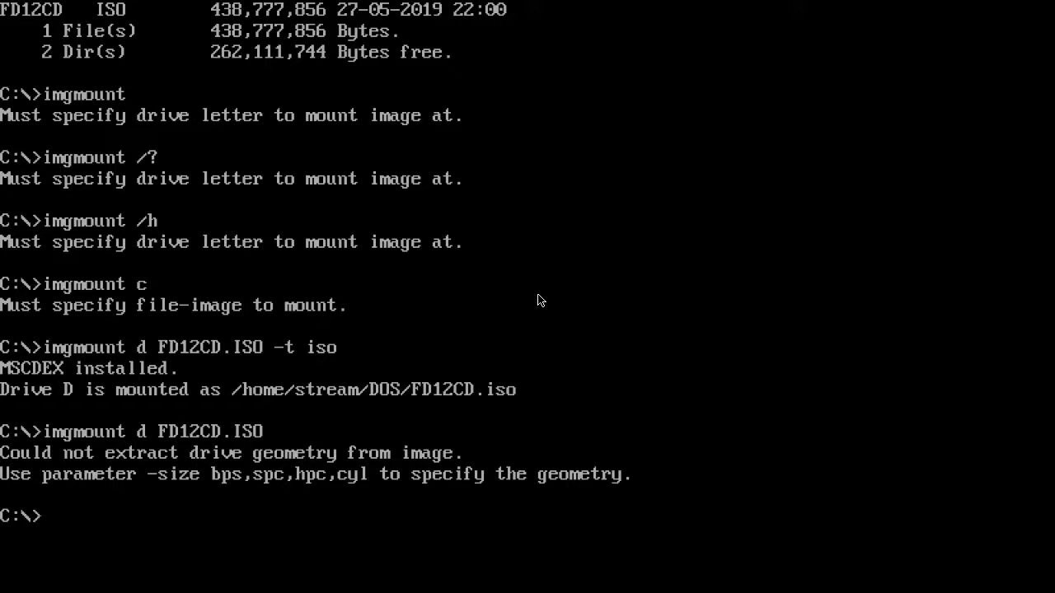
key("Up")
key("BackSpace")
key("BackSpace")
key("BackSpace")
key("BackSpace")
key("BackSpace")
key("BackSpace")
key("BackSpace")
key("BackSpace")
key("BackSpace")
key("BackSpace")
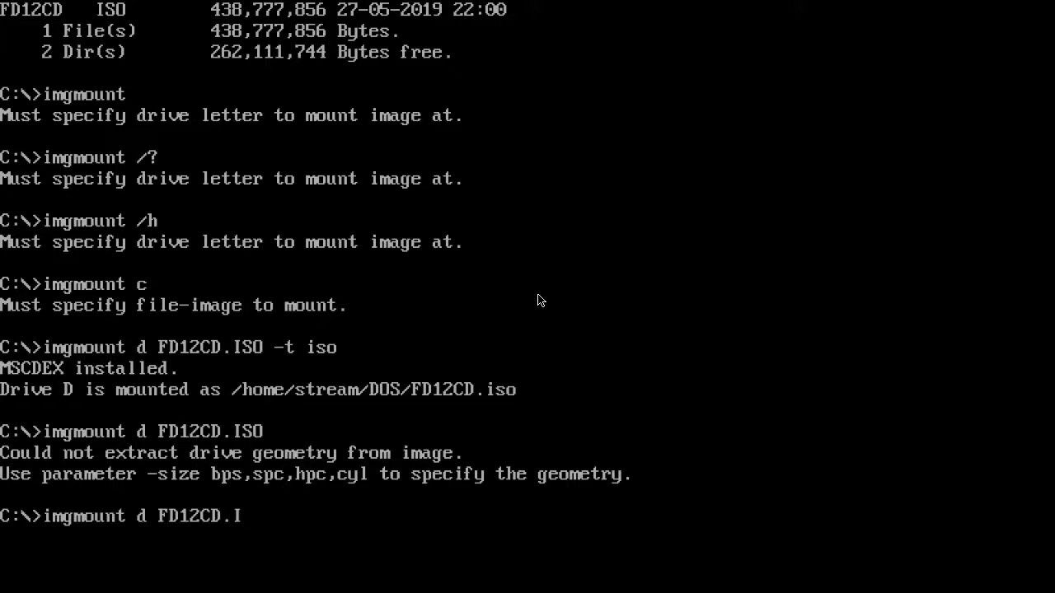
key("BackSpace")
key("BackSpace")
key("BackSpace")
key("BackSpace")
key("BackSpace")
key("BackSpace")
key("BackSpace")
key("BackSpace")
key("BackSpace")
key("BackSpace")
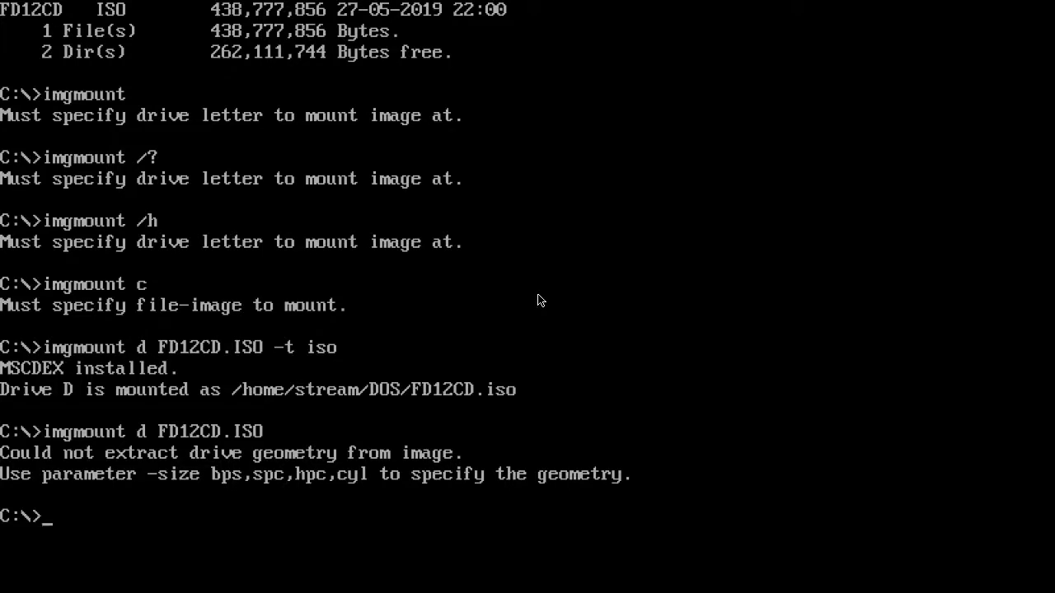
Switch to drive D and list the directories on the mounted FreeDOS CD
type("cd D:")
key("Return")
type("D:")
key("Return")
type("dir")
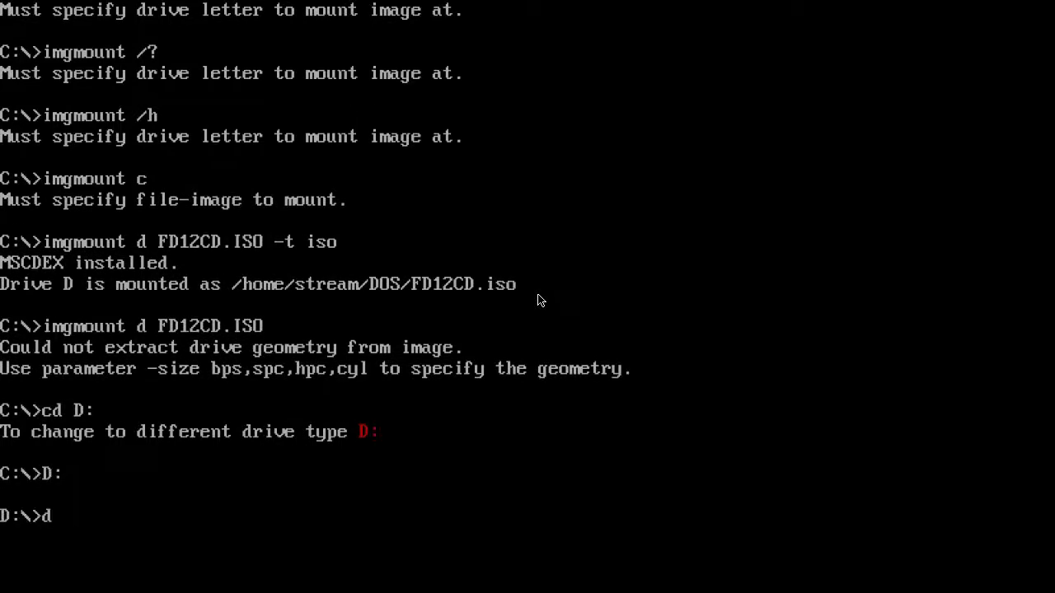
key("Return")
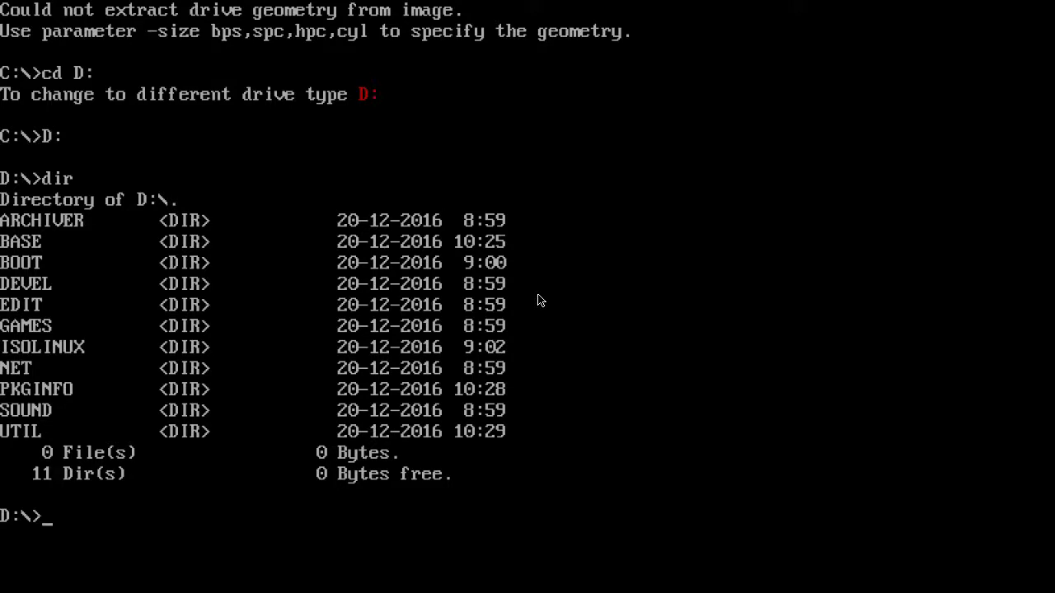
Look through the BASE directory's files, return to the root of drive D and list it again
type("cd base")
key("Return")
type("dir")
key("Return")
type("cd ..")
key("Return")
type("dir")
key("Return")
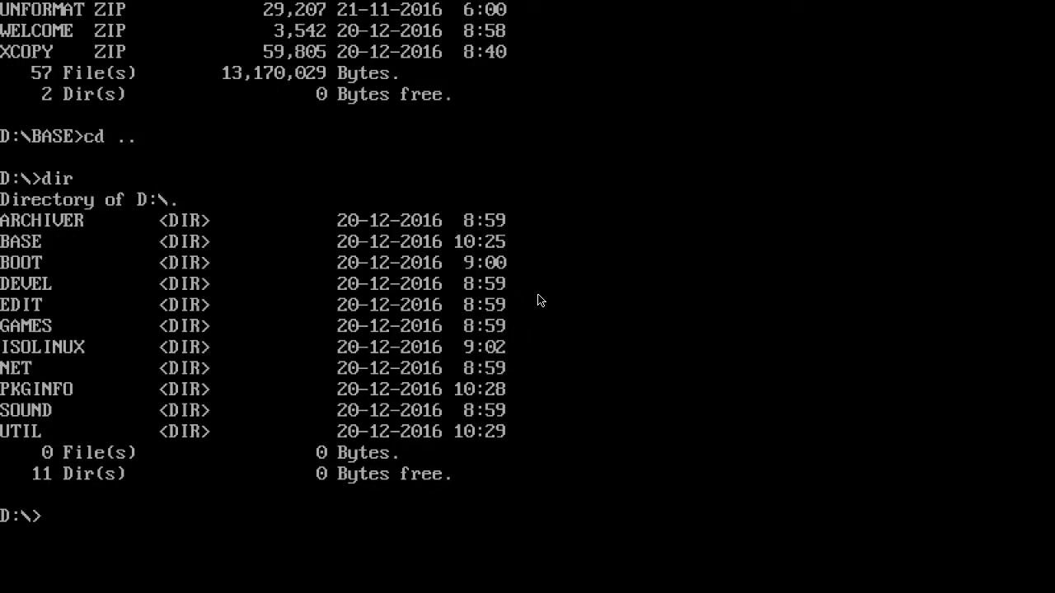
Change into the ISOLINUX directory on drive D and list its files
type("cd iso")
key("Tab")
key("Return")
type("dir")
key("Return")
Copy FDBOOT.IMG from the ISOLINUX directory to the root of drive C
type("cp f")
key("Tab")
type("C:\\")
key("Return")
key("Up")
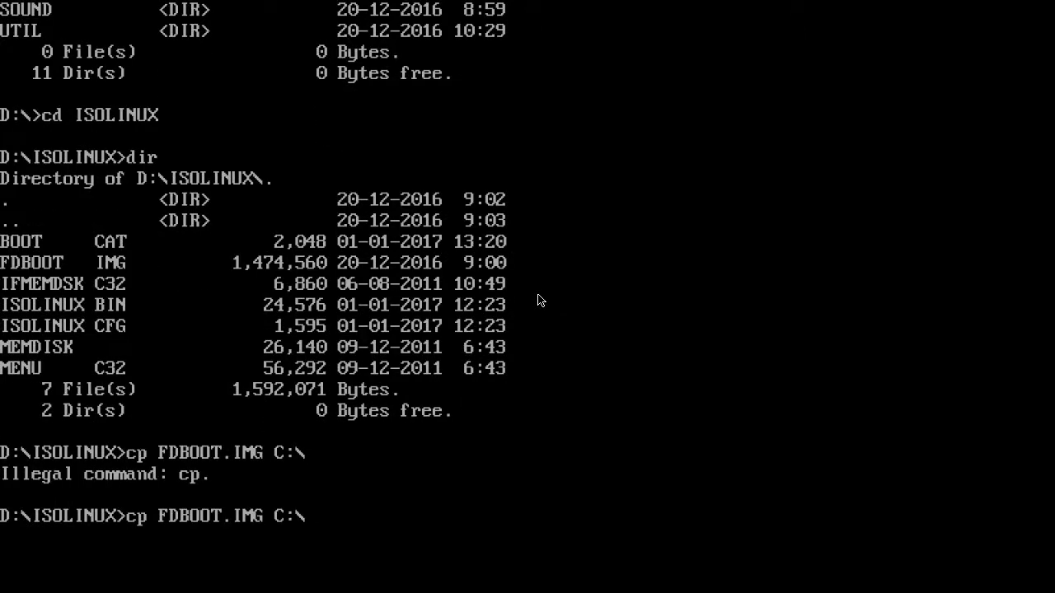
key("Up")
key("Down")
type("\\")
key("BackSpace")
key("Home")
key("Right")
type("opy")
key("Return")
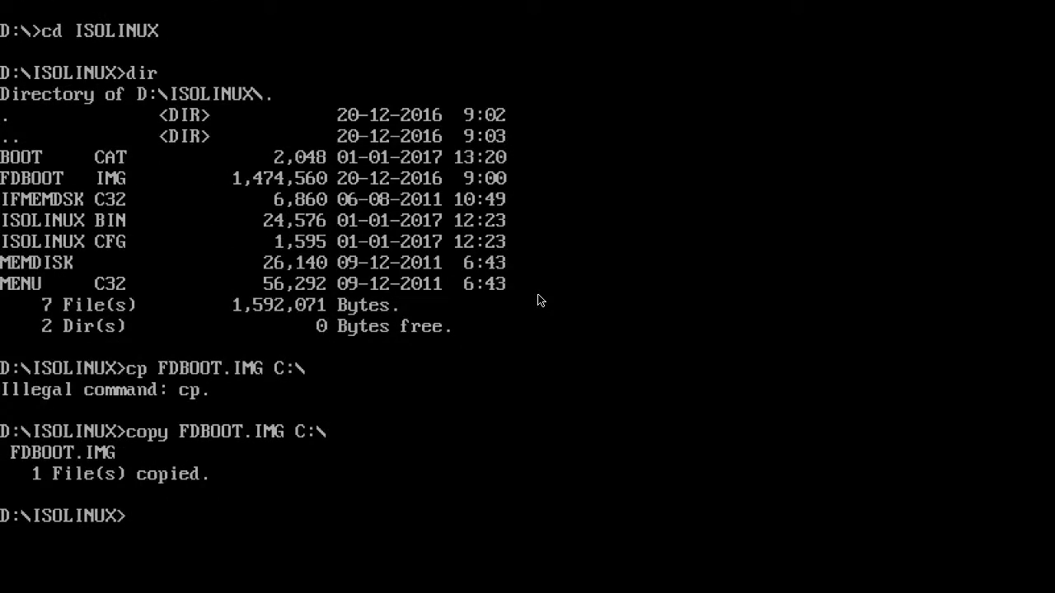
Switch back to drive C and list its files
type("cd C:")
key("Return")
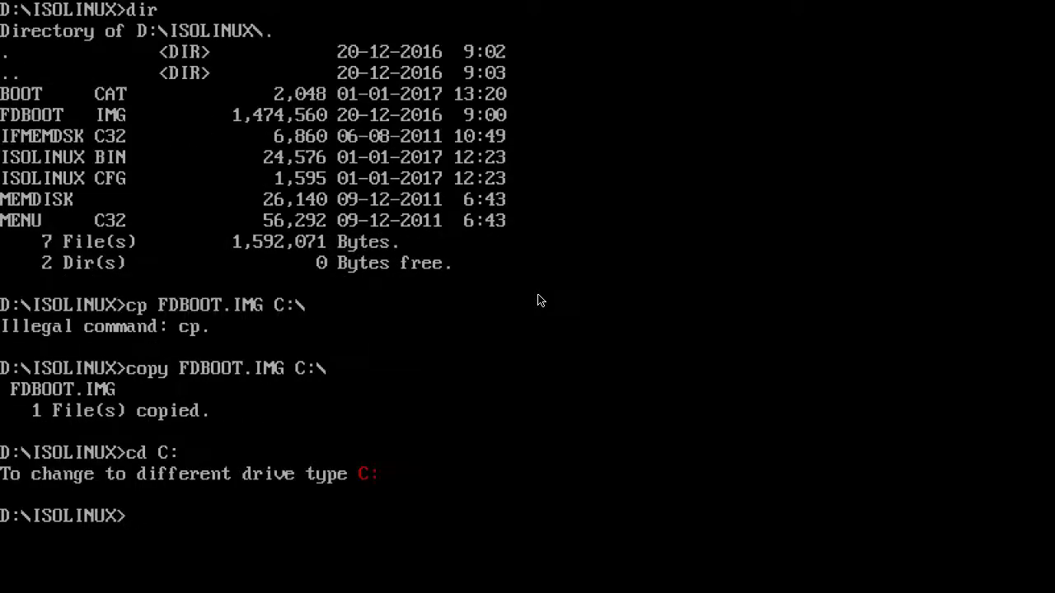
type("C:")
key("Return")
type("dir")
key("Return")
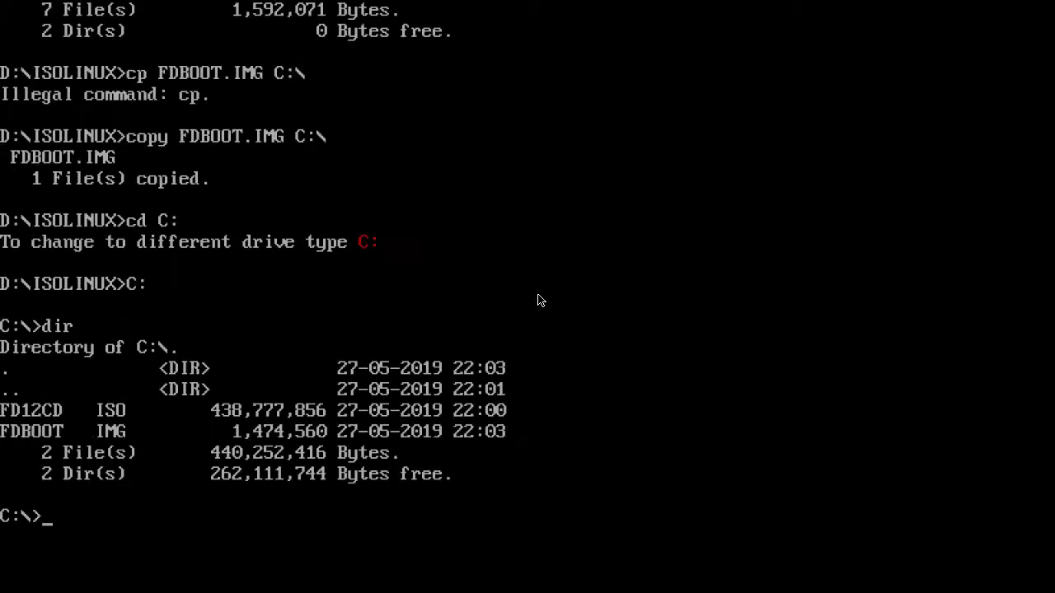
Mount fdboot.img as a floppy image on drive A
type("imgmount a: fdboot.")
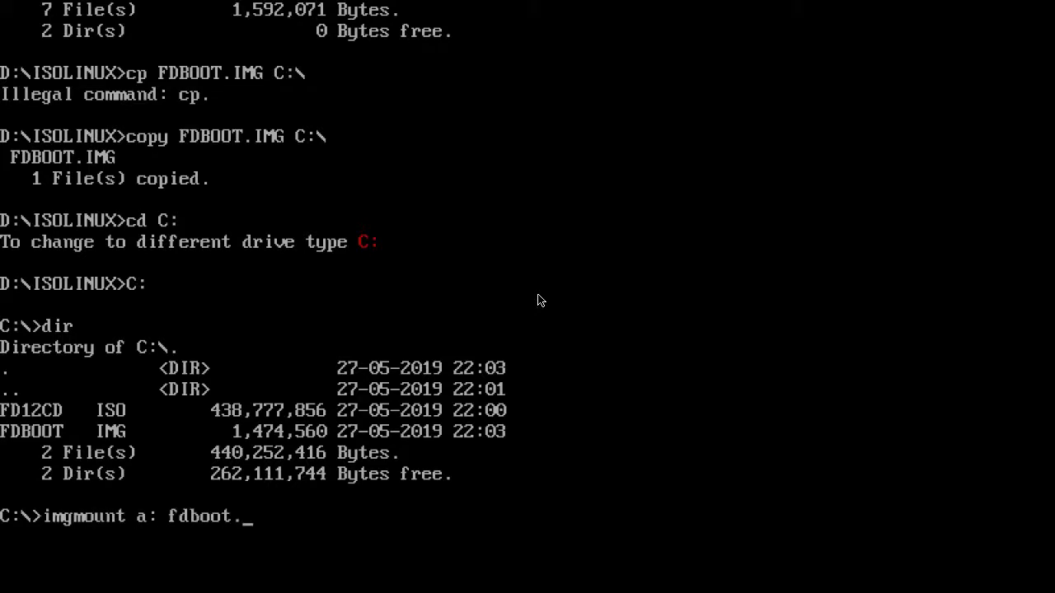
type("img -t floppy")
key("Return")
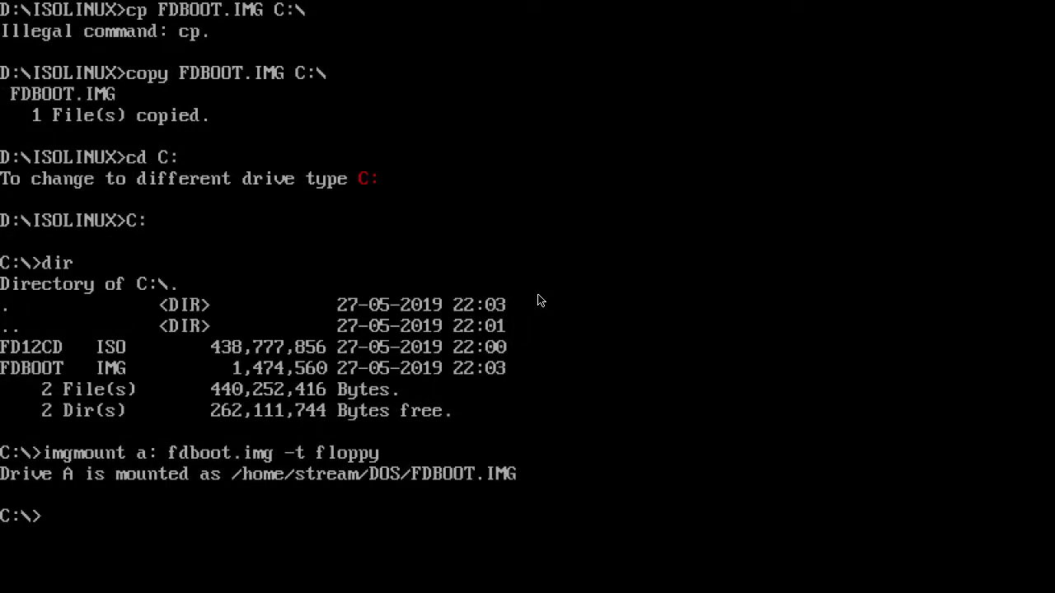
Switch to drive A and list the contents of the mounted boot floppy
type("A:")
key("Return")
type("dir")
key("Return")
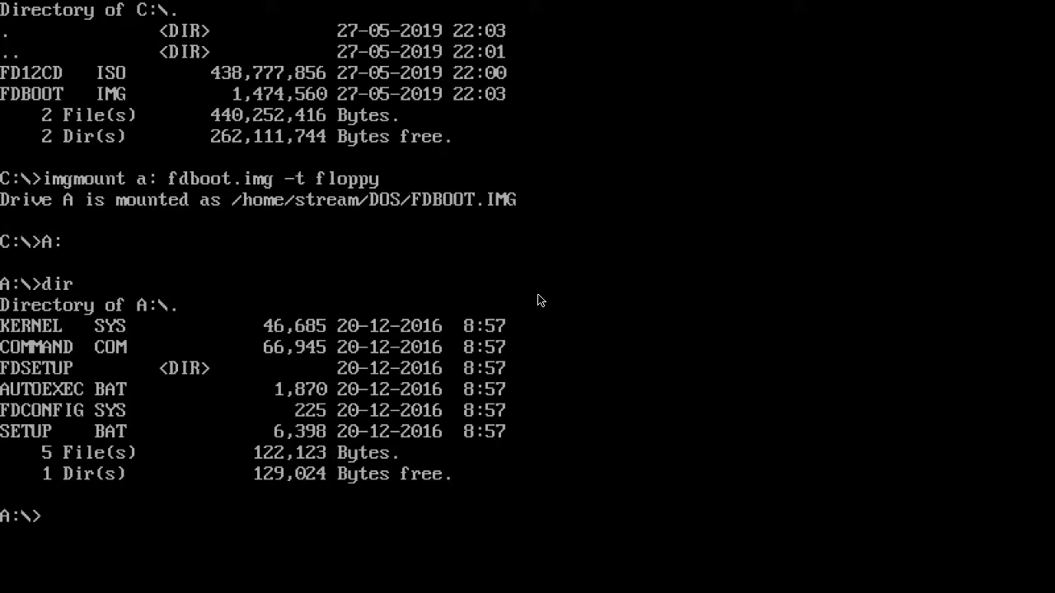
Run the FreeDOS setup program, choosing English, continuing with the installation and accepting the US English (Default) keyboard layout
type("setup")
key("Return")
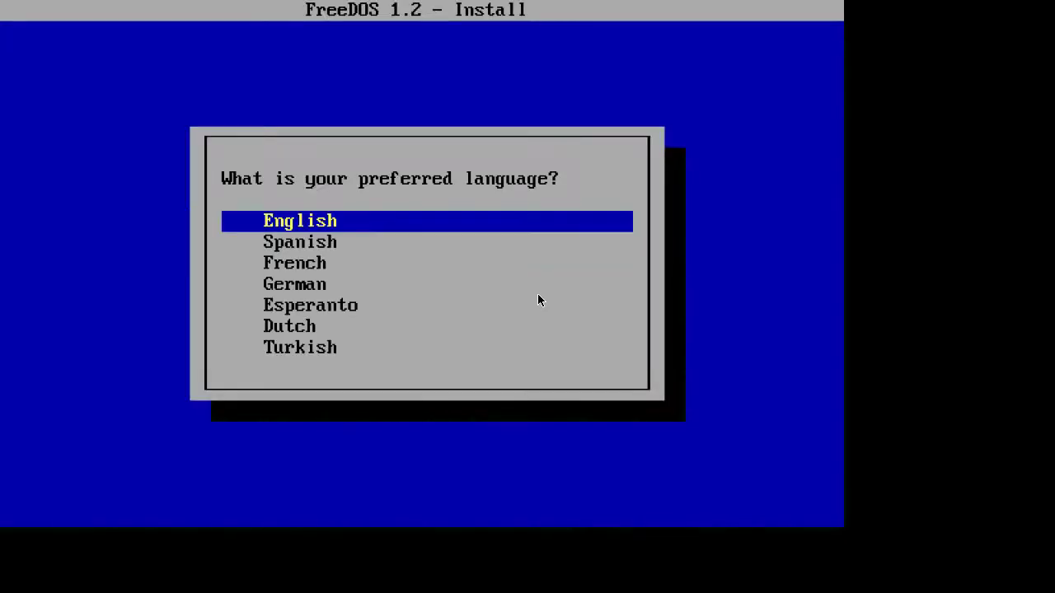
key("Return")
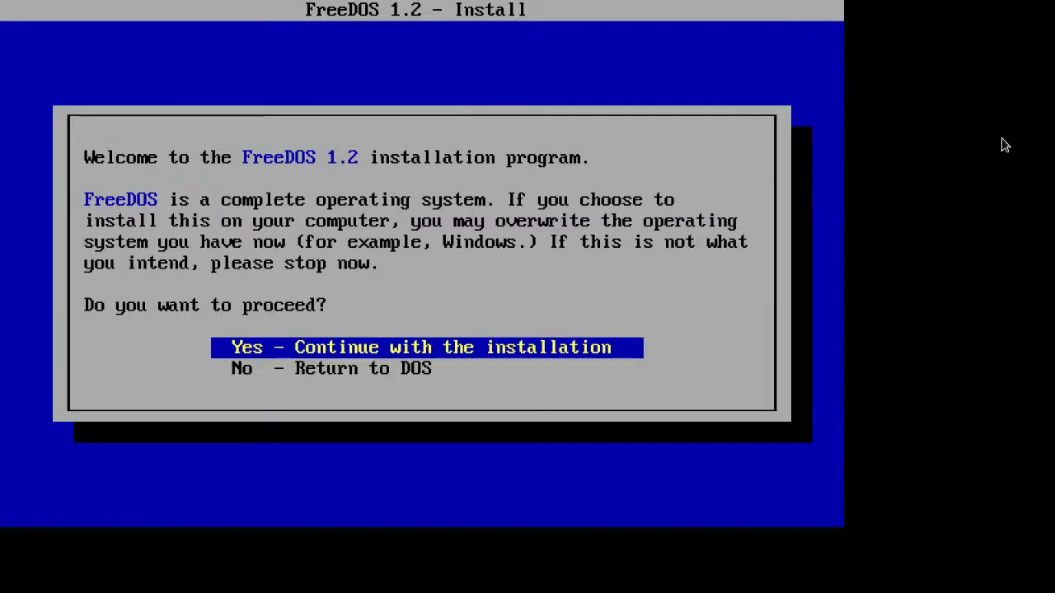
key("Return")
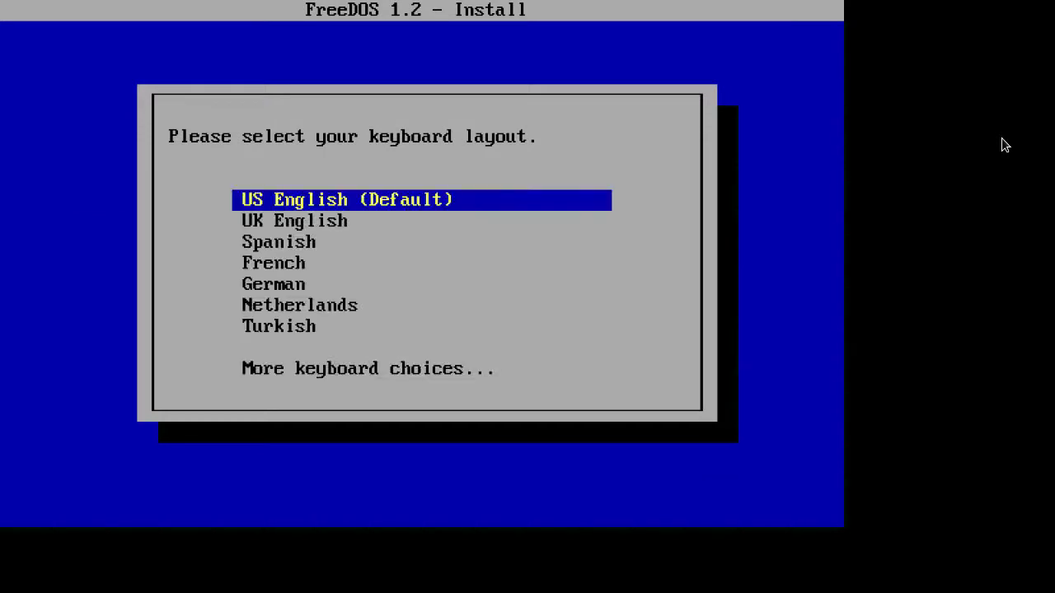
key("Return")
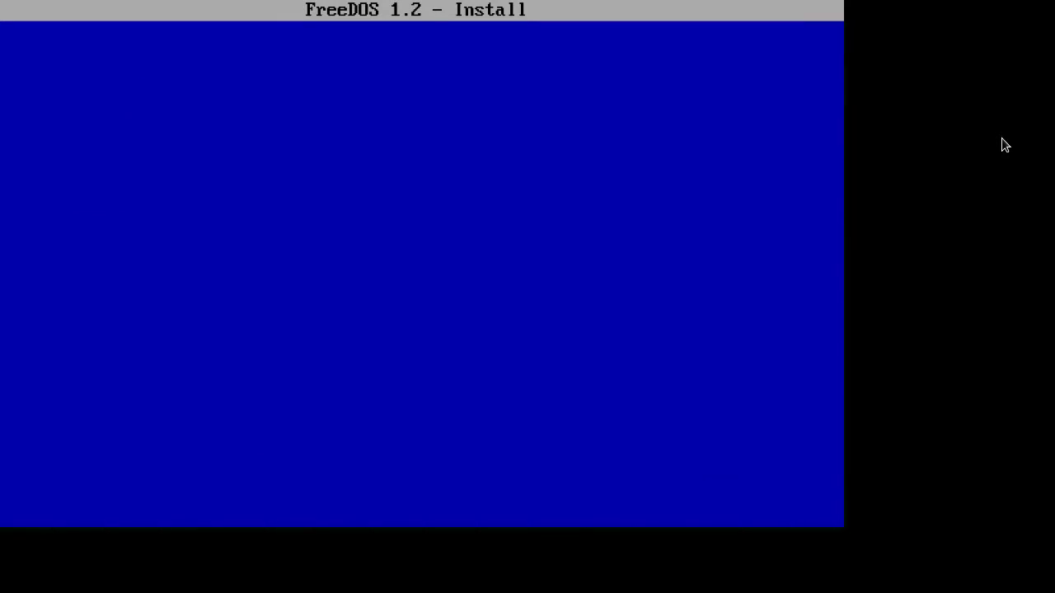
Choose to install Base packages only and confirm the installation
key("Up")
key("Up")
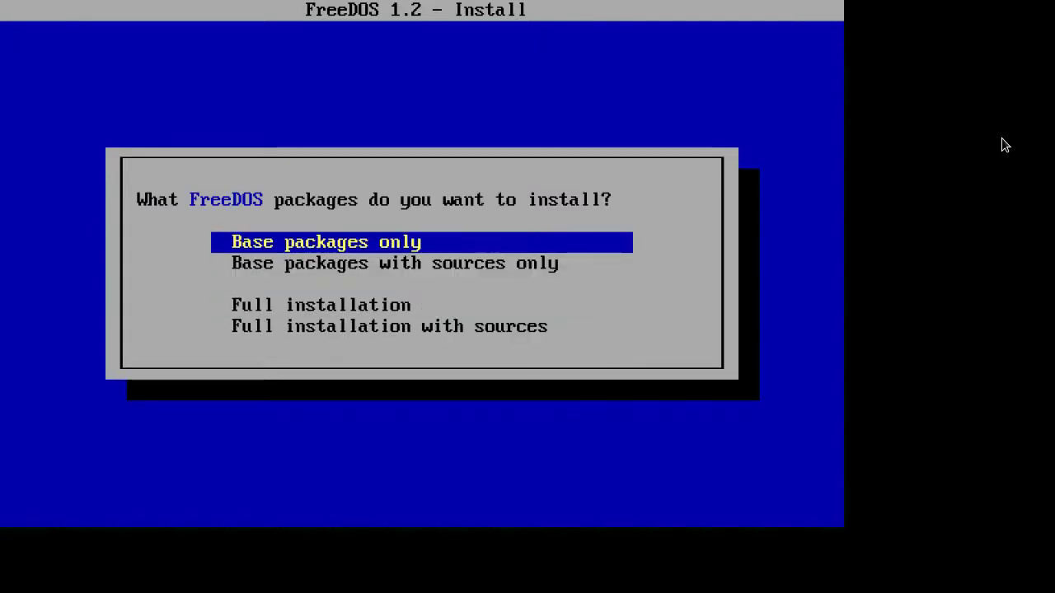
key("Return")
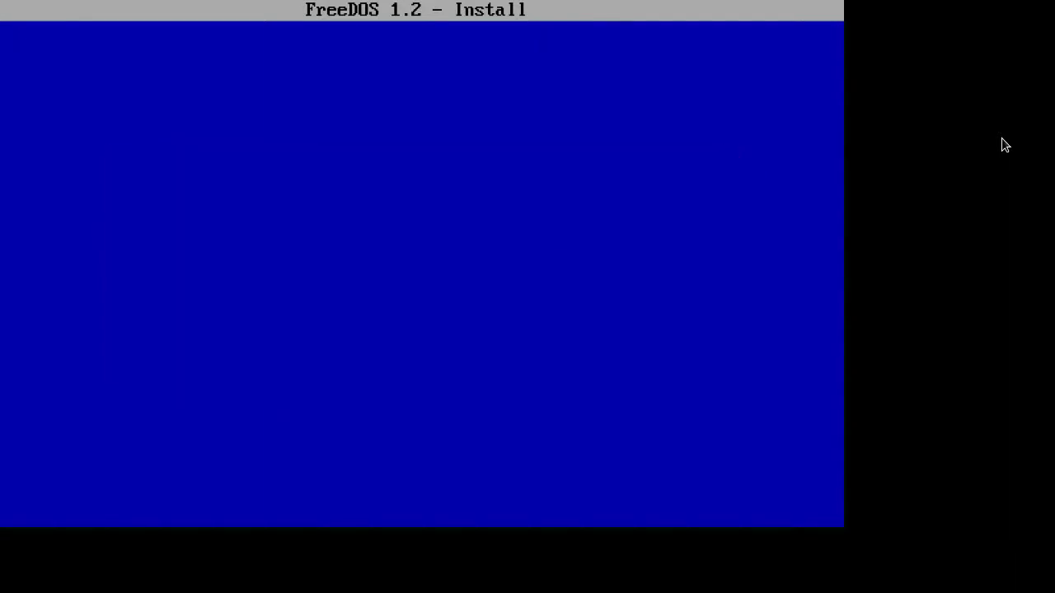
key("Up")
key("Return")
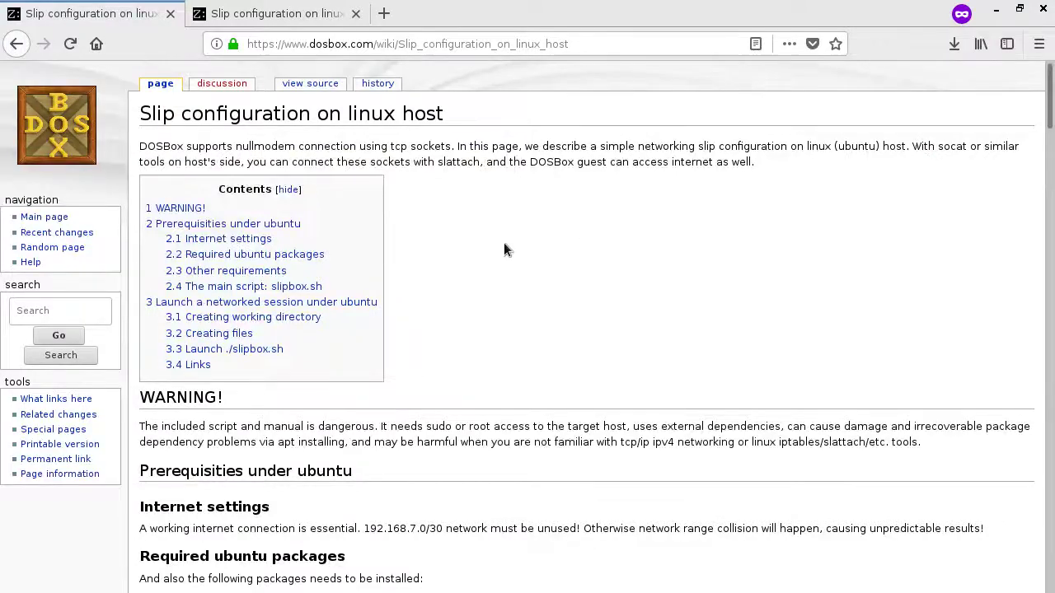
Look through the DOSBox wiki page on SLIP configuration for a Linux host, including the slipbox.sh script and the example result
scroll(436, 262, "down", 5)
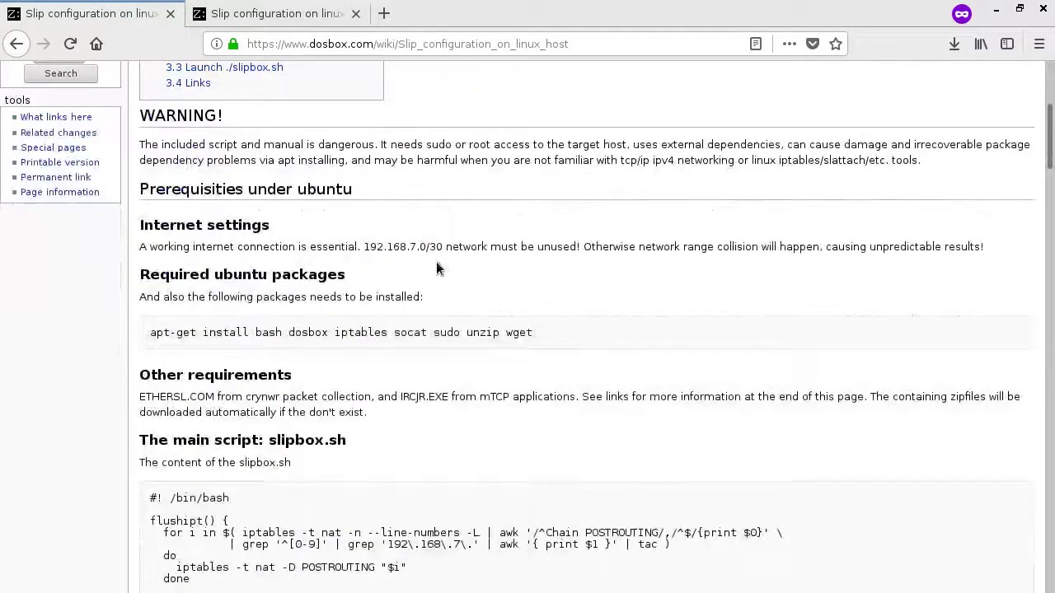
scroll(437, 267, "down", 5)
scroll(436, 262, "down", 6)
scroll(437, 267, "down", 18)
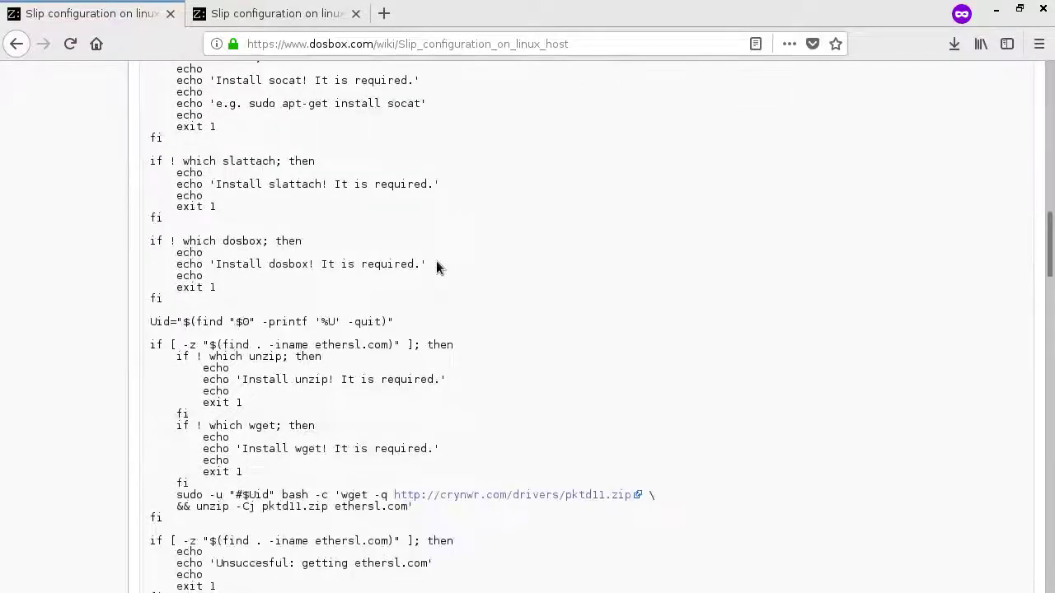
scroll(437, 268, "down", 6)
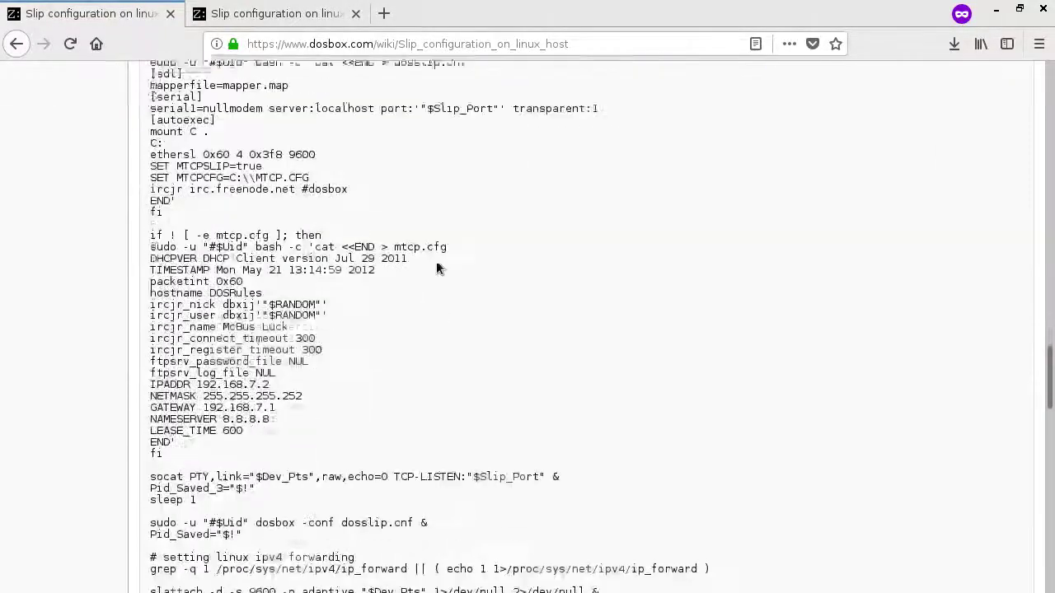
scroll(437, 268, "down", 4)
scroll(437, 265, "down", 15)
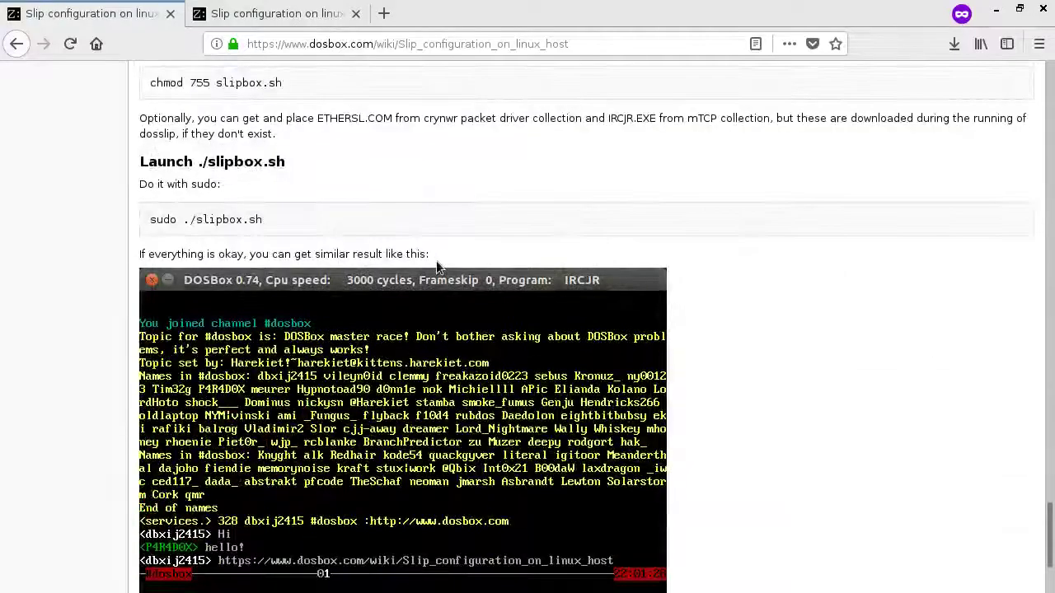
scroll(437, 261, "down", 3)
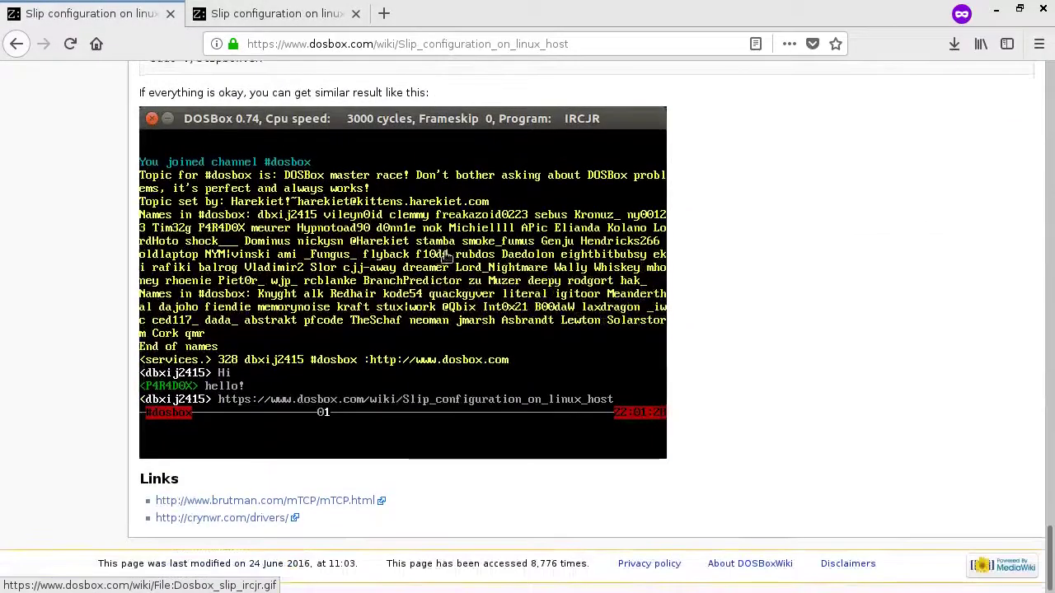
scroll(718, 351, "up", 5)
left_click_drag(1044, 329, 1040, 260)
scroll(338, 346, "down", 5)
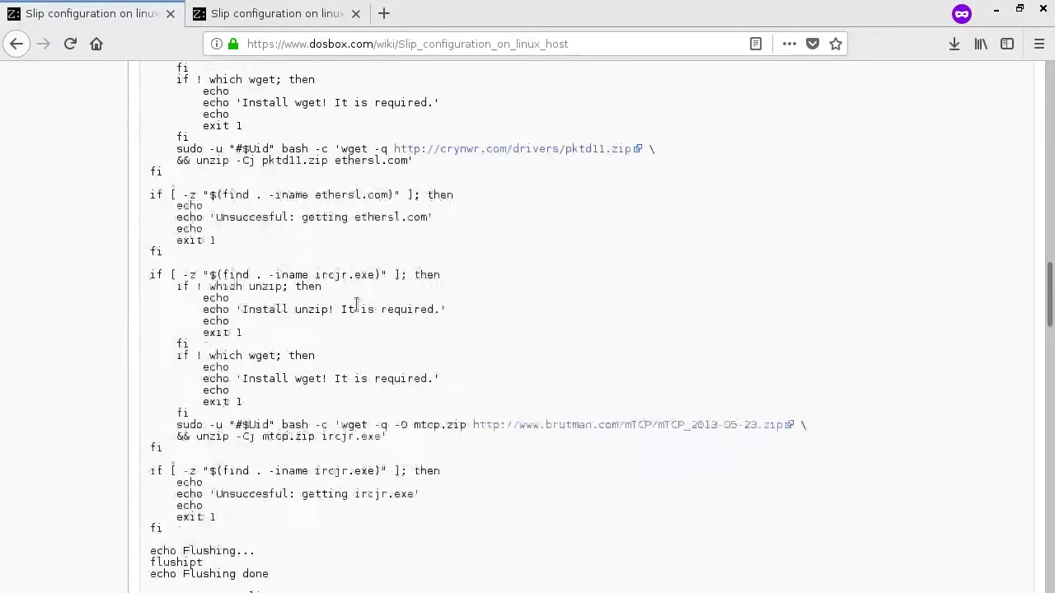
Find the mentions of "socat" on the SLIP configuration page and step through the first few
key("ctrl+f")
type("socat")
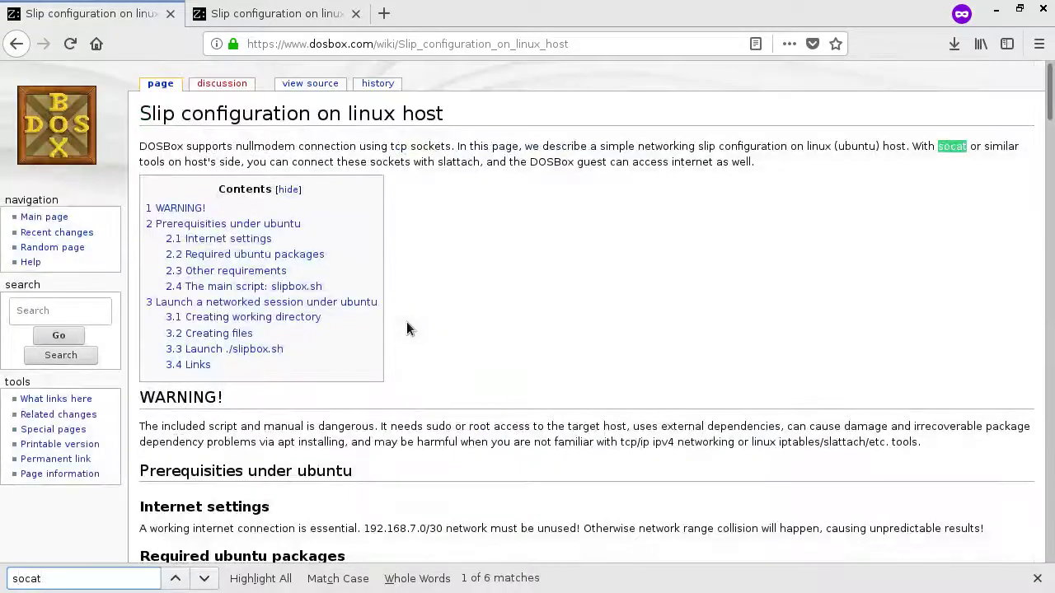
left_click(205, 579)
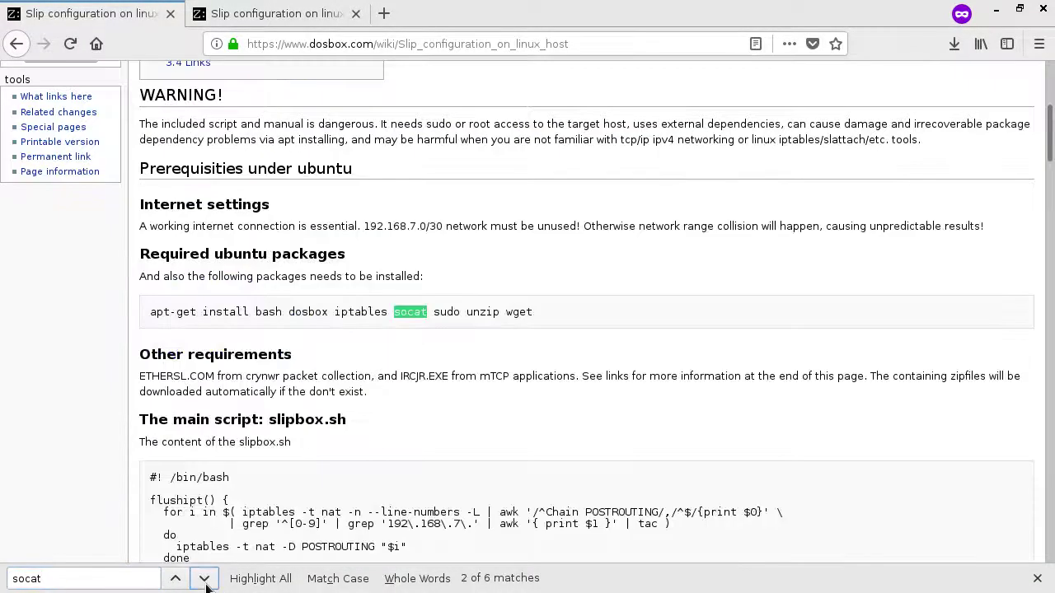
left_click(205, 579)
scroll(363, 381, "up", 5)
key("Escape")
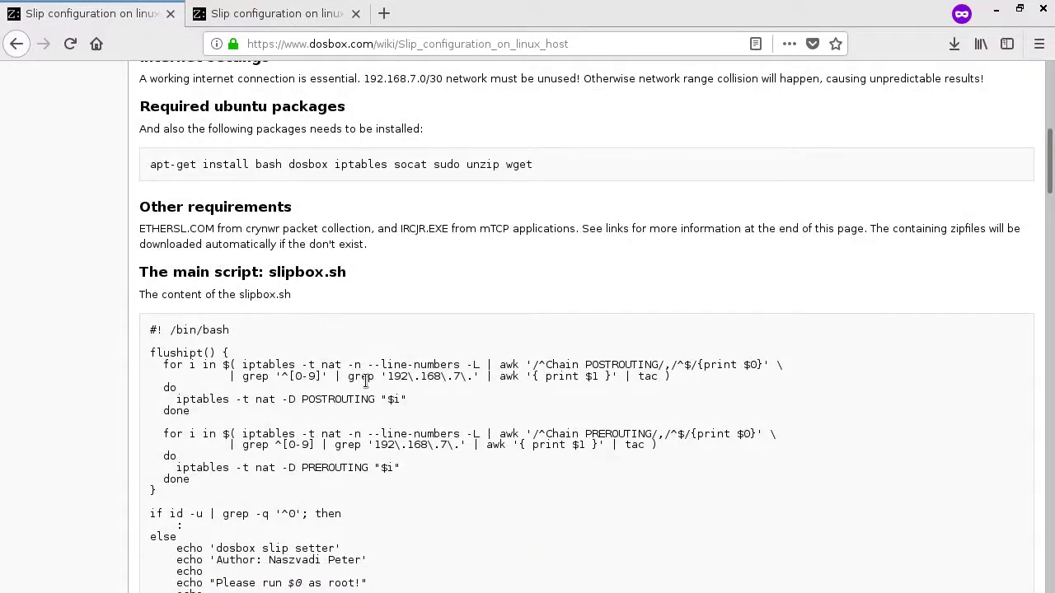
Look through the rest of the slipbox.sh script and return to the previous page
scroll(365, 381, "down", 9)
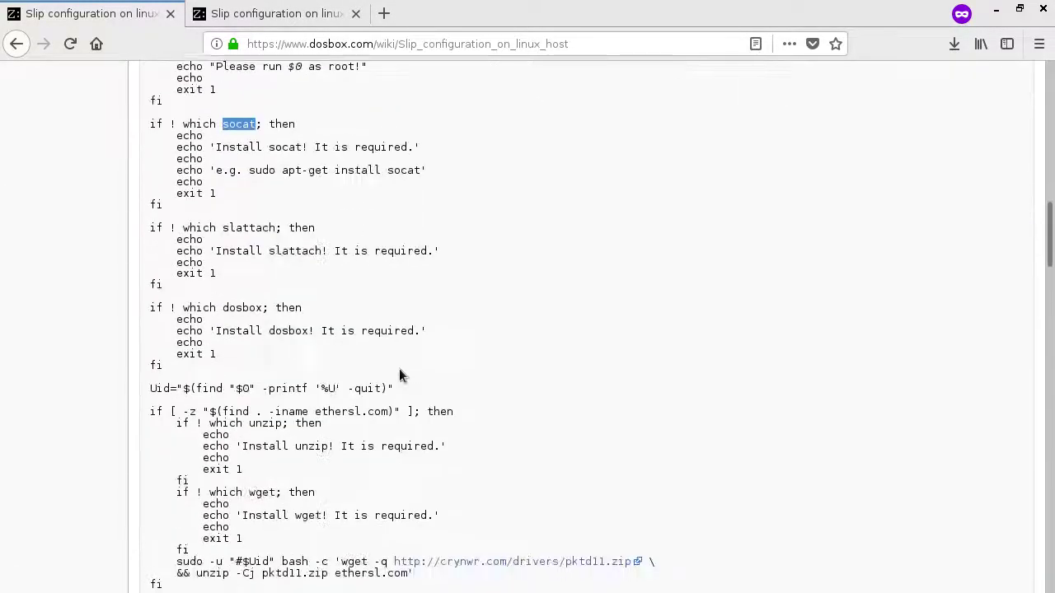
scroll(408, 357, "down", 10)
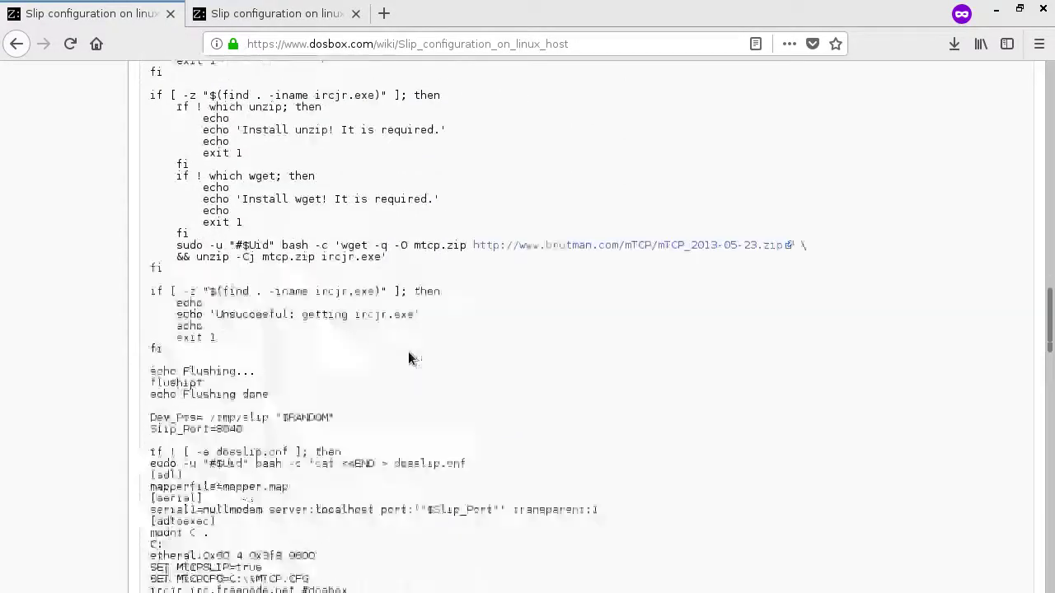
scroll(408, 357, "down", 8)
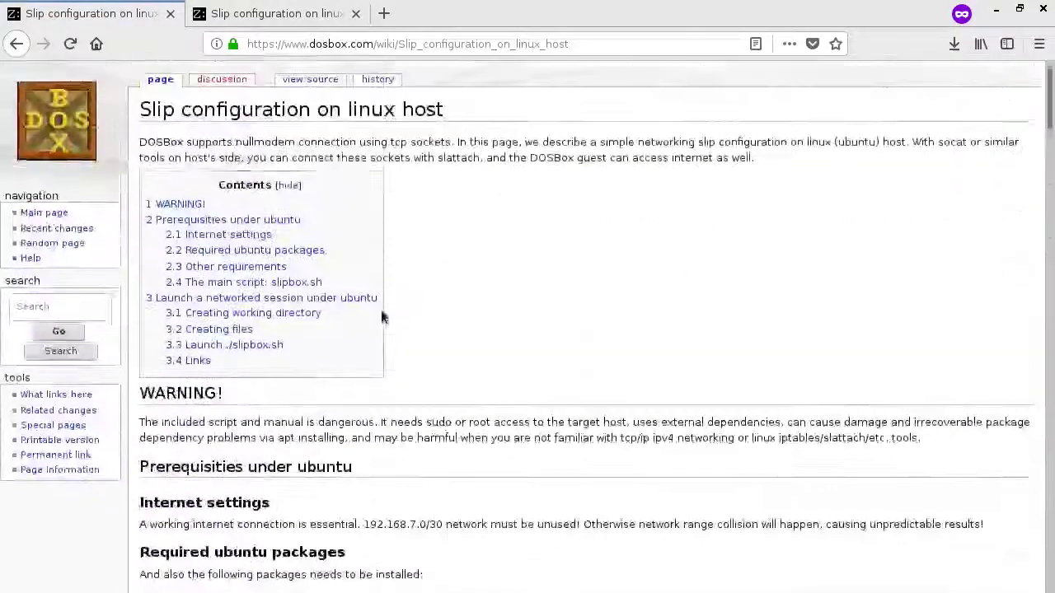
left_click(17, 43)
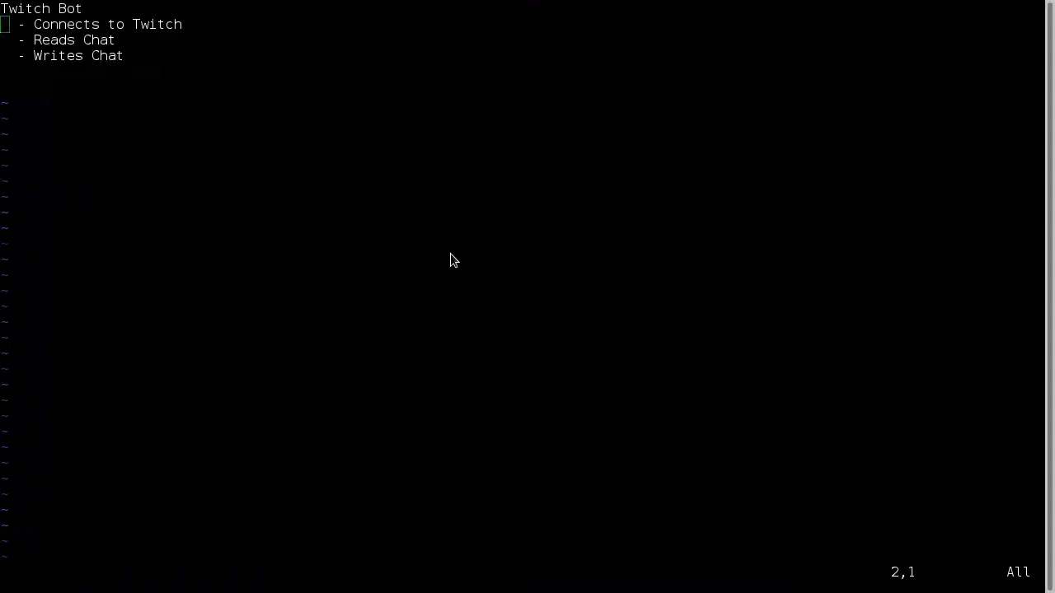
In the Vim notes, add the line "Option 1 for networking: SLIP" at the end of the file
key("shift+g")
type("o")
type("Option 1 for netwo")
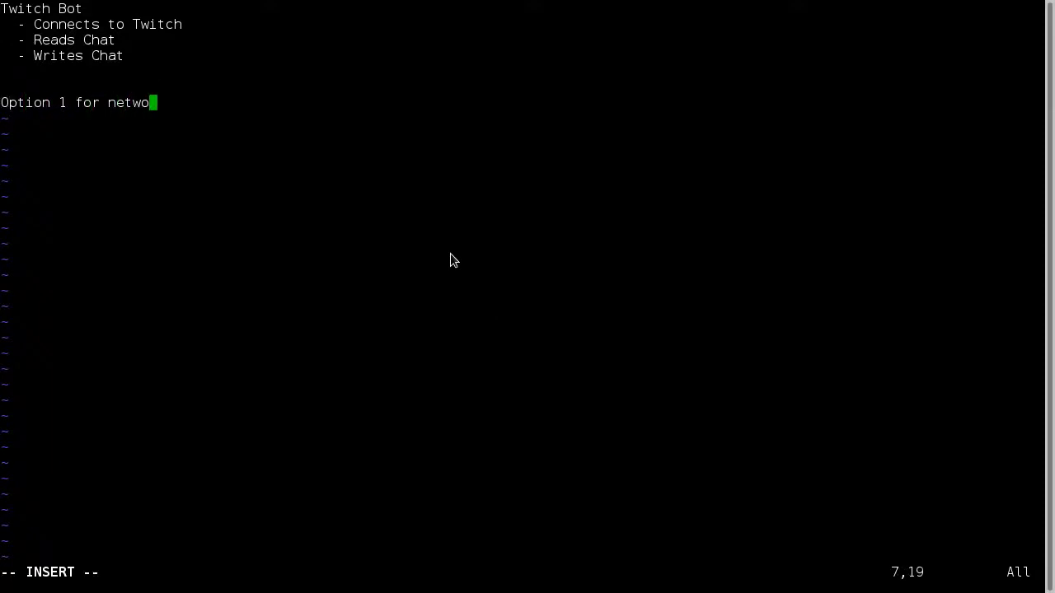
type("rking: SLIP")
key("Return")
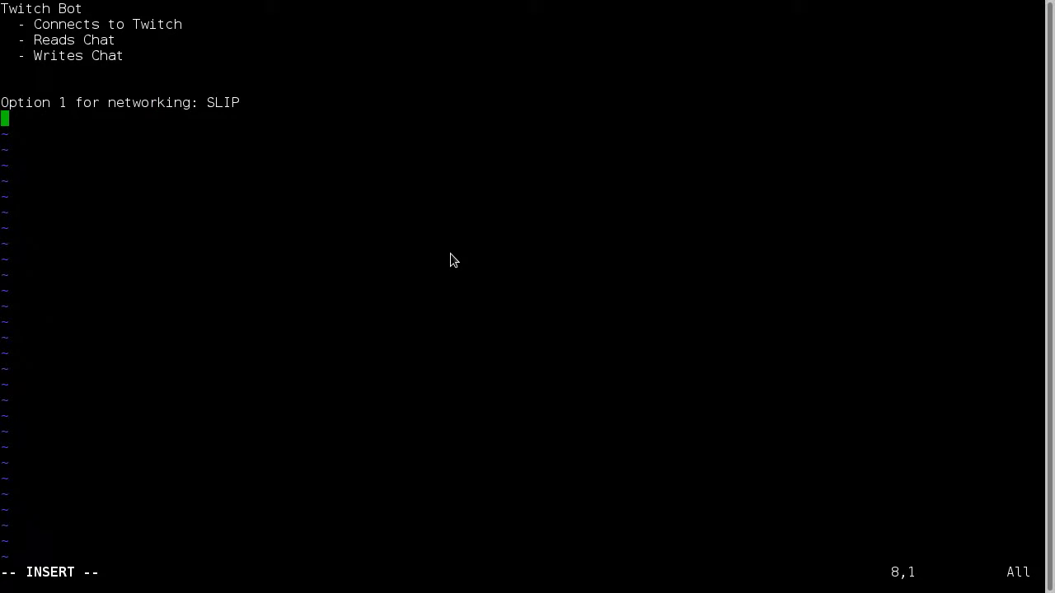
Below the SLIP heading, leave a blank line and add the indented diagram "Host <-> [SLIP] <-> Raw IPv4 <->"
key("Return")
type("[SLIP]")
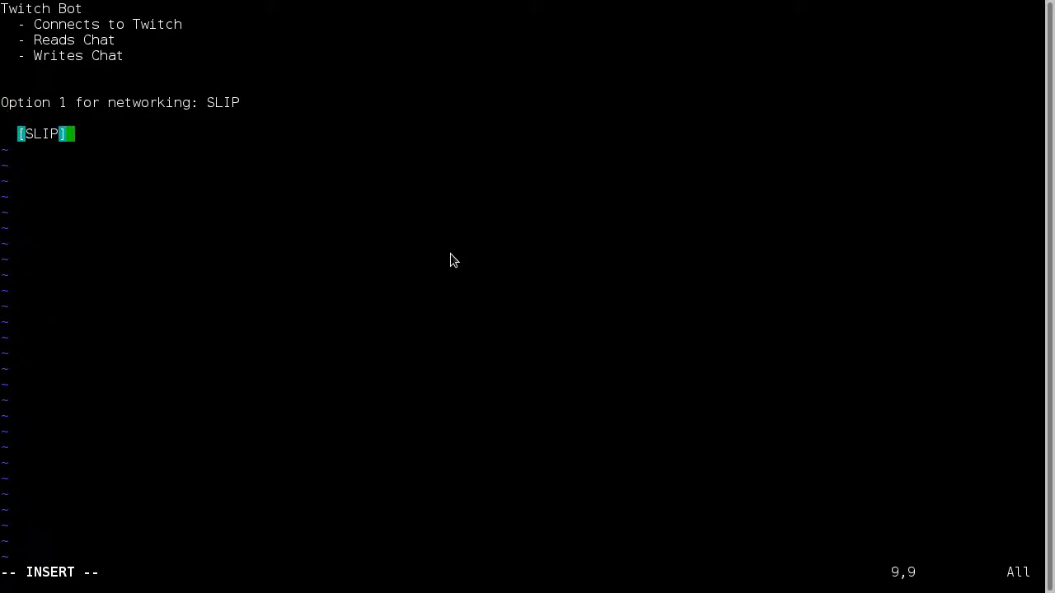
key("Escape")
key("shift+i")
type("Host <->")
key("Escape")
key("shift+a")
type("<->?")
key("BackSpace")
type("Raw IPv4")
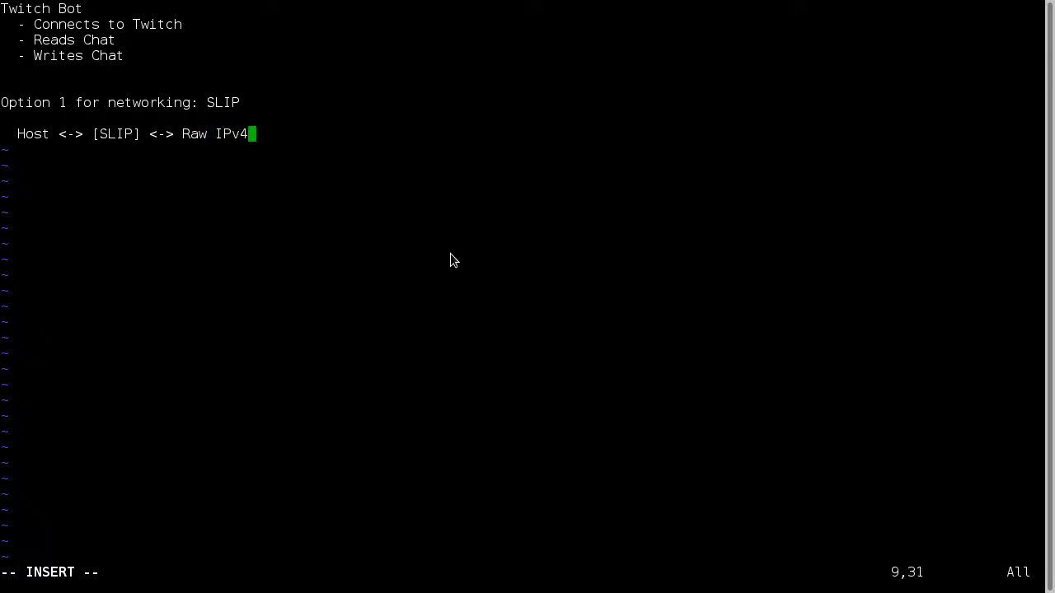
type(" <->")
key("Escape")
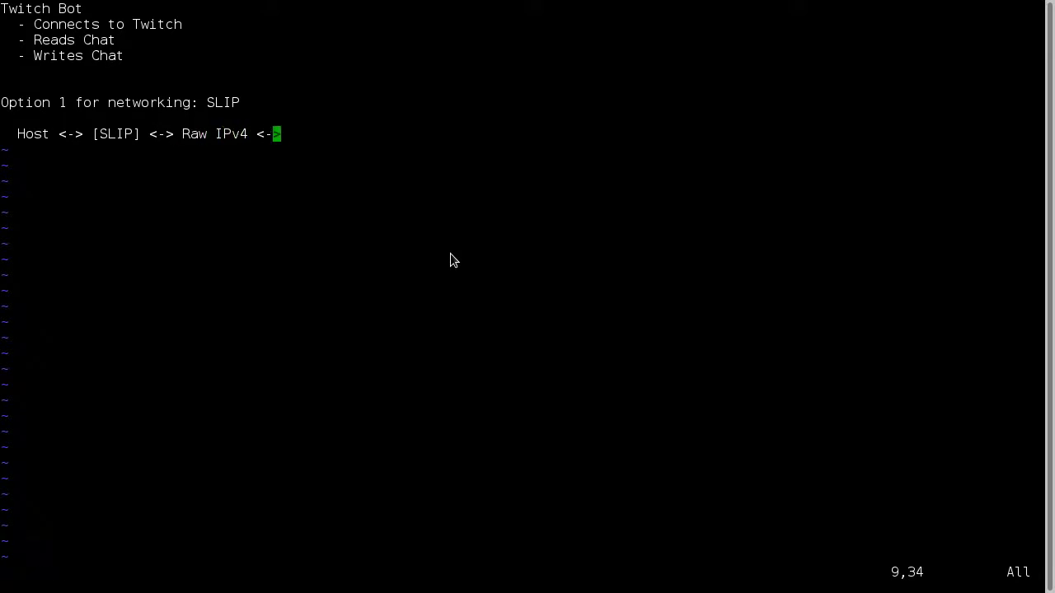
Insert "DOS <->" before "Raw IPv4" in the networking diagram and end the line with "Bot"
key("b")
key("b")
key("b")
key("i")
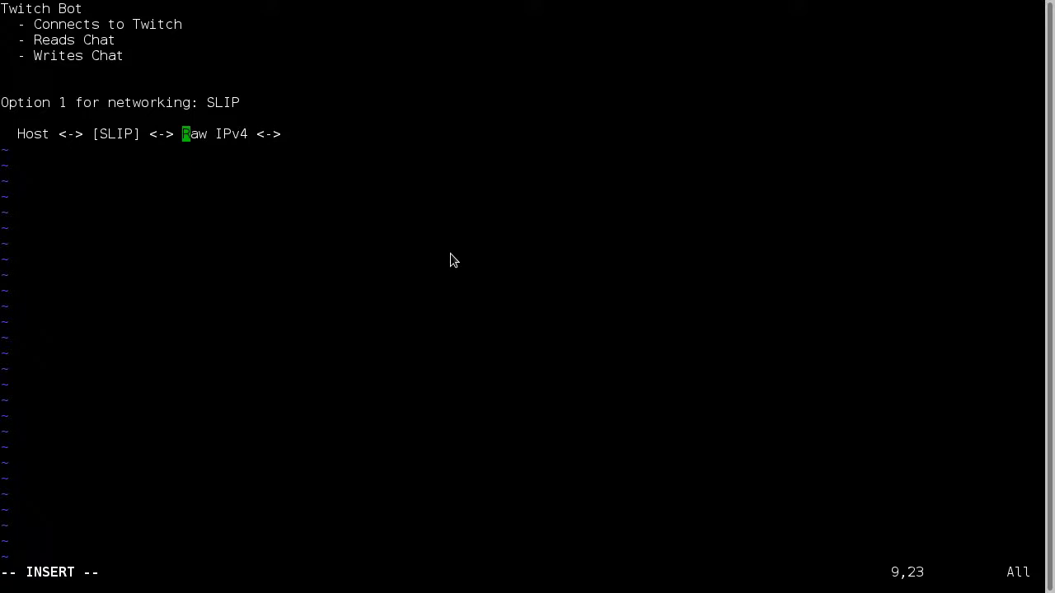
key("Escape")
key("b")
type("el")
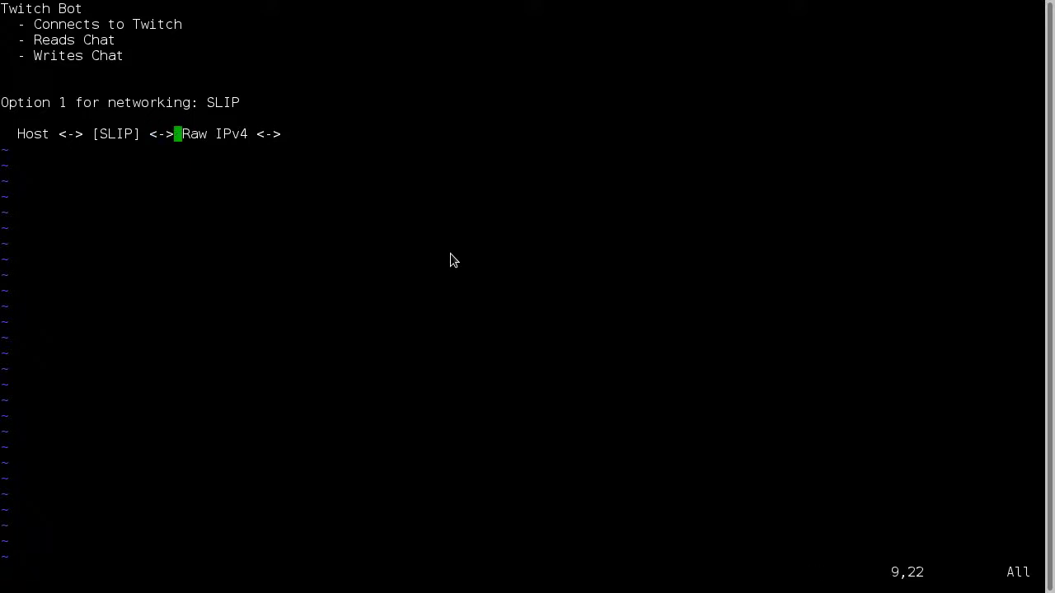
type("i DOS <->")
key("End")
type("Bot")
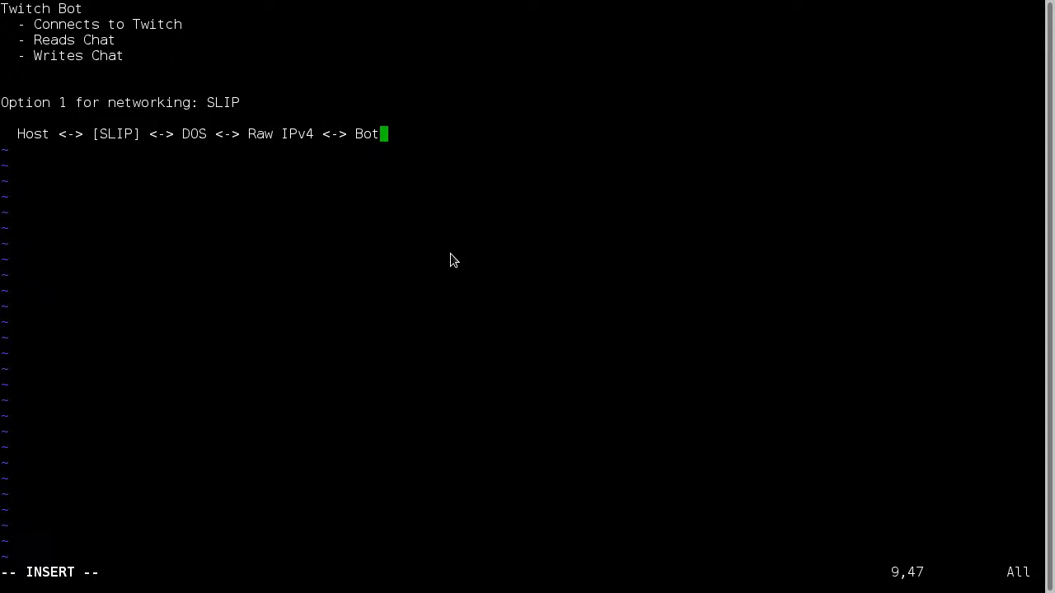
key("Escape")
key("b")
key("b")
key("b")
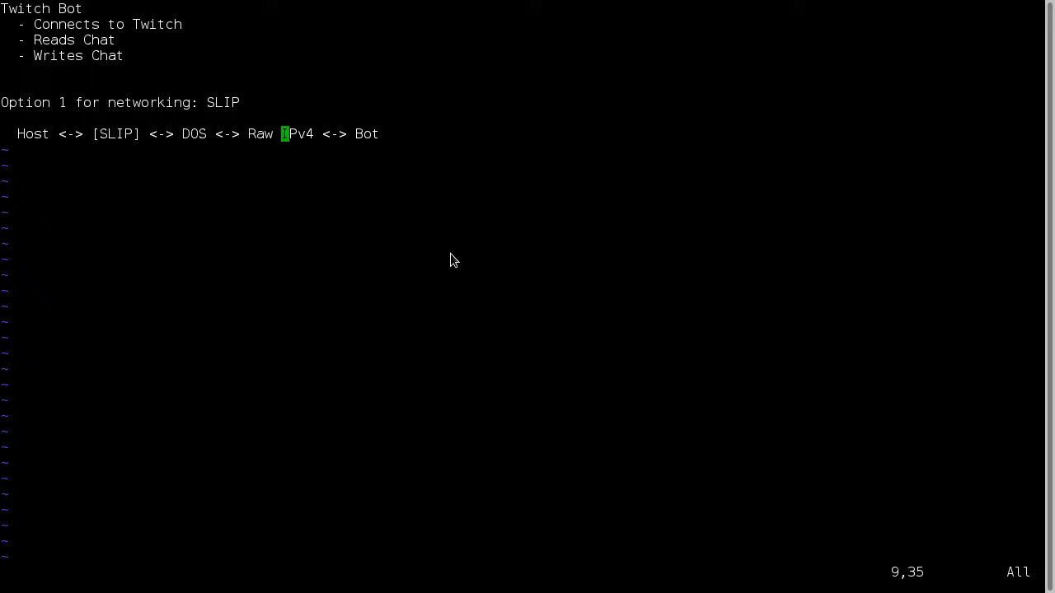
Switch to the web browser and search DuckDuckGo for "twitch bot tutorial"
key("alt+Tab")
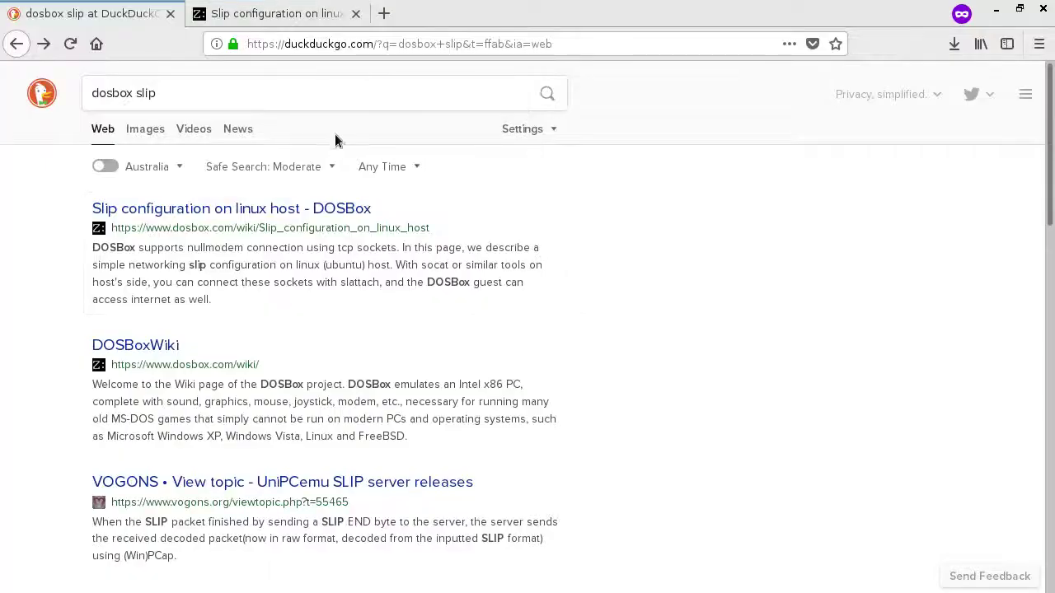
type("twitch bo")
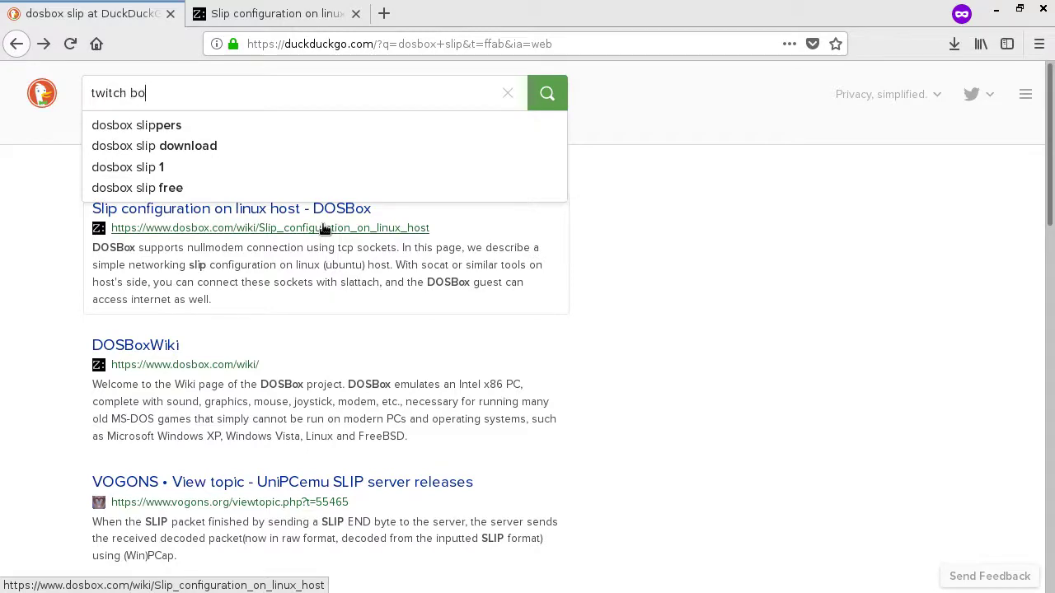
type("t tutorial")
key("Return")
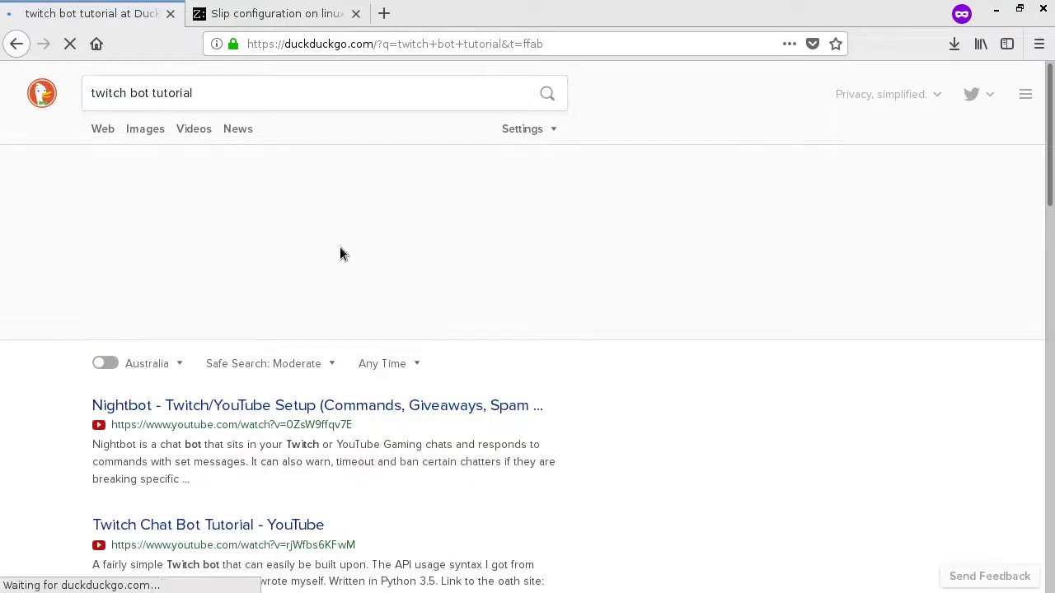
Open the reddit result "Tutorial: How to Code a Custom Twitch Bot" and skim the thread's comments
scroll(338, 247, "down", 5)
scroll(342, 250, "down", 3)
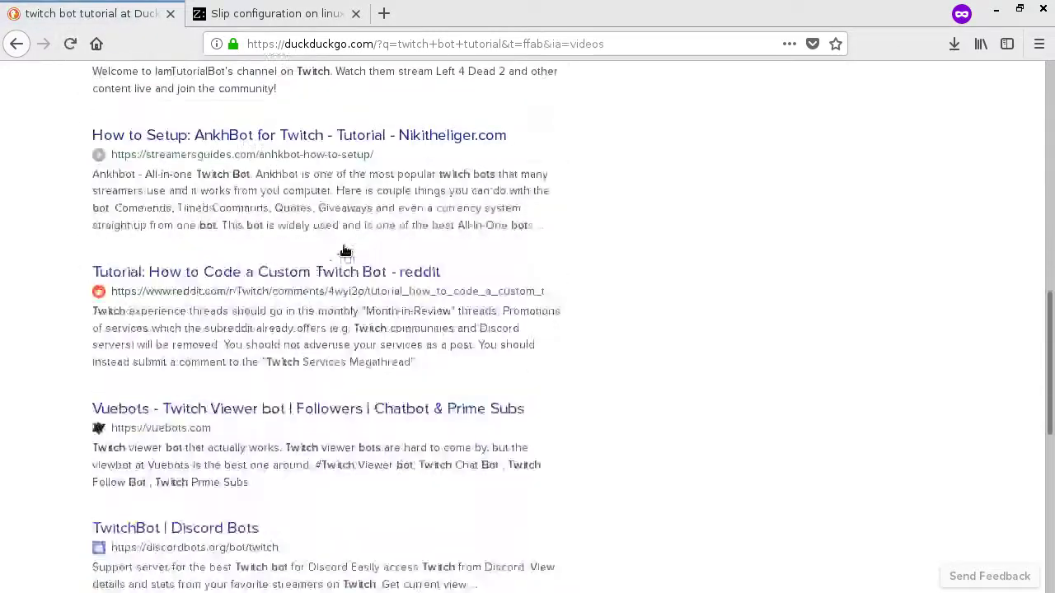
scroll(346, 313, "up", 1)
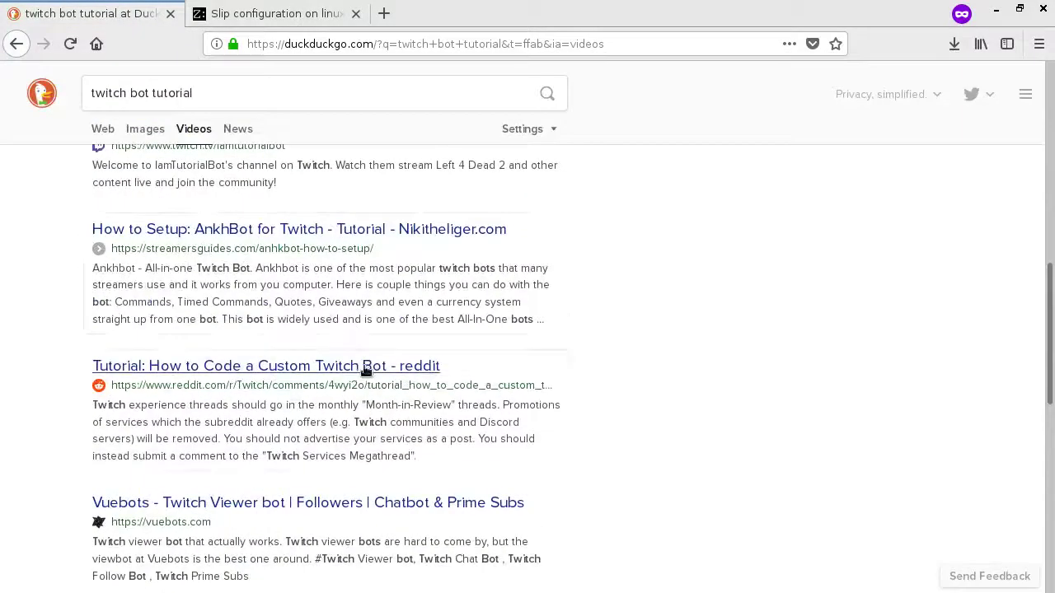
left_click(366, 365)
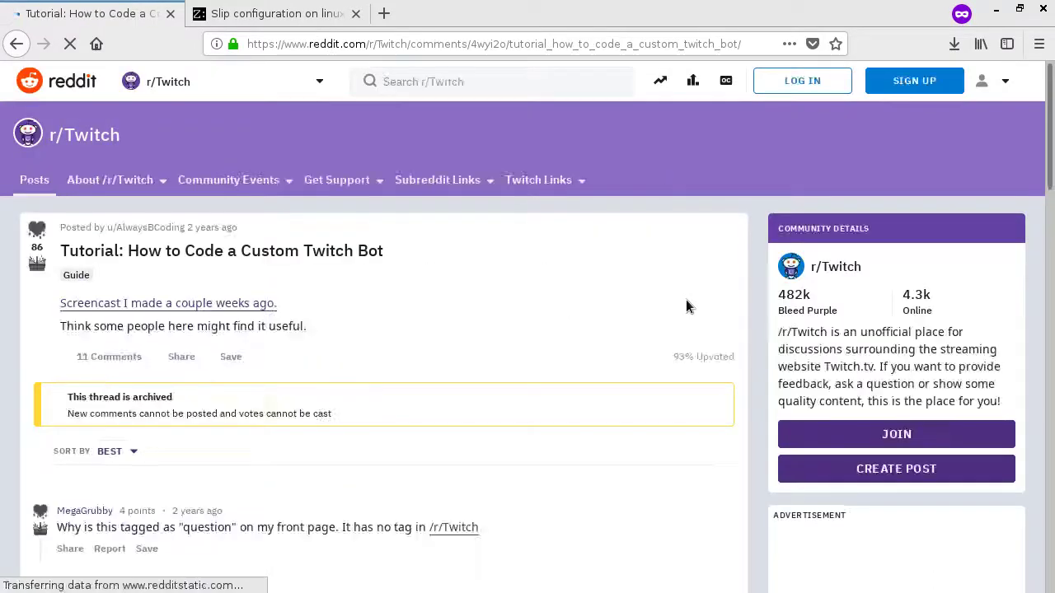
scroll(292, 327, "down", 3)
scroll(293, 325, "down", 7)
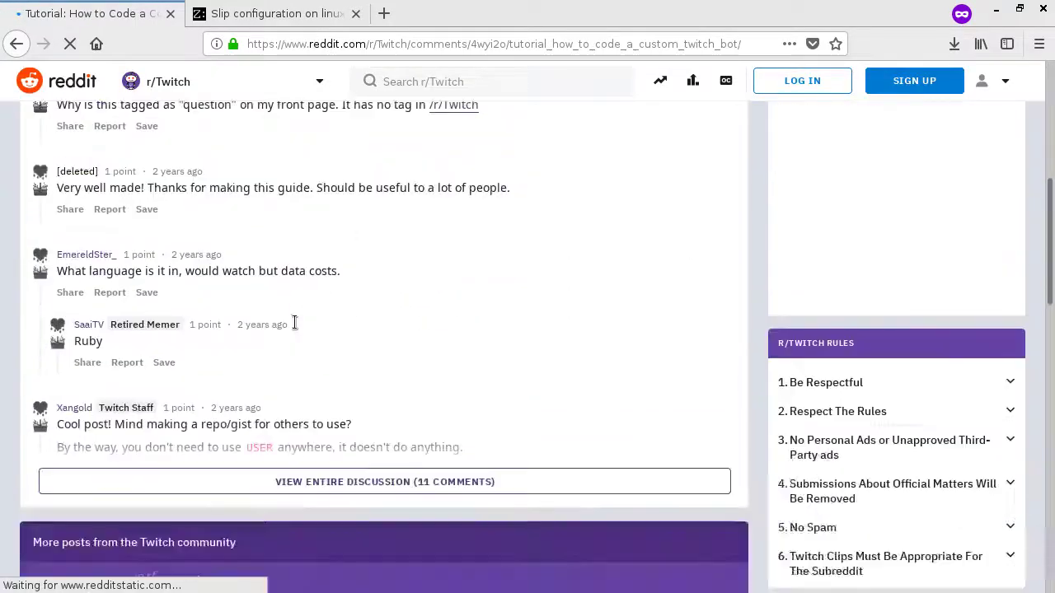
scroll(243, 182, "up", 2)
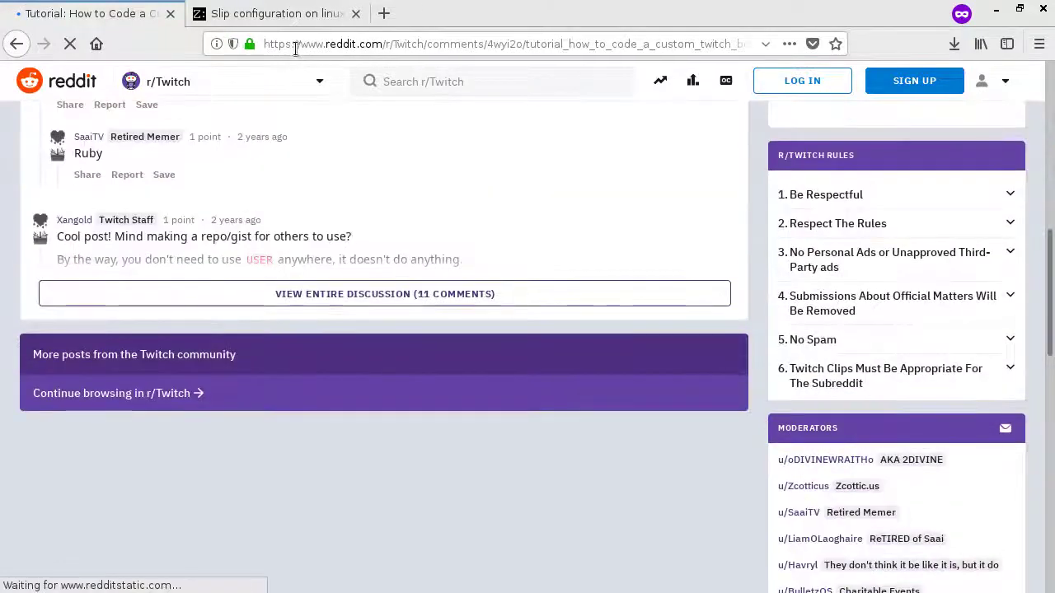
Load the old.reddit.com version of the thread by replacing "www" with "old" in its address
left_click_drag(303, 47, 311, 48)
type("o")
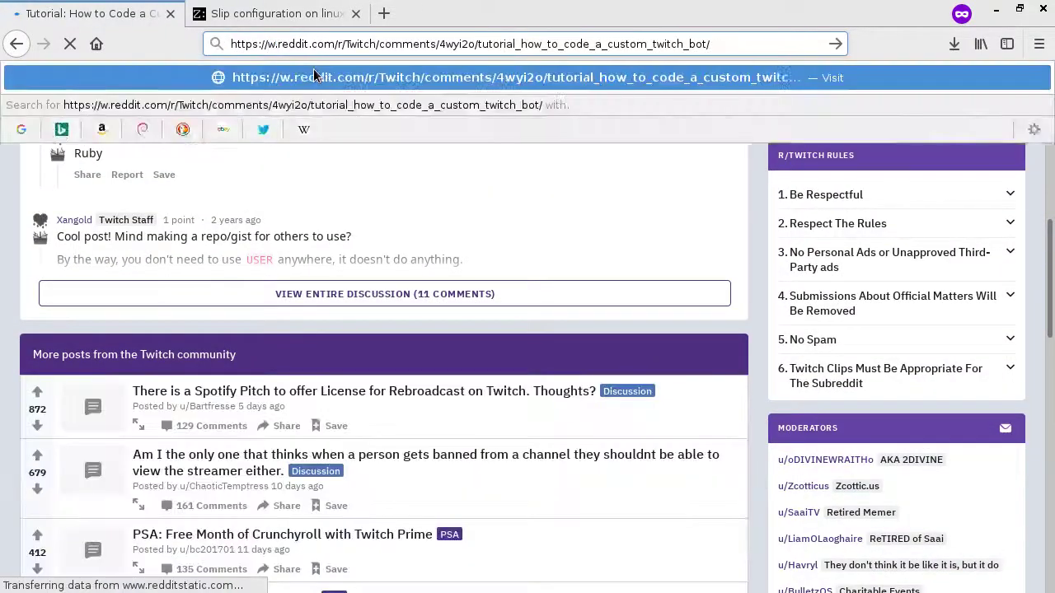
type("ld")
key("Return")
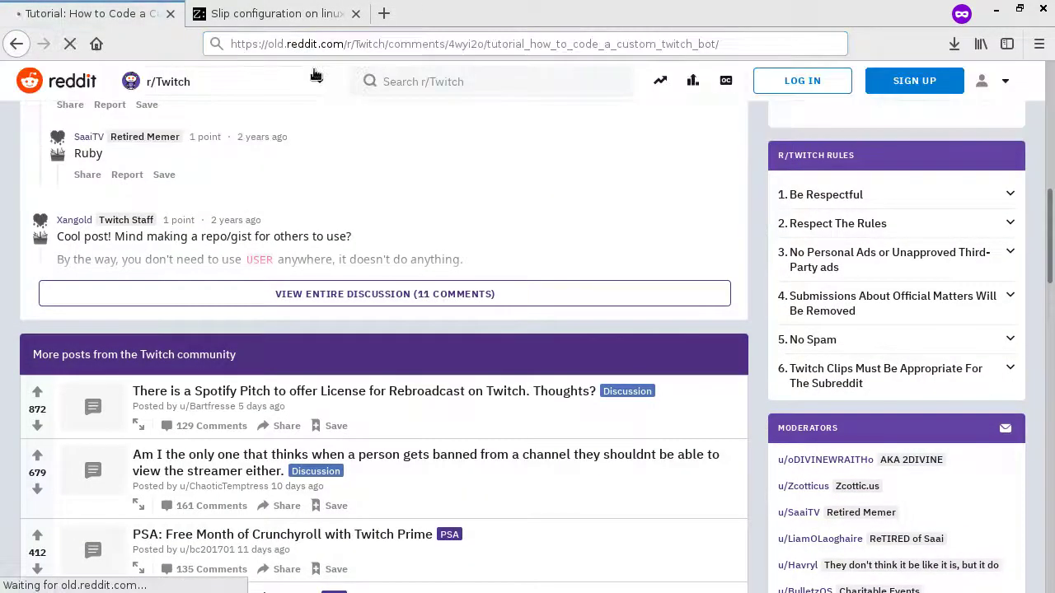
Open the GitHub link to twitch-bot/bot.rb from the author's comment in a new tab and switch to it
scroll(363, 206, "down", 10)
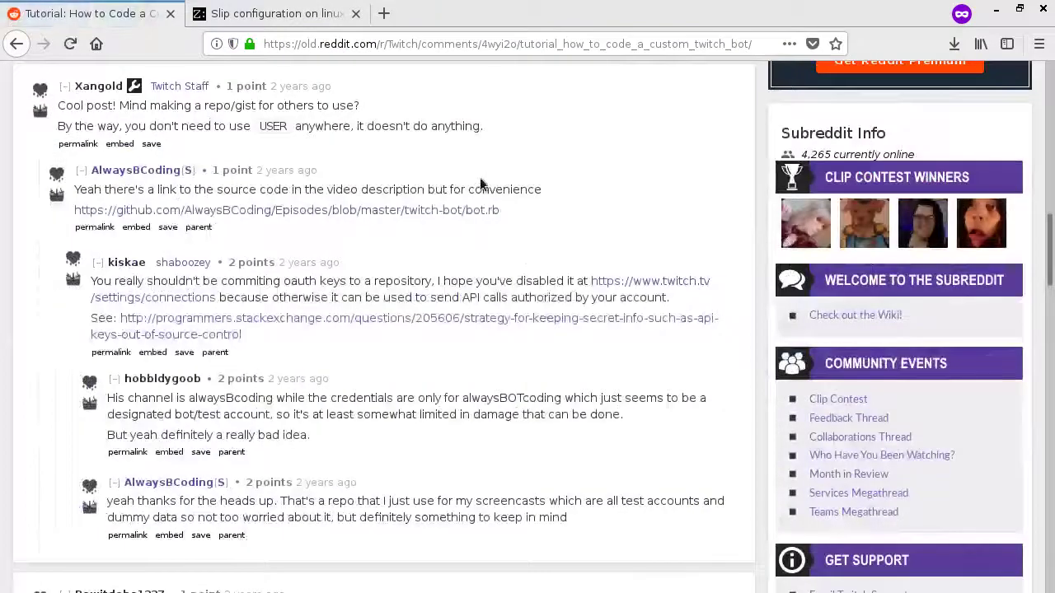
right_click(477, 209)
left_click(419, 216)
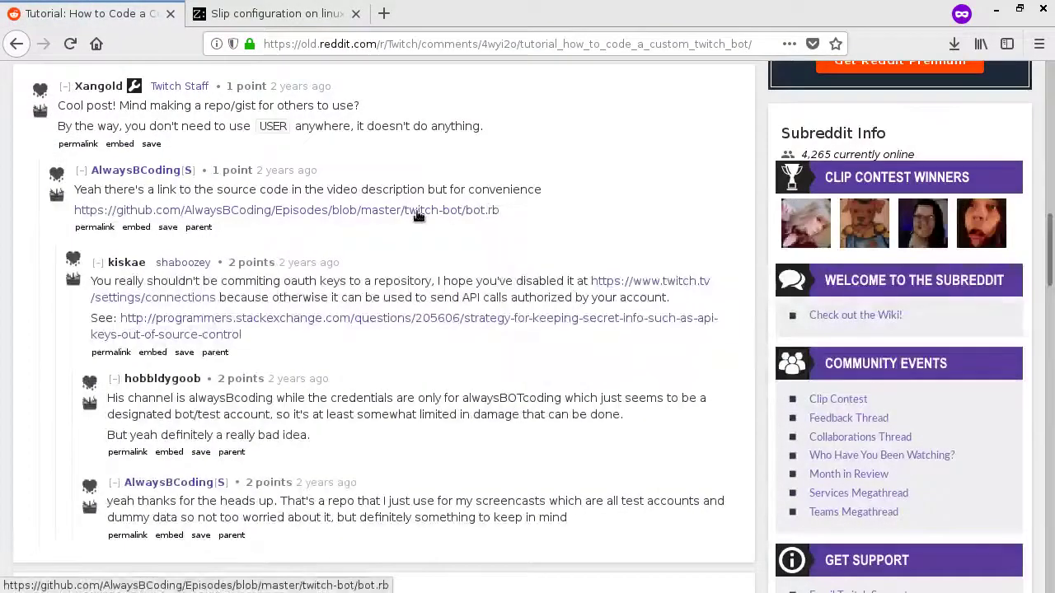
right_click(418, 216)
left_click(450, 223)
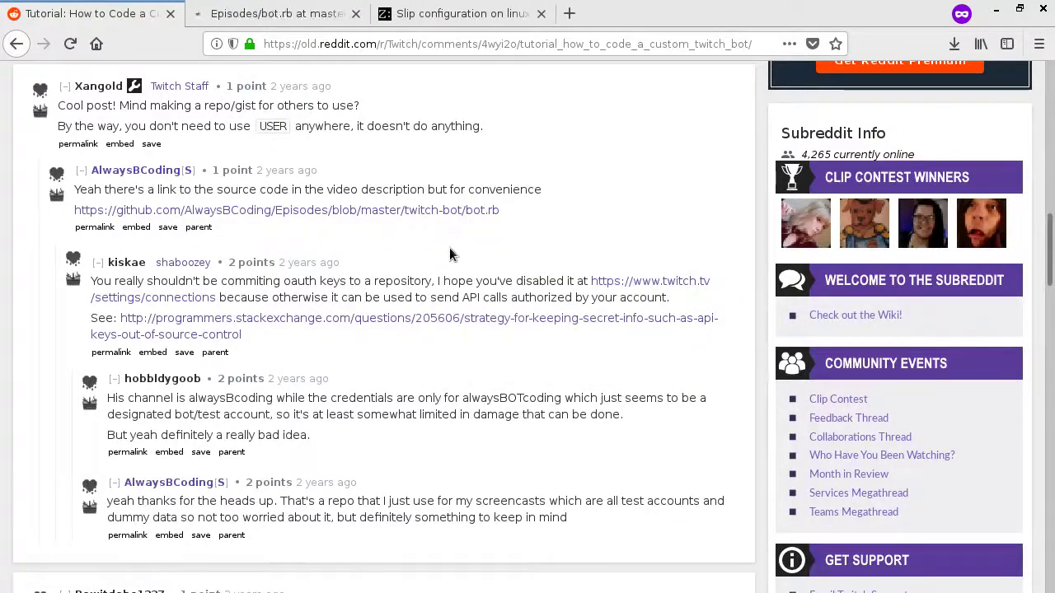
scroll(450, 252, "down", 3)
scroll(453, 183, "down", 5)
left_click(280, 14)
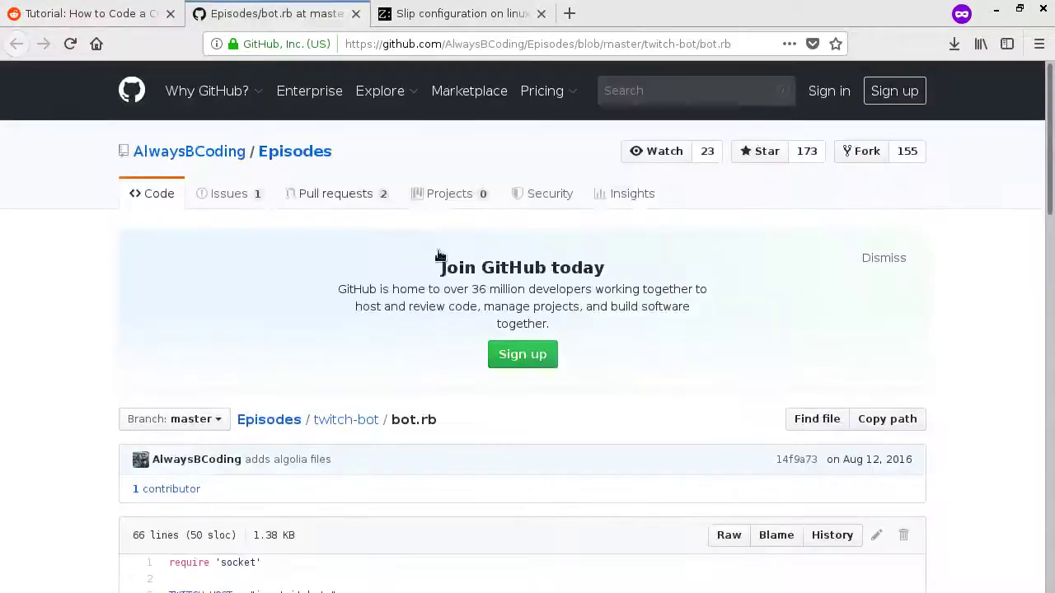
Read through the bot.rb source code, from the connection setup to the quit routine
scroll(443, 272, "down", 8)
scroll(447, 285, "down", 1)
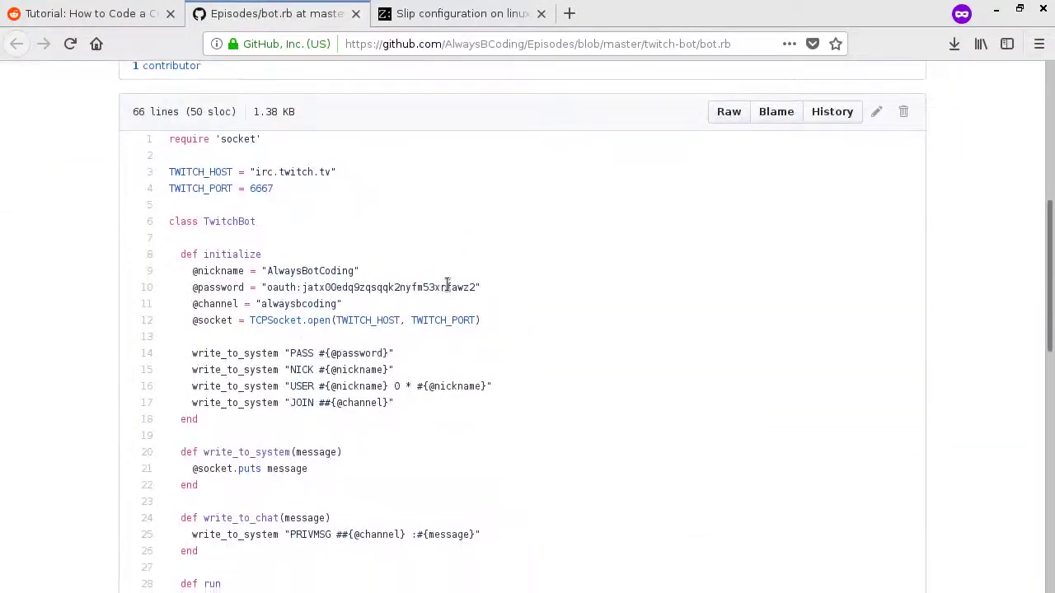
scroll(447, 284, "down", 1)
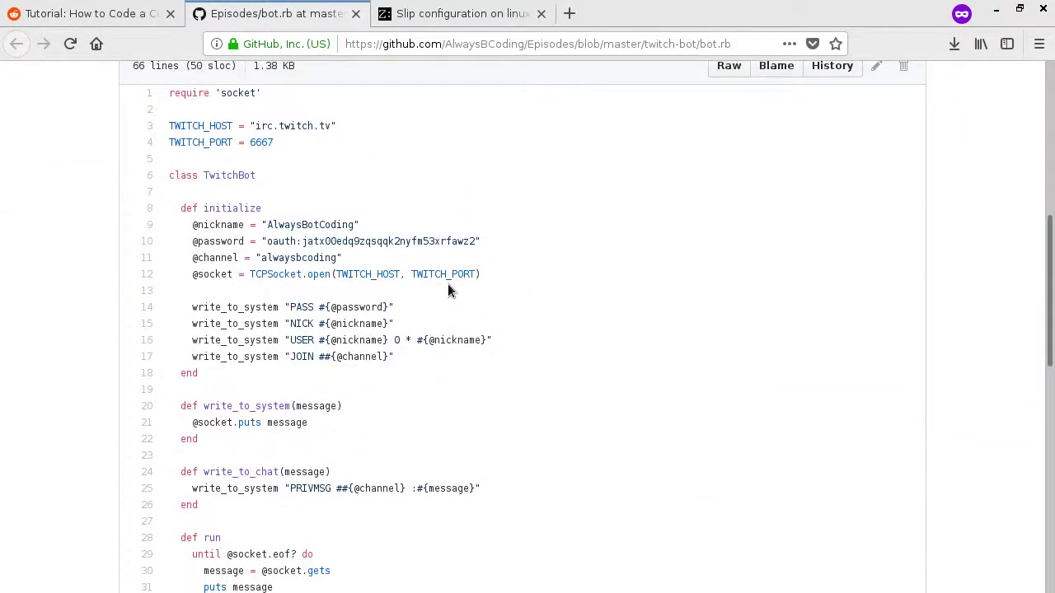
scroll(473, 280, "down", 5)
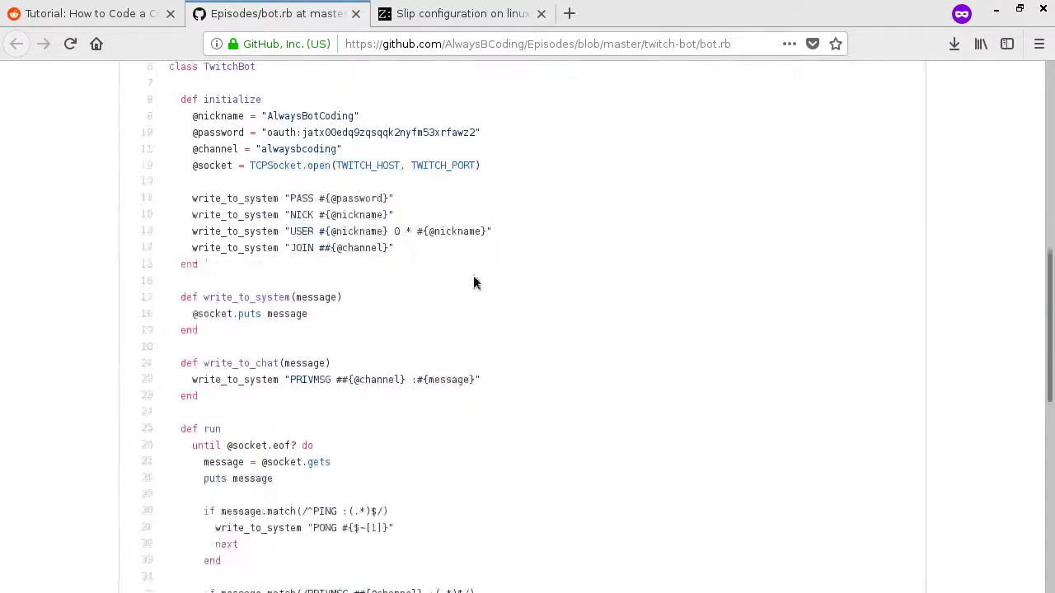
scroll(474, 282, "down", 10)
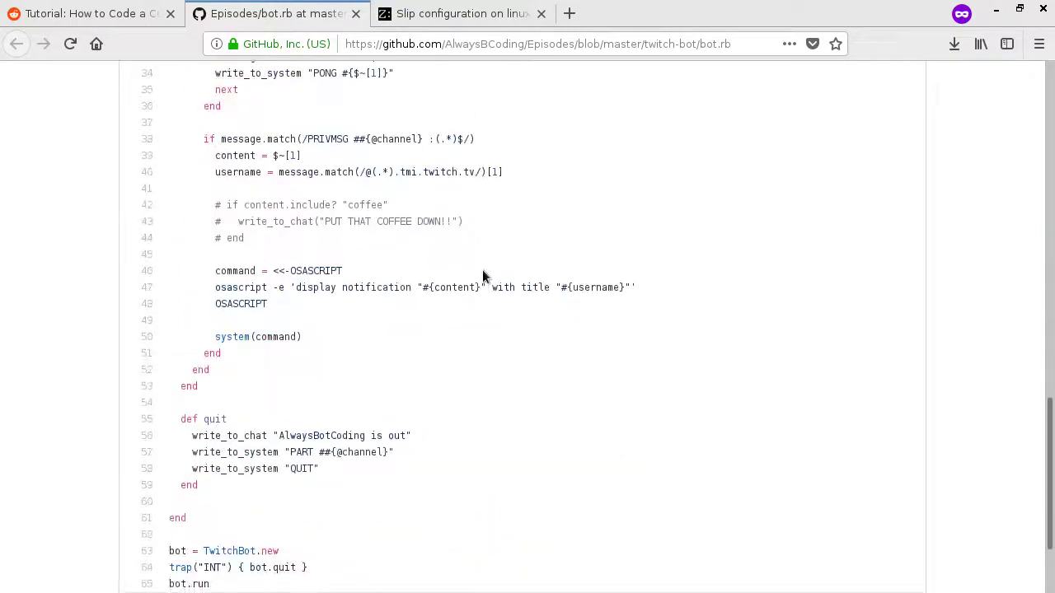
scroll(496, 238, "down", 4)
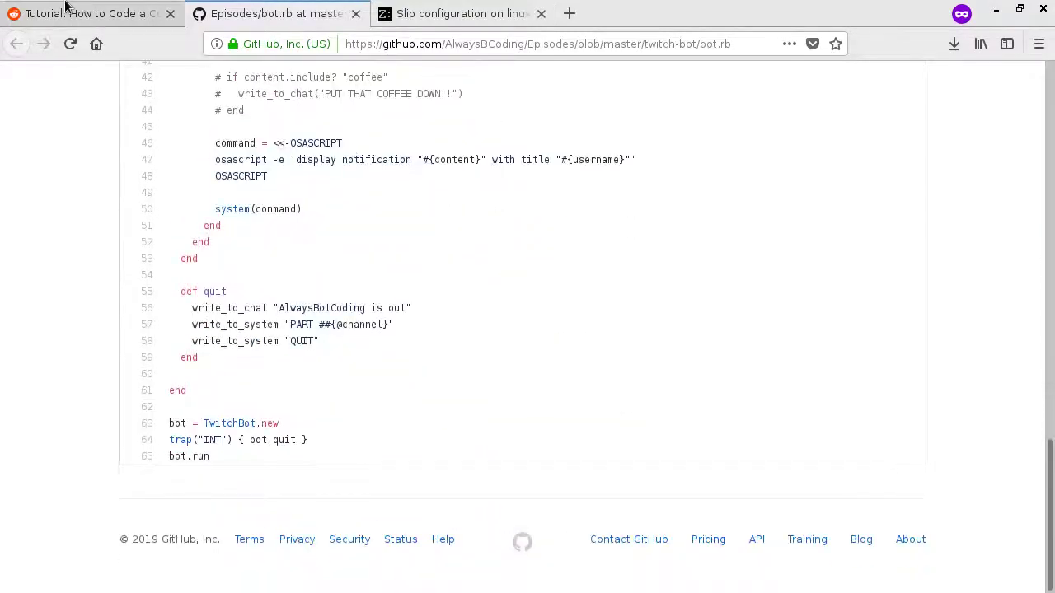
Return to the reddit thread, go back to its standard version and look through the comments
left_click(99, 23)
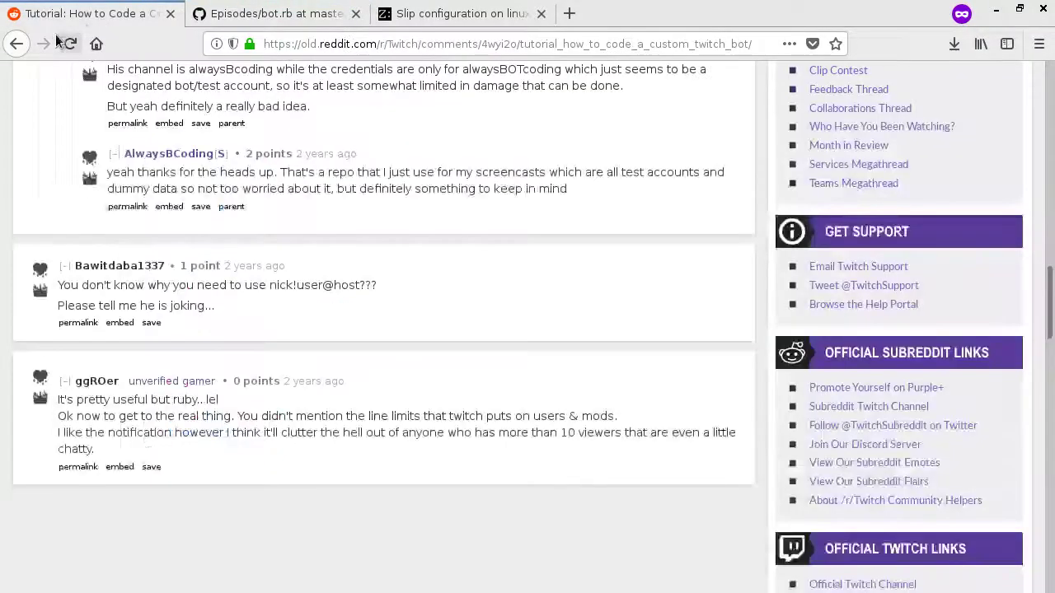
left_click(18, 44)
scroll(610, 288, "down", 5)
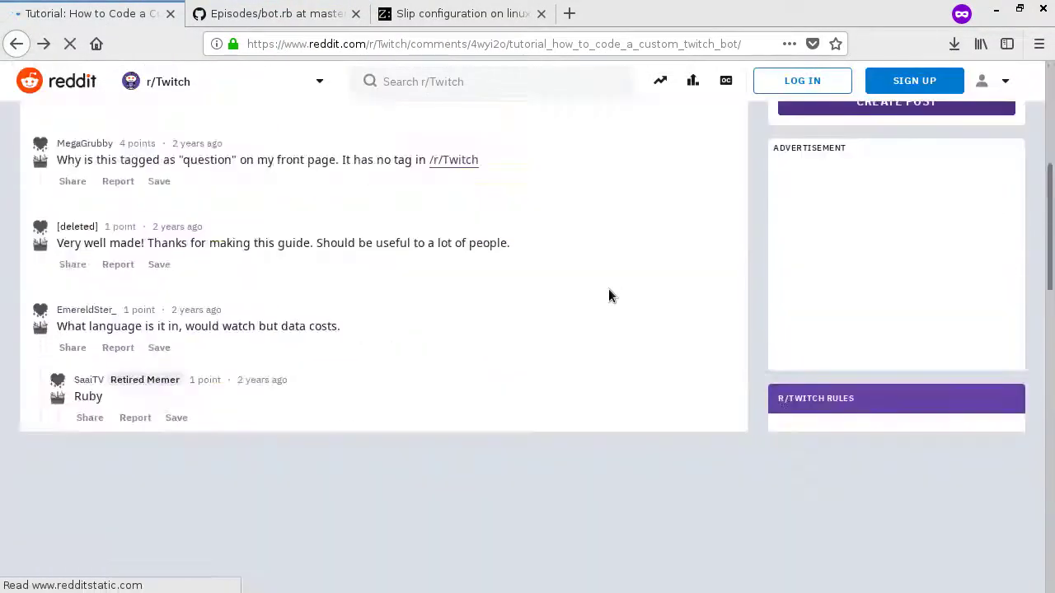
scroll(608, 286, "down", 3)
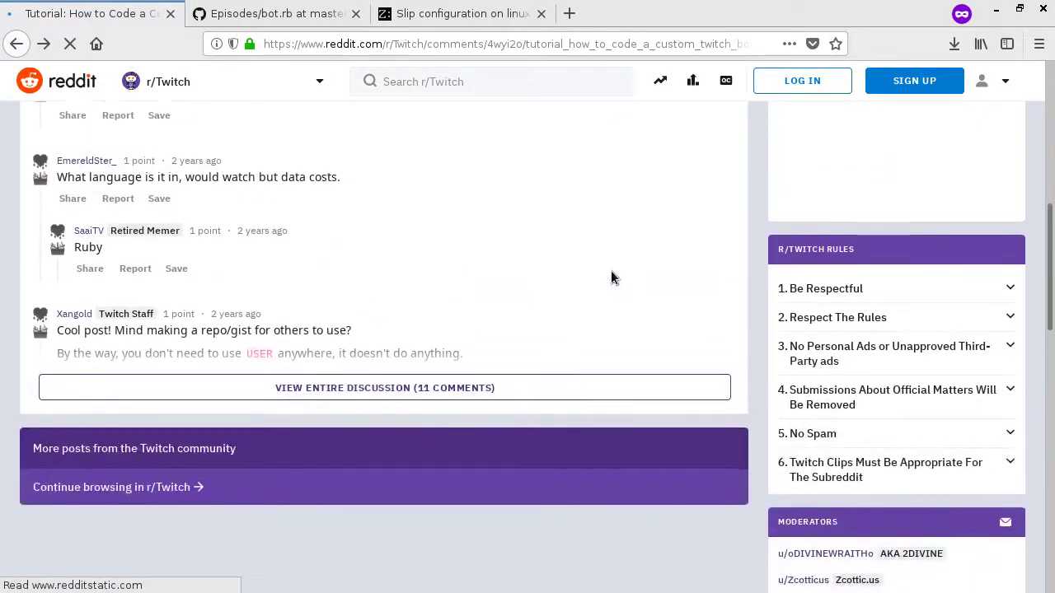
In the Vim notes, duplicate the SLIP diagram line and insert "to Proxy" after "Raw IPv4" in the copy
key("alt+Tab")
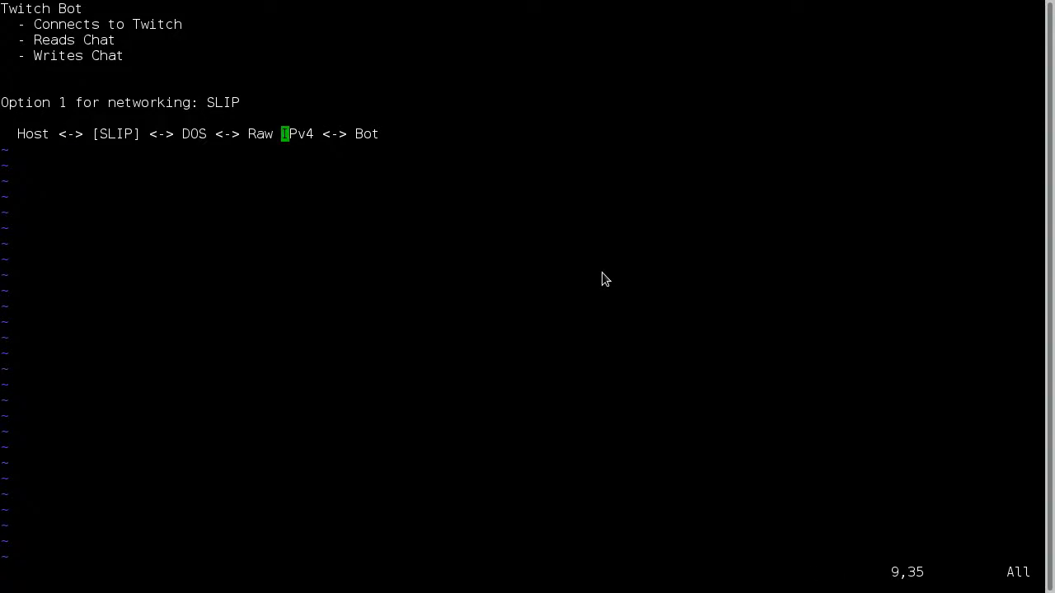
key("y")
key("y")
key("p")
key("w")
key("w")
key("w")
key("w")
key("w")
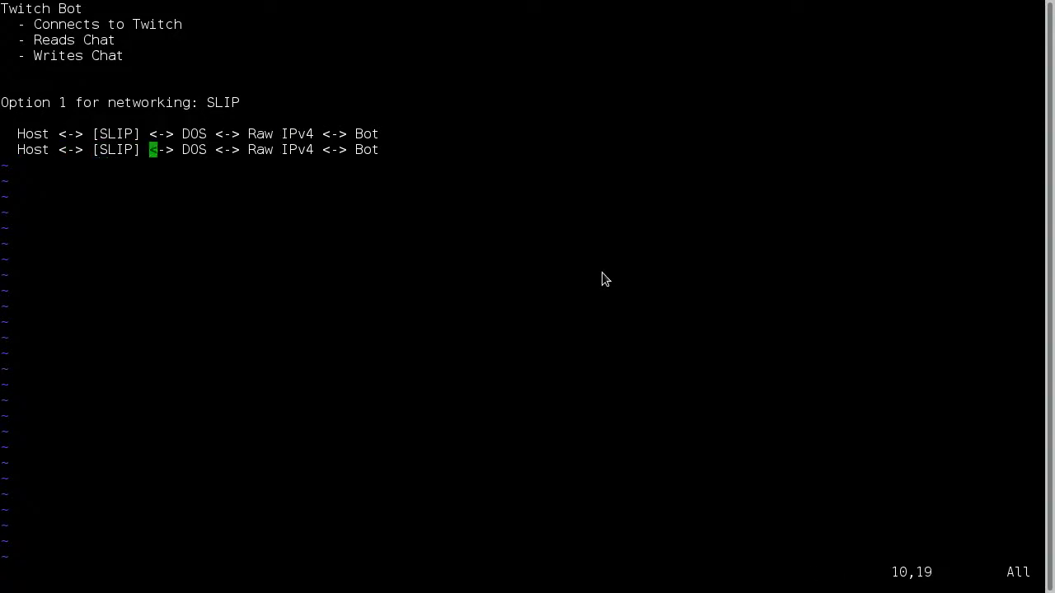
key("w")
key("w")
key("w")
key("w")
key("w")
type("ito P")
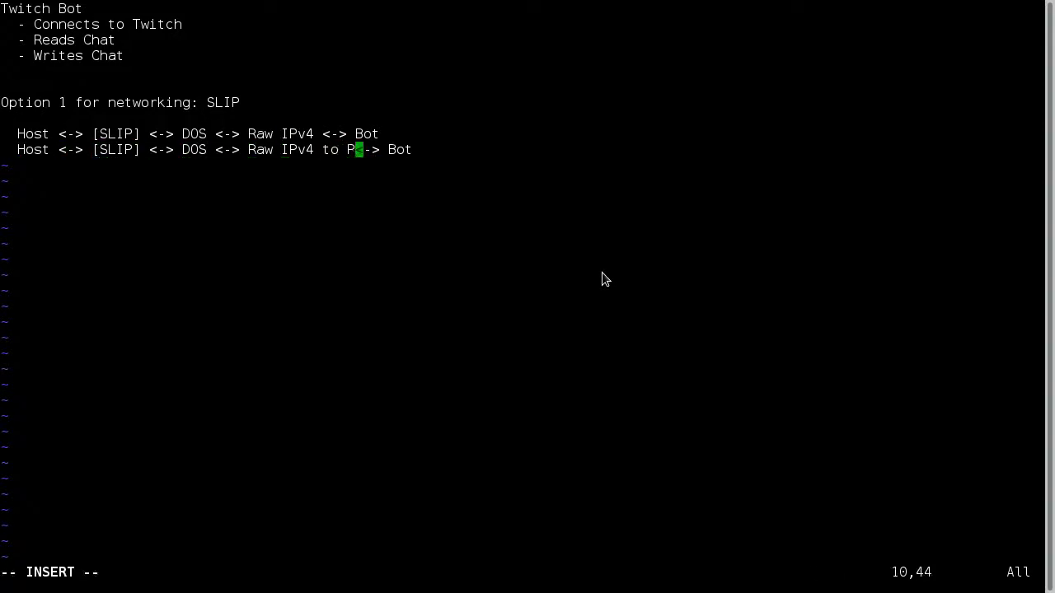
type("roxy")
key("Escape")
Below the SLIP diagrams, leave a blank line and add the heading "Option 2 for networking: Serial port"
key("o")
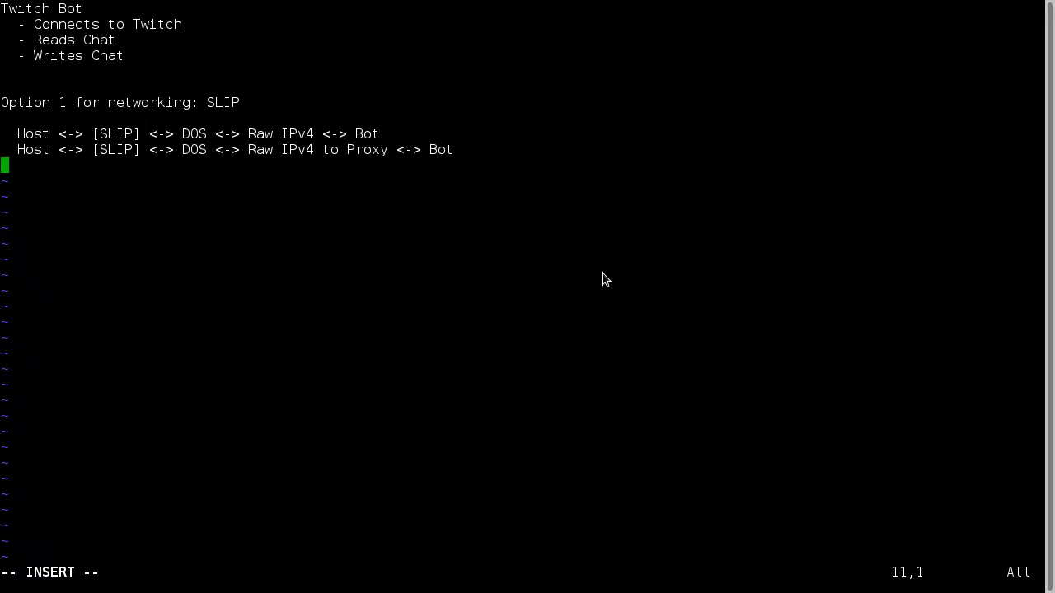
key("Return")
type("Option 2 for networking: ")
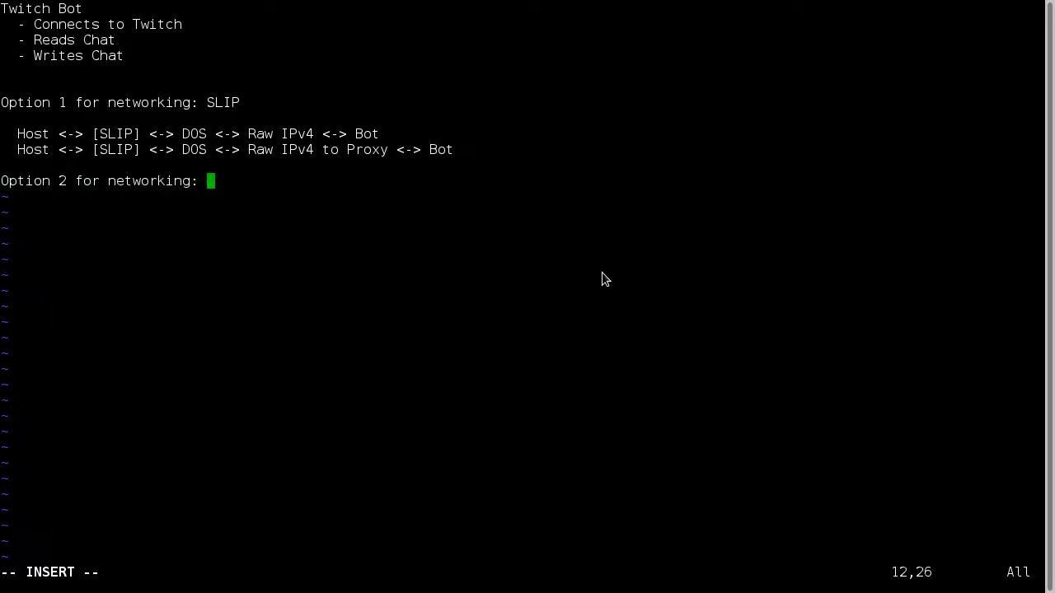
type("Serial port")
Leave a blank line under the serial port heading and add the indented diagram "Host <-> socat <-> DOS"
key("Return")
key("Return")
type("Host <-")
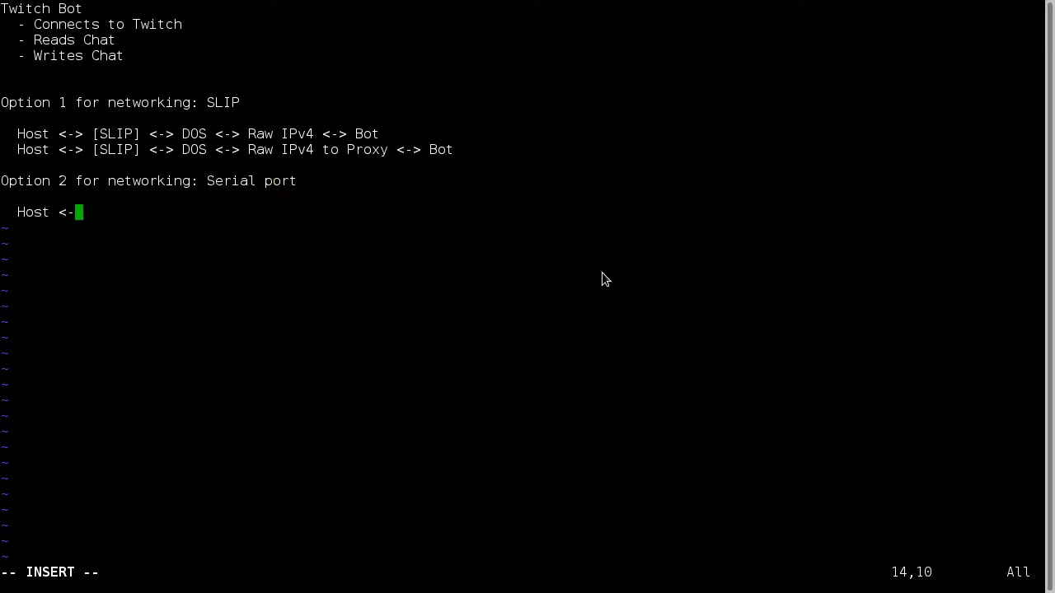
type("> socat <-> DOS")
key("Escape")
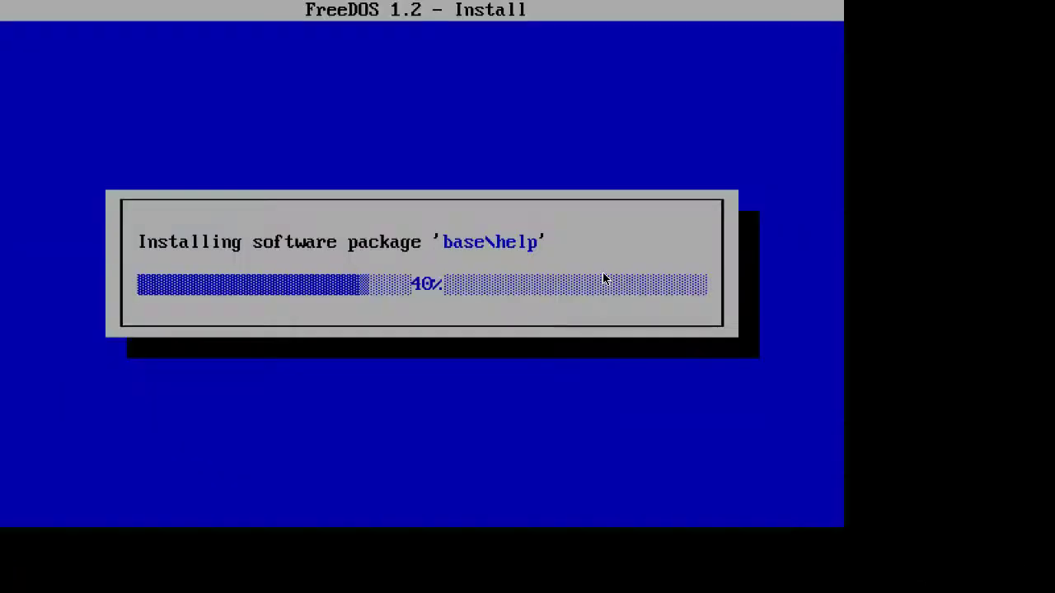
Return to the Vim notes and review the SLIP and serial port diagrams, including the socat part
key("alt+Tab")
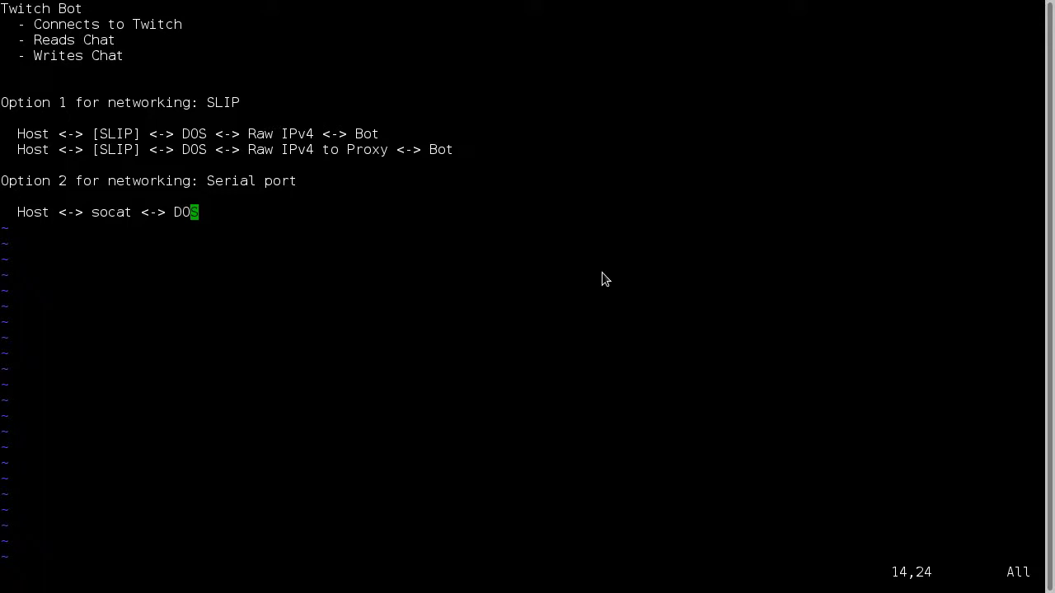
key("Up")
key("Up")
key("Up")
key("Up")
key("Up")
key("Up")
key("Up")
key("shift+g")
key("w")
key("w")
key("w")
key("v")
key("Escape")
key("b")
key("v")
key("w")
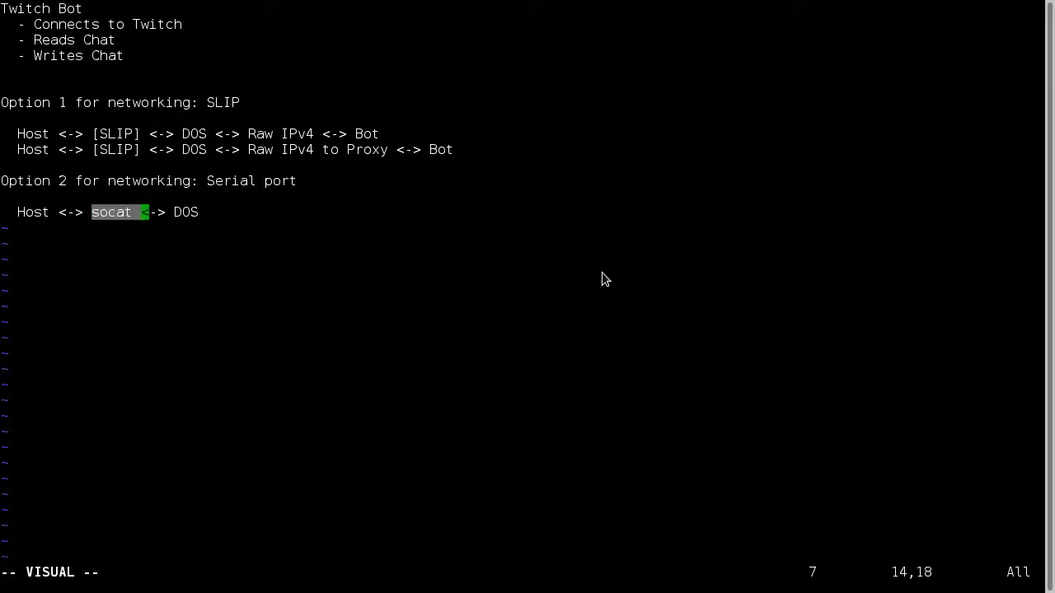
key("Escape")
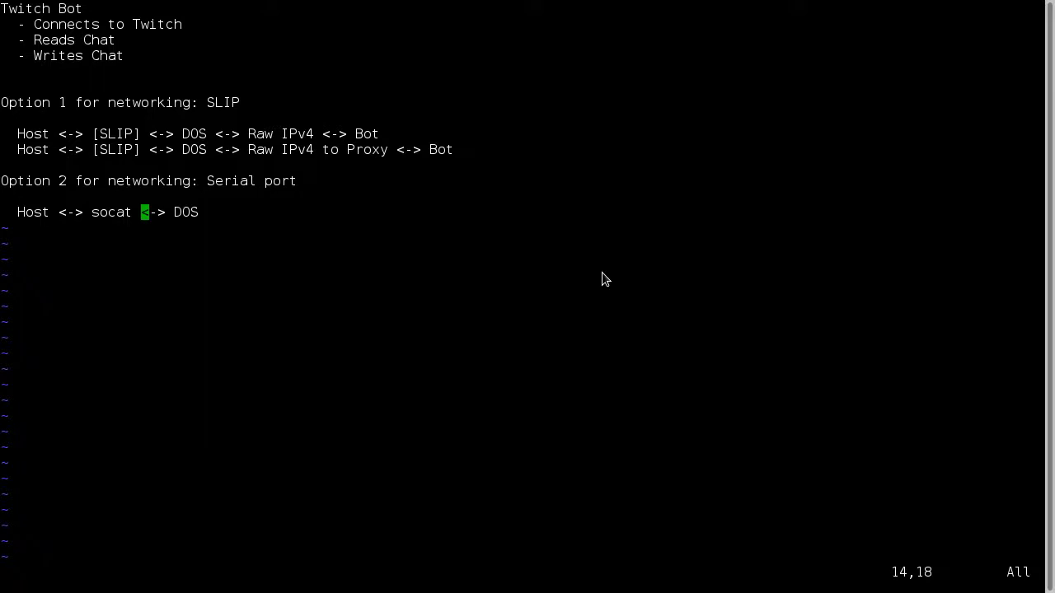
Delete the extra blank line above the "Option 1 for networking: SLIP" heading
key("k")
key("k")
key("k")
key("k")
key("k")
key("k")
key("k")
key("k")
key("d")
key("d")
Copy the first diagram line under the SLIP heading
key("j")
key("j")
key("j")
key("k")
key("shift+v")
key("y")
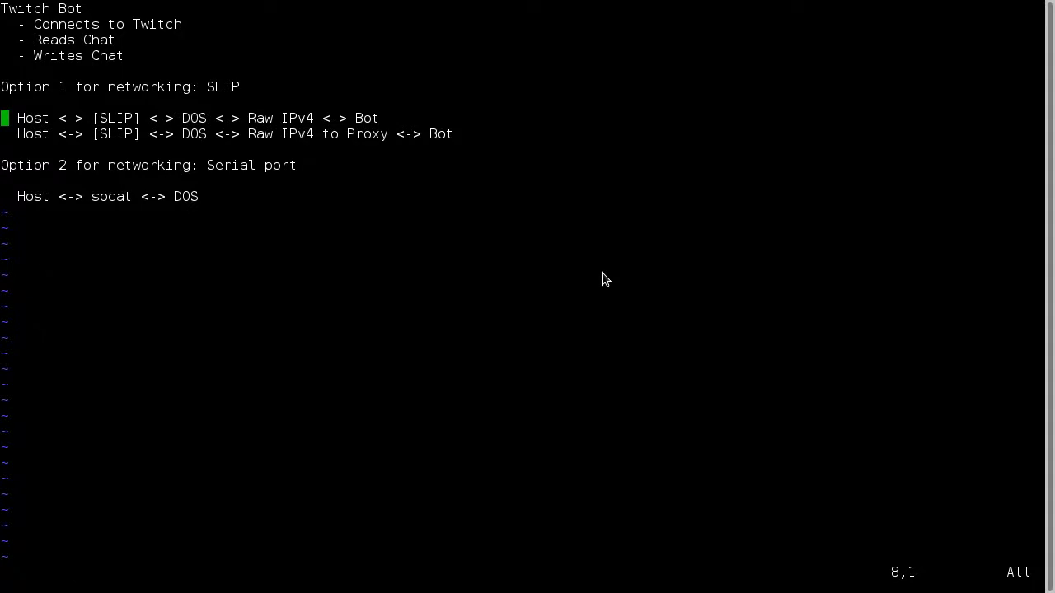
Check the progress of the FreeDOS installer and switch to the web browser
key("alt+Tab")
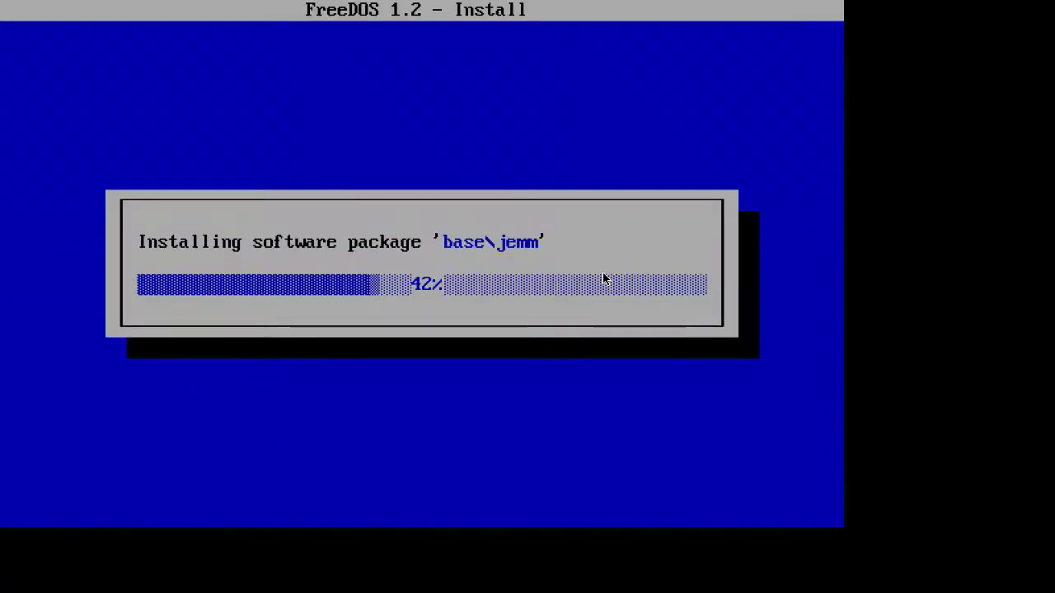
key("alt+Tab")
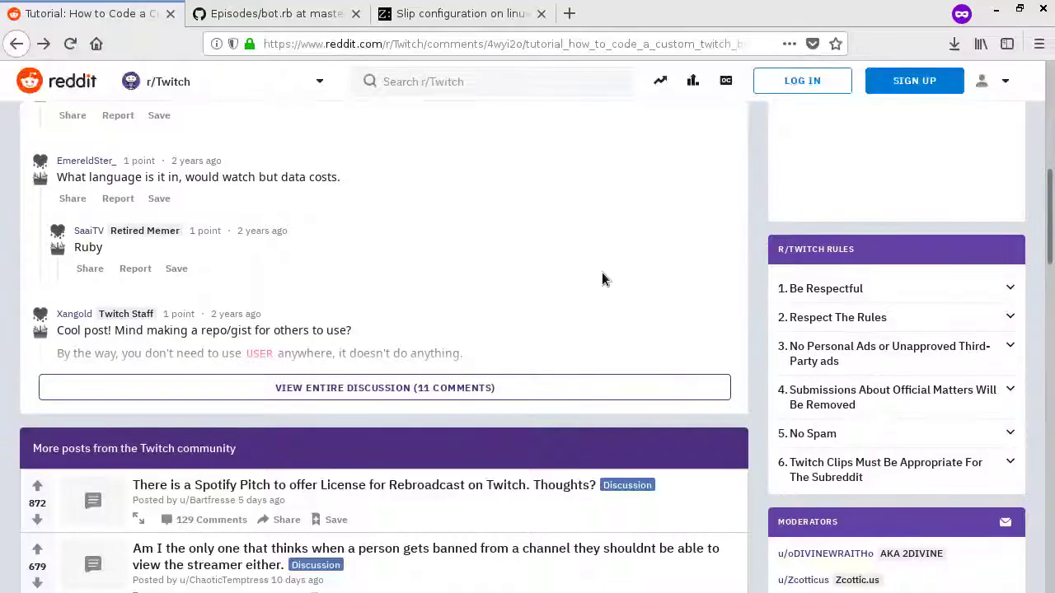
Close the GitHub bot.rb page and review the requirements and opening part of slipbox.sh on the DOSBox SLIP configuration page
key("ctrl+Tab")
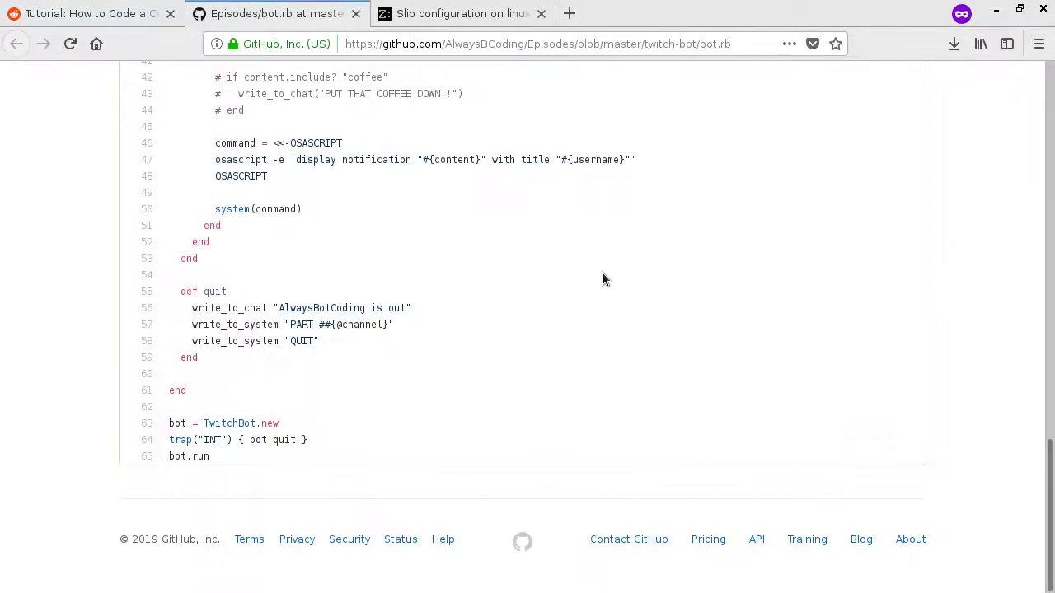
key("ctrl+w")
scroll(597, 295, "down", 10)
scroll(599, 301, "down", 5)
scroll(599, 301, "up", 5)
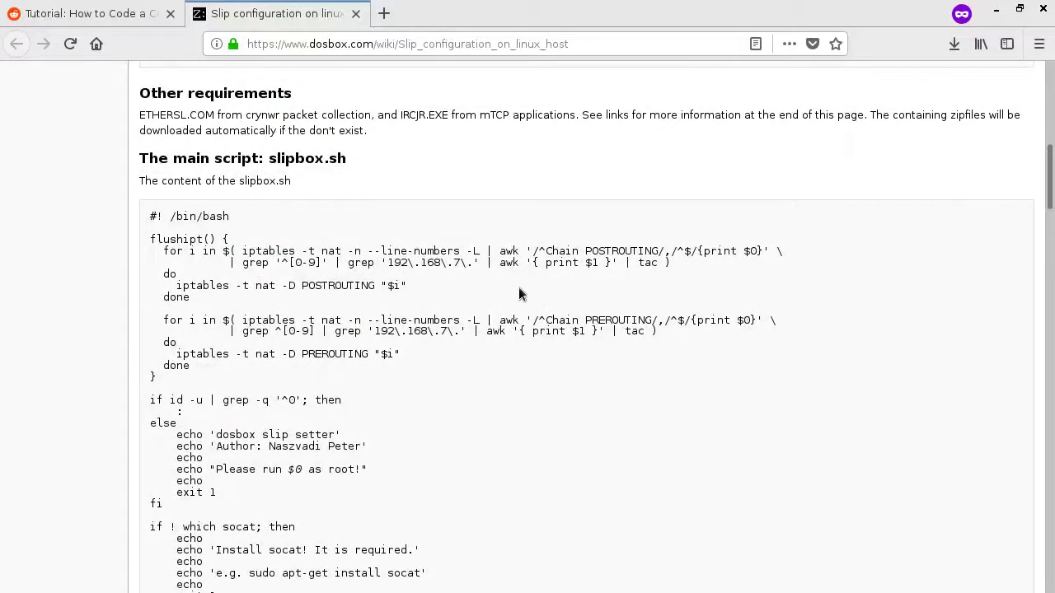
scroll(507, 289, "down", 2)
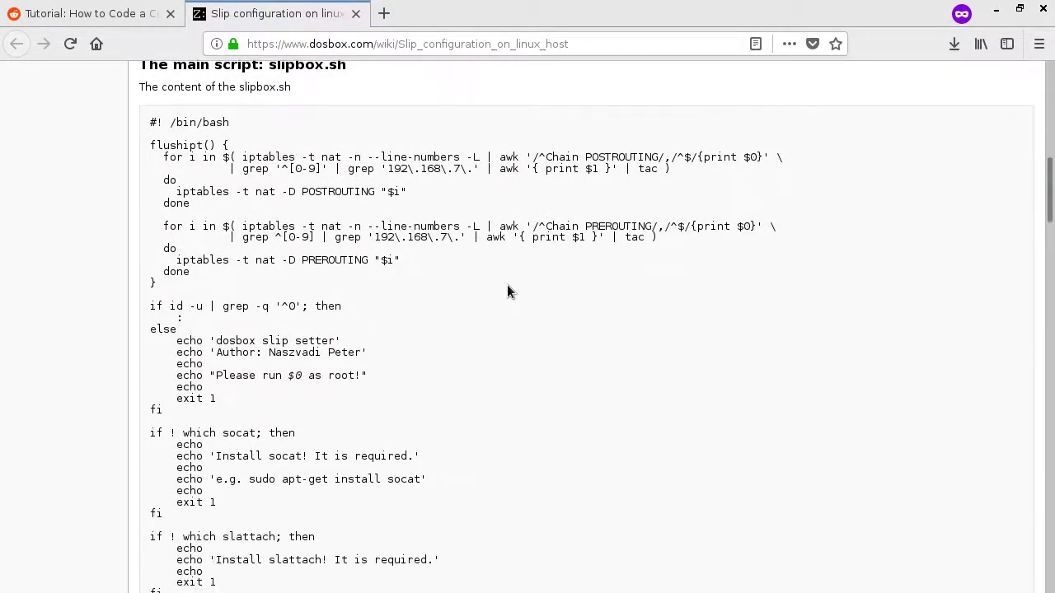
scroll(506, 285, "up", 5)
scroll(509, 272, "up", 1)
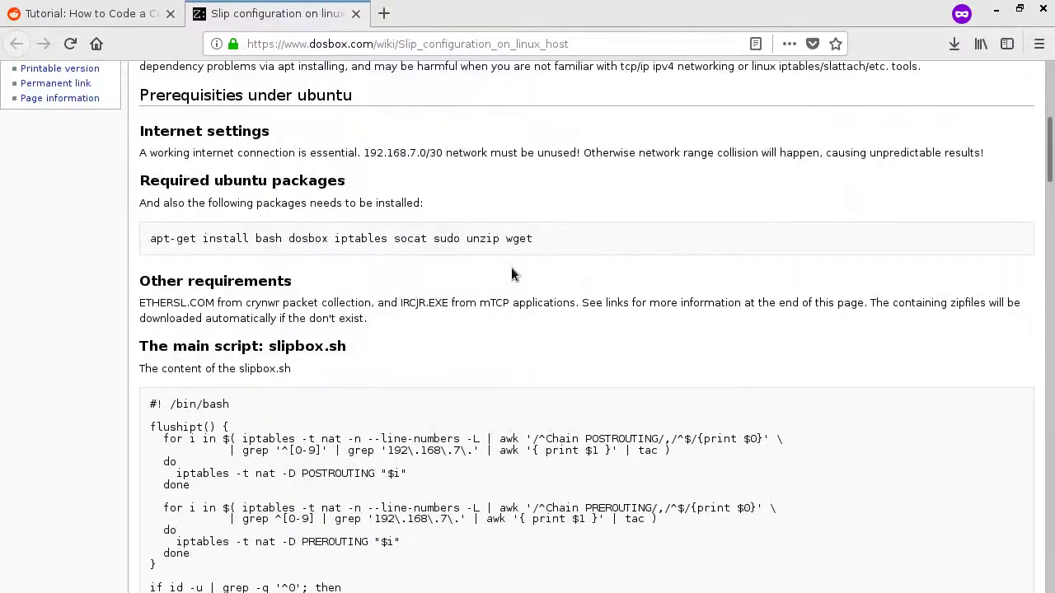
scroll(511, 272, "up", 1)
Examine the rest of the slipbox.sh script, including its dosslip.cnf, mtcp.cfg, socat, slattach and ifconfig sl0 parts
scroll(511, 272, "down", 15)
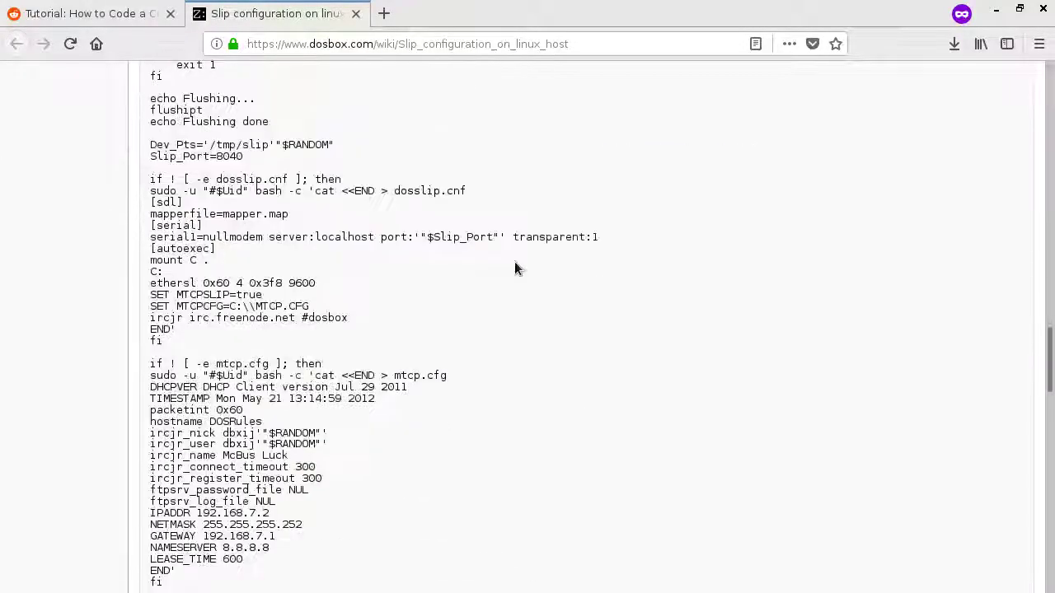
scroll(514, 268, "down", 2)
scroll(515, 267, "down", 1)
scroll(515, 268, "down", 5)
scroll(514, 268, "down", 4)
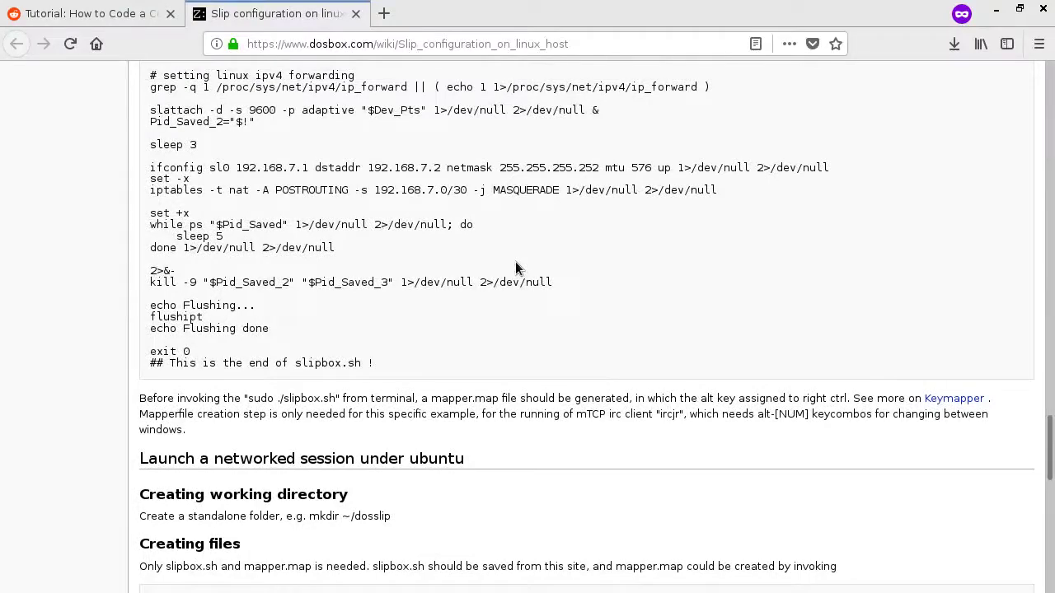
scroll(515, 268, "up", 2)
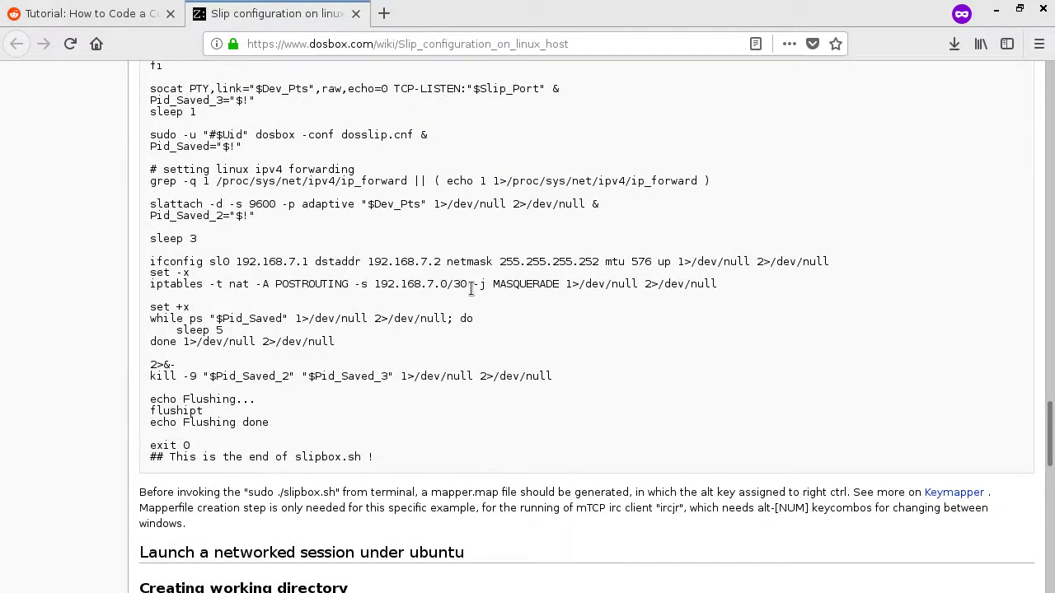
scroll(464, 286, "up", 2)
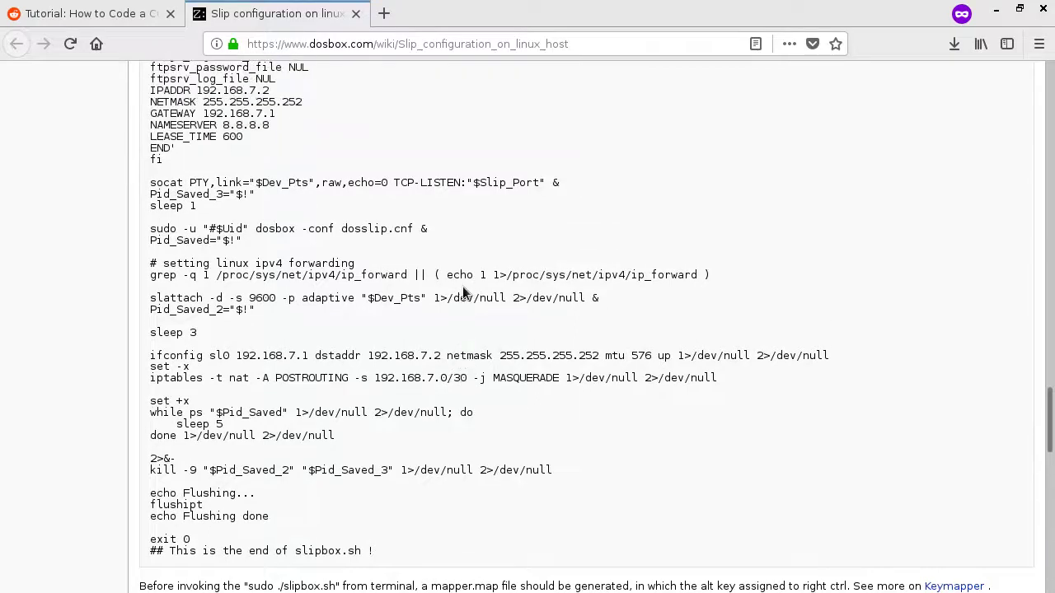
scroll(463, 288, "up", 3)
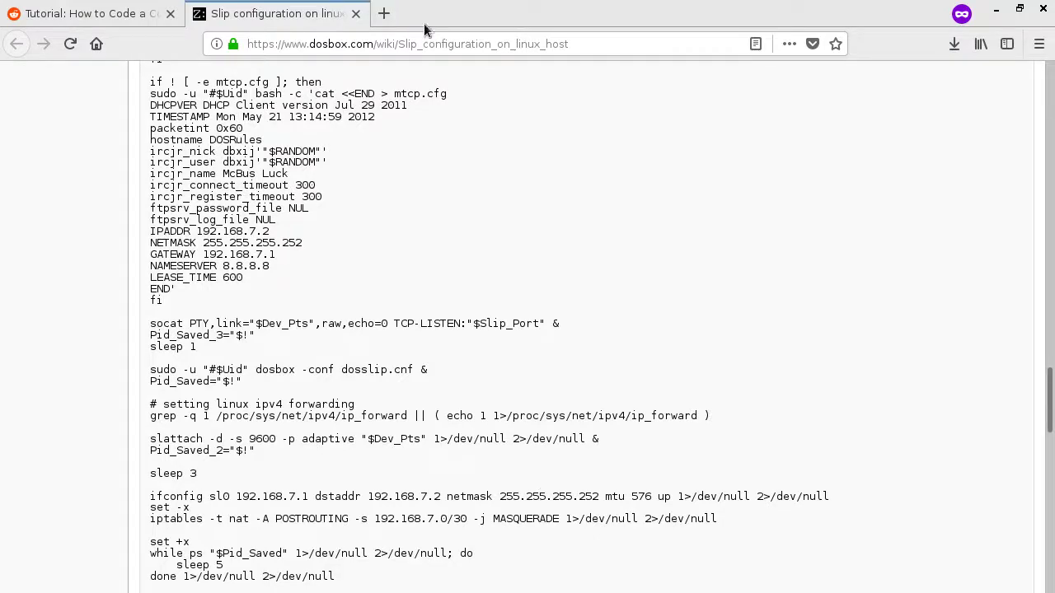
Search the web for "sl0" in a new browser tab
left_click(387, 18)
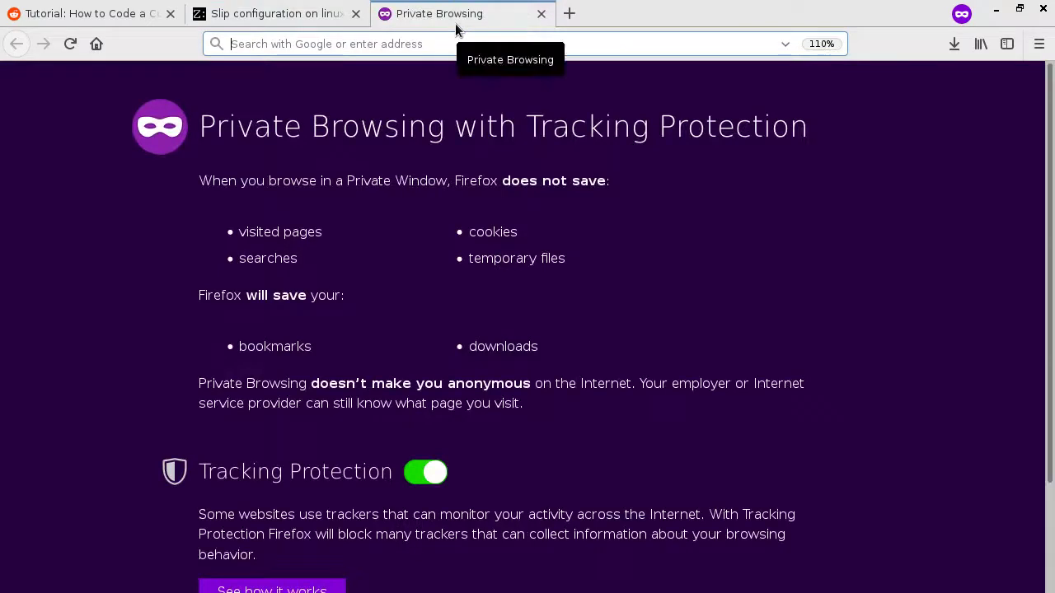
type("sl0")
key("Return")
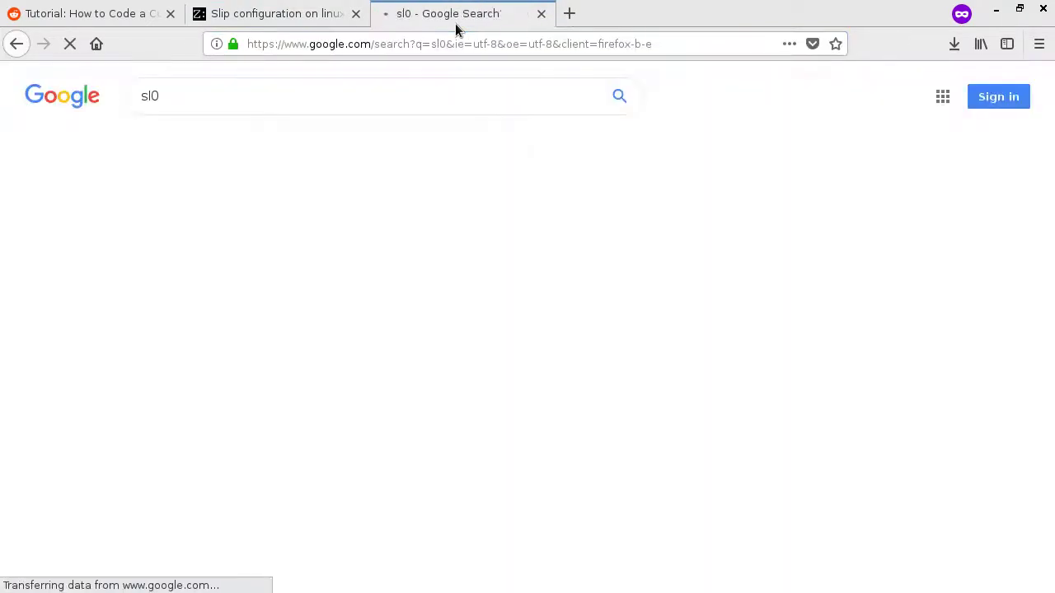
Switch to the terminal and search the manual page descriptions for "sl" with man -k
key("super+4")
type("man -k sl")
type("0")
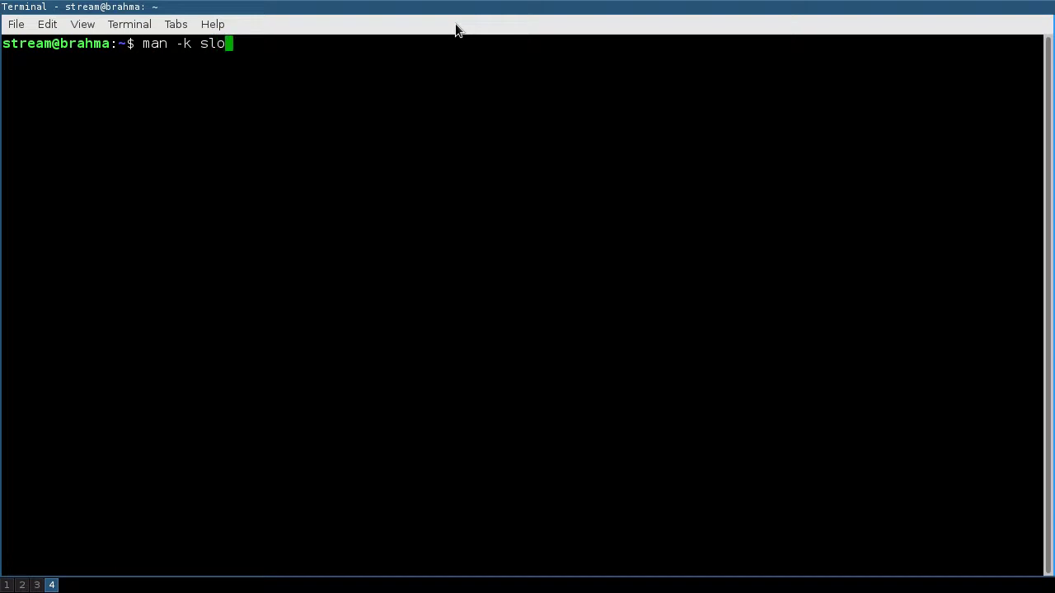
key("BackSpace")
key("Return")
Rerun the "sl" manual search piped into less and find the entries beginning with "sl"
key("Up")
key("Left")
key("Left")
key("Left")
key("End")
type("| less")
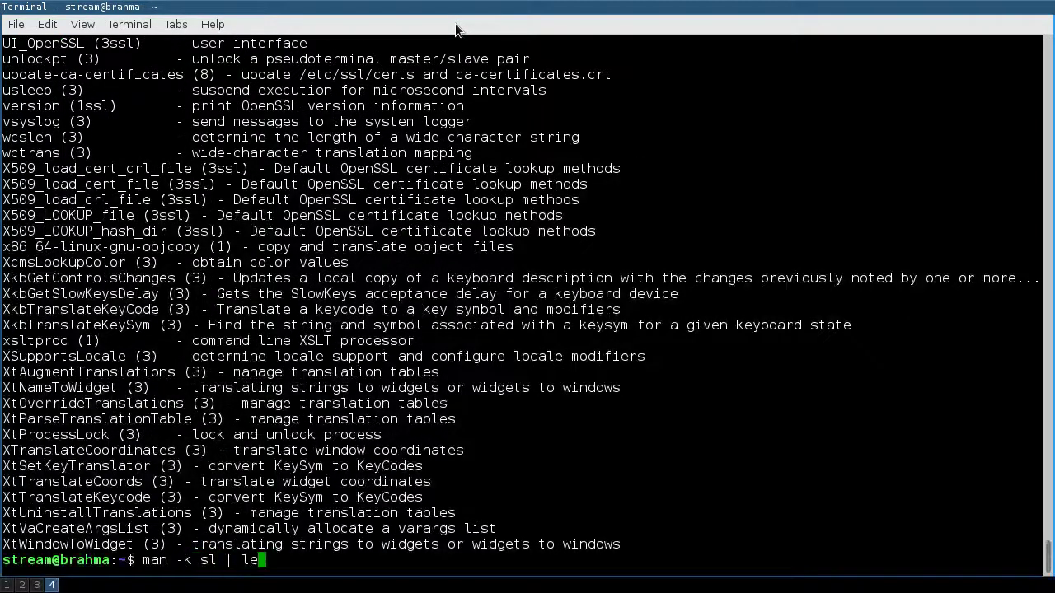
key("Return")
type("/^sl")
key("Return")
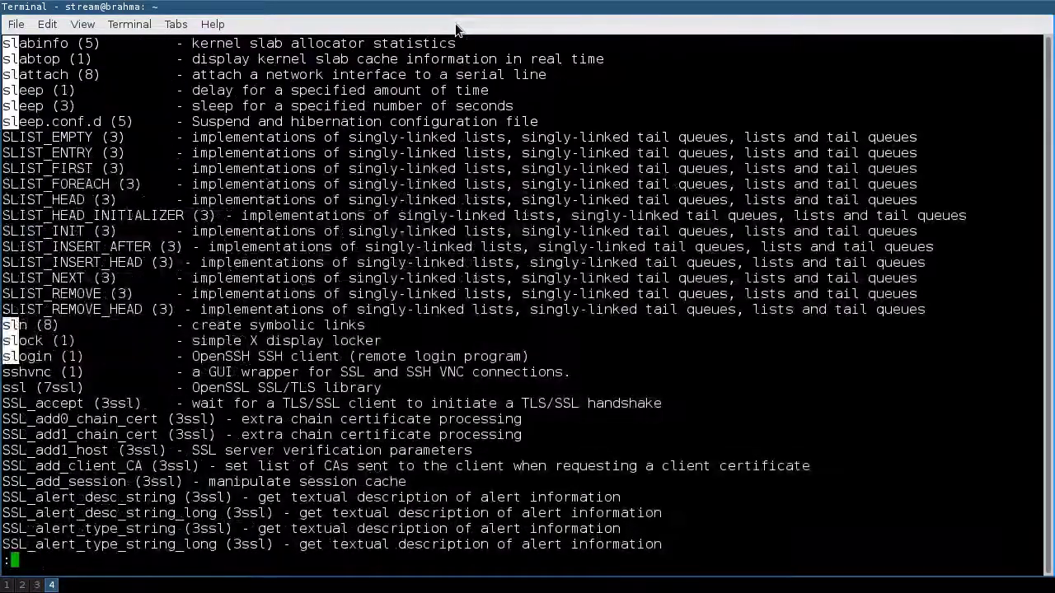
key("space")
key("q")
Return to the web browser, search DuckDuckGo for "sl0 interface linux" in a new tab and close the Google results tab
key("ctrl+alt+Left")
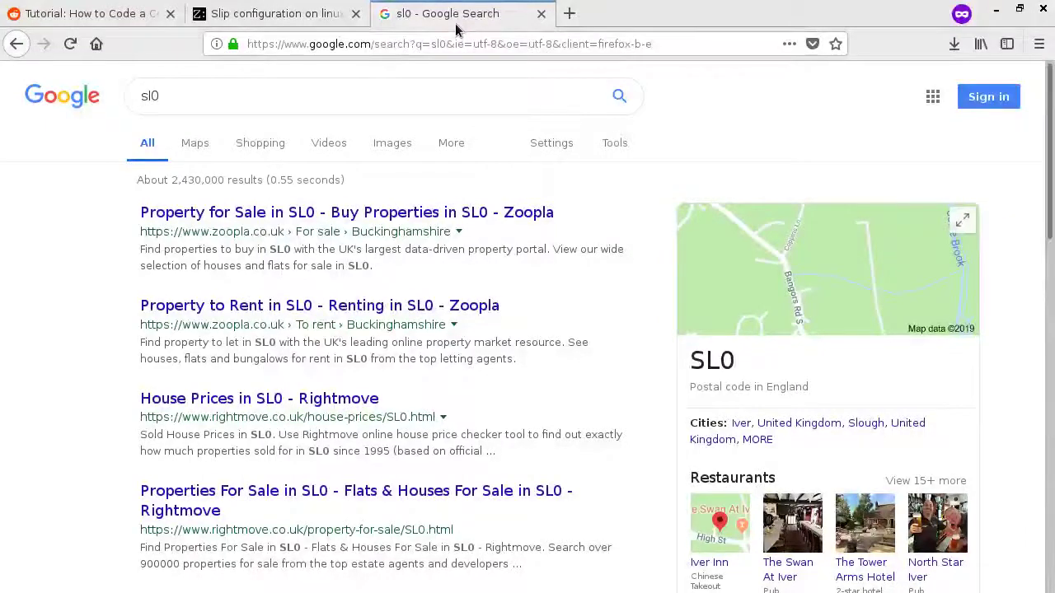
left_click(407, 84)
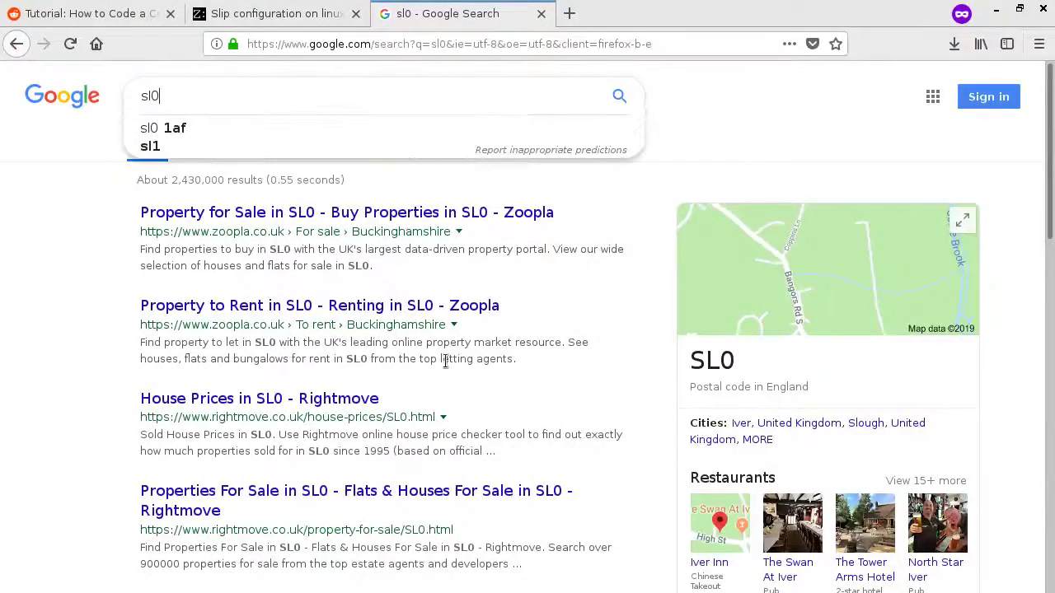
scroll(445, 360, "down", 3)
scroll(443, 360, "up", 3)
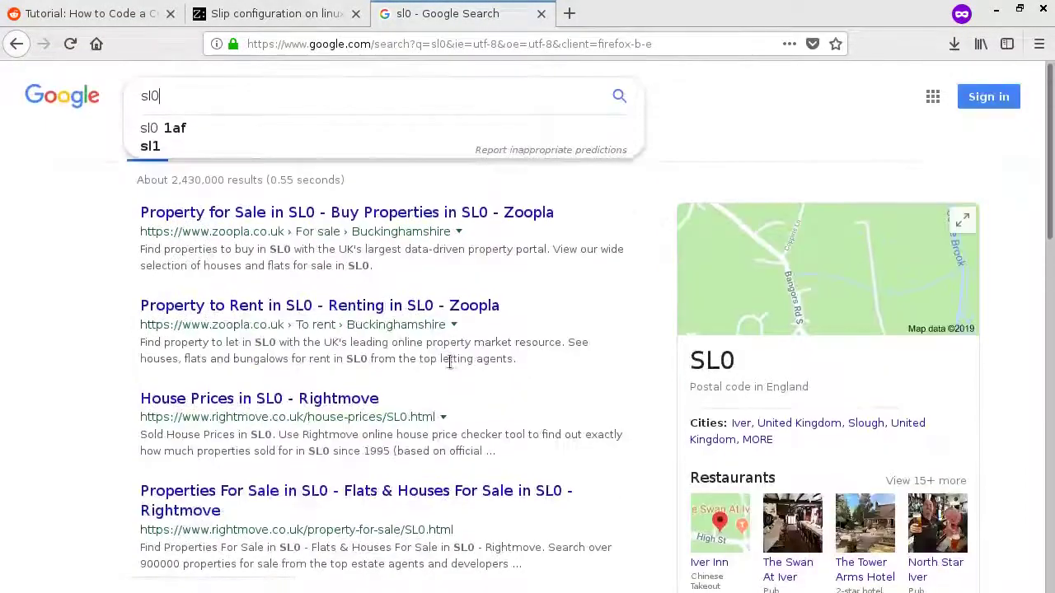
left_click(570, 13)
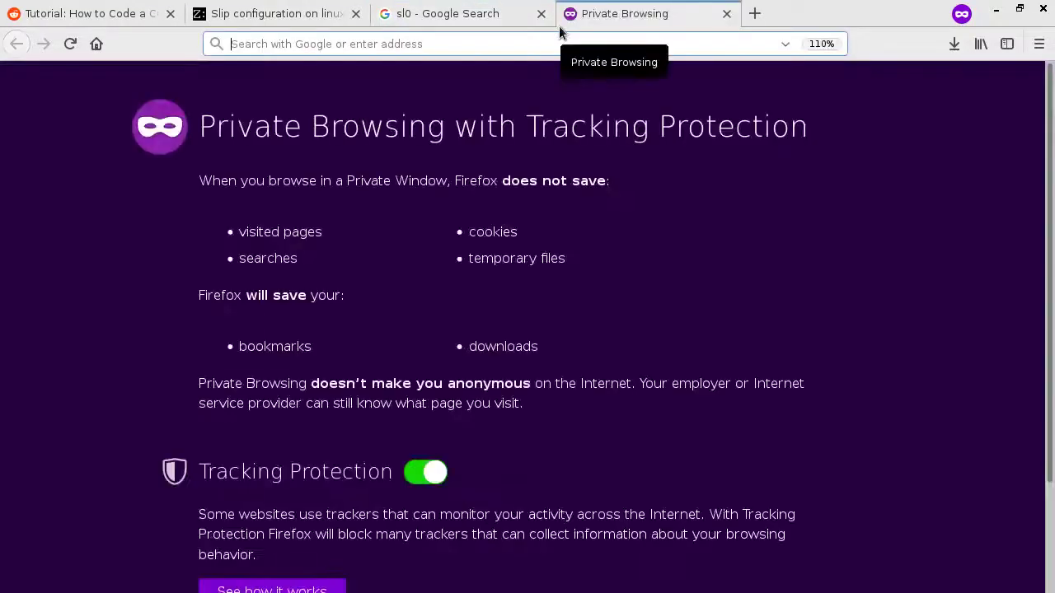
type("sl0 interf")
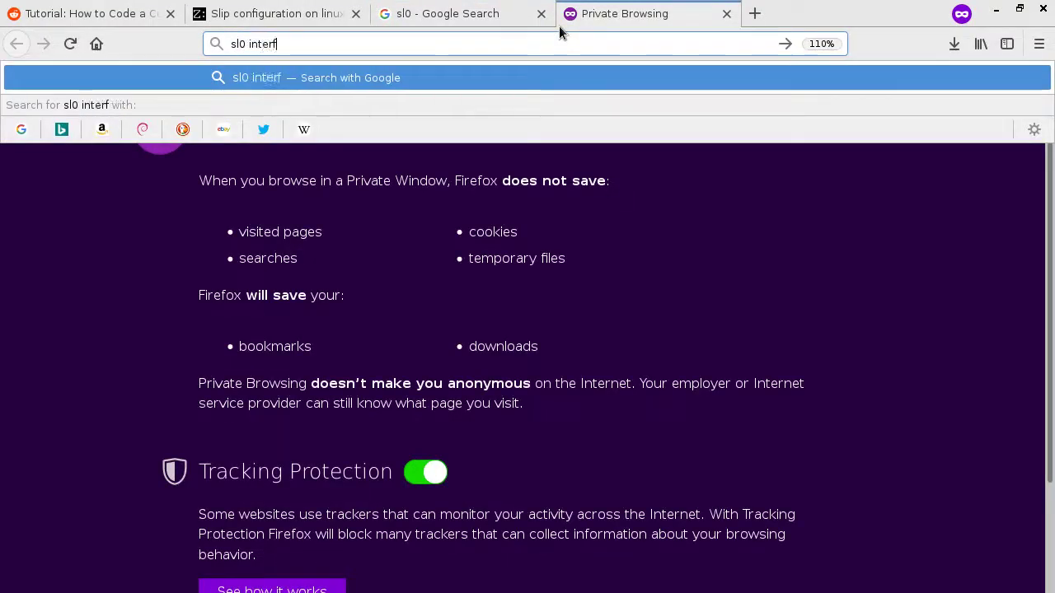
type("ace linux")
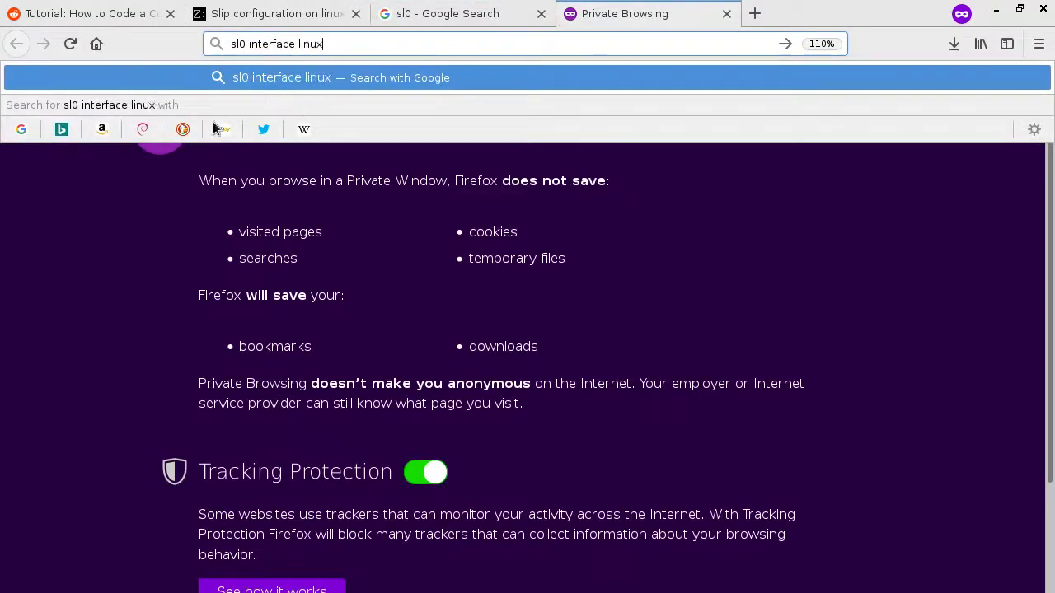
left_click(185, 130)
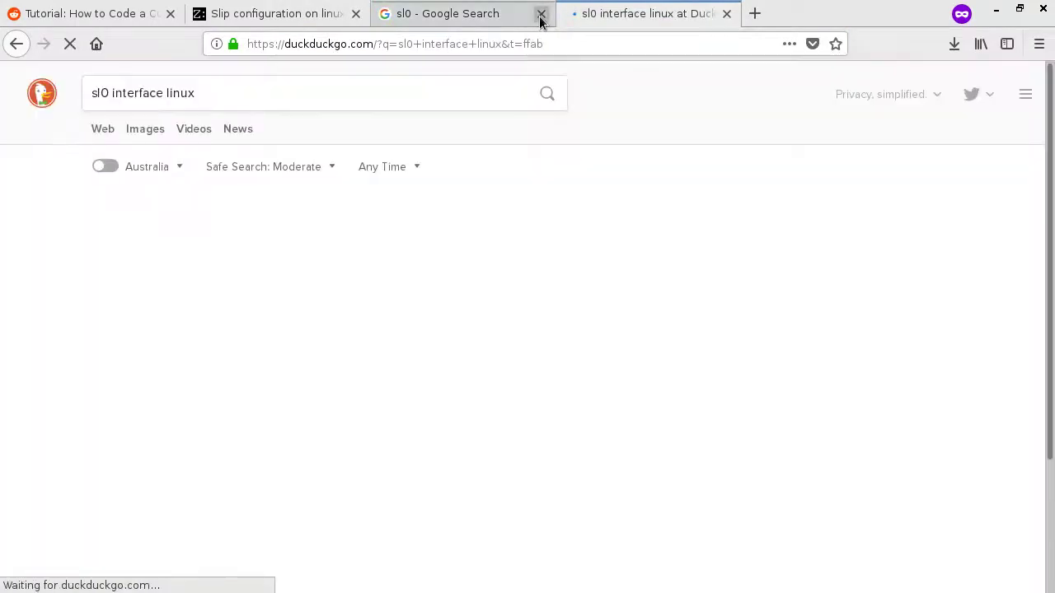
left_click(541, 14)
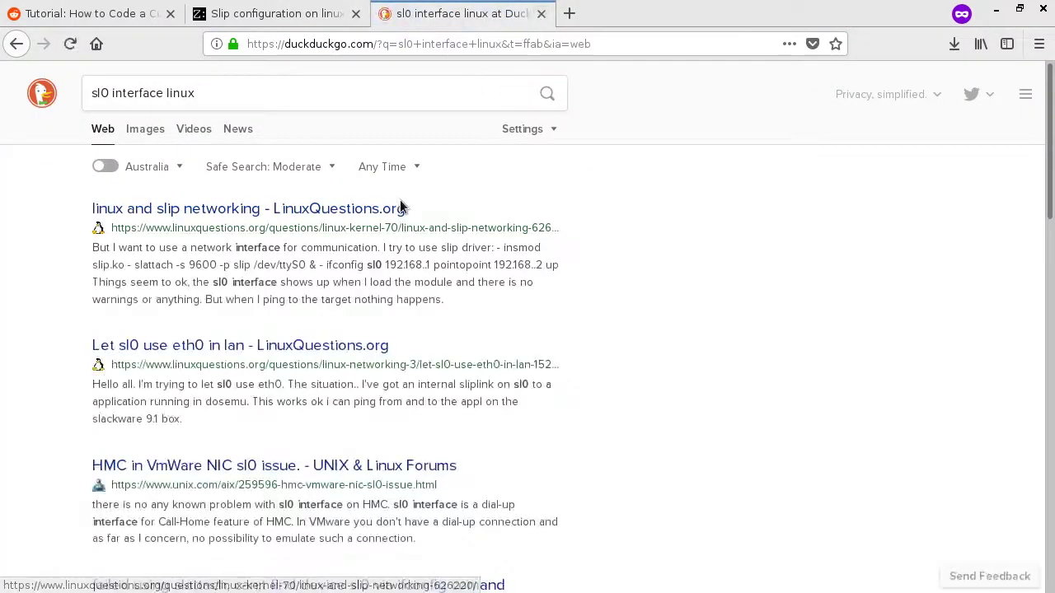
Look through the DuckDuckGo results for pages explaining the sl0 interface on Linux
scroll(331, 388, "down", 5)
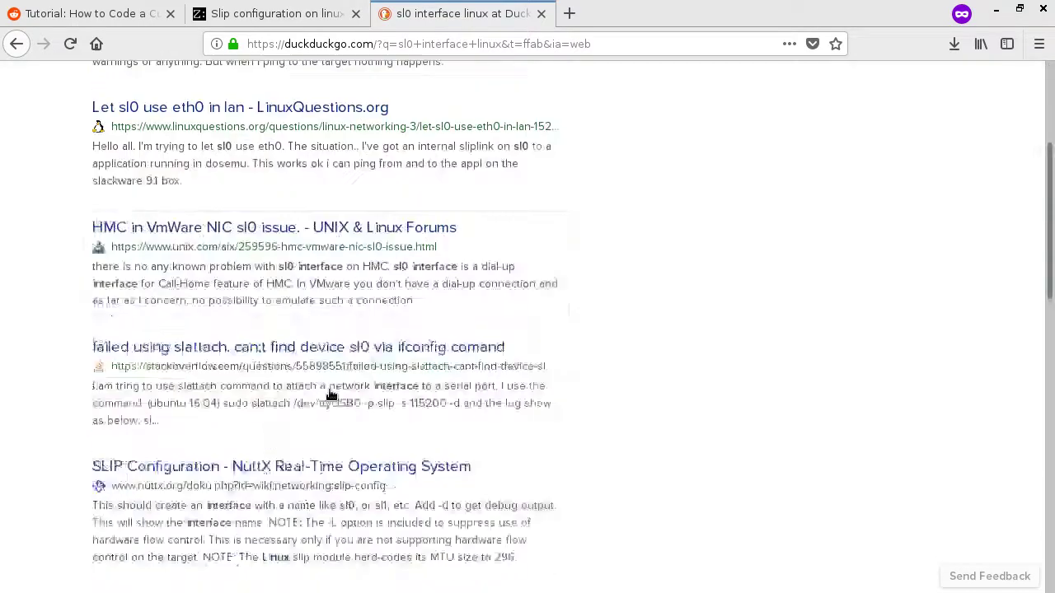
scroll(331, 388, "down", 7)
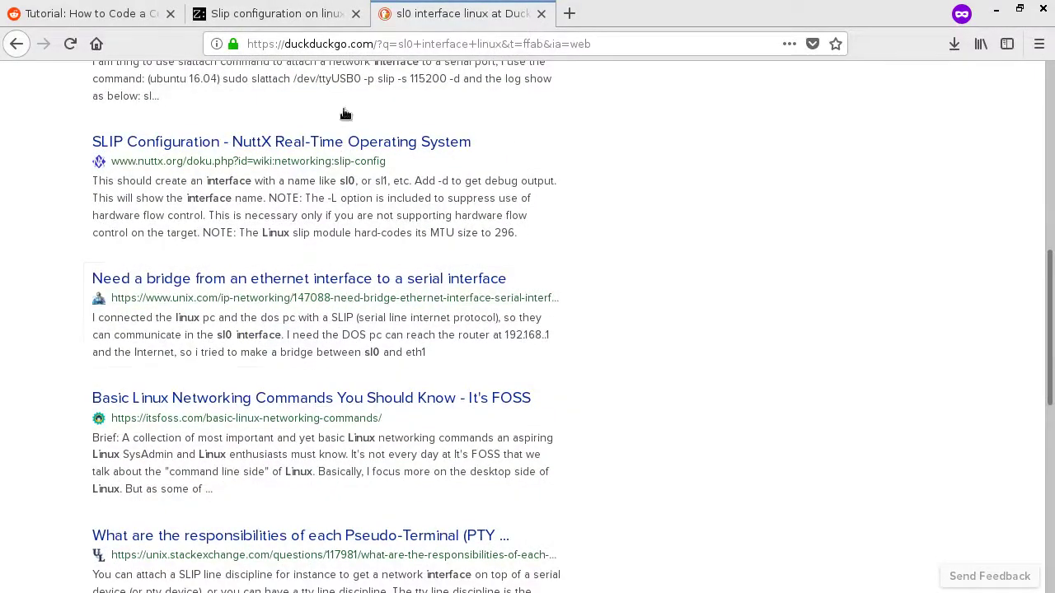
scroll(403, 285, "up", 12)
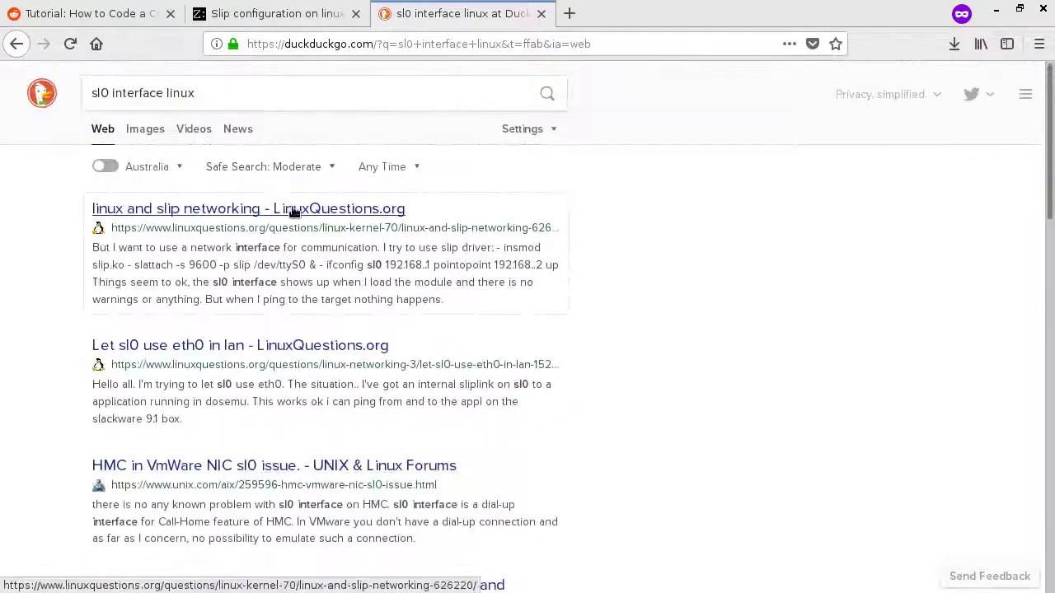
left_click(247, 101)
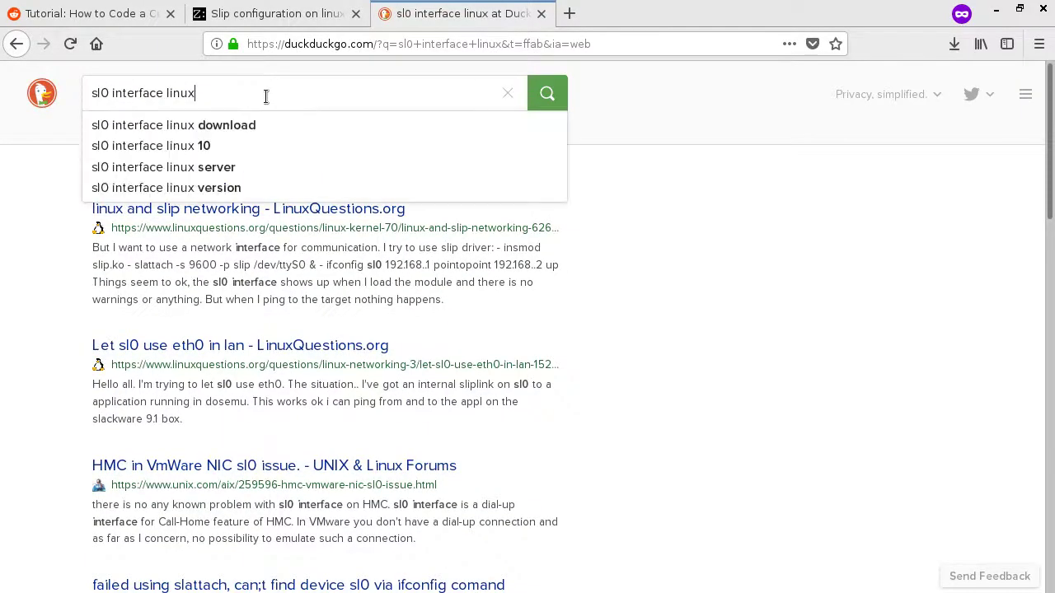
Switch to the terminal, open the ip manual page and search it for "sli"
key("super+4")
type("man ip")
key("Return")
type("/sli")
key("Return")
List the manual pages matching "ip" with man -k, pipe the list into less and search it for "dev"
type("qman -k ip")
key("Return")
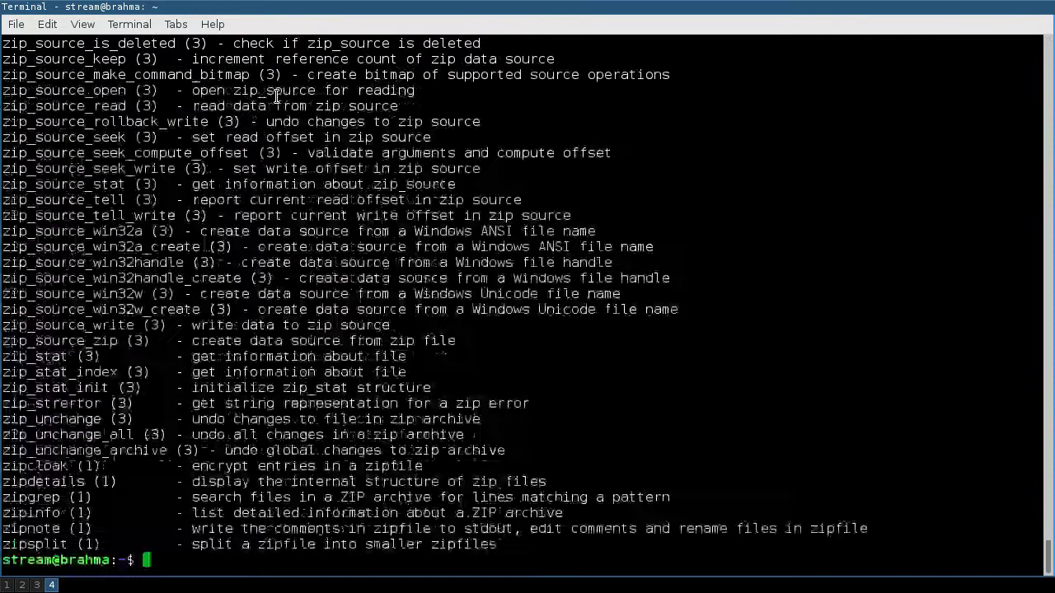
key("Up")
type("| less")
key("Return")
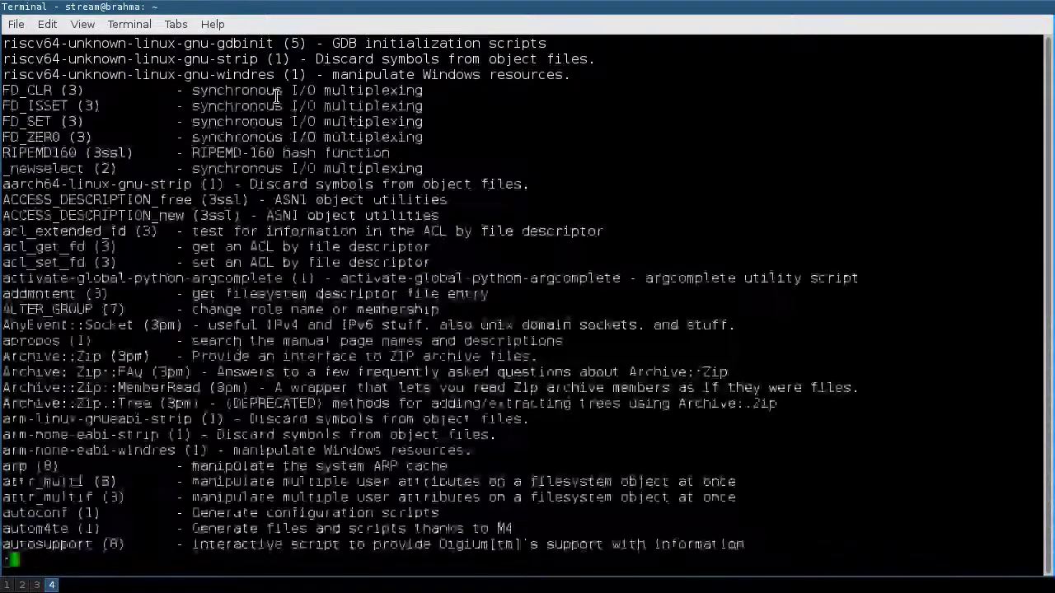
type("/dev")
key("Return")
Reopen the ip manual page, read through its options and command syntax, and close it
type("qman ip")
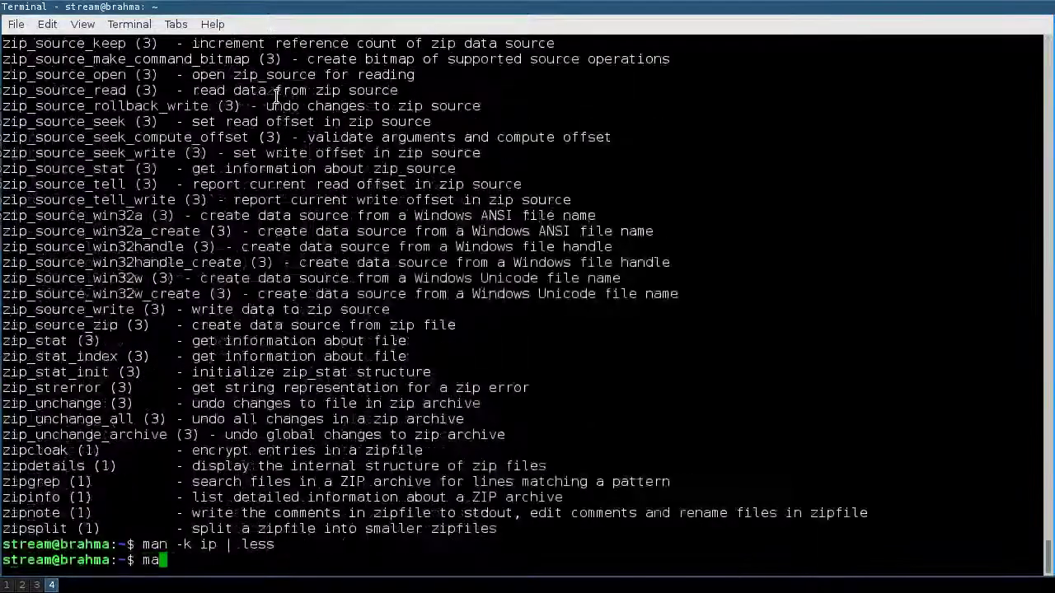
key("Return")
key("space")
key("space")
key("space")
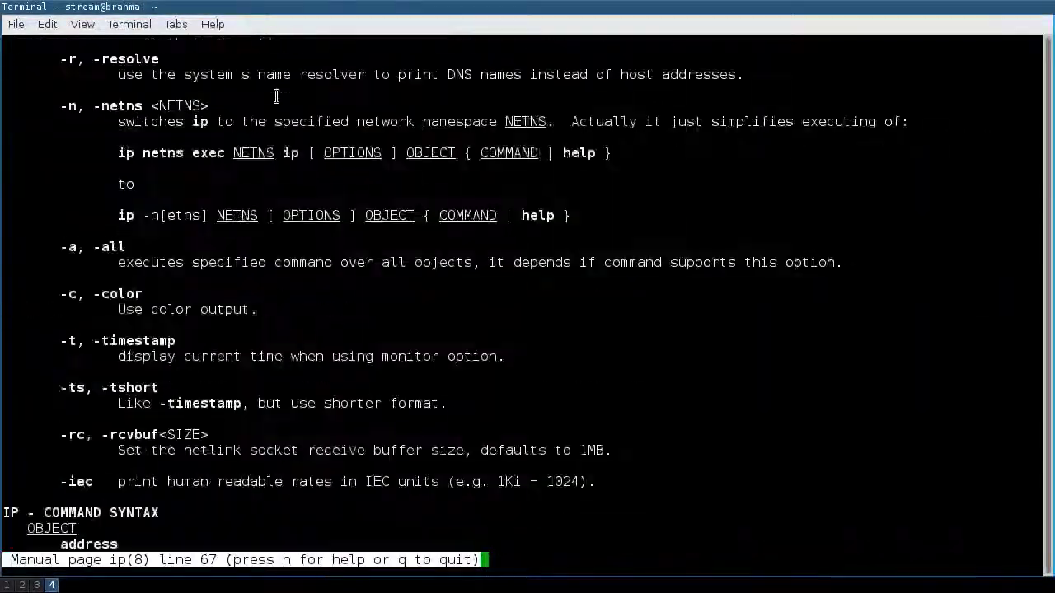
key("space")
key("space")
type("q")
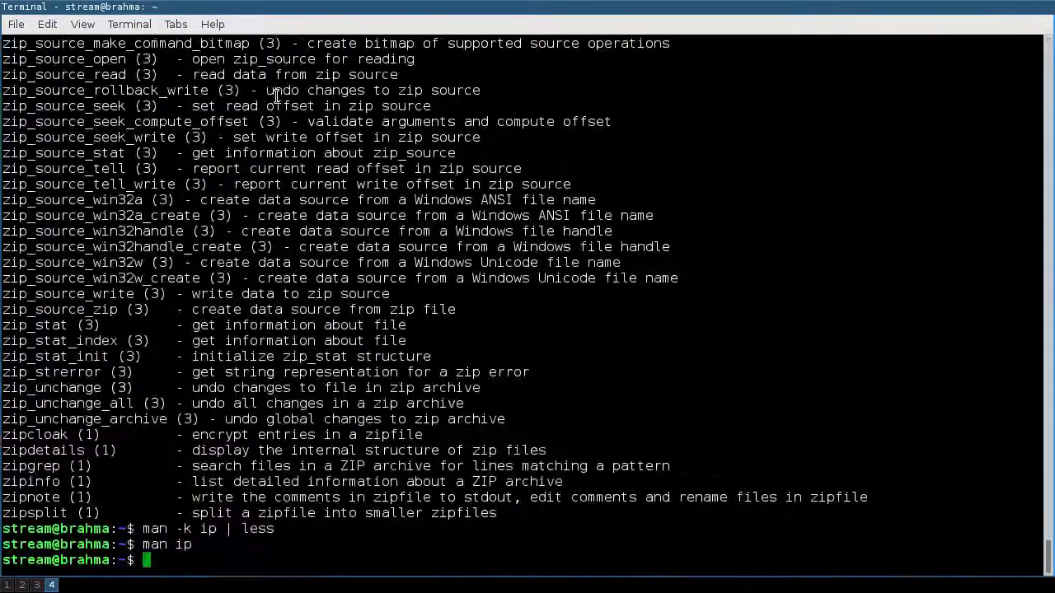
Try the "ip dev" command and display the usage summary with "ip help"
type("ip dev")
key("Return")
key("Up")
key("Up")
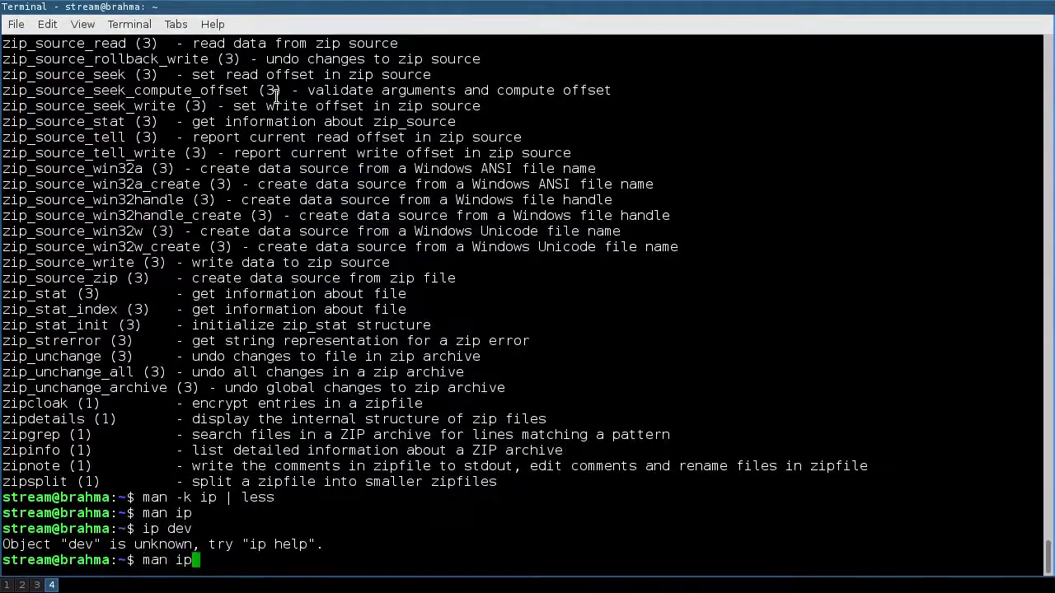
key("ctrl+c")
type("ip help")
key("Return")
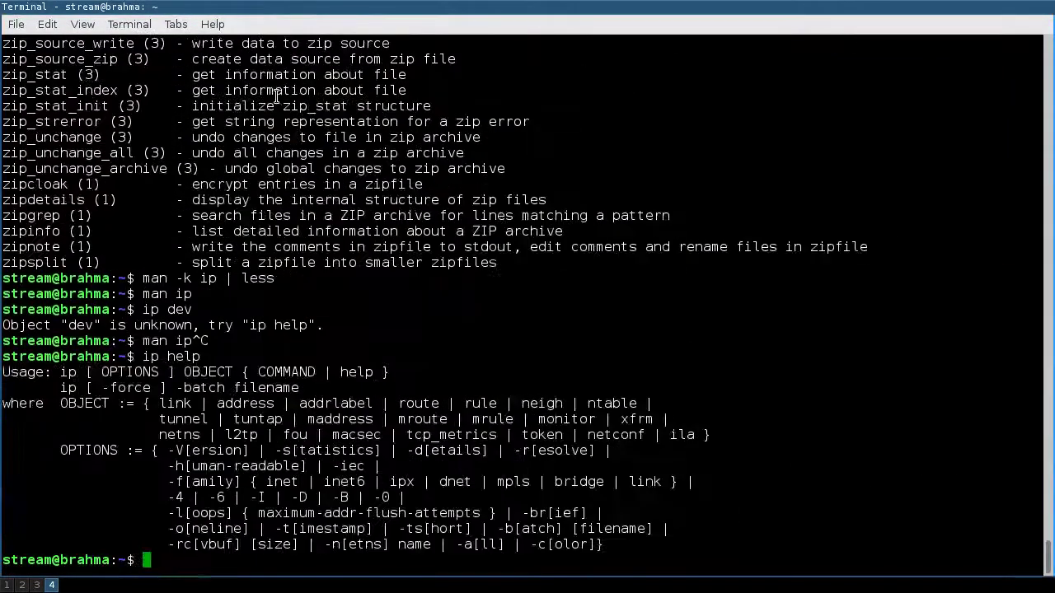
Abandon the partly entered ip command, open the ip manual page and search it for "tun"
type("ip")
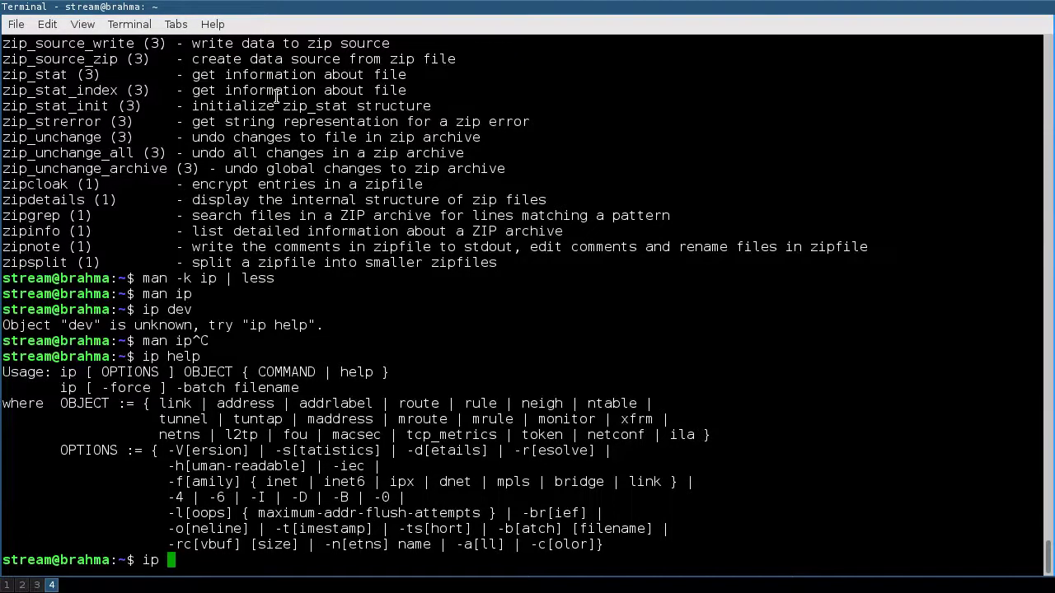
key("ctrl+c")
type("man ip")
key("Return")
type("/tun")
key("Return")
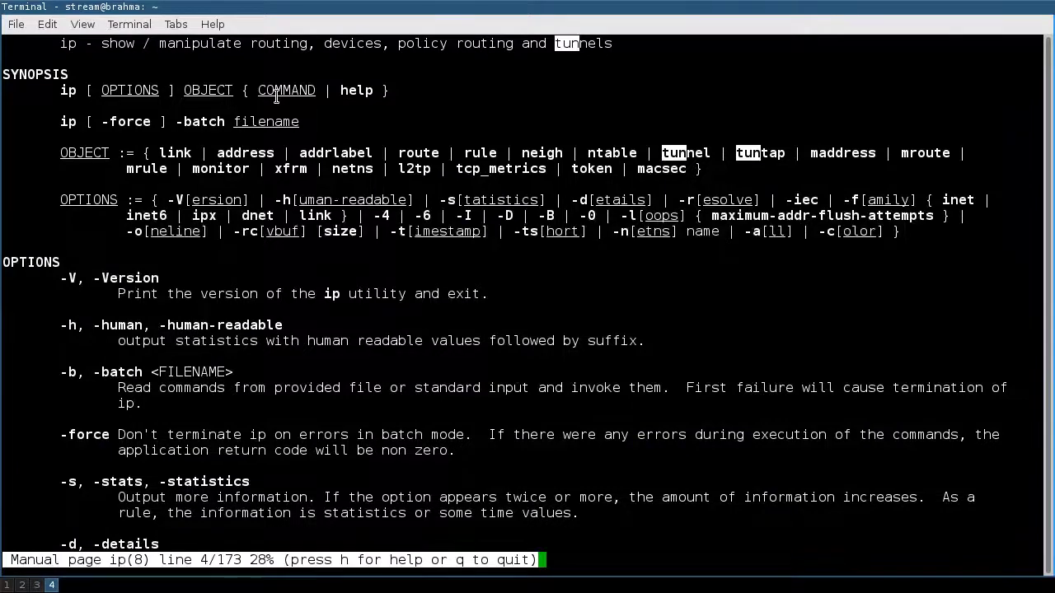
Go through the remaining "tun" matches in the ip manual page, close it and open the ip-tunnel manual page
scroll(277, 97, "down", 2)
key("n")
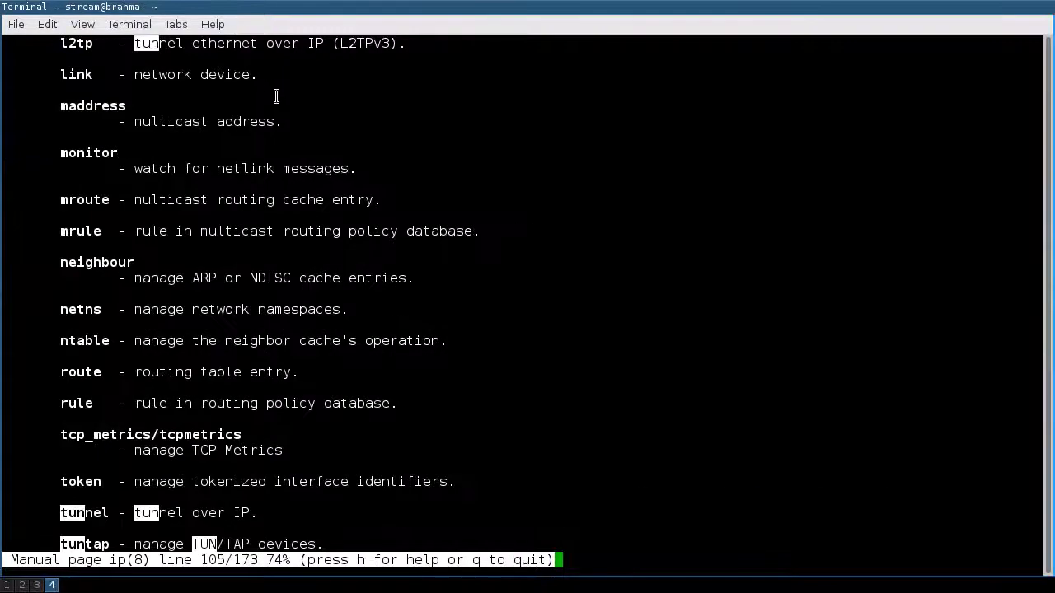
key("n")
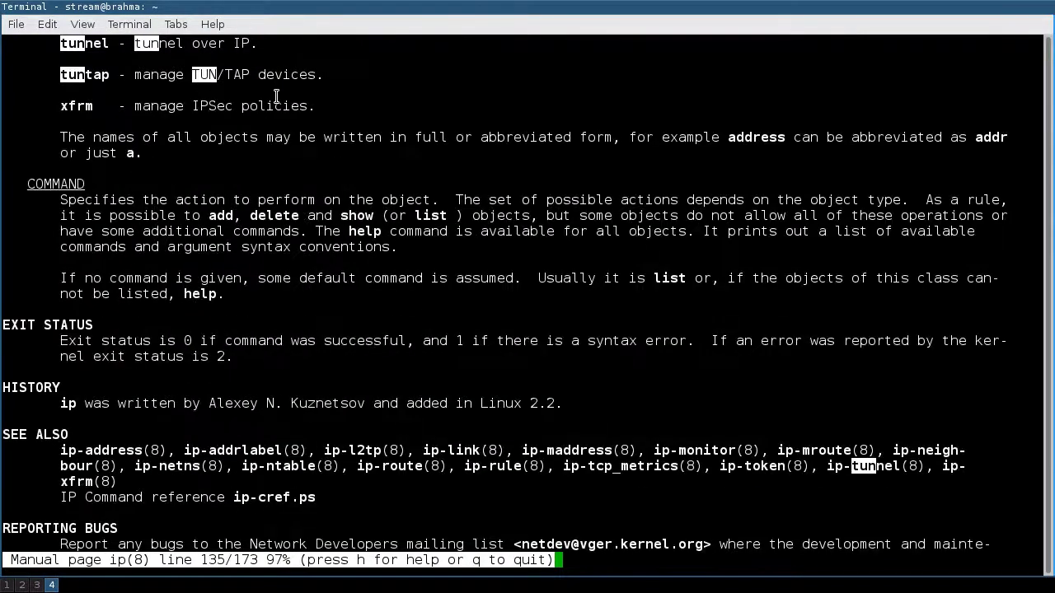
scroll(276, 96, "up", 2)
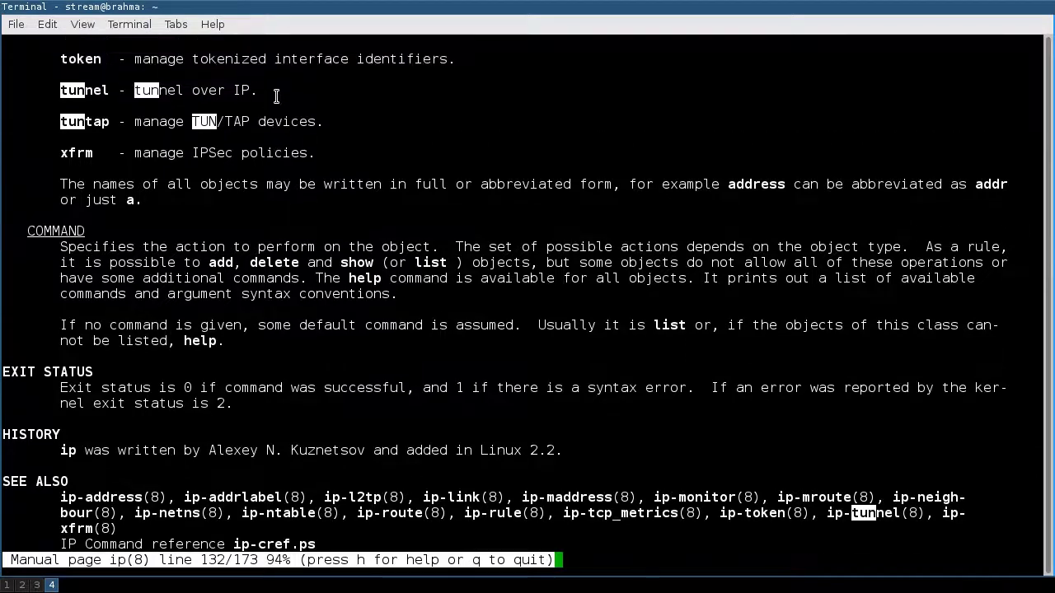
scroll(276, 97, "down", 2)
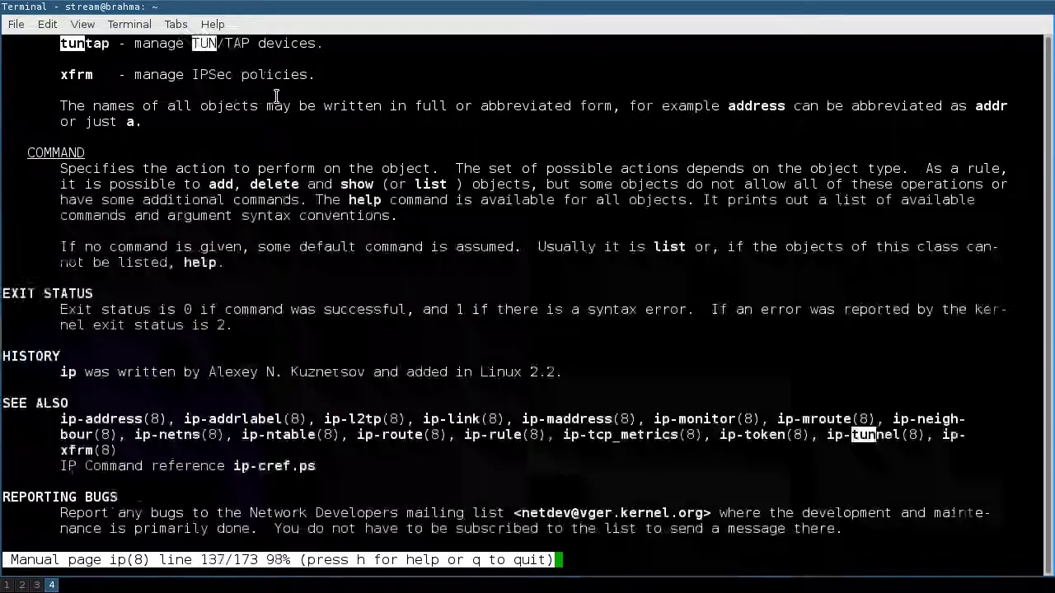
type("n")
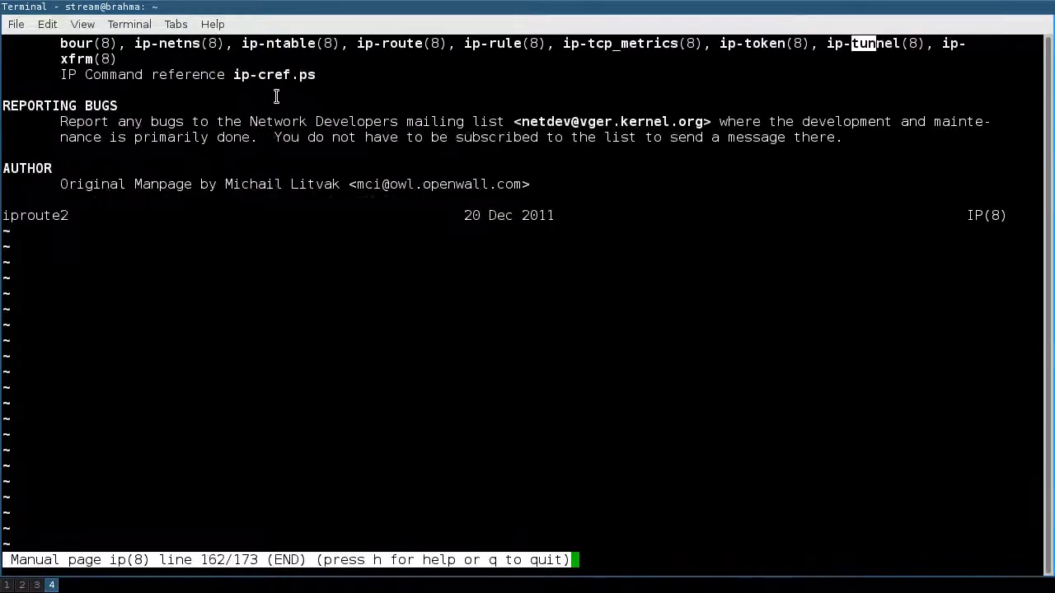
type("qman ip-tunnel")
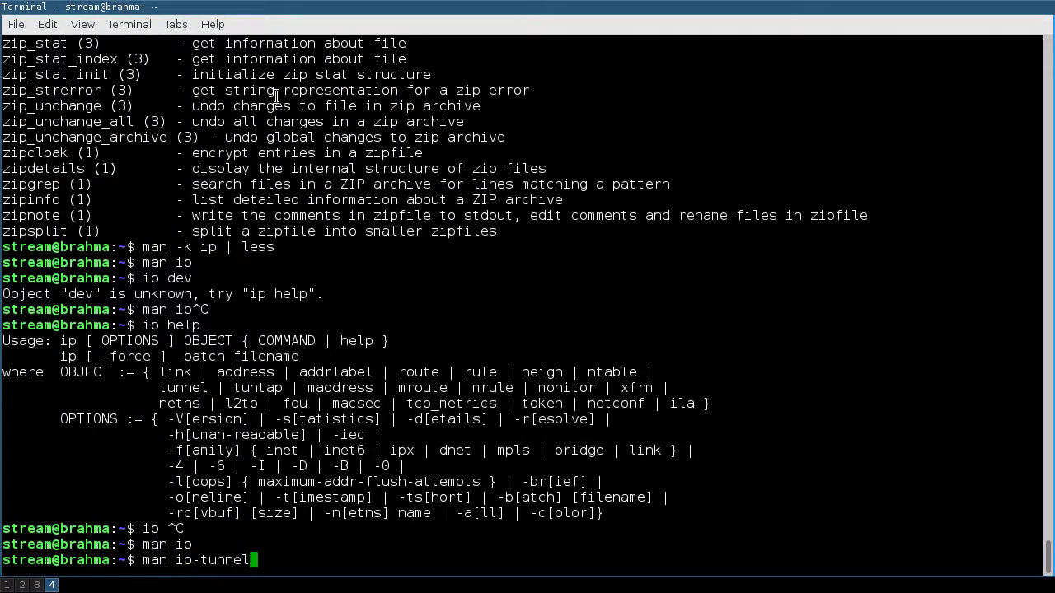
key("Return")
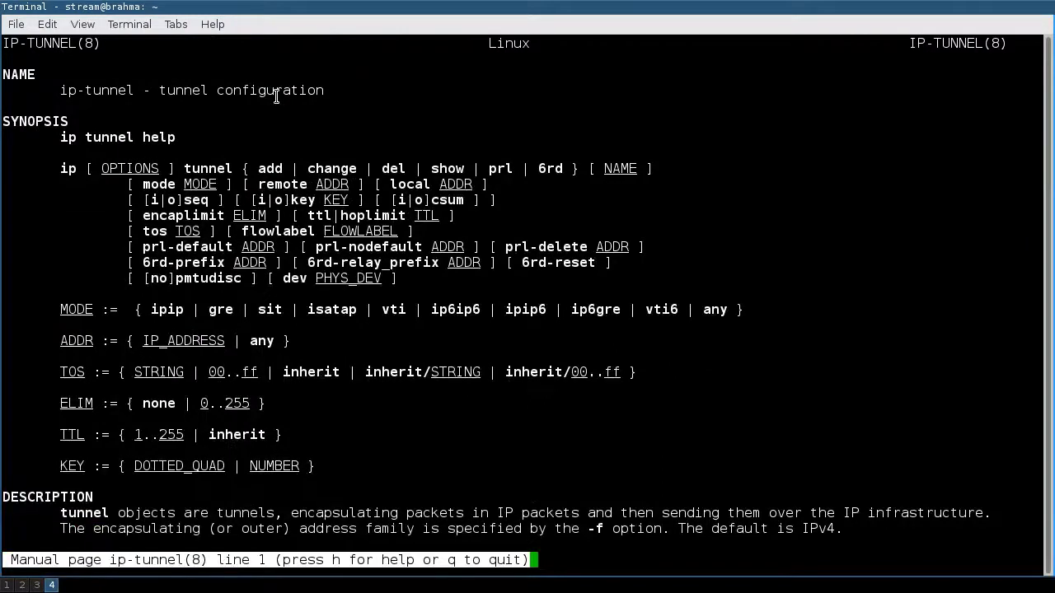
Search the ip-tunnel manual page for "slip", skim through it to the end and close it
type("/slip")
key("Return")
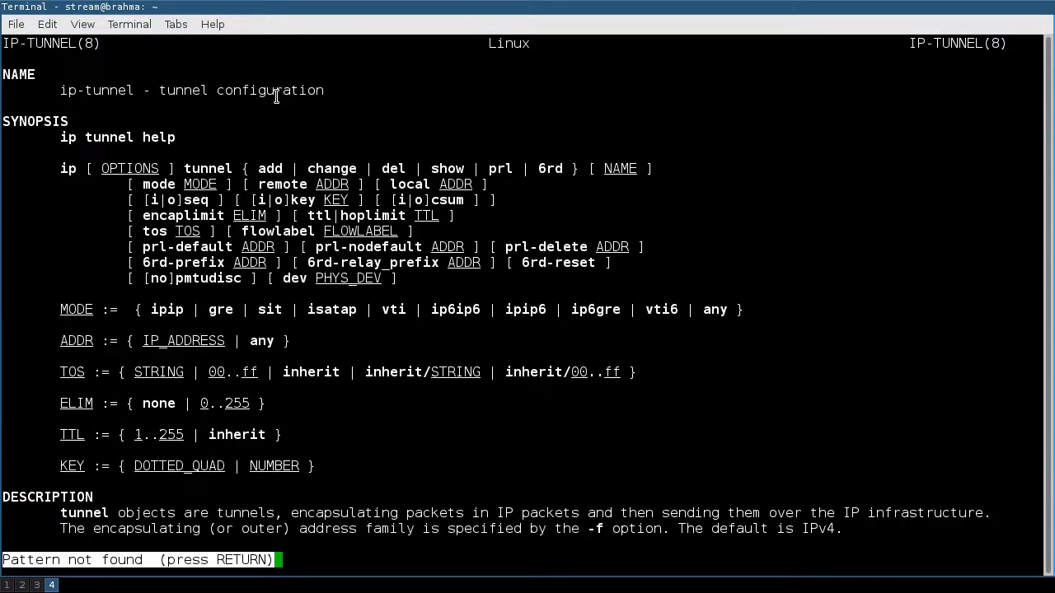
key("Return")
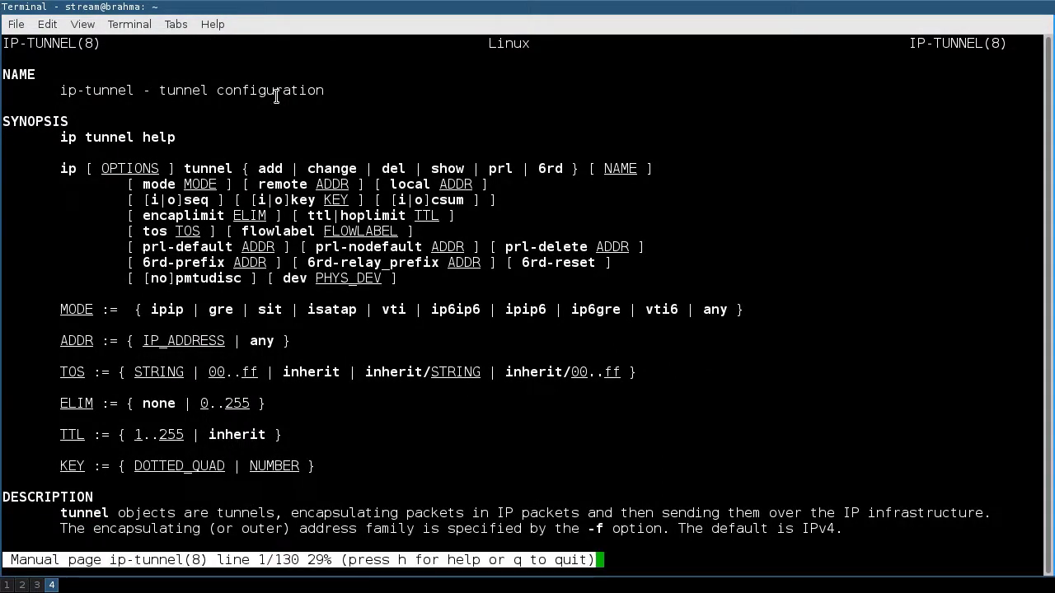
key("space")
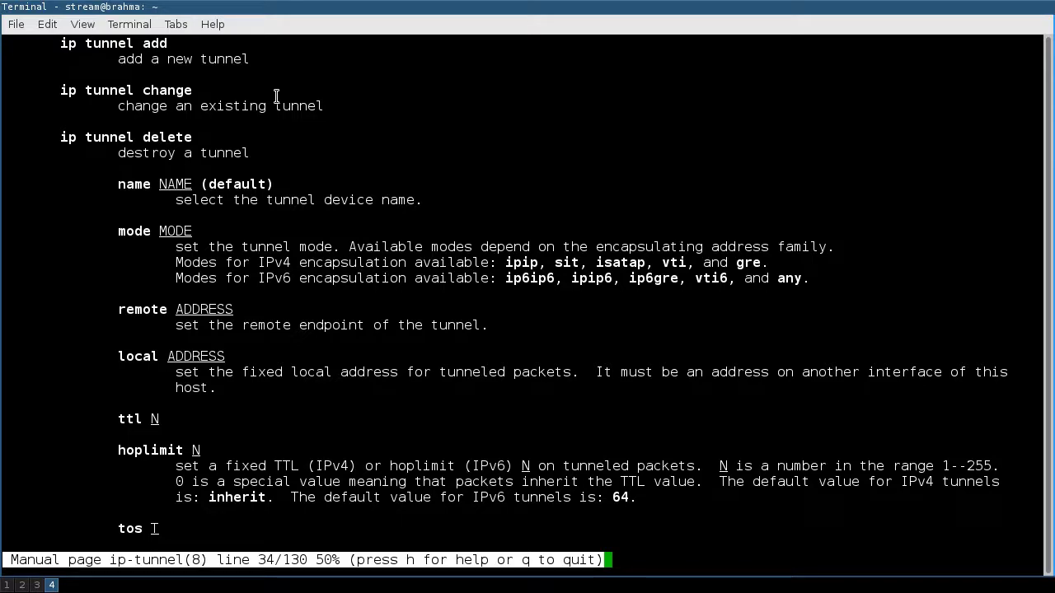
key("space")
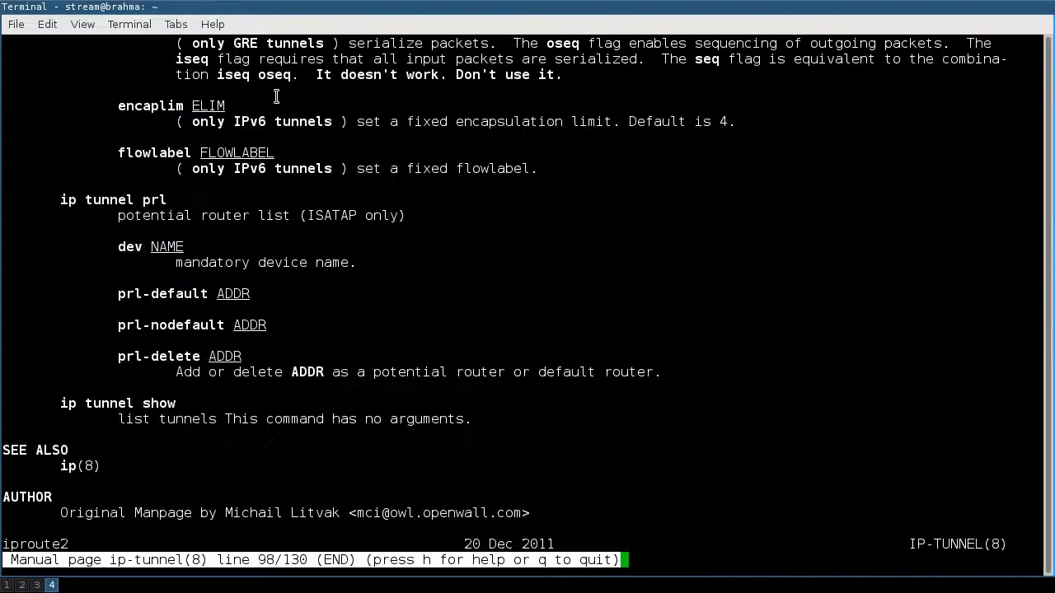
key("q")
key("alt+Tab")
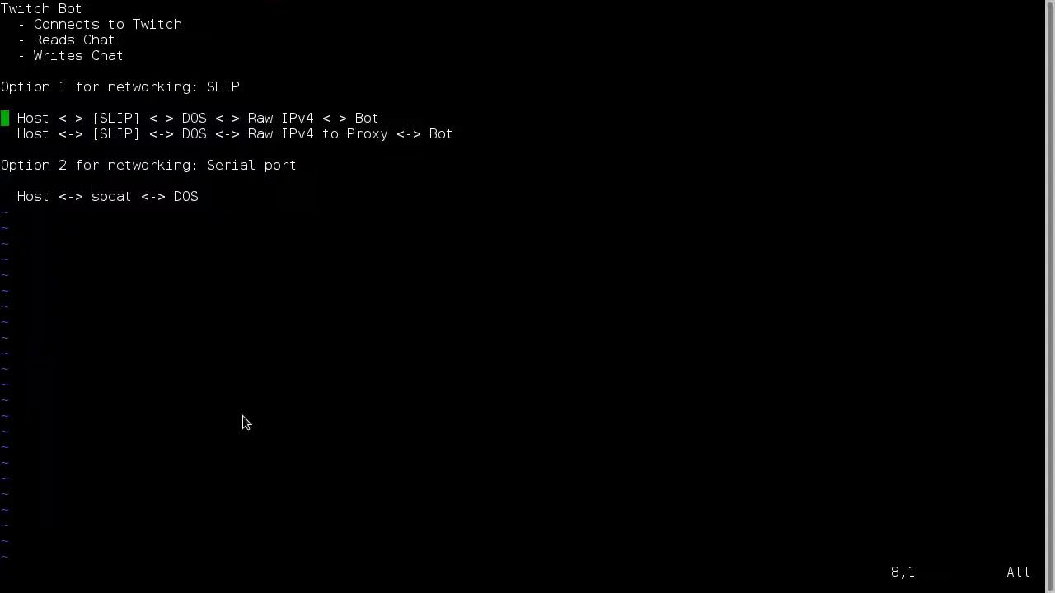
key("alt+Tab")
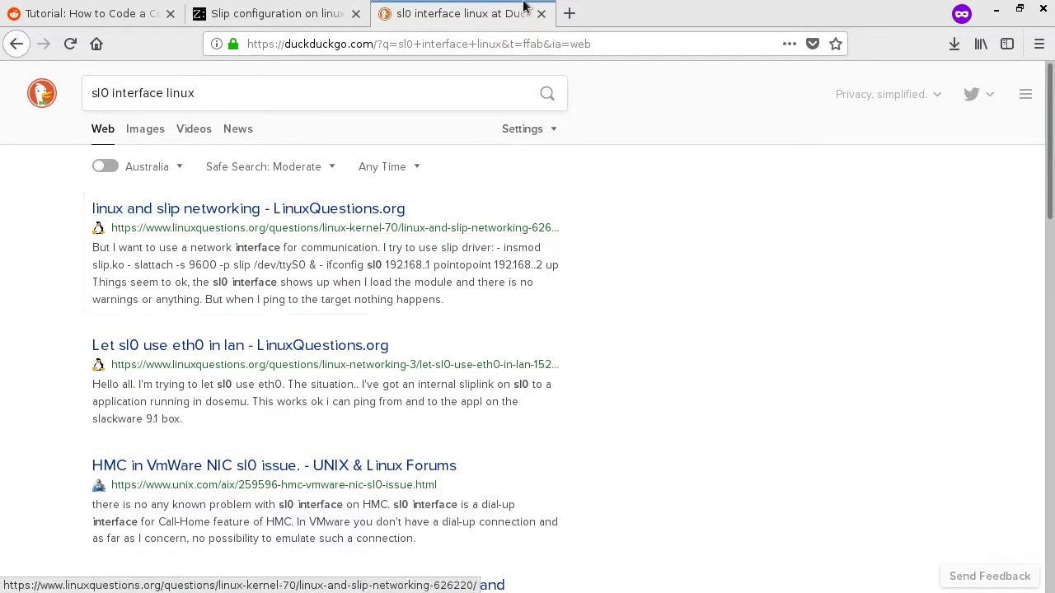
key("alt+Tab")
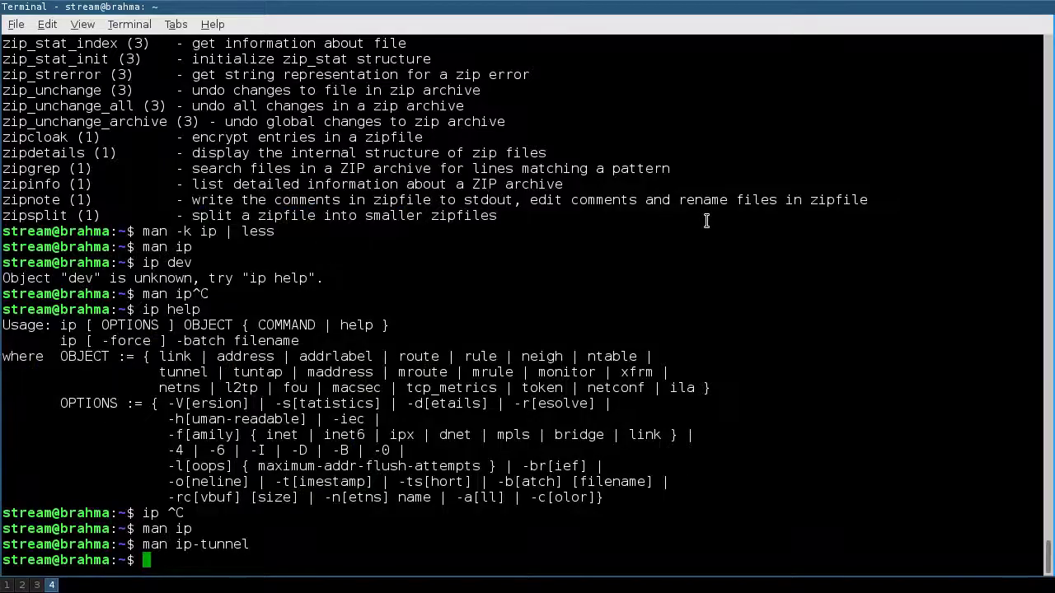
List the loaded kernel modules with lsmod, and check the list for slip entries using lsmod | grep slip
type("lsmod")
key("Return")
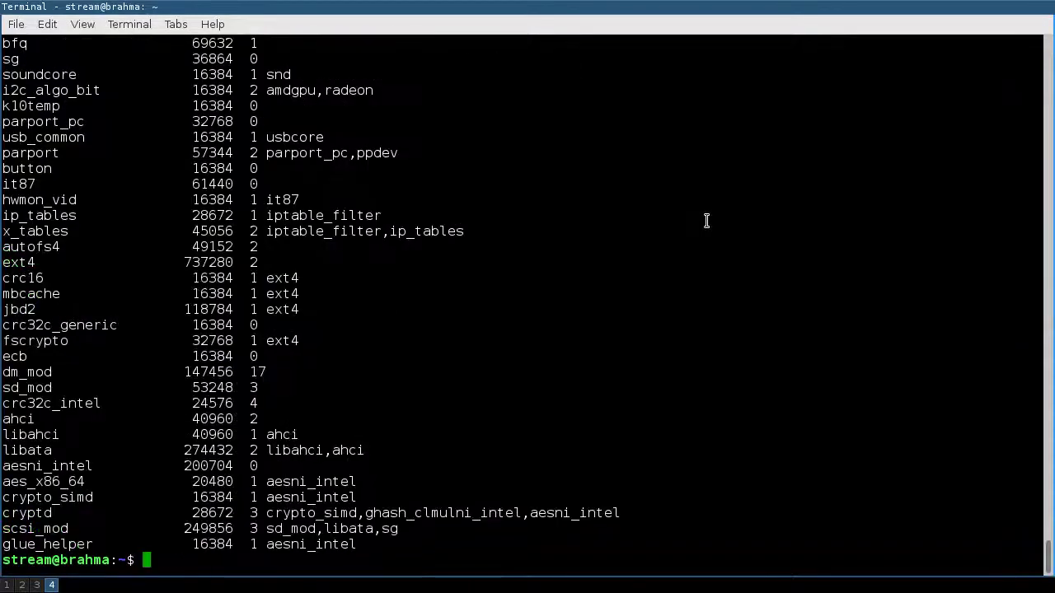
key("Up")
type("| grep slip")
key("Return")
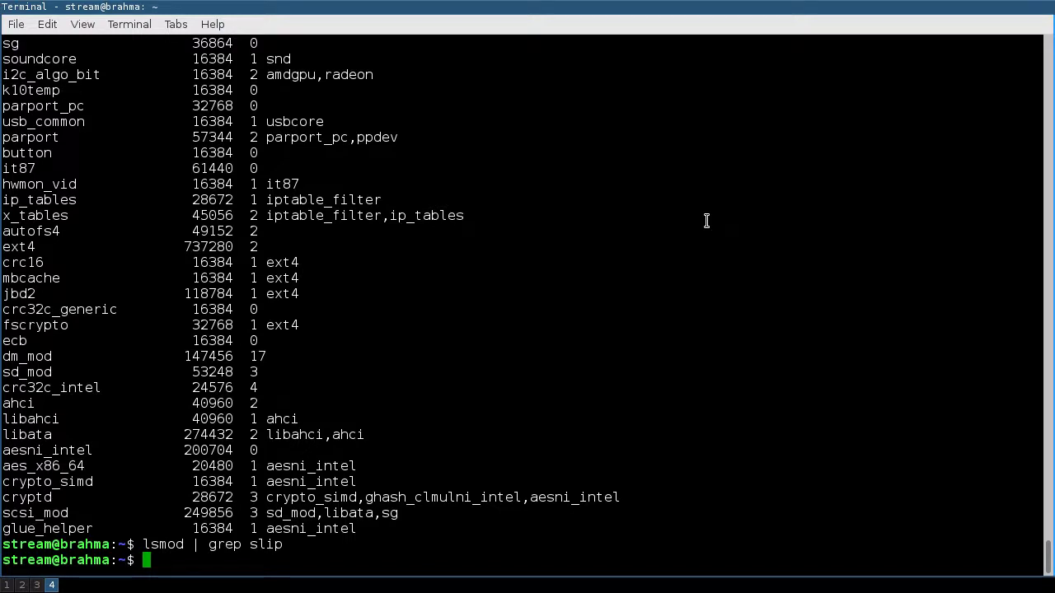
key("Up")
key("Return")
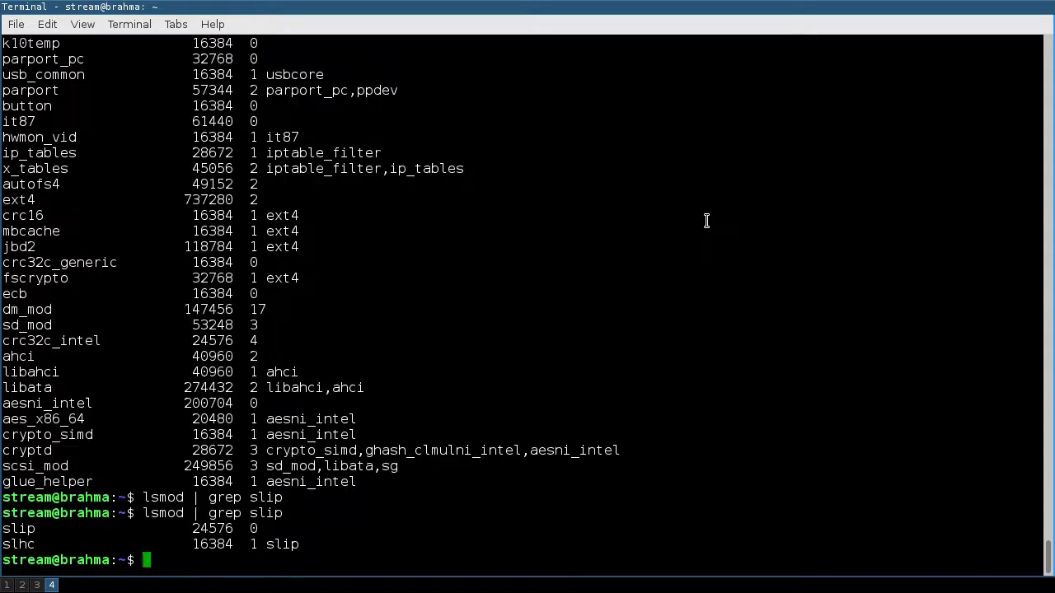
Look up manual pages matching the keyword slip with man -k, and exit the shell
type("sli")
key("ctrl+c")
type("man -k ")
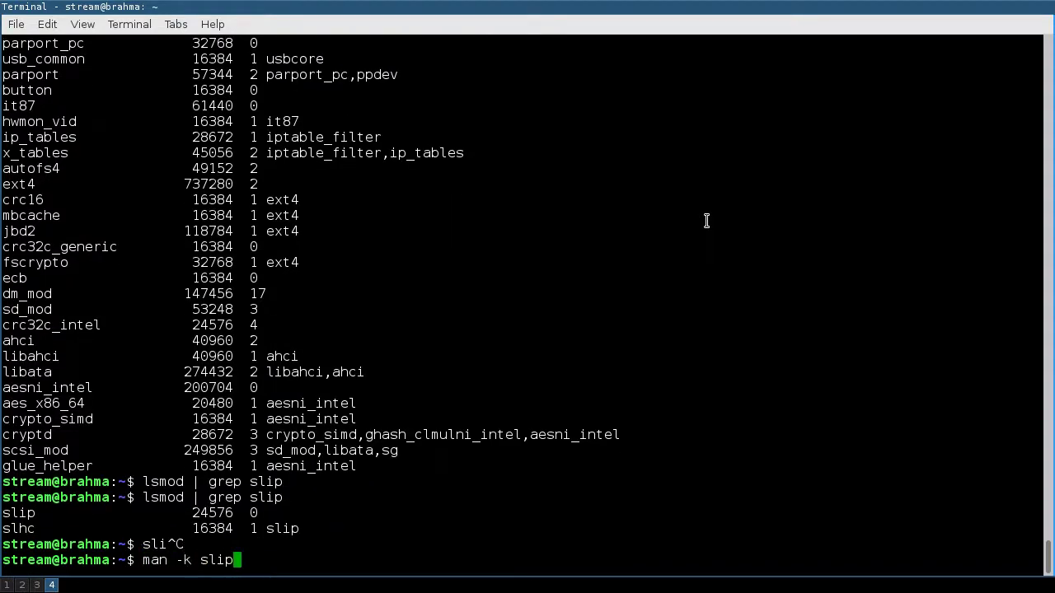
type("slip")
key("Return")
key("ctrl+d")
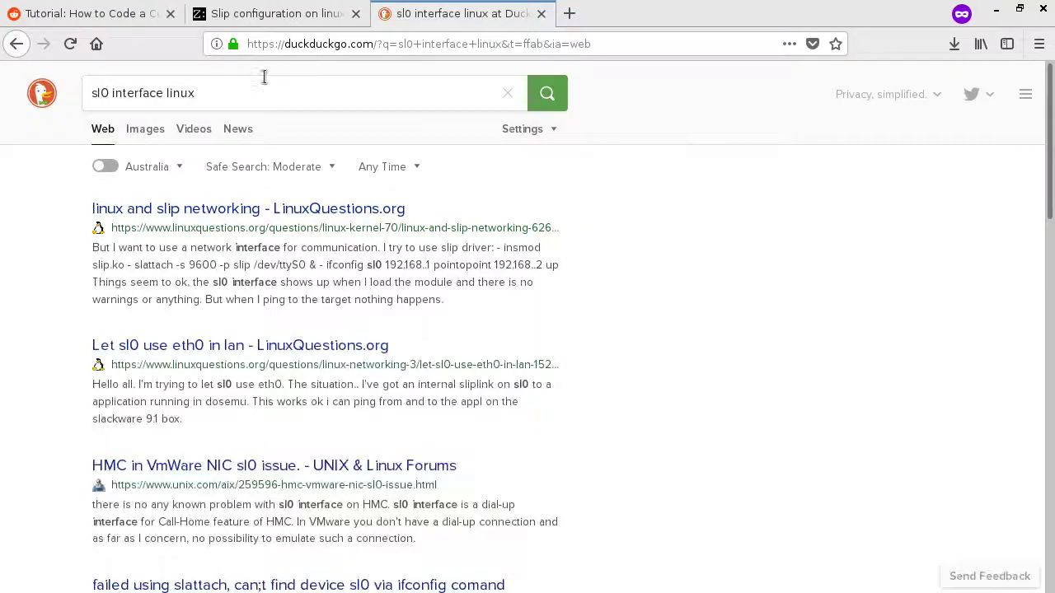
Switch to the browser, search the web for "ip addr linux slip" and look through the results
left_click(266, 77)
triple_click(279, 86)
type("ip a")
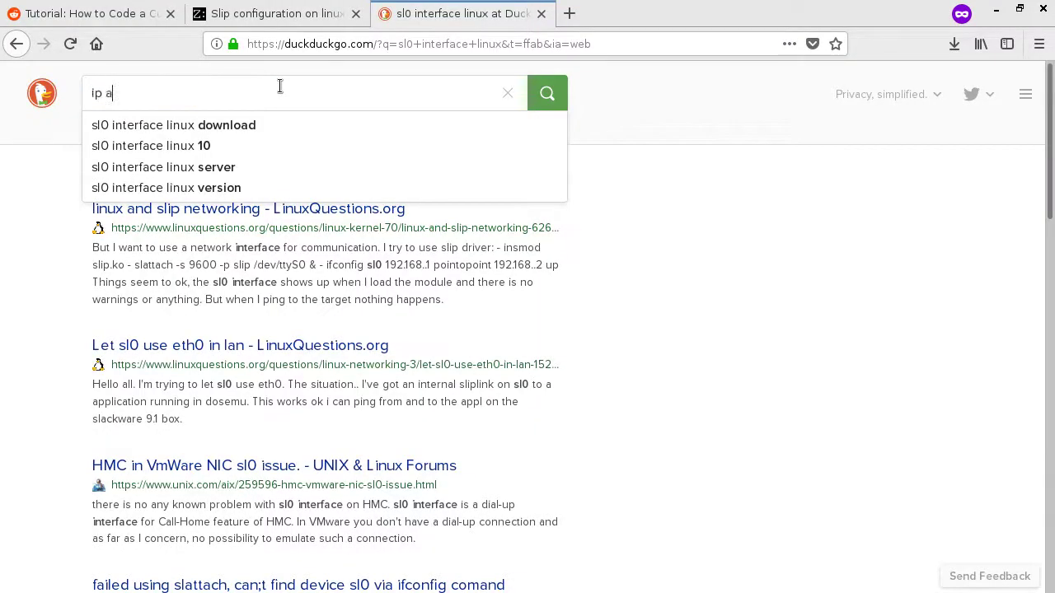
type("ddr linux slip")
key("Return")
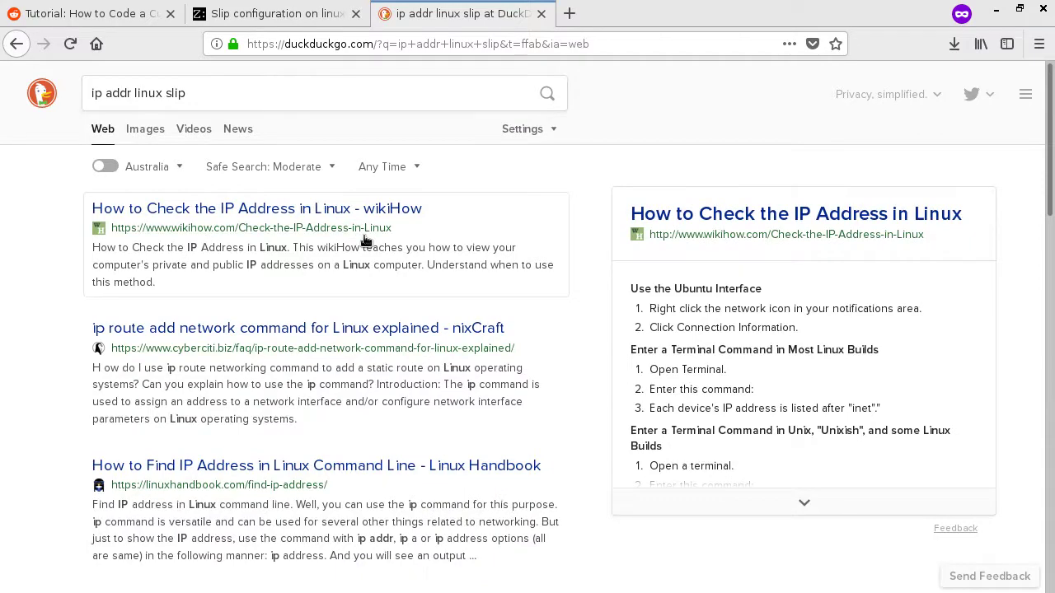
scroll(365, 239, "down", 3)
scroll(365, 239, "down", 2)
right_click(371, 237)
left_click(44, 365)
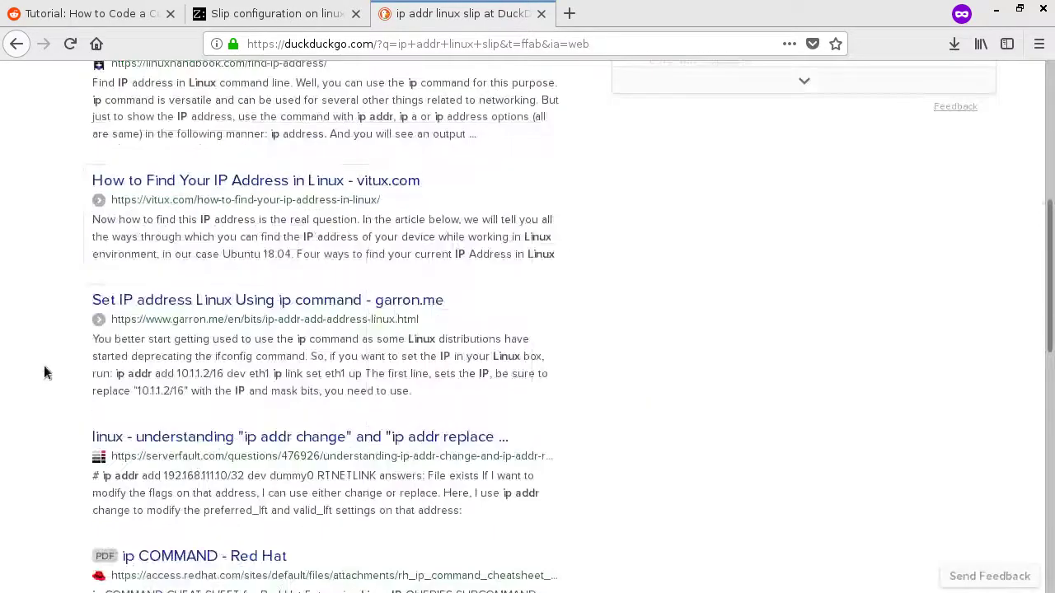
scroll(616, 407, "down", 3)
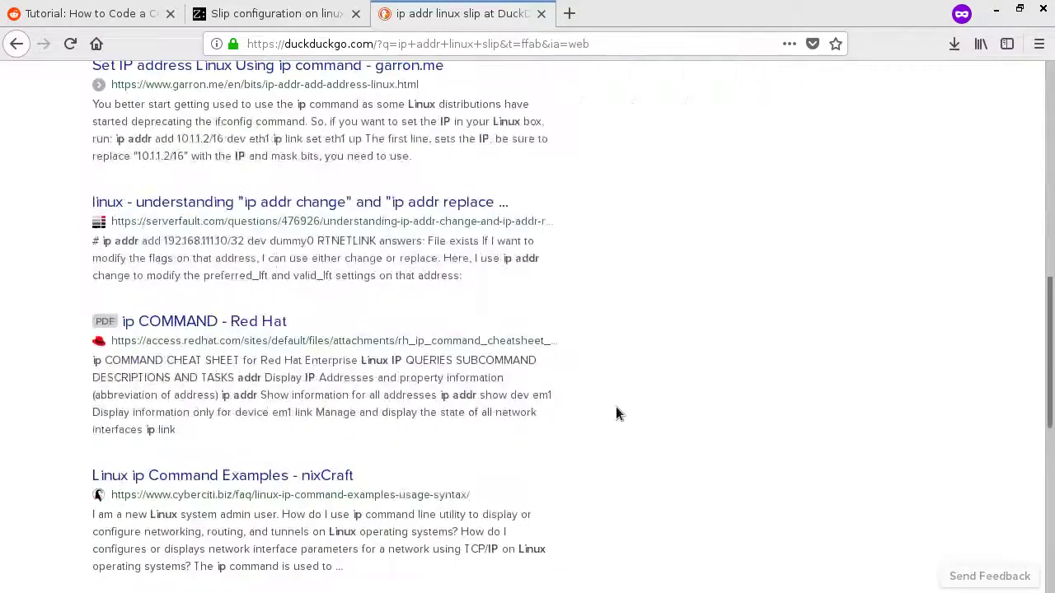
scroll(322, 189, "up", 10)
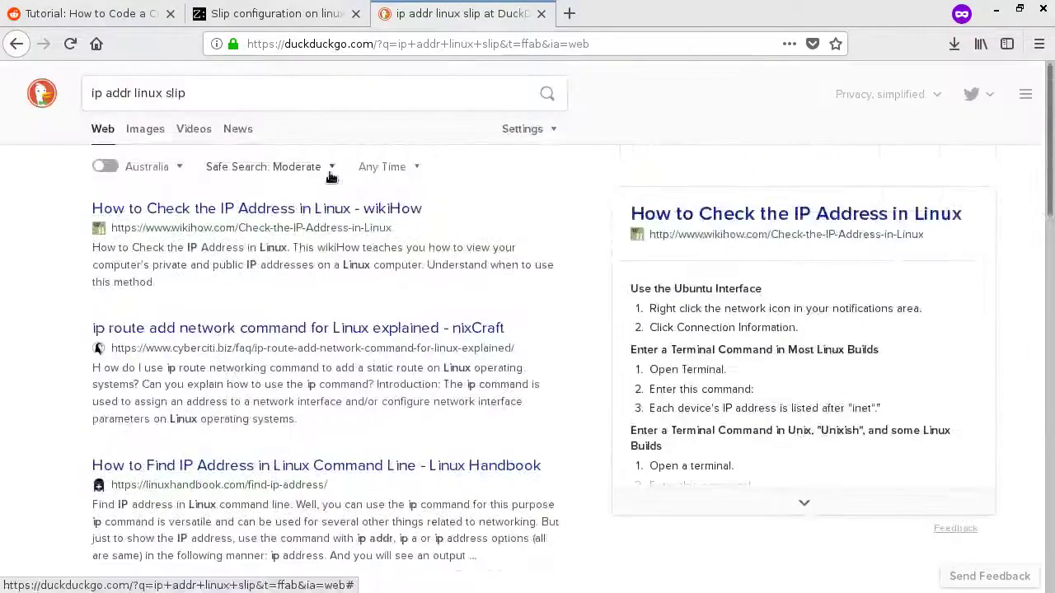
Refine the web search to "ip addr linux slip interface"
left_click(348, 92)
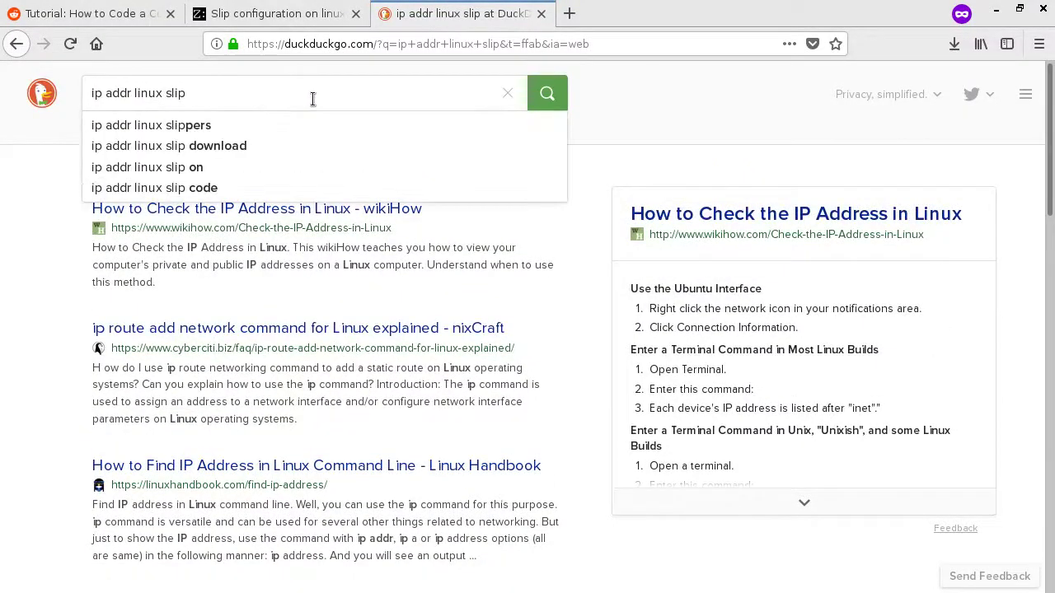
triple_click(318, 98)
left_click(393, 94)
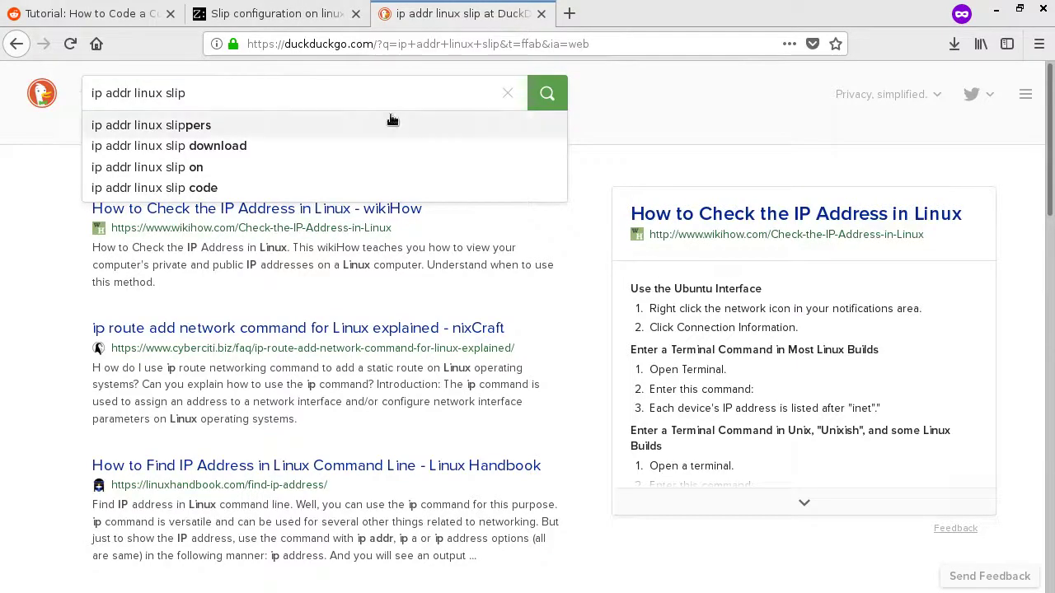
type("interface")
key("Return")
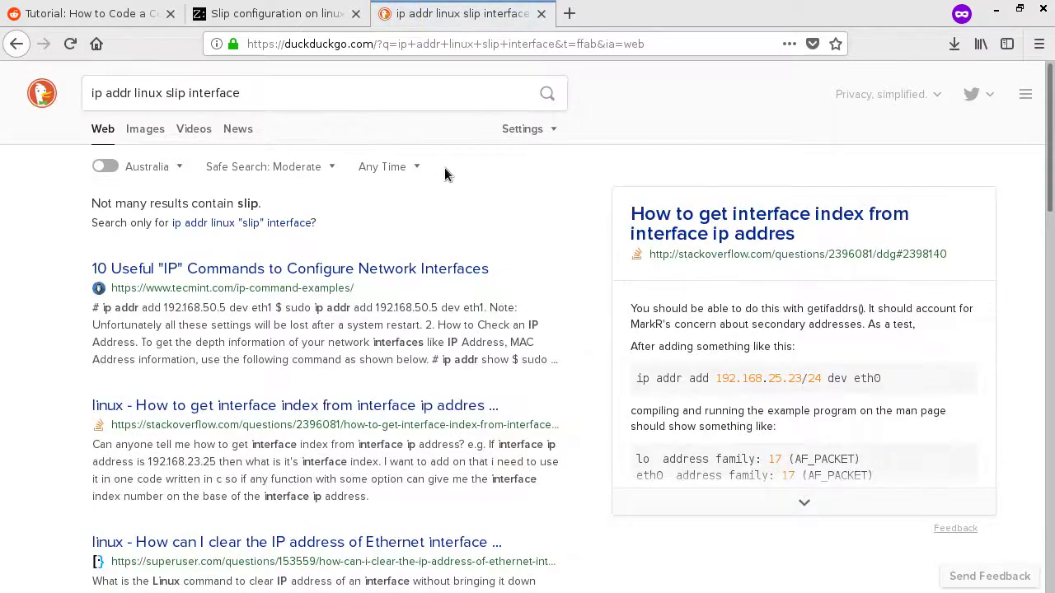
Open the Wikibooks "Linux Networking/SLIP server" result in a new tab and switch to it
scroll(444, 173, "down", 10)
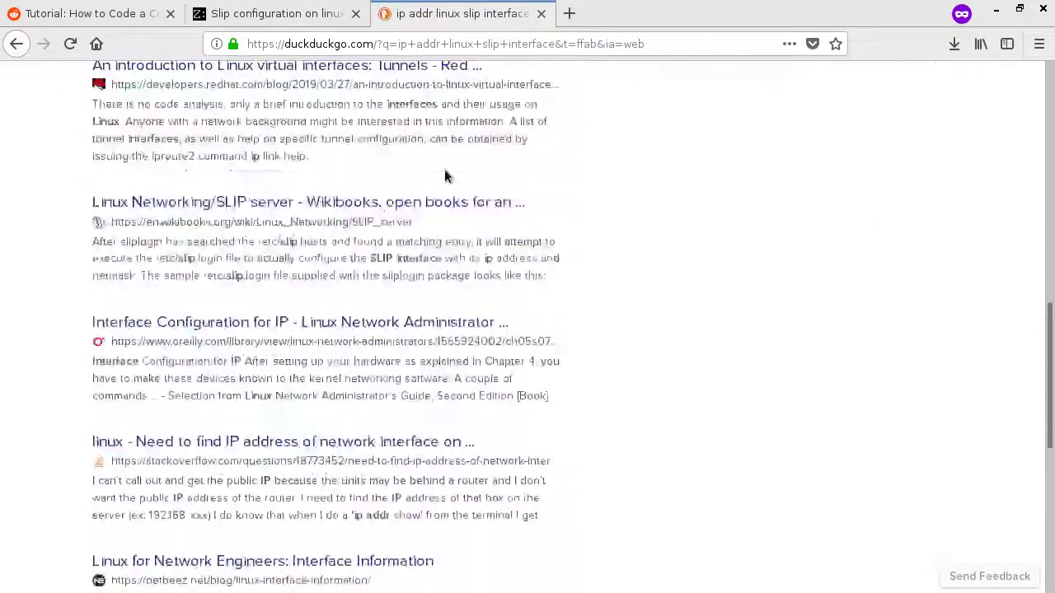
scroll(444, 177, "down", 2)
scroll(444, 177, "up", 2)
right_click(464, 159)
left_click(544, 165)
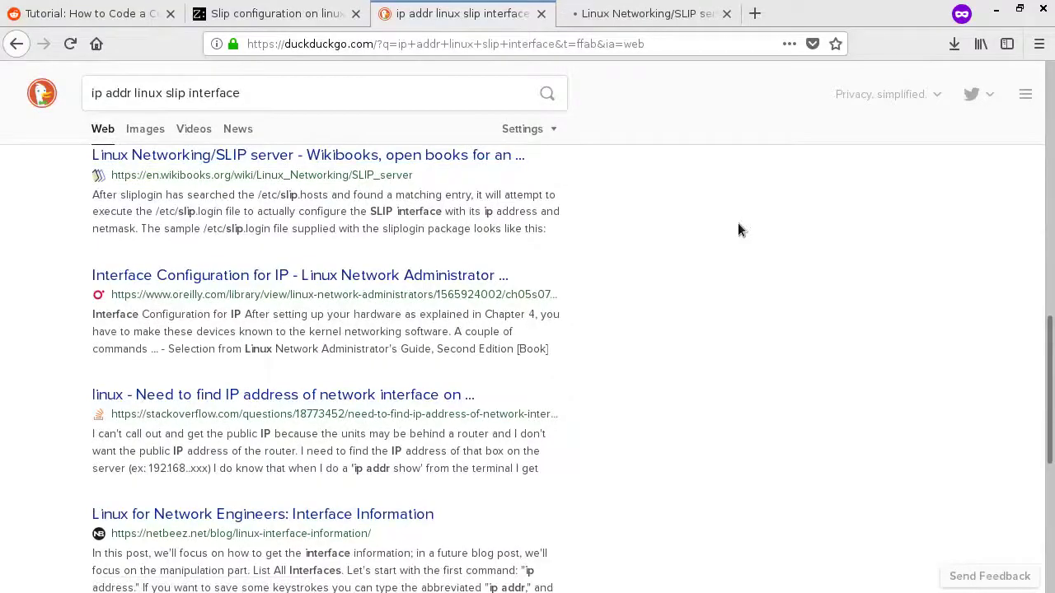
left_click(673, 15)
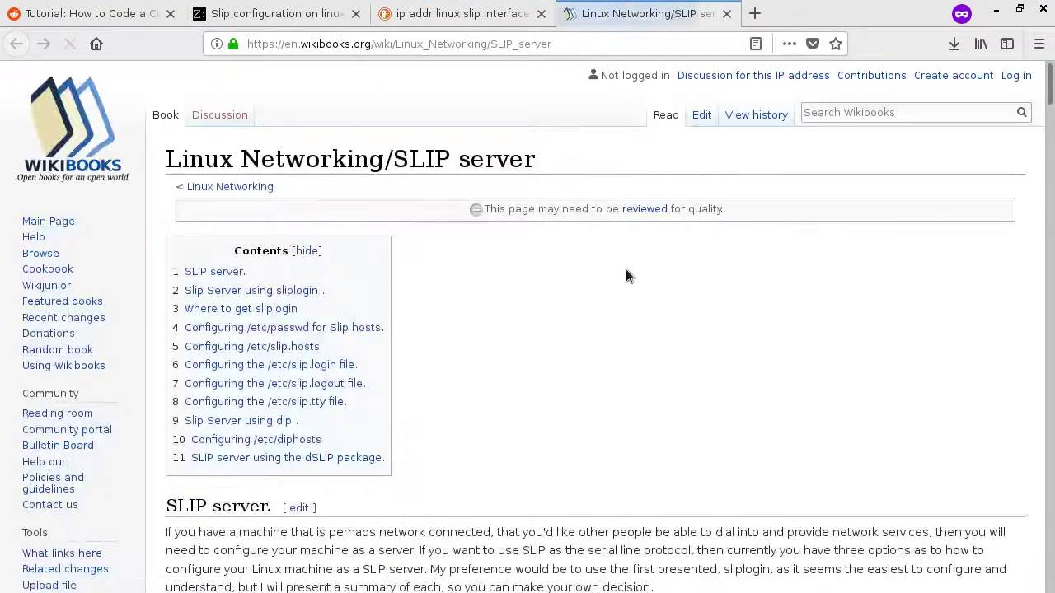
Read through the Wikibooks page's sections on SLIP server configuration with sliplogin, dip and the dSLIP package
scroll(601, 282, "down", 5)
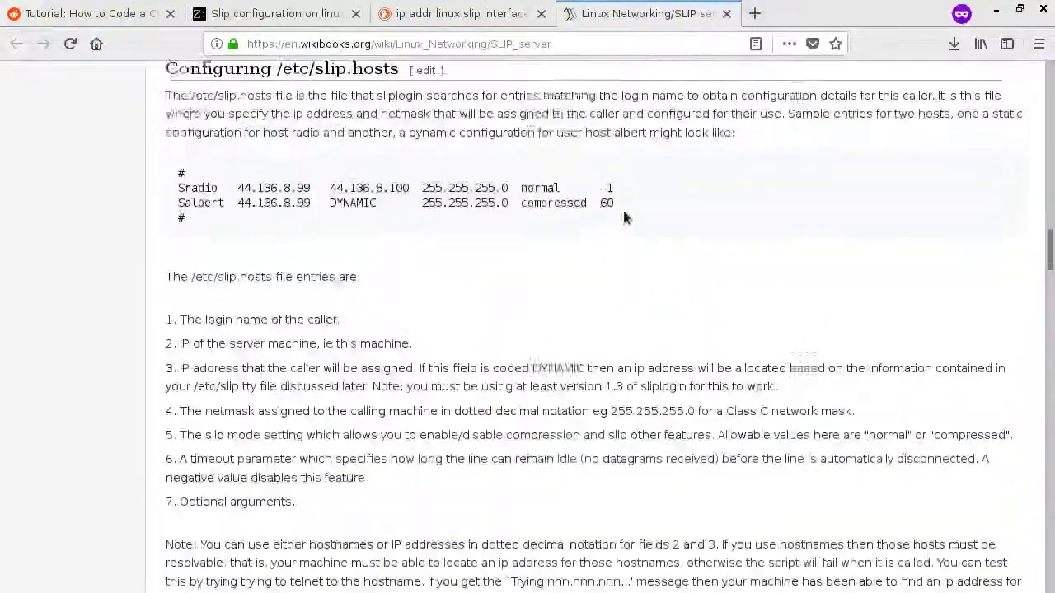
scroll(624, 217, "down", 15)
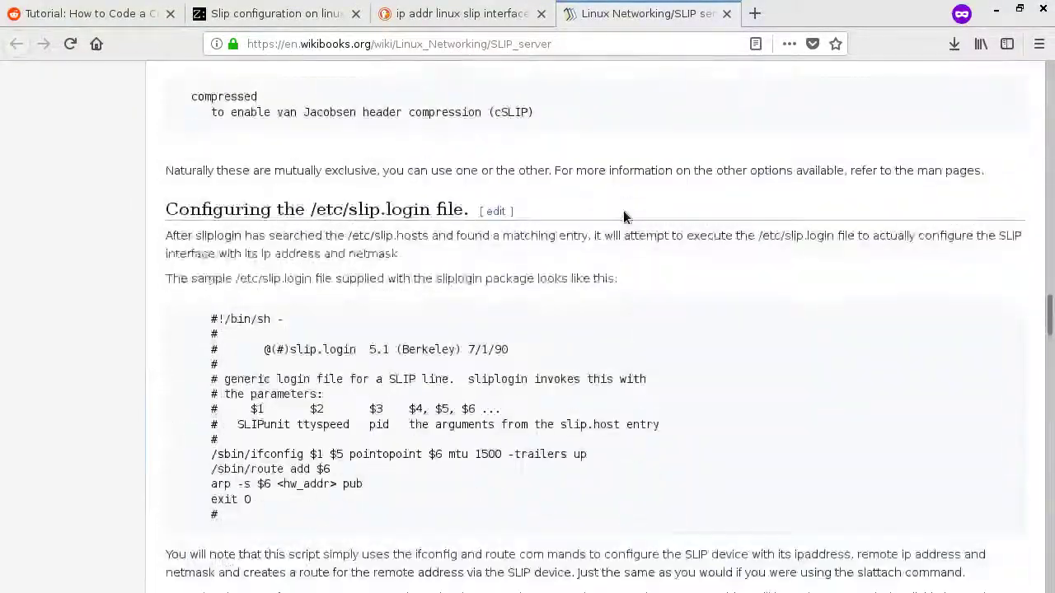
scroll(624, 217, "down", 10)
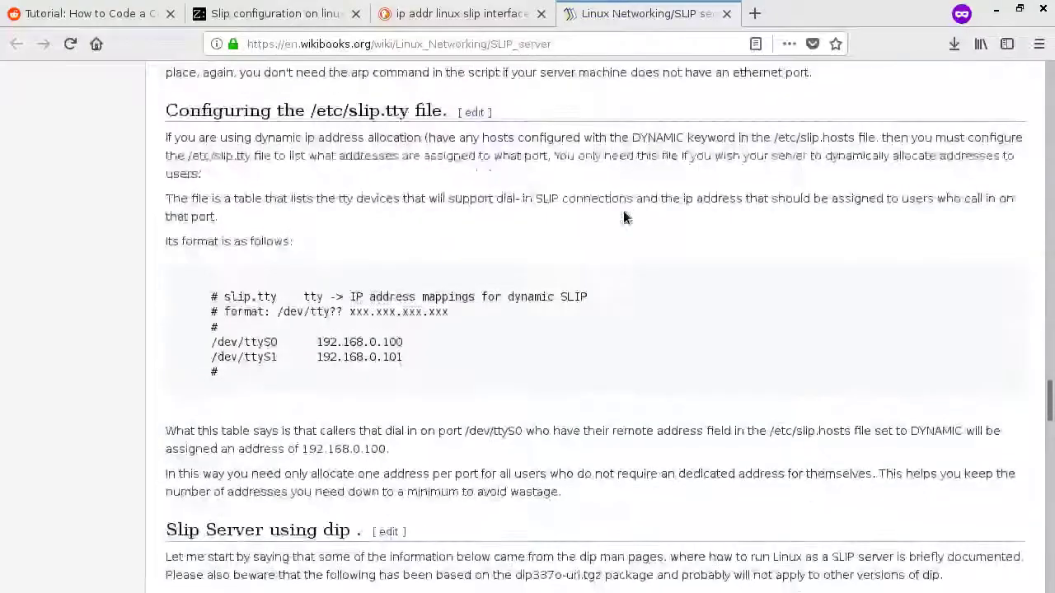
scroll(624, 216, "down", 5)
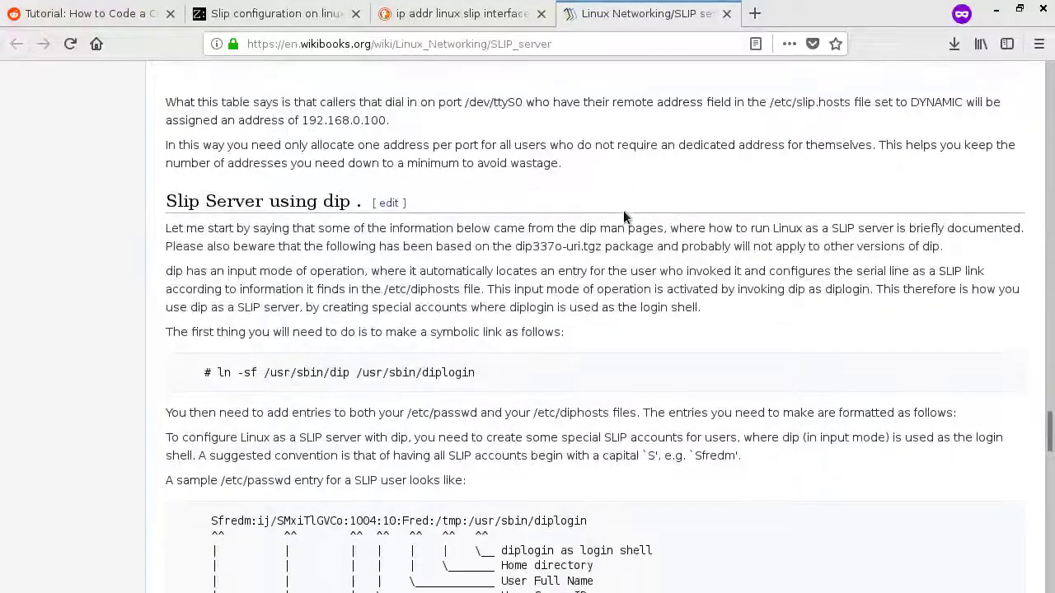
scroll(623, 216, "down", 10)
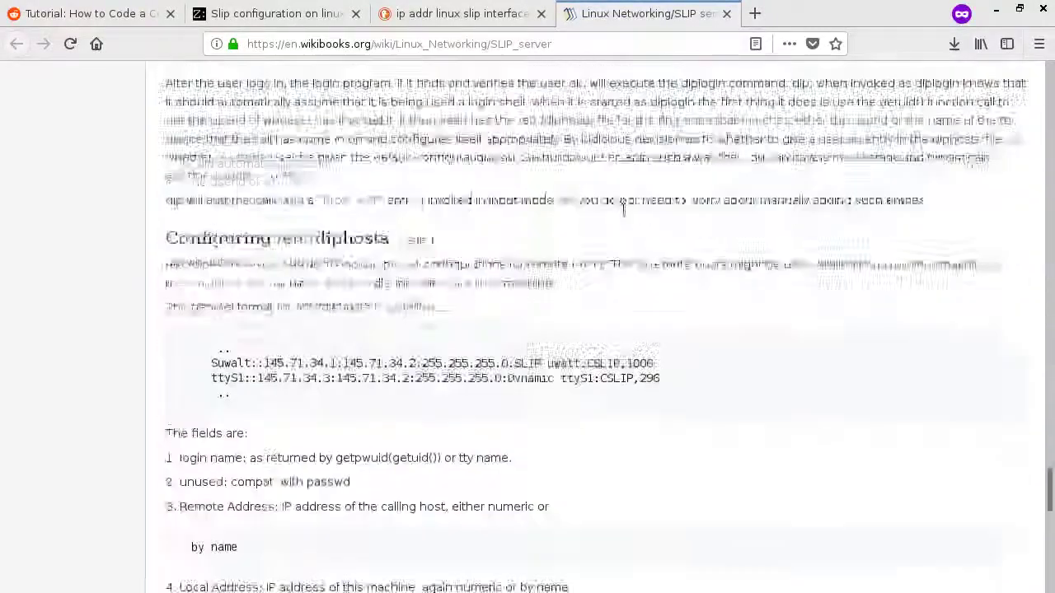
scroll(623, 217, "down", 5)
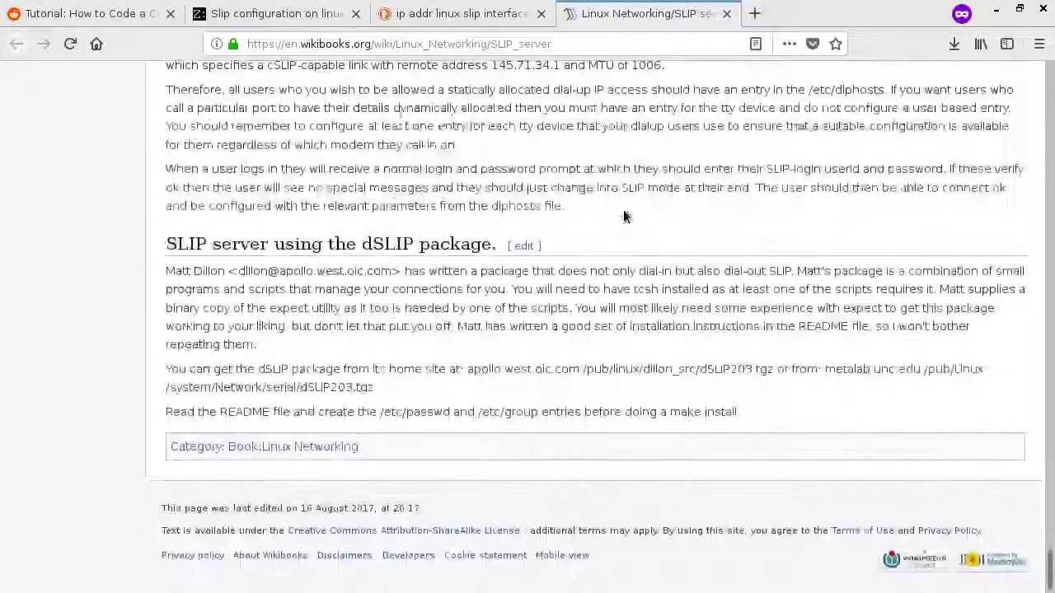
Examine the prerequisites and the slipbox.sh script on the DOSBox wiki's Linux host SLIP configuration page
left_click(332, 15)
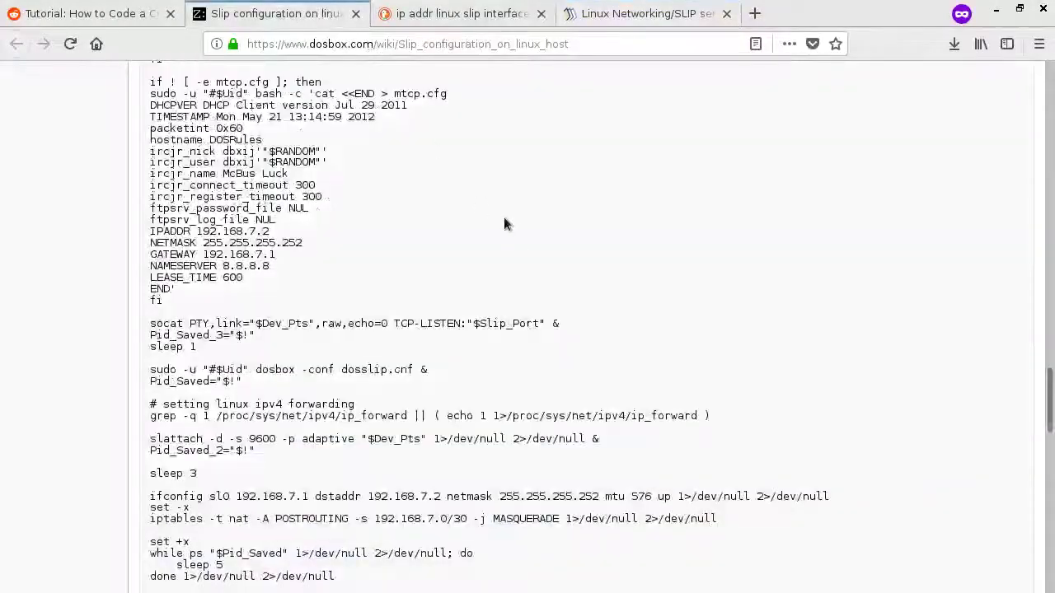
scroll(506, 223, "down", 7)
scroll(507, 222, "up", 7)
scroll(506, 224, "up", 15)
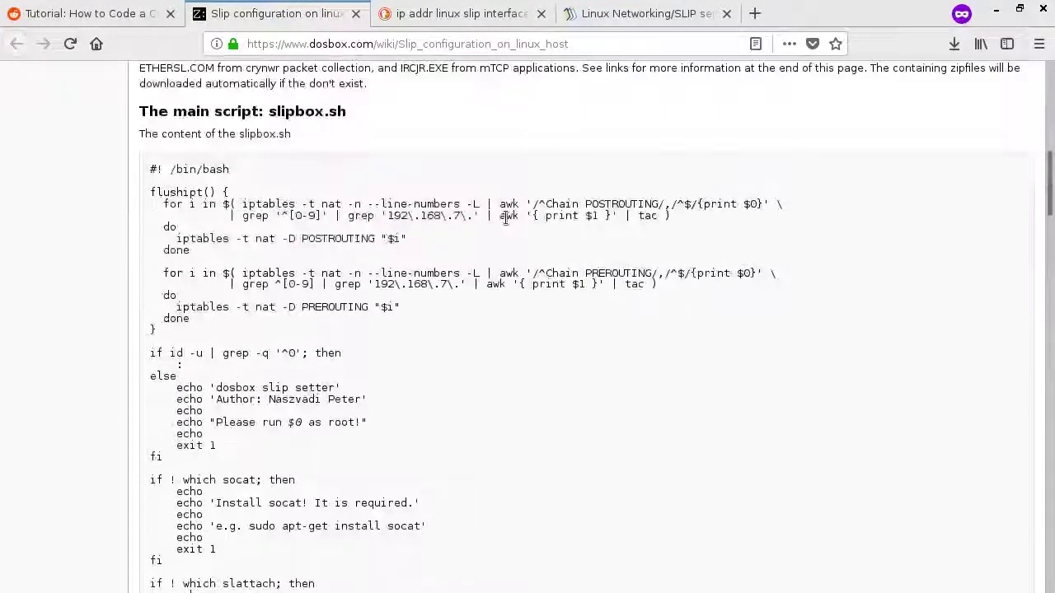
scroll(506, 224, "up", 1)
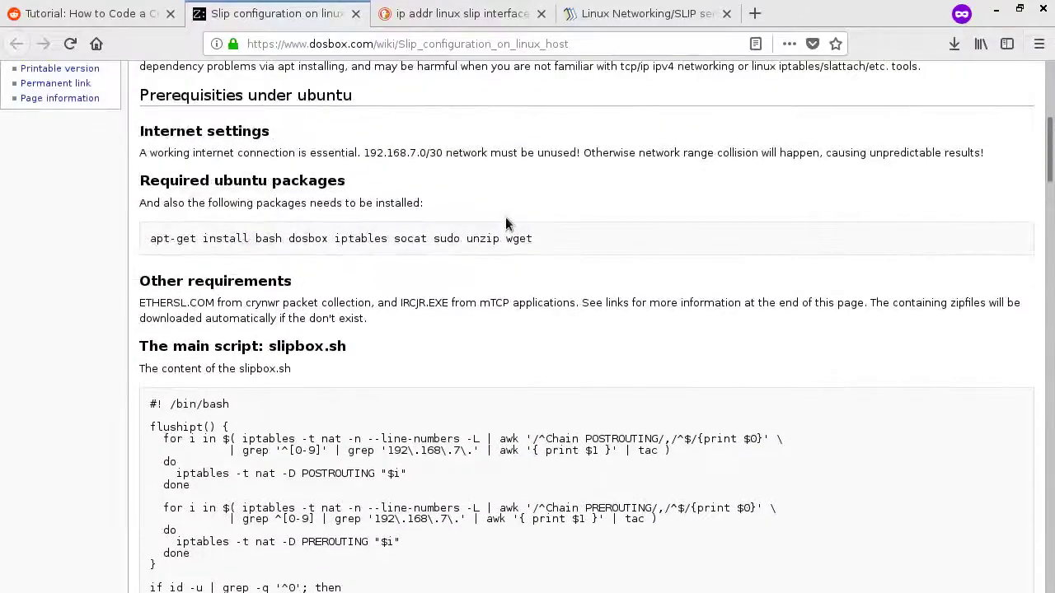
scroll(506, 224, "down", 3)
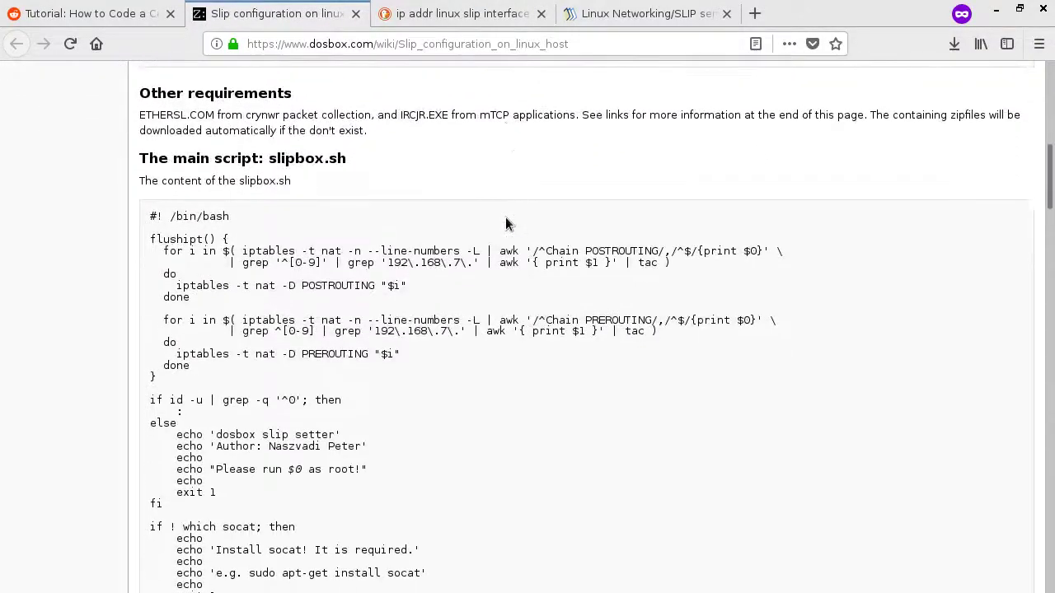
scroll(507, 224, "down", 3)
scroll(506, 224, "down", 2)
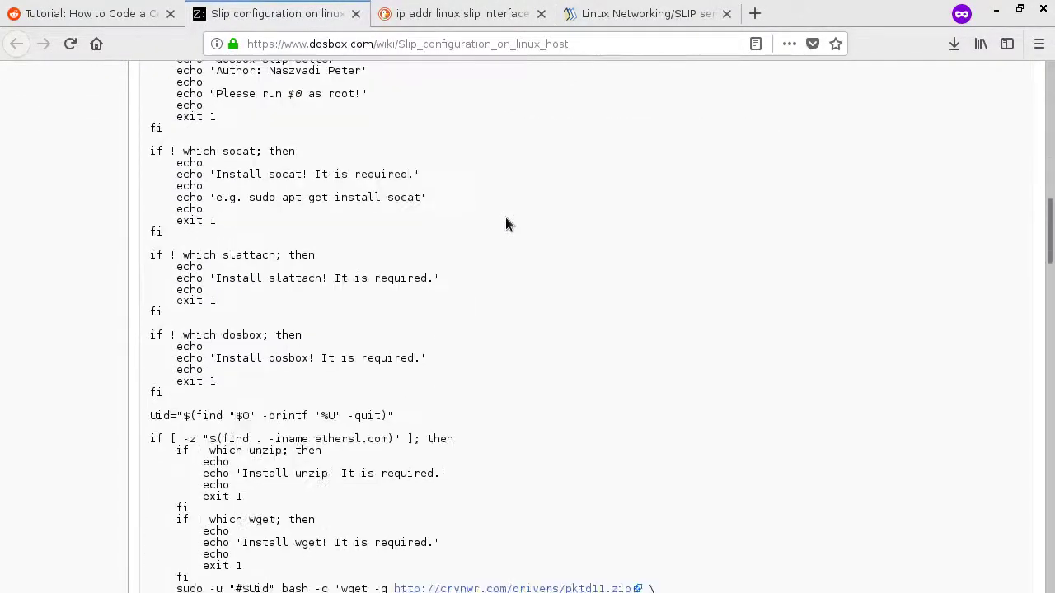
scroll(506, 225, "up", 1)
scroll(506, 218, "down", 10)
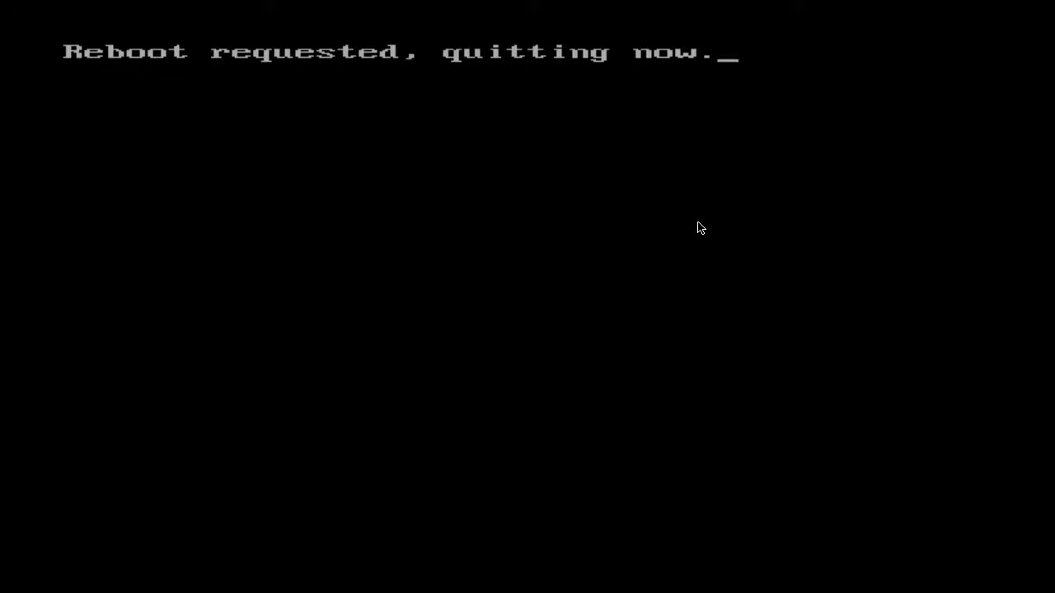
Take DOSBox out of full screen, run killall dosbox in the terminal, and check the DOSBox workspace again
key("alt+p")
key("Escape")
key("alt+Return")
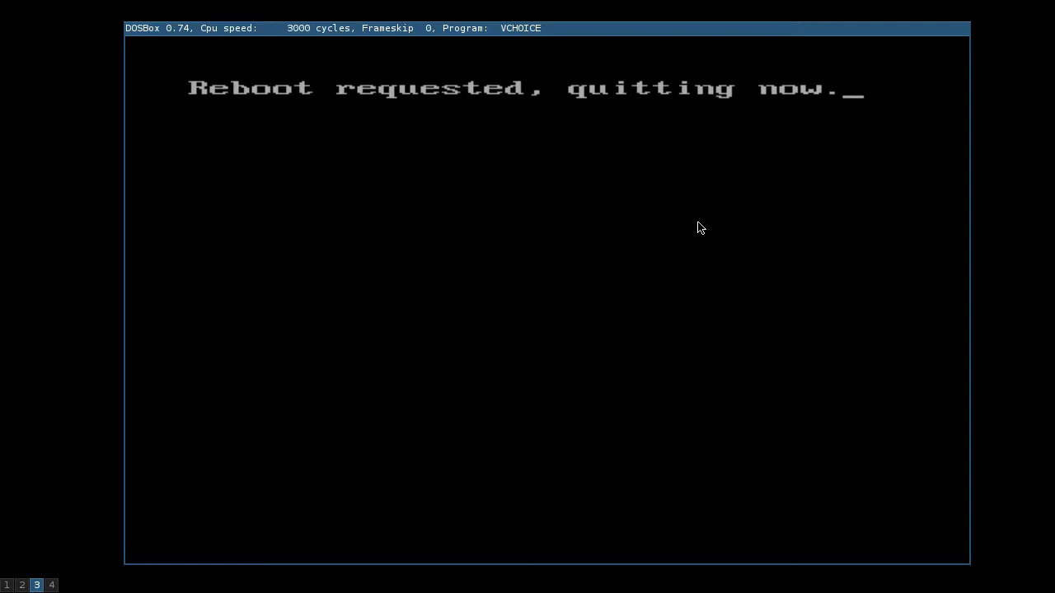
key("alt+4")
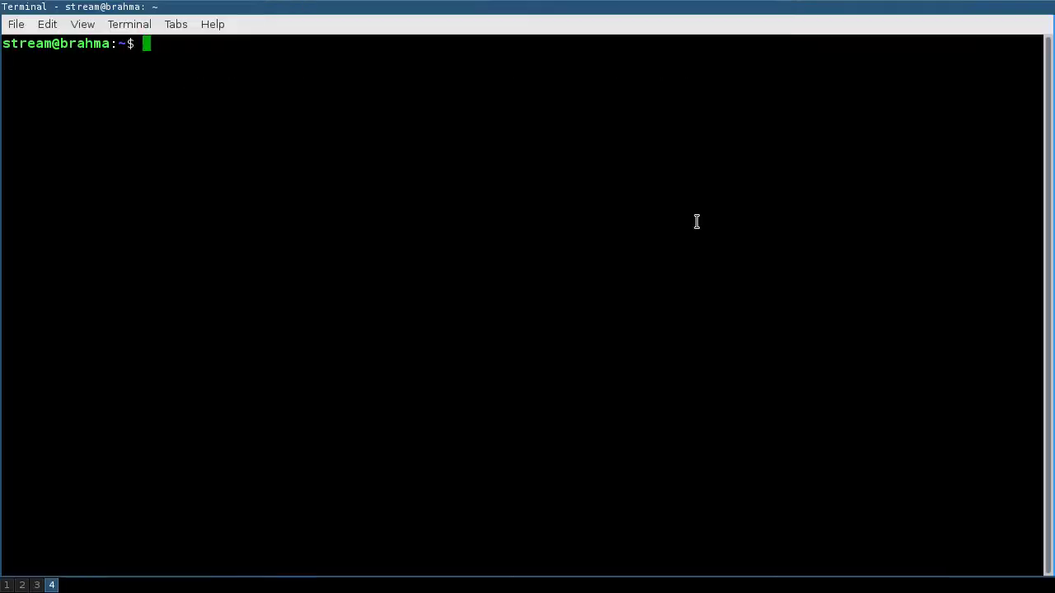
type("killal")
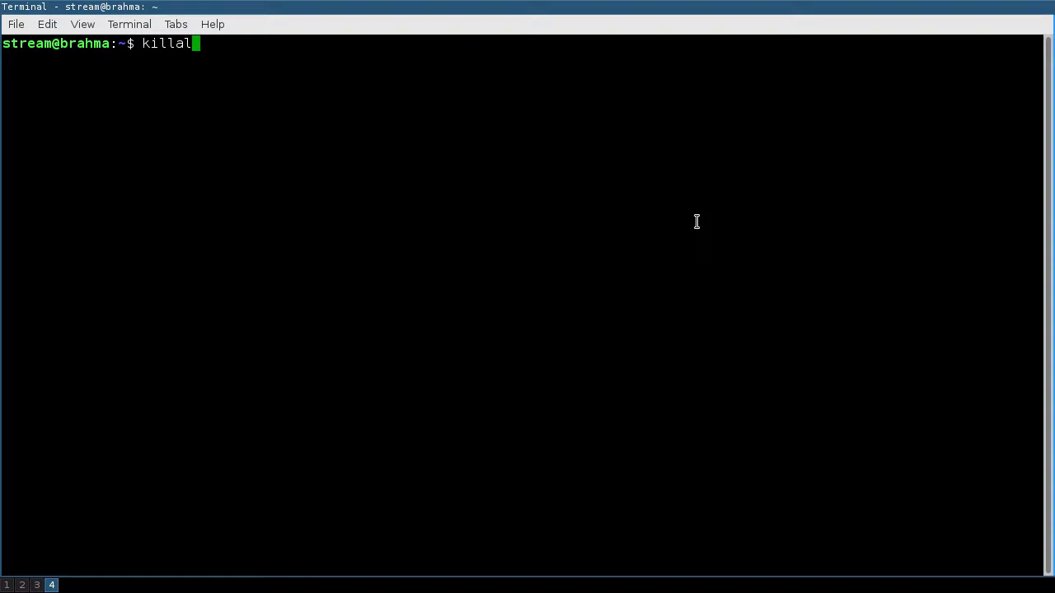
type("l dosbox")
key("Return")
key("alt+3")
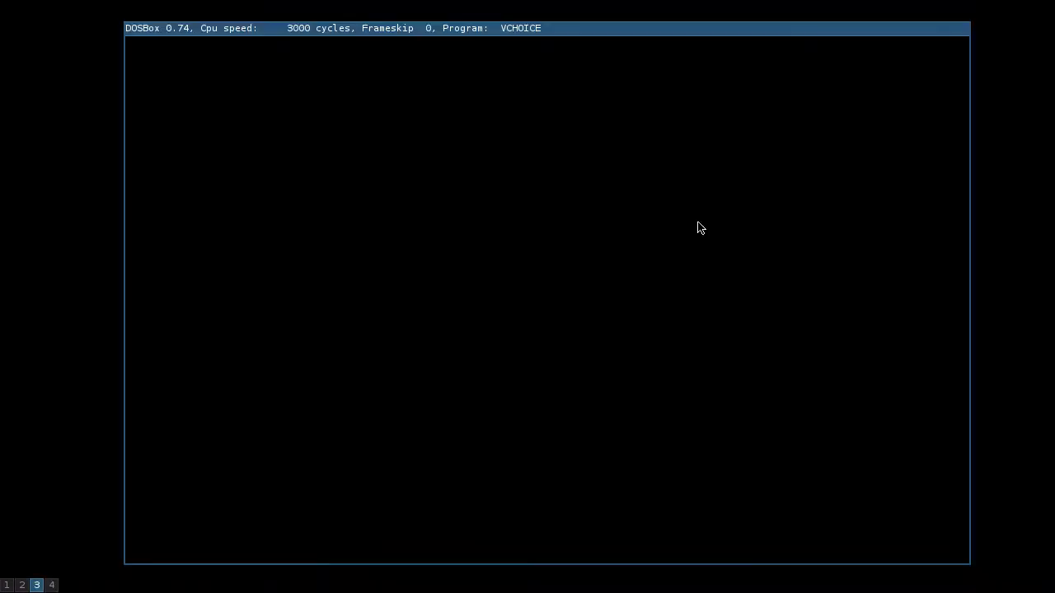
Force-kill the DOSBox process with killall -9 dosbox and open ~/.dosbox/dosbox-0.74.conf in vi
key("alt+4")
key("Up")
key("Left")
key("Left")
key("Left")
key("Left")
key("Left")
key("Left")
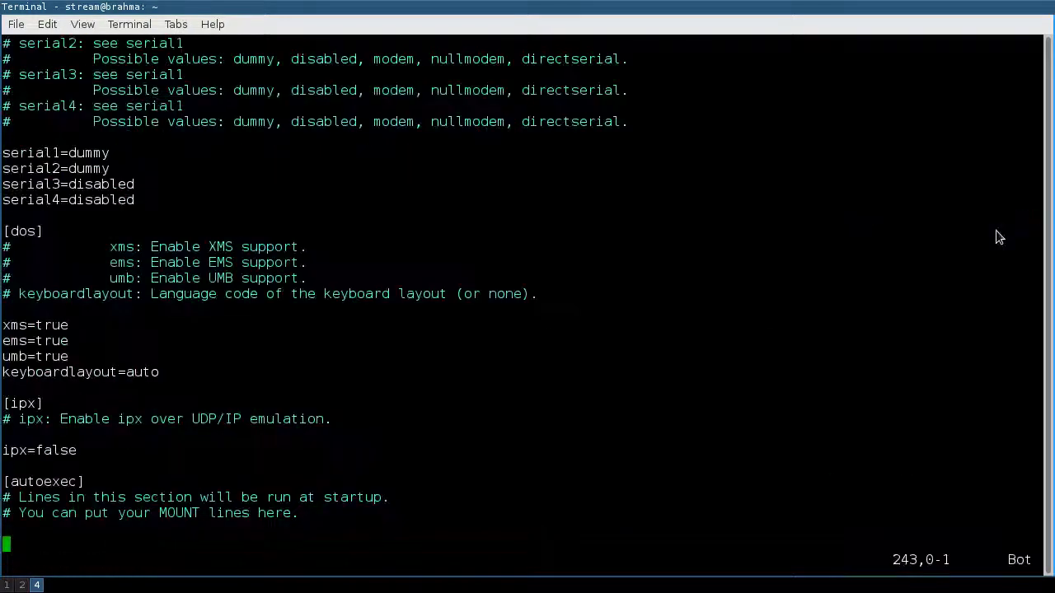
Add the line "imgmount d ~/DOS/FD12CD.ISO -t iso" at the end of the [autoexec] section
key("k")
key("o")
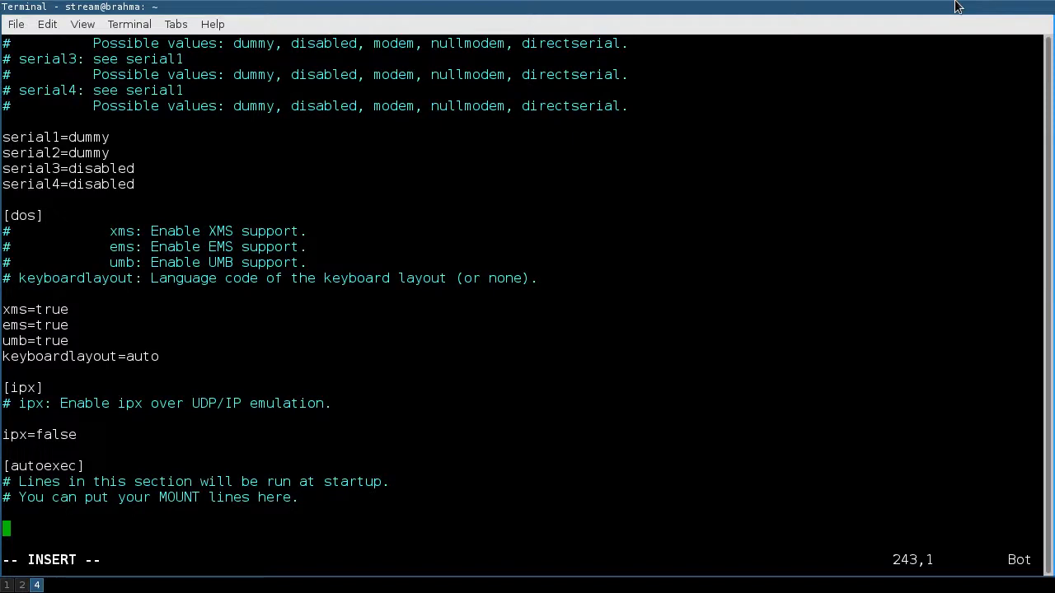
type("imgmount d ")
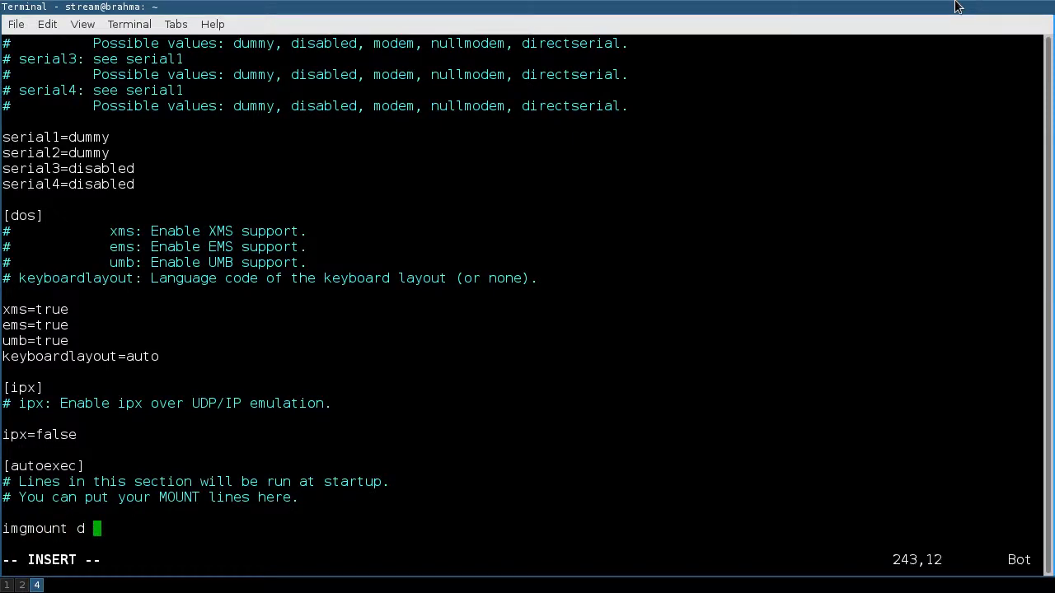
type("~/DOS/")
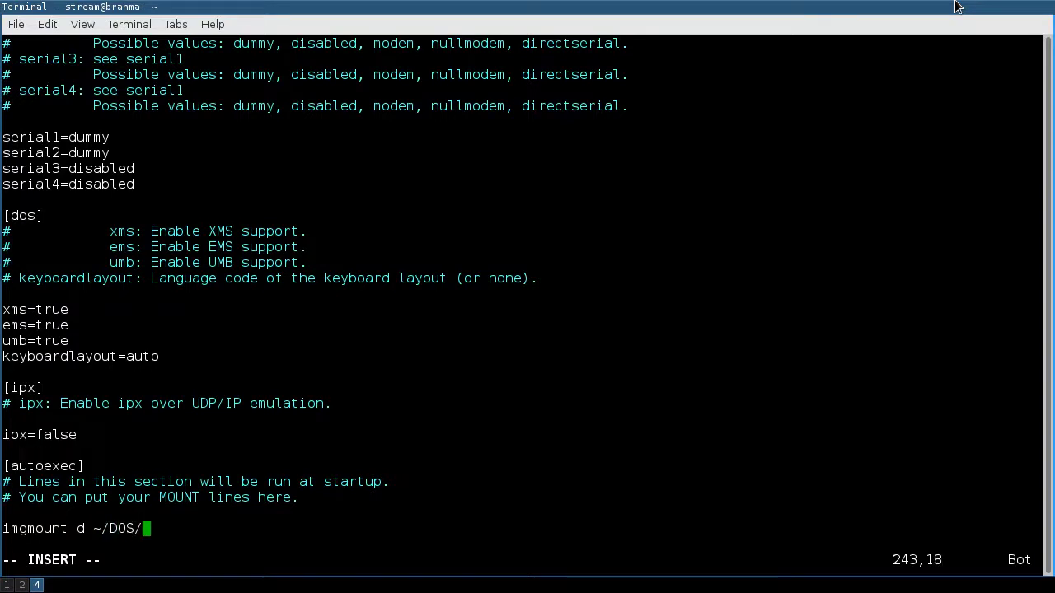
type("FD12CD.IS")
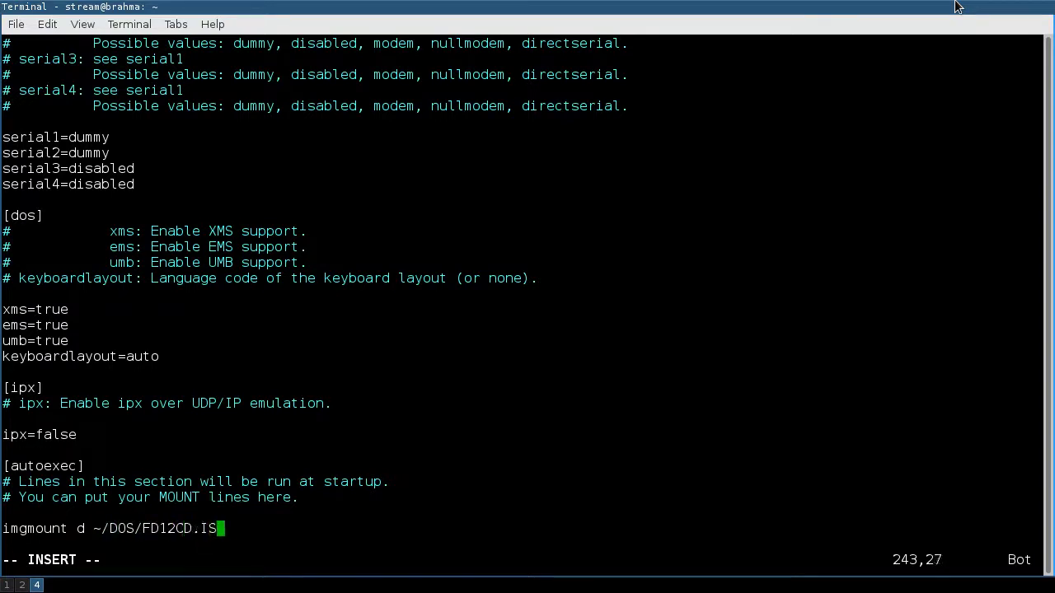
type("O -t iso")
key("Escape")
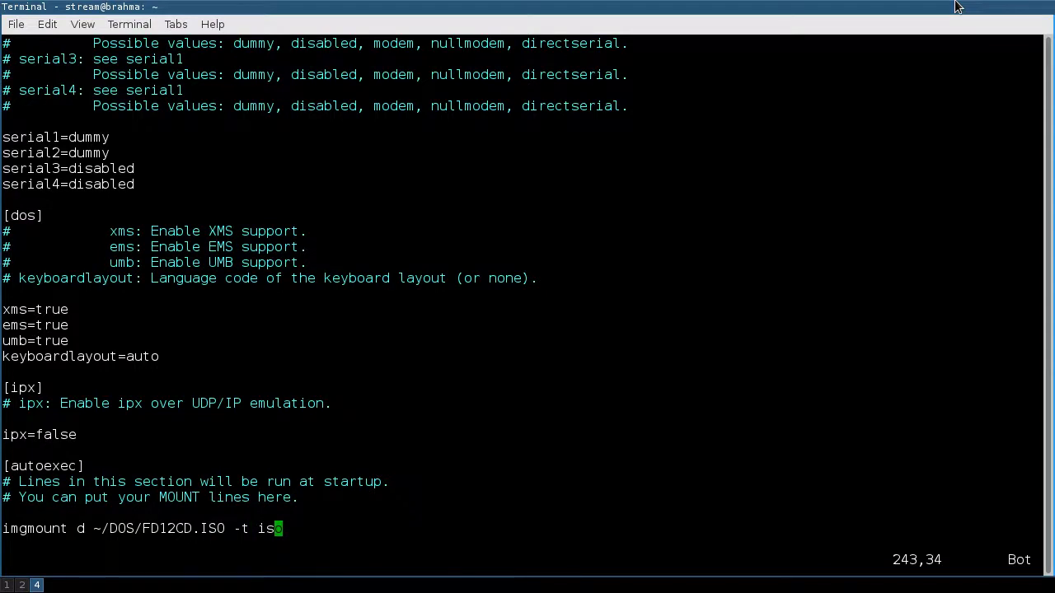
Duplicate the imgmount line and insert "mount c ~/DOS/C" above the two imgmount lines
key("y")
key("y")
key("p")
key("w")
key("w")
key("k")
key("k")
type("omount c ~/")
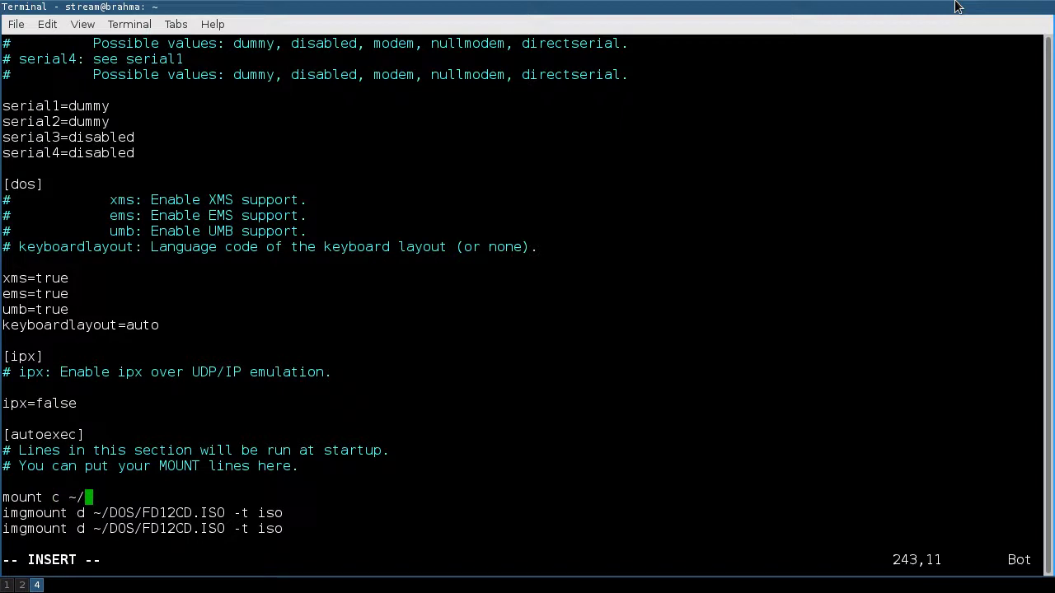
type("DOS/C")
key("Escape")
Suspend the editor, change to the DOS directory in the shell and list its contents
key("shift+g")
key("ctrl+z")
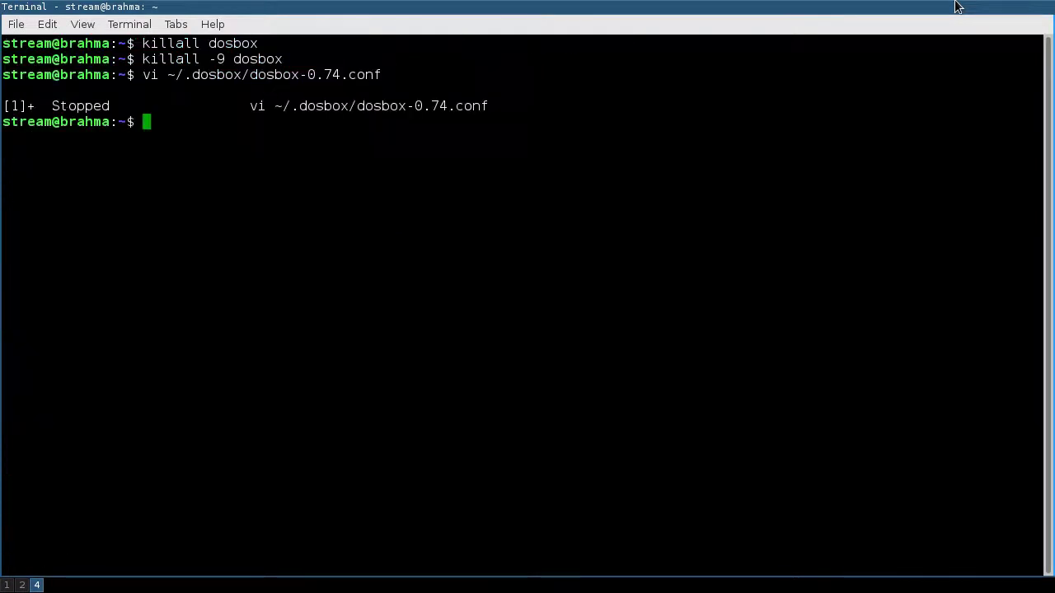
type("cd DOS")
key("Return")
type("ls")
key("Return")
type("mkdir C")
key("Return")
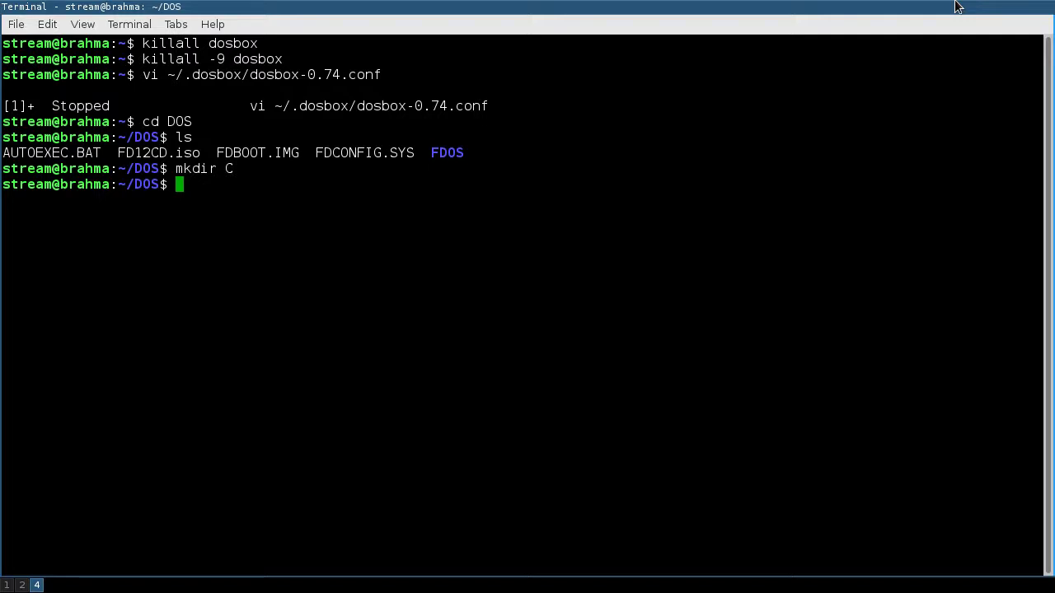
type("rmdir C")
key("Return")
Resume the suspended editor and change the drive C mount path to ~/DOS/
type("fg")
key("Return")
key("k")
key("k")
key("k")
key("dollar")
key("x")
Clear the text of the duplicate imgmount line, leaving an empty last line
key("j")
key("j")
key("l")
key("l")
key("l")
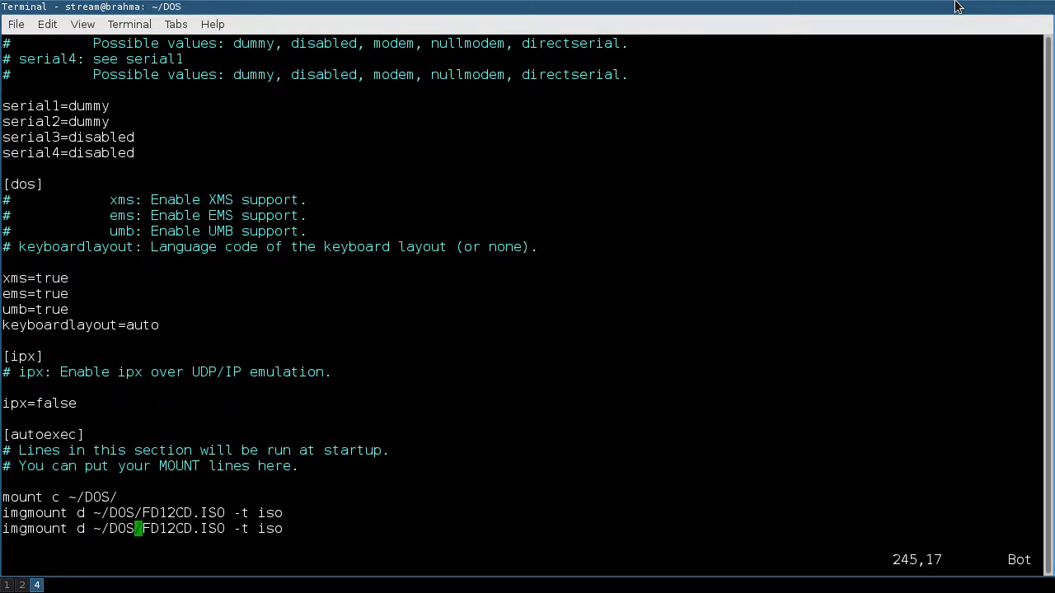
type("0D")
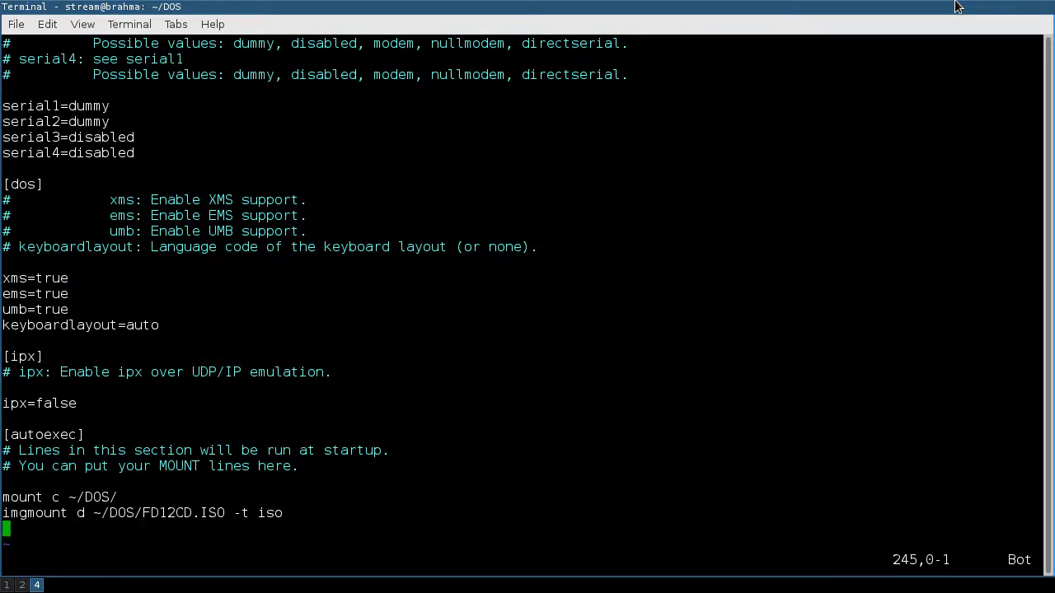
Add the lines "C:" and "autoexec" after the imgmount line, then save the configuration file and quit vi
type("iC:")
key("Return")
type("autoexec")
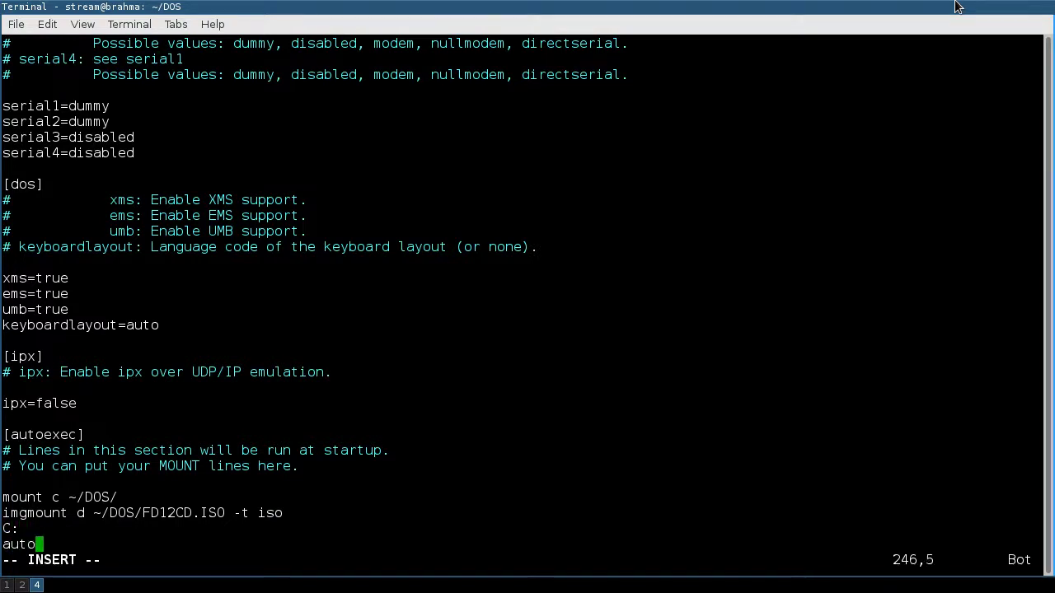
key("Escape")
key("k")
key("k")
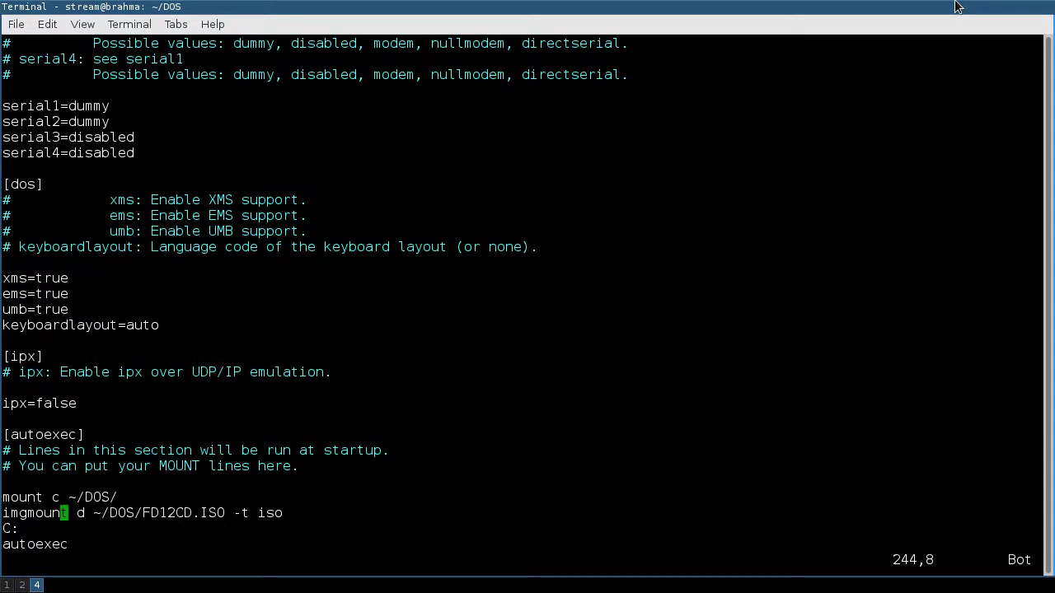
type(":wq")
key("Return")
Launch DOSBox with the edited configuration and switch it to full screen
key("alt+p")
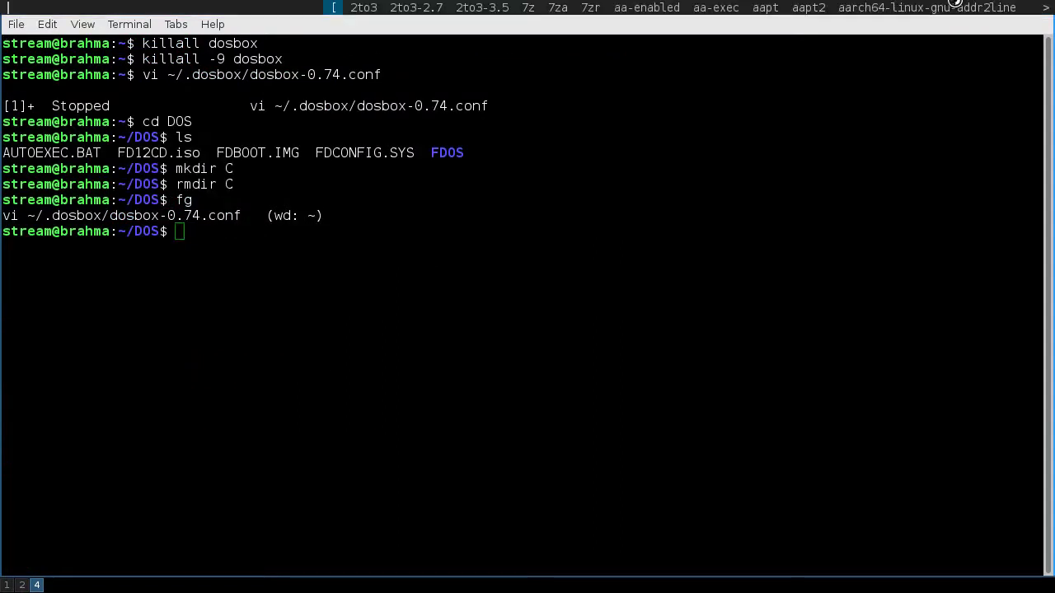
type("dos")
key("Return")
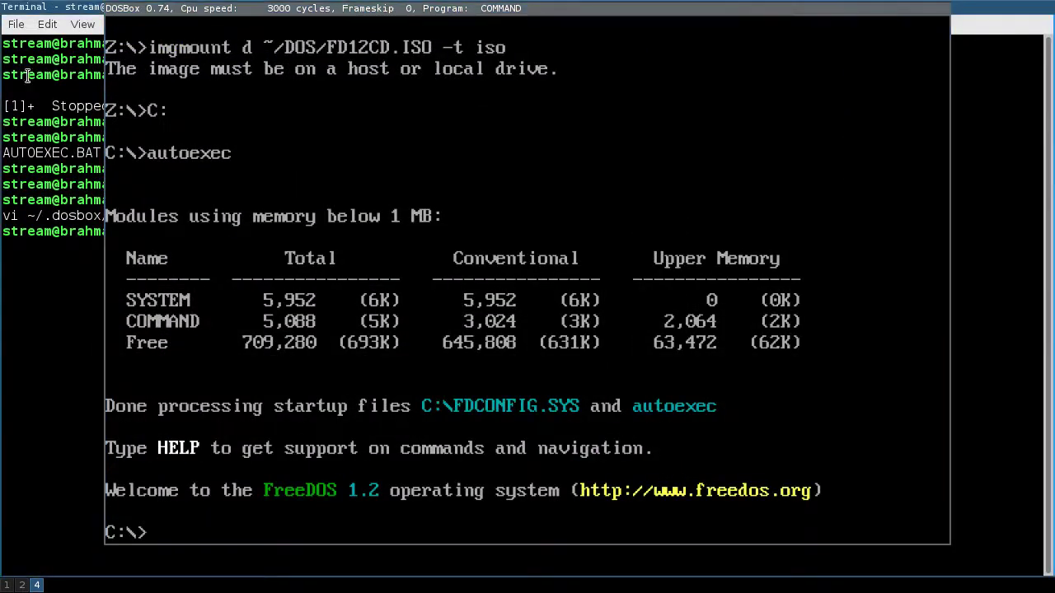
key("alt+Return")
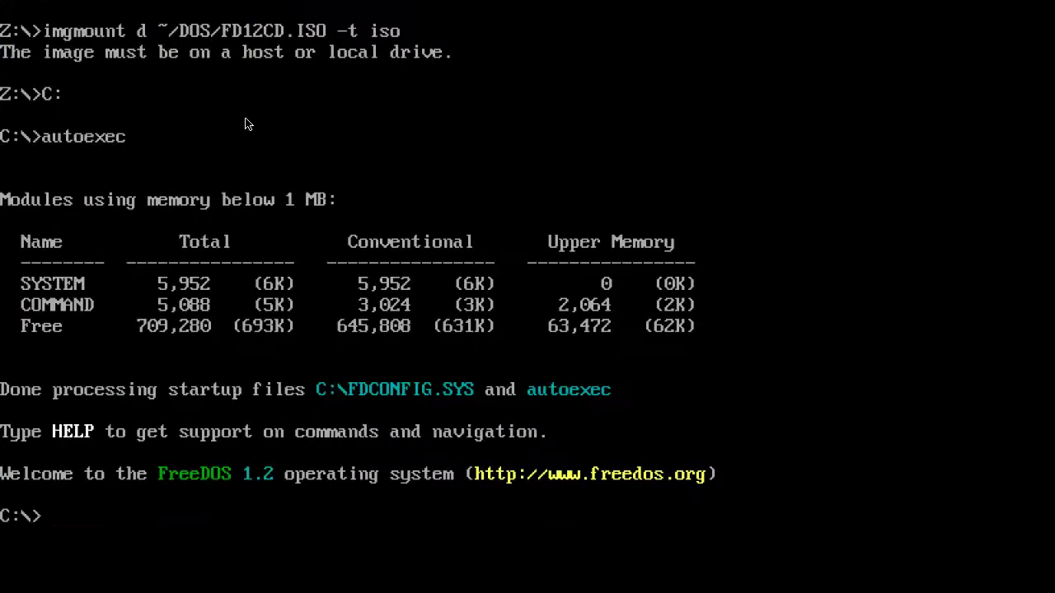
Try to run fdimples at the C:\ prompt and list the entries starting with "fd"
type("fdimples")
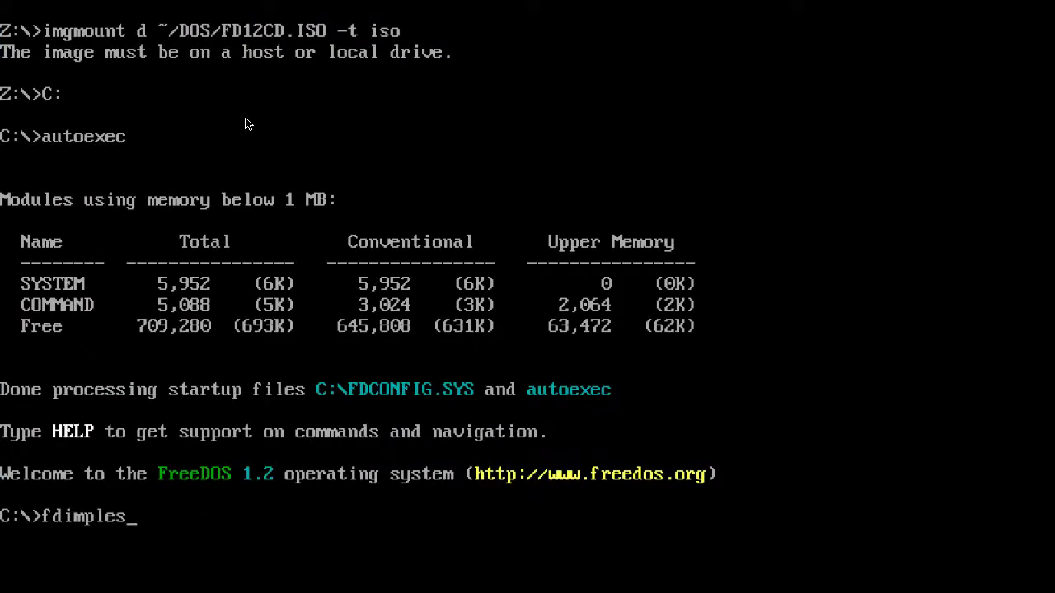
key("Return")
type("fd")
key("Tab")
key("BackSpace")
key("BackSpace")
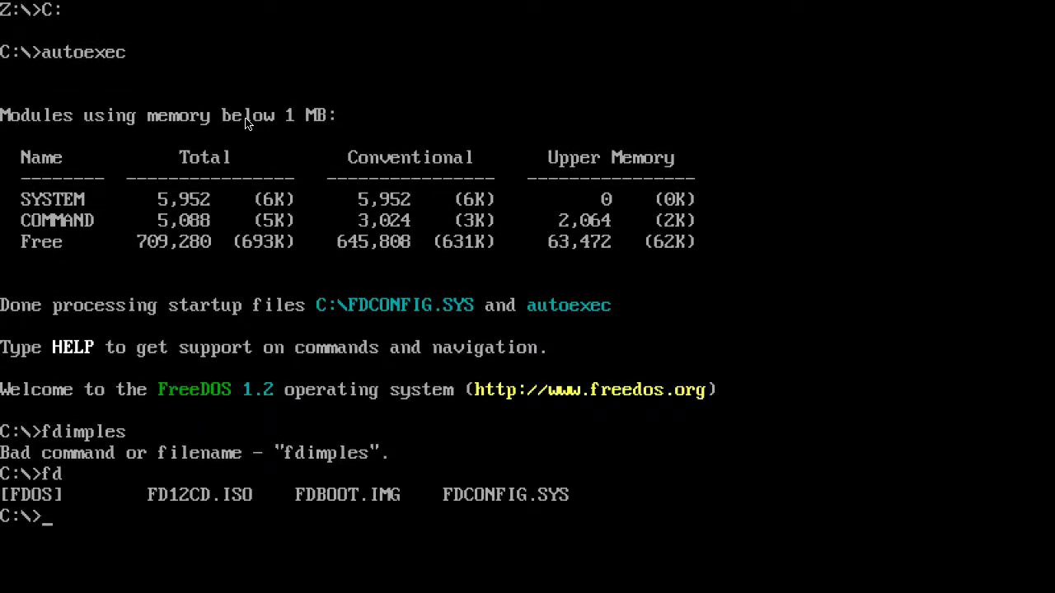
type("D:")
key("BackSpace")
key("BackSpace")
type("fdos\\f")
key("BackSpace")
key("alt+Tab")
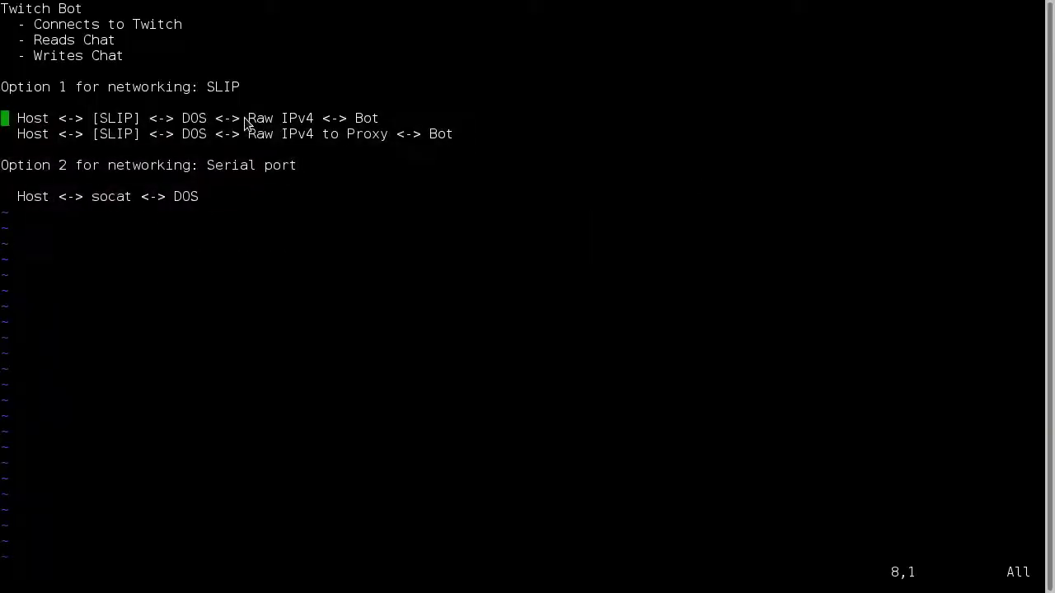
key("alt+Tab")
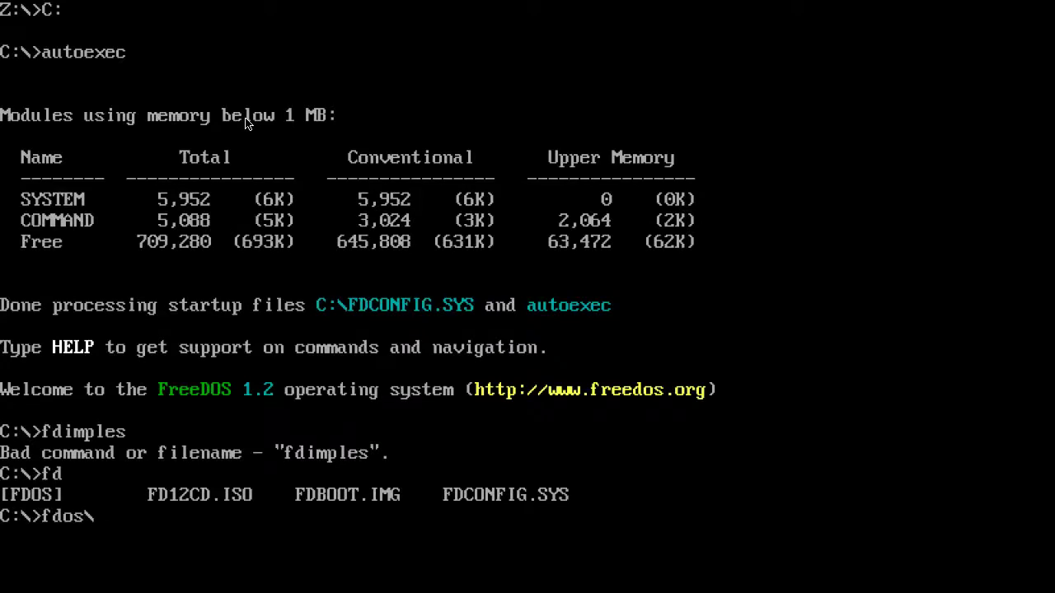
key("BackSpace")
key("Home")
type("cd")
key("BackSpace")
key("BackSpace")
key("BackSpace")
key("Return")
Change to the FDOS directory and list its contents
type("cd fdos")
key("Return")
type("dir")
key("Return")
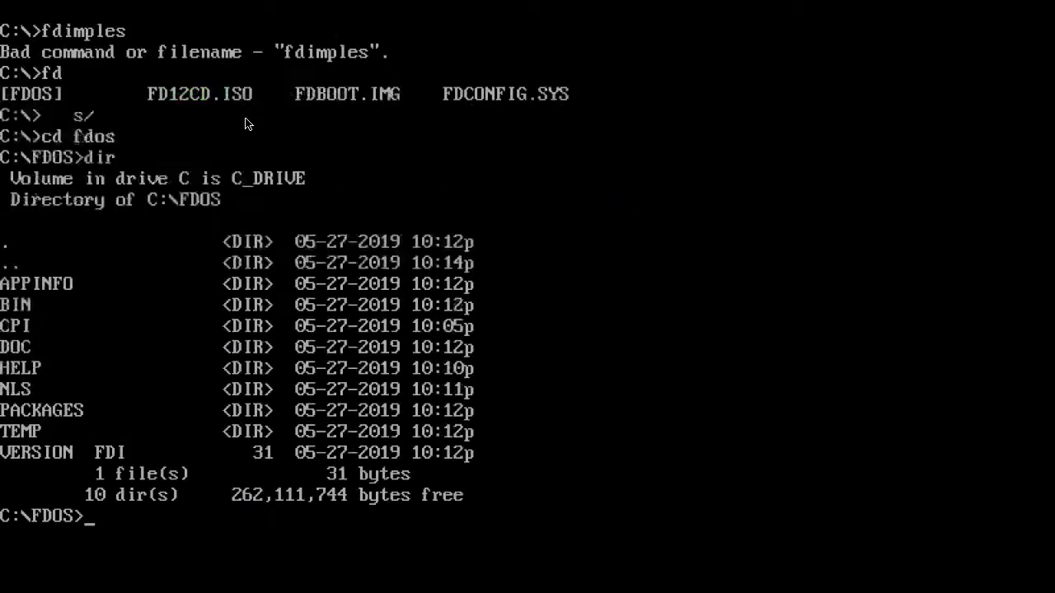
Change to the BIN subdirectory and page through its complete file listing
type("cd bin")
key("Return")
type("dir")
key("Return")
key("space")
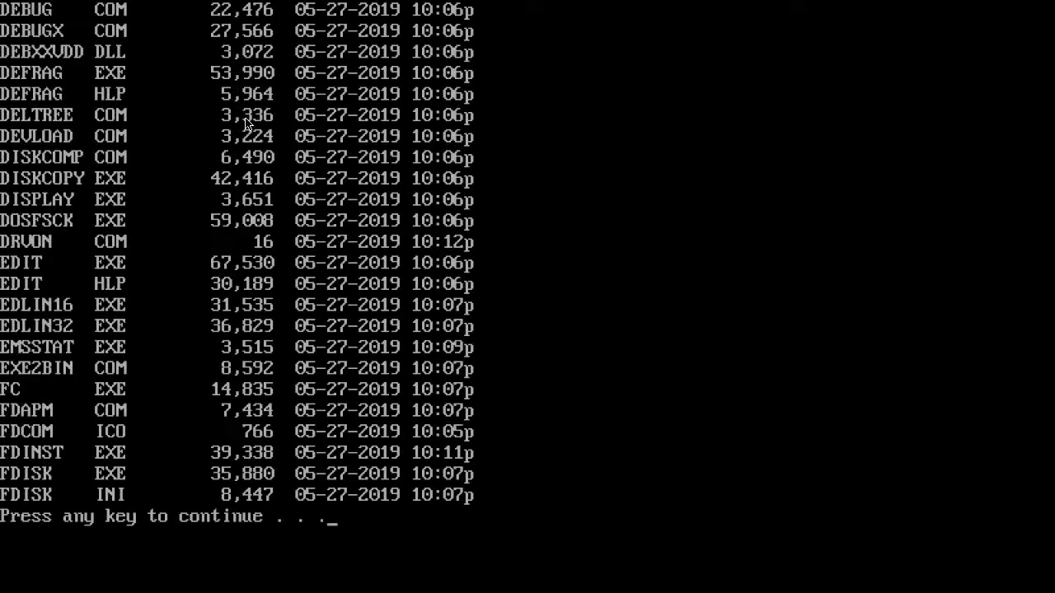
key("space")
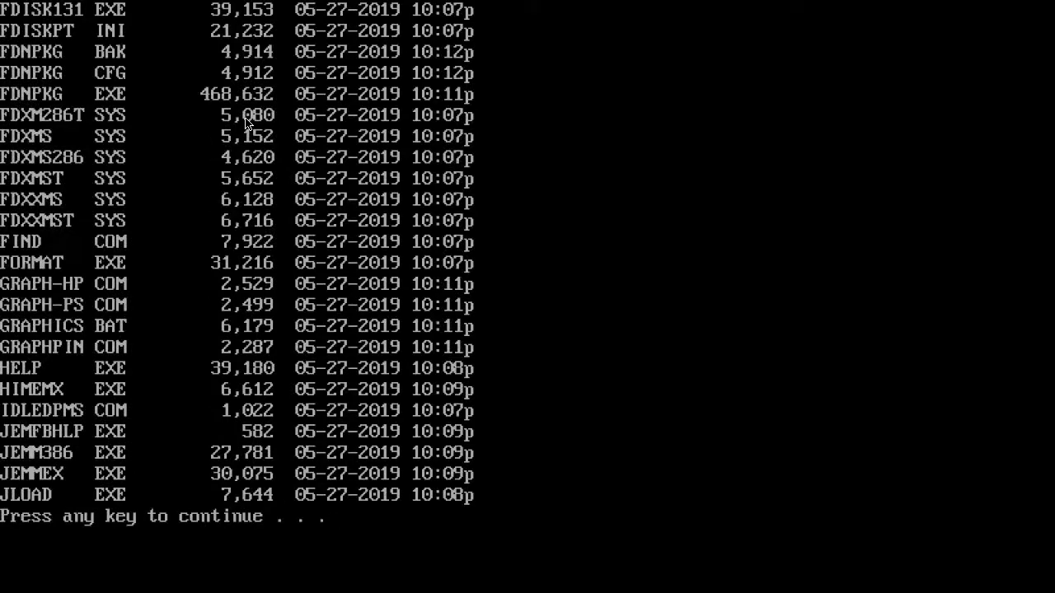
key("space")
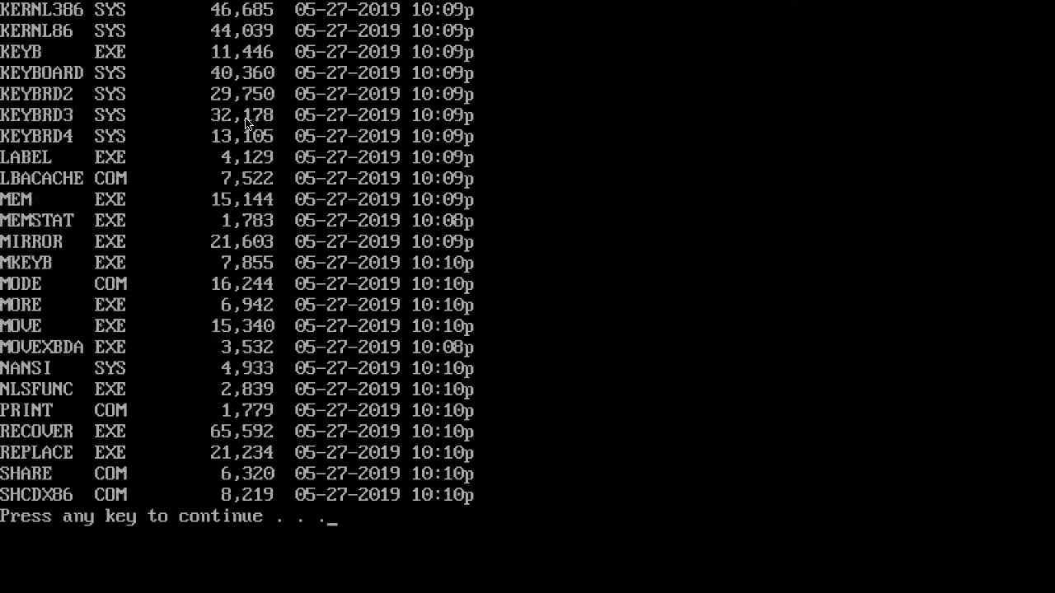
key("space")
key("space")
key("space")
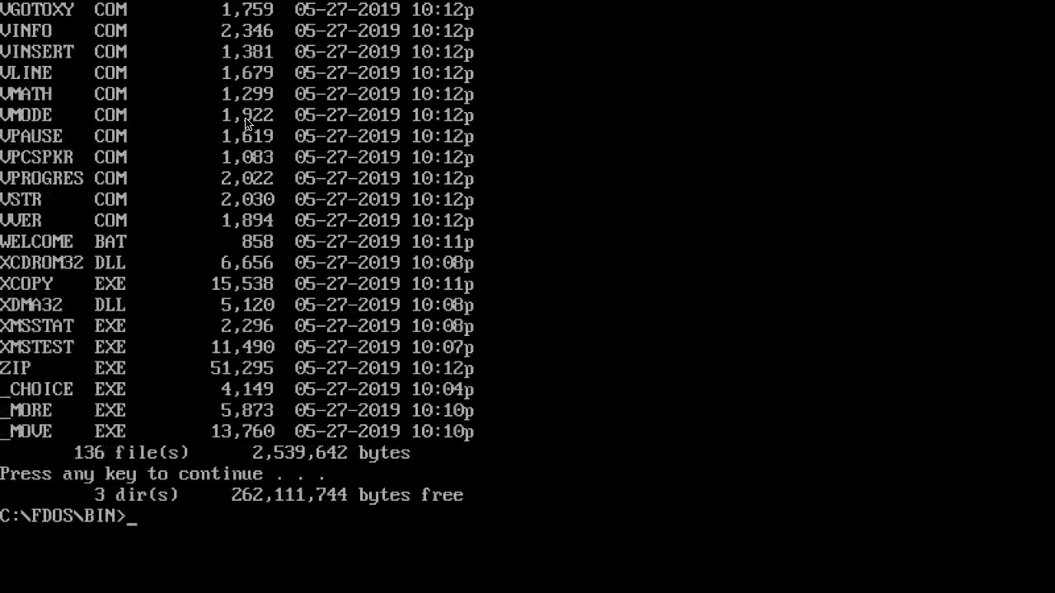
Return two levels up to the root of drive C and list its contents
type("cd")
key("Return")
type("cd ../..")
key("Return")
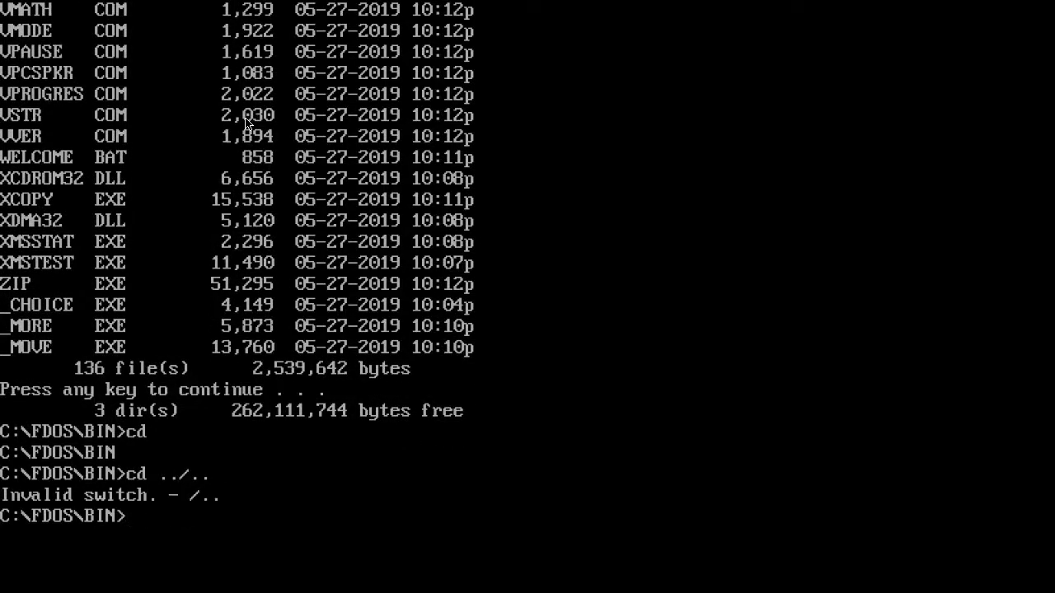
type("cd ..\\..")
key("Return")
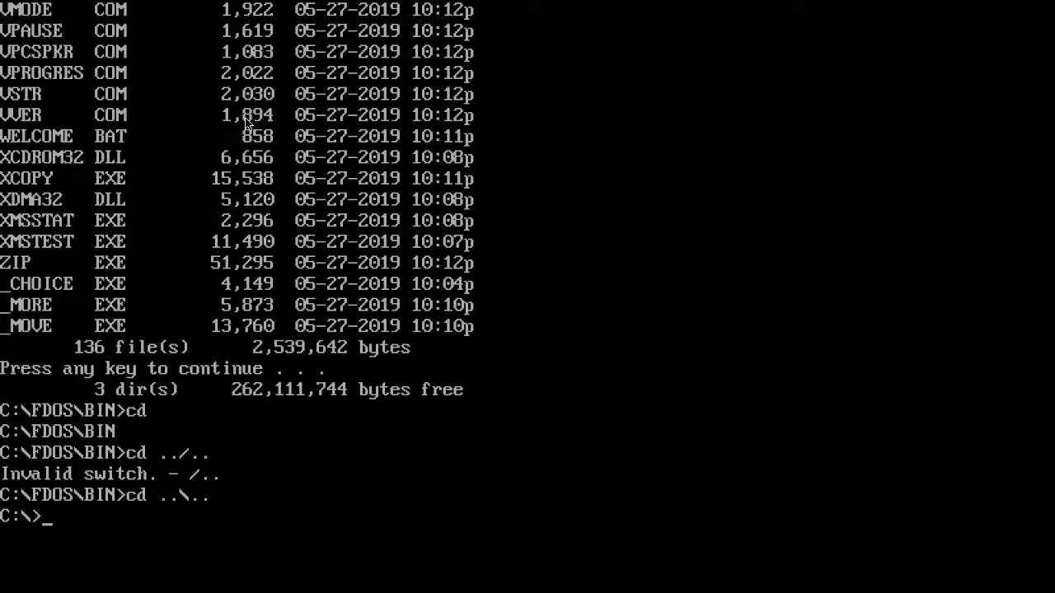
type("dir")
key("Return")
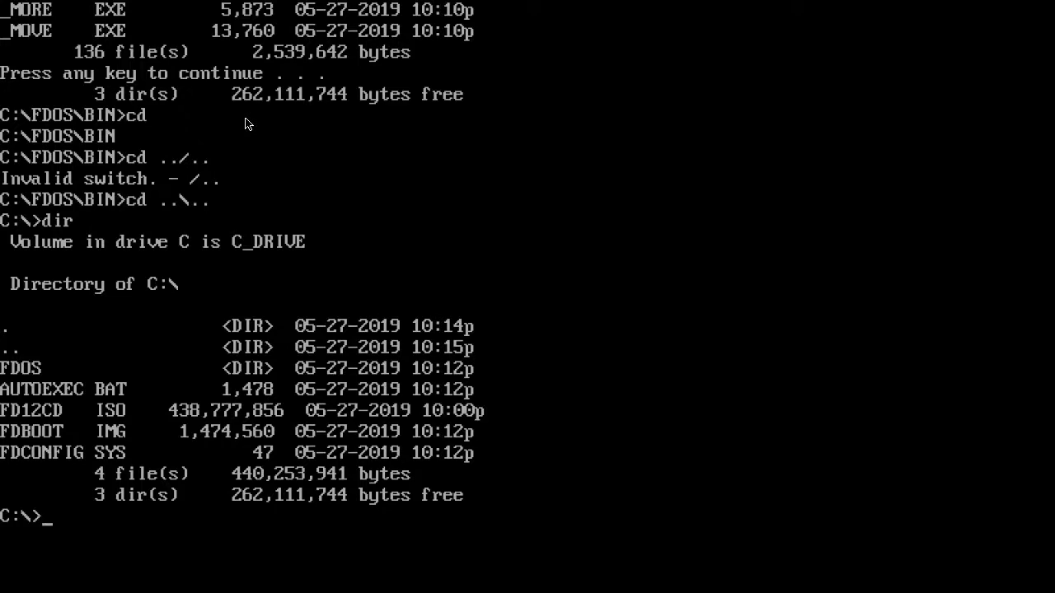
Mount the FreeDOS CD image as drive D with "imgmount d FD12CD.ISO -t iso"
type("mount")
key("BackSpace")
key("BackSpace")
key("BackSpace")
key("BackSpace")
key("BackSpace")
type("imgmoun")
key("BackSpace")
key("BackSpace")
key("BackSpace")
key("BackSpace")
type("mount d")
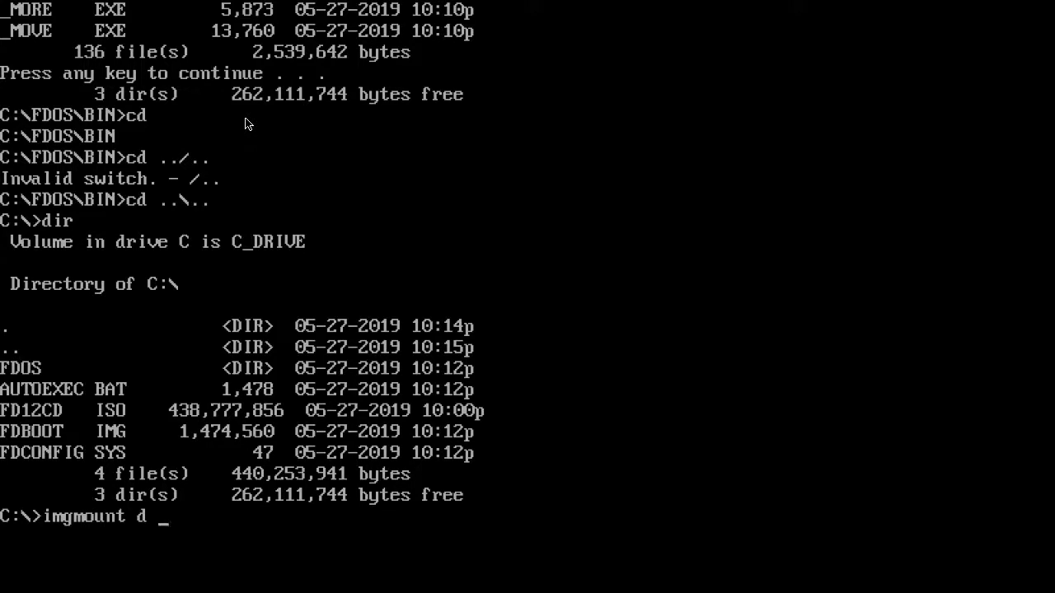
type(" FD12CD.")
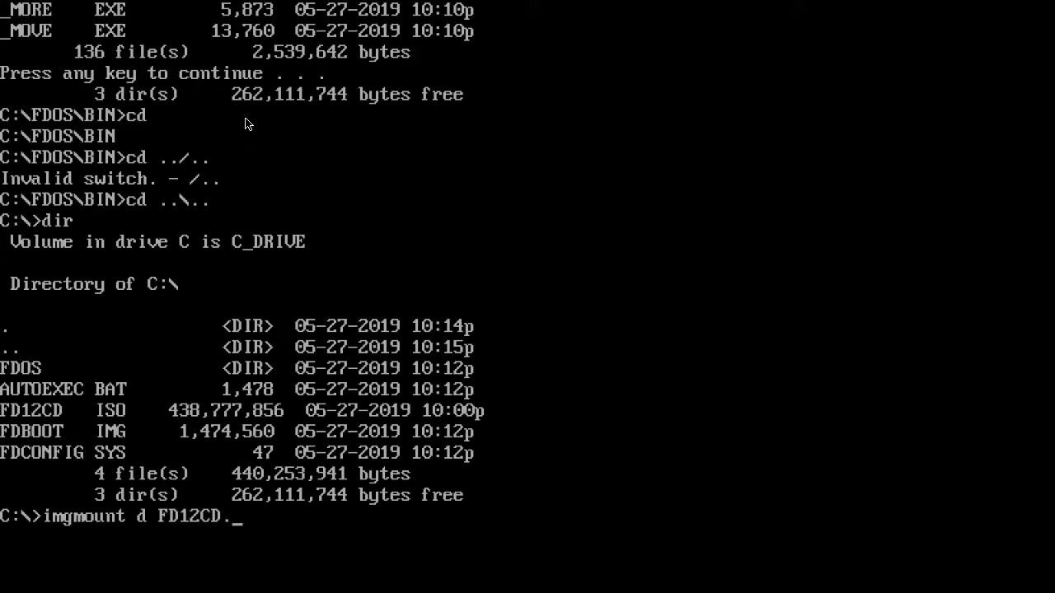
type("ISO -t iso")
key("Return")
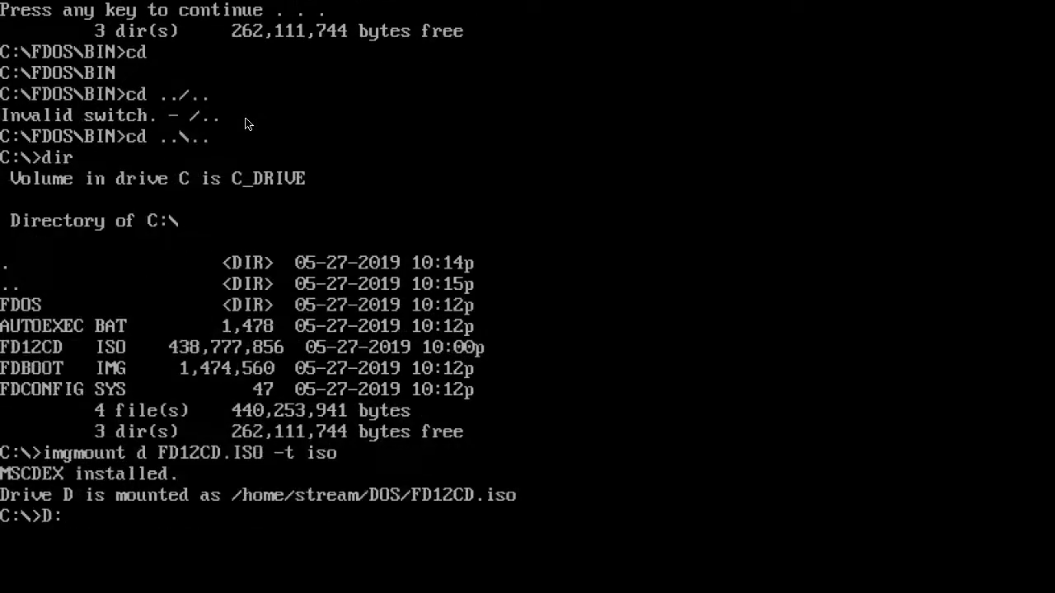
Switch to drive D and list its root directory
type("D:")
key("Return")
type("dir")
key("Return")
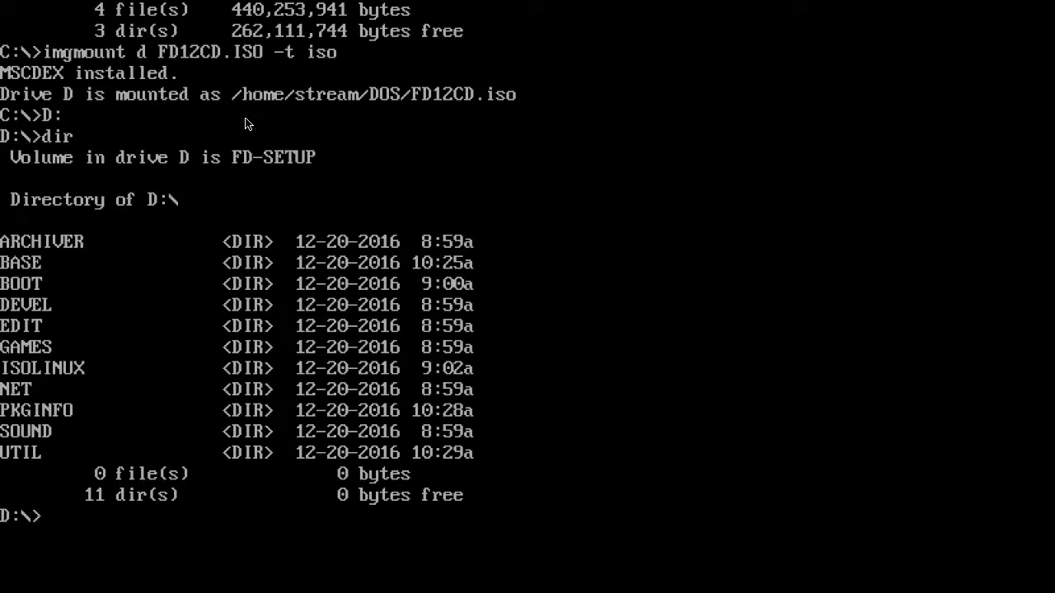
List the contents of the UTIL directory on drive D and page through to the end
type("UTIL\\FD")
key("BackSpace")
key("BackSpace")
key("BackSpace")
type("\\")
key("Home")
type("dir")
key("Return")
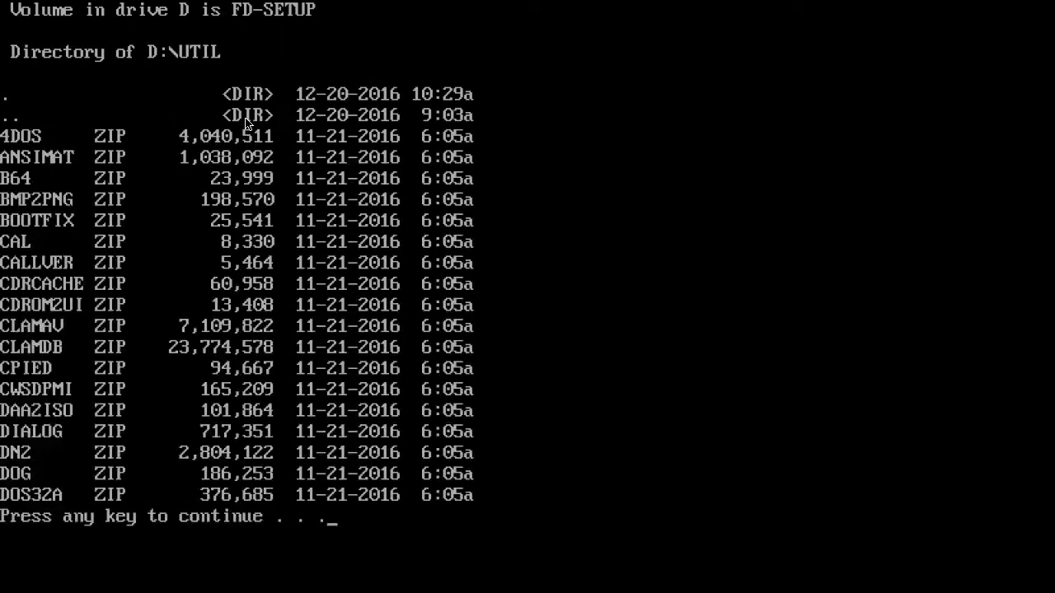
key("space")
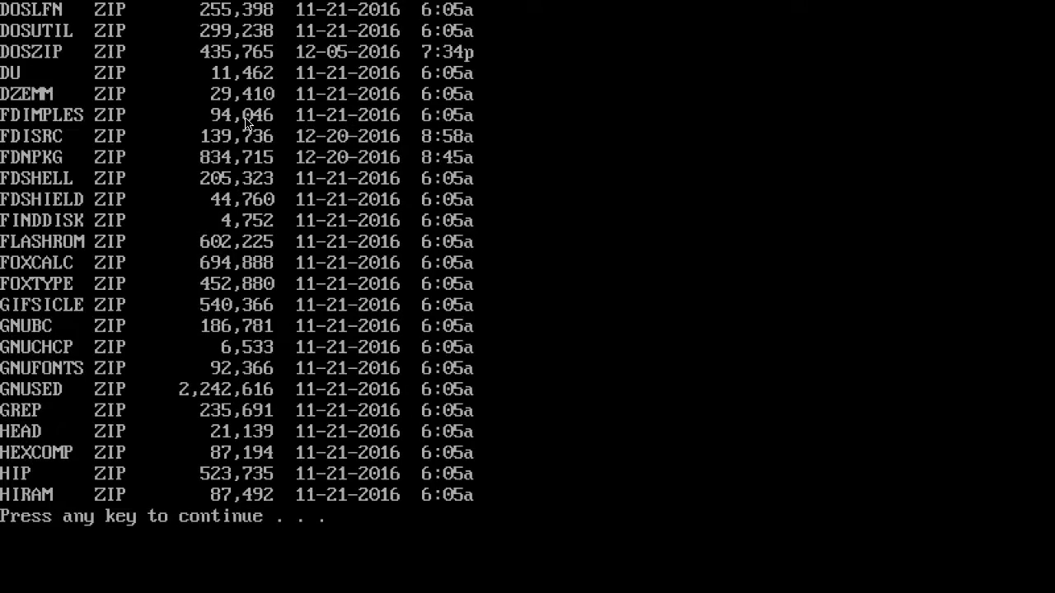
key("space")
key("space")
key("space")
key("space")
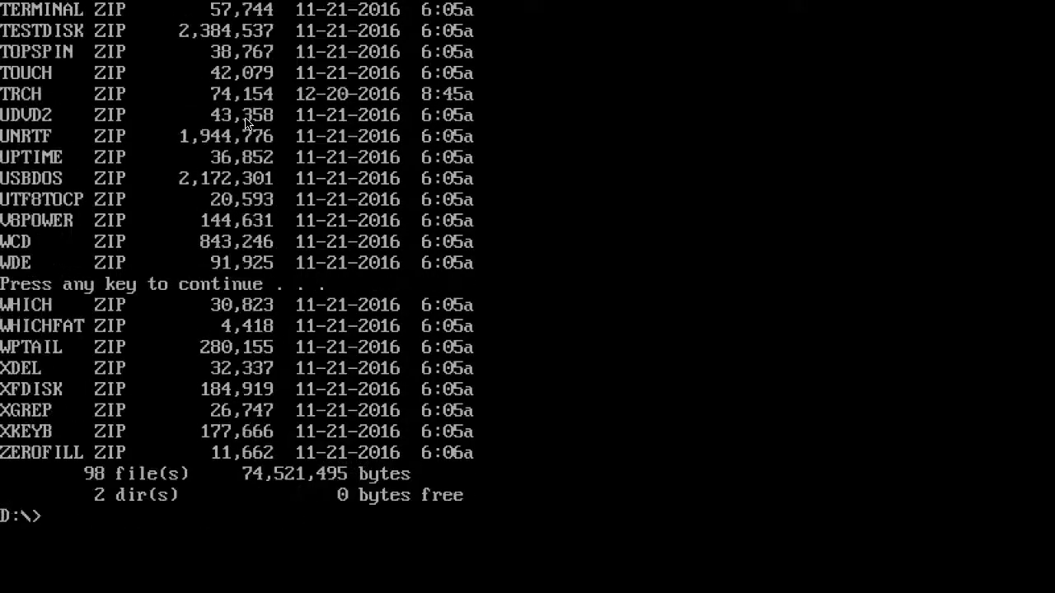
Try to install the FDIMPLES package with "fdnpkg install fdimples"
type("q")
key("BackSpace")
type("fdnpkg install ")
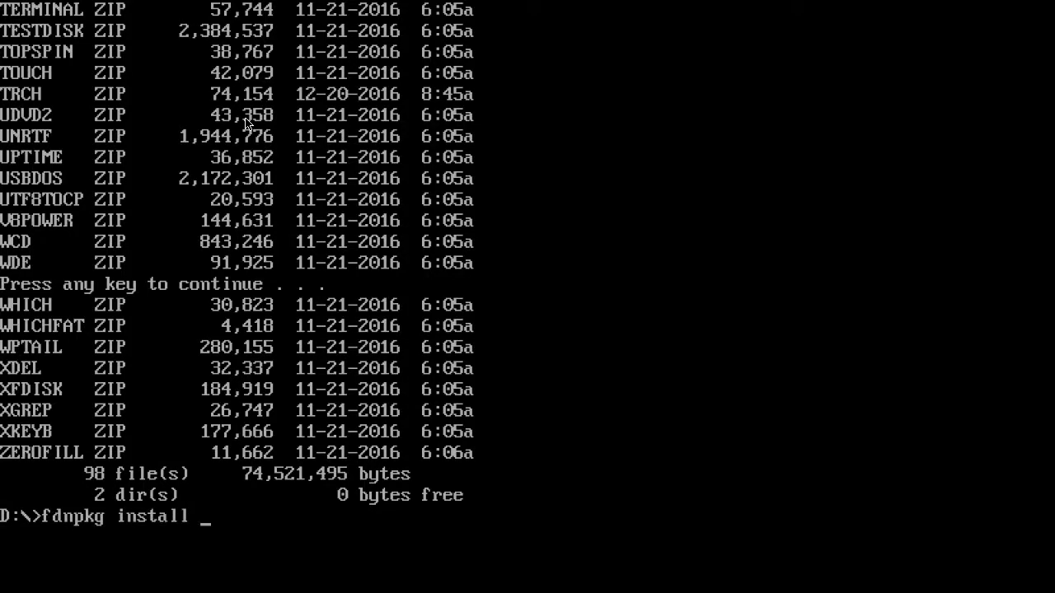
type("fdimples")
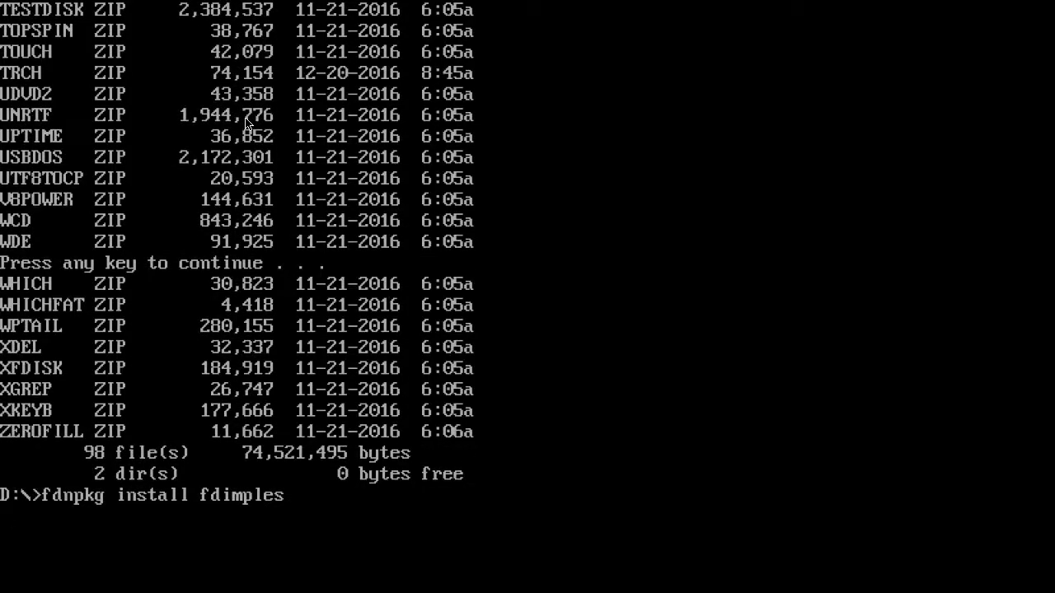
key("Return")
Try the lightweight package installer instead with "fdinst fdimples"
type("fd")
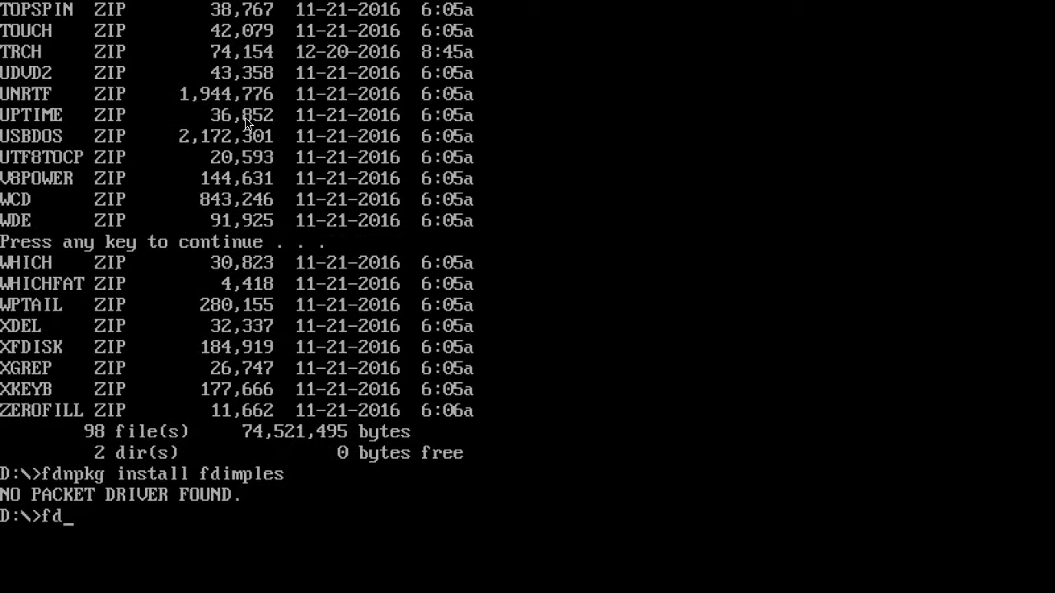
type("inst fdimples")
key("Return")
Insert the missing install action and run the command as "fdinst install fdimples"
key("Up")
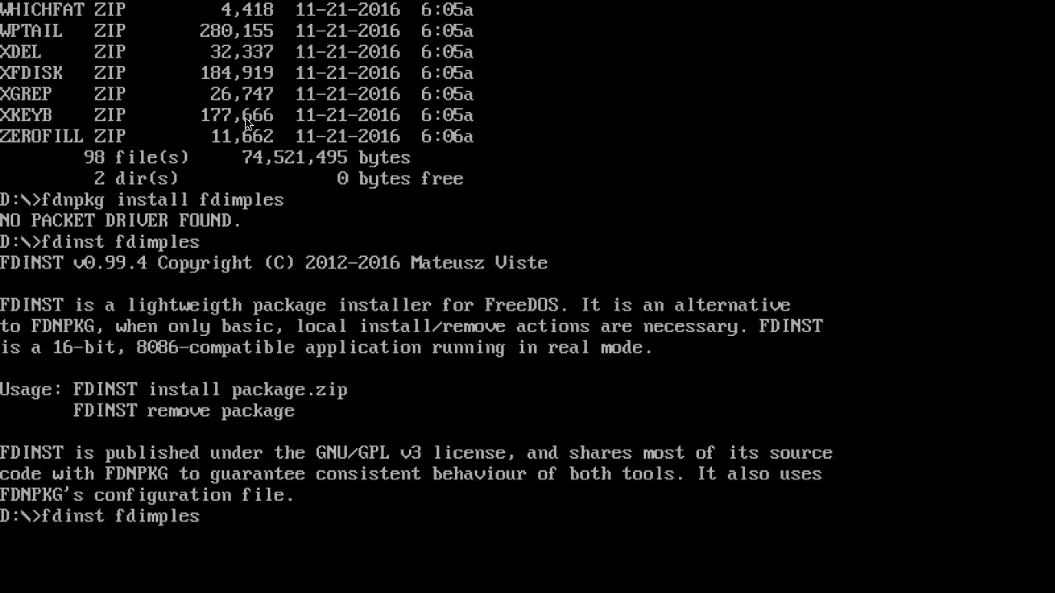
key("Left")
key("Left")
key("Left")
key("Left")
key("Left")
key("Left")
key("Left")
key("Left")
key("Left")
key("Left")
key("Right")
key("Right")
type("install")
key("Return")
Install the package from its archive in the UTIL directory with "fdinst install util\fdimples.zip"
key("Up")
key("Left")
key("Left")
key("Left")
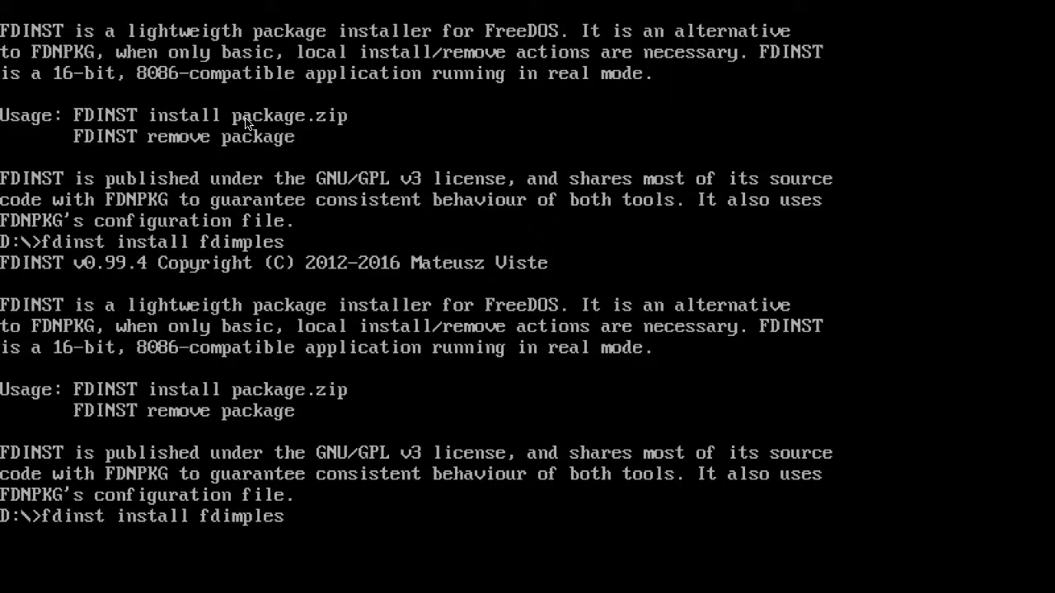
key("Left")
key("Left")
key("Left")
key("Left")
key("Left")
type("util\\")
key("End")
type(".zip")
key("Return")
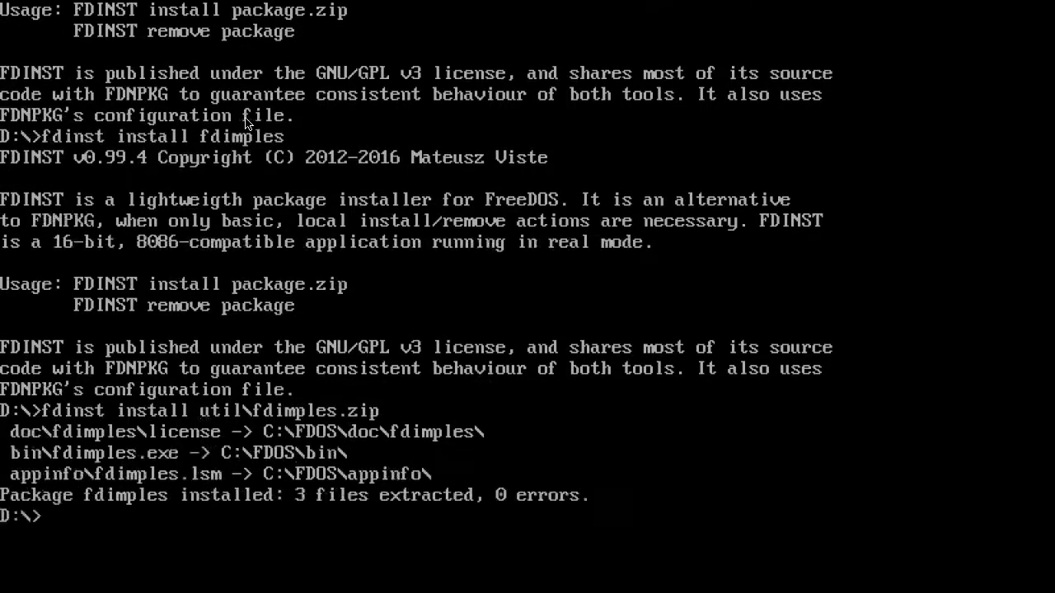
Launch fdimples.exe and go to the Base package category
type("fdimples.exe")
key("Return")
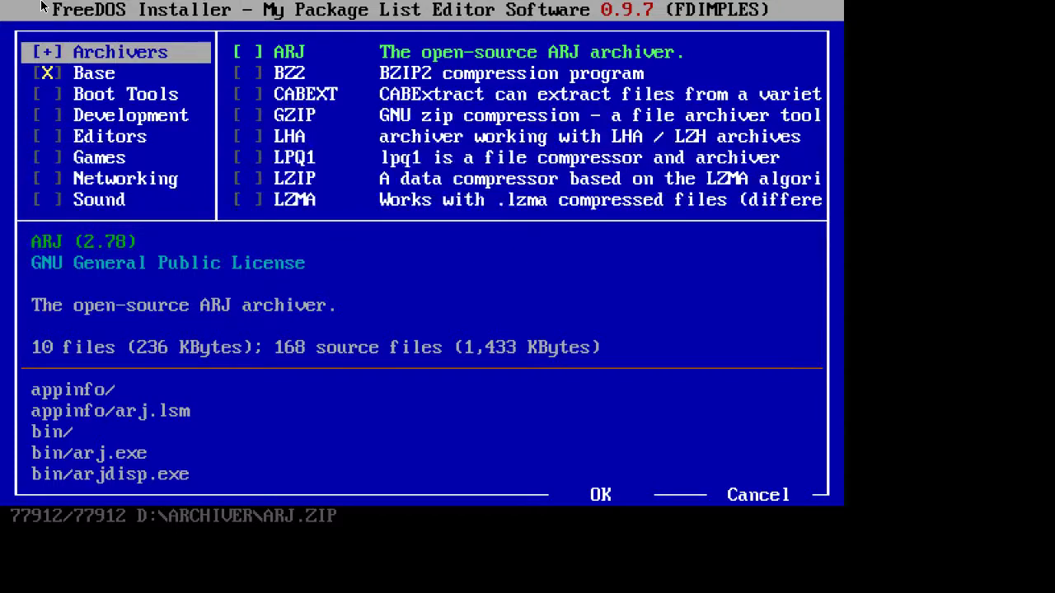
key("Down")
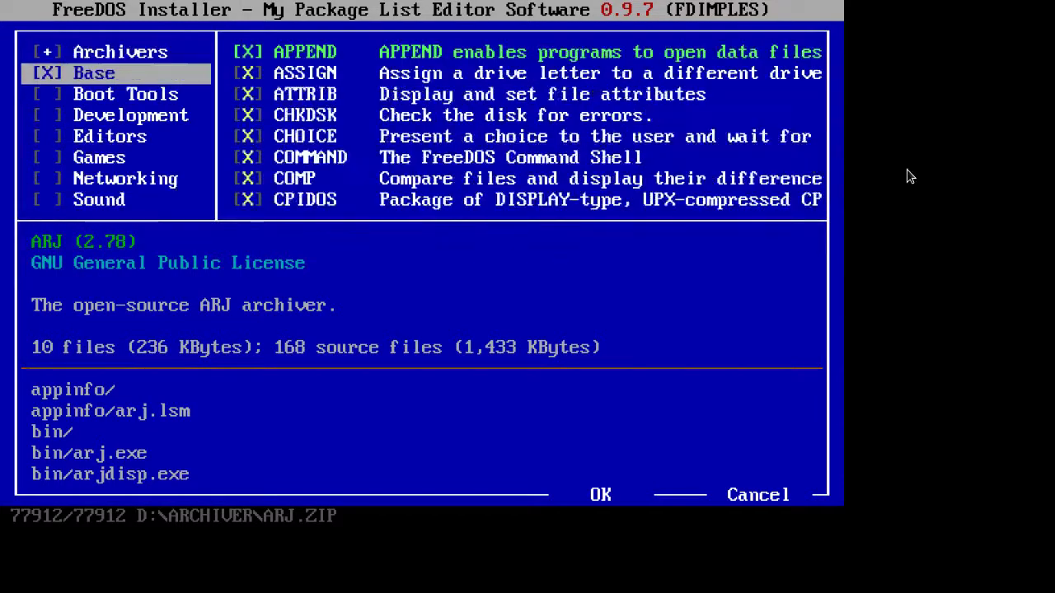
Examine the Base packages and their descriptions from APPEND through FDISK
key("Tab")
key("Down")
key("Down")
key("Down")
key("Down")
key("Down")
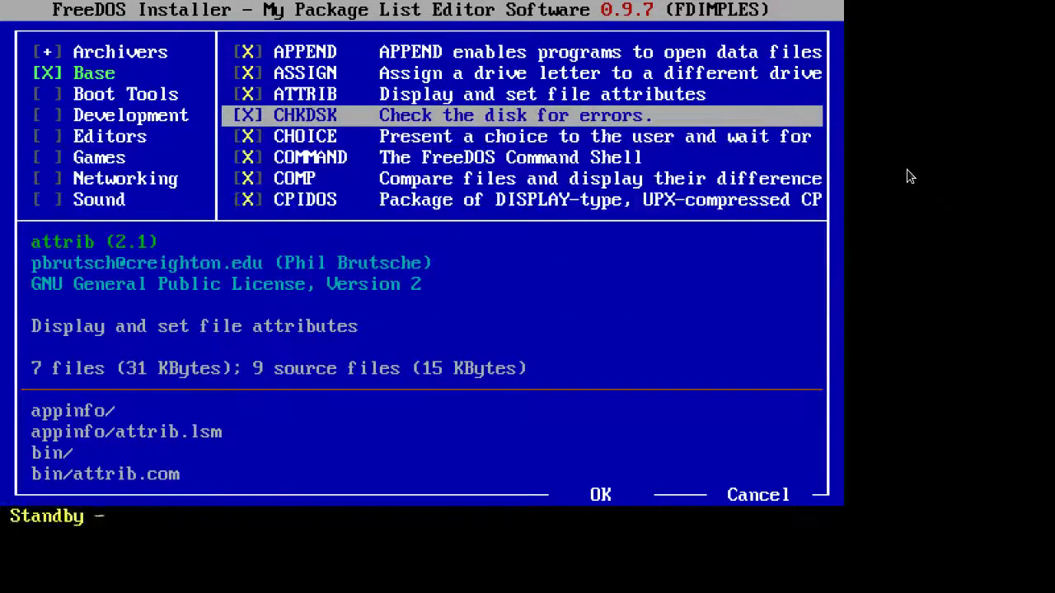
key("Down")
key("Down")
key("Down")
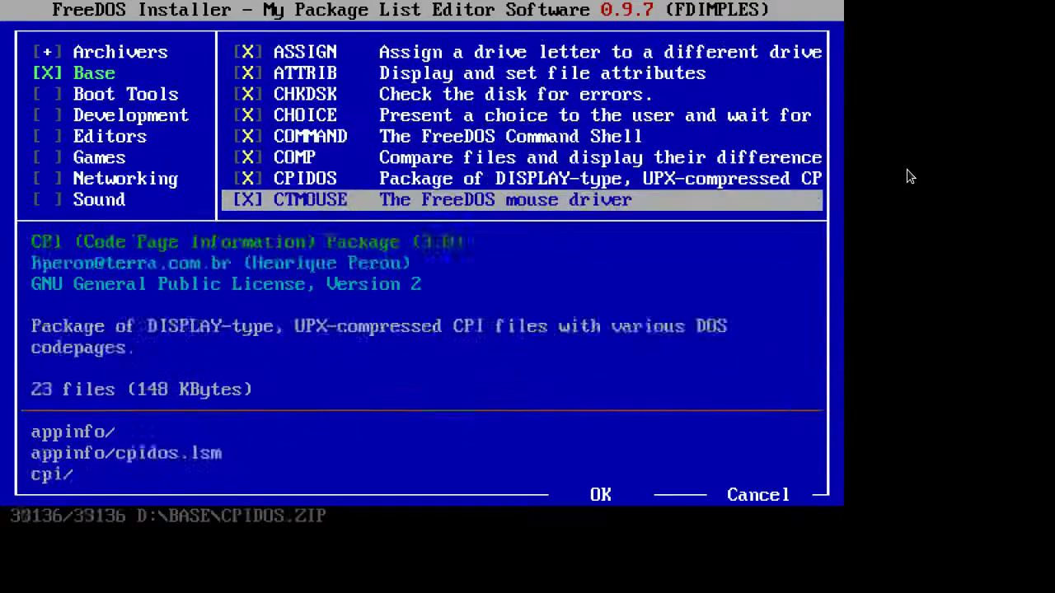
key("Down")
key("Down")
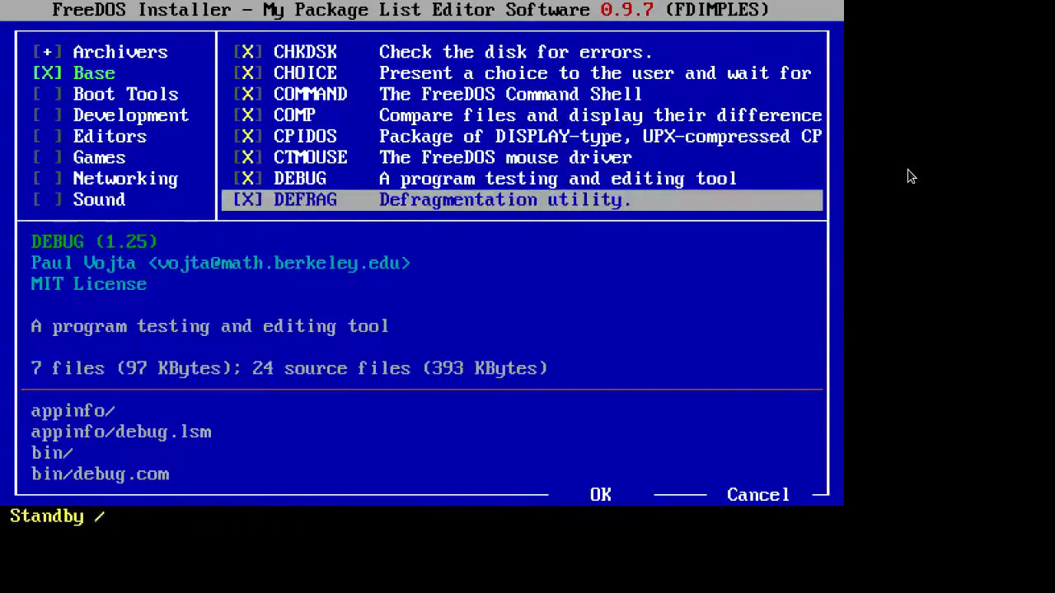
key("Down")
key("Down")
key("Down")
key("Down")
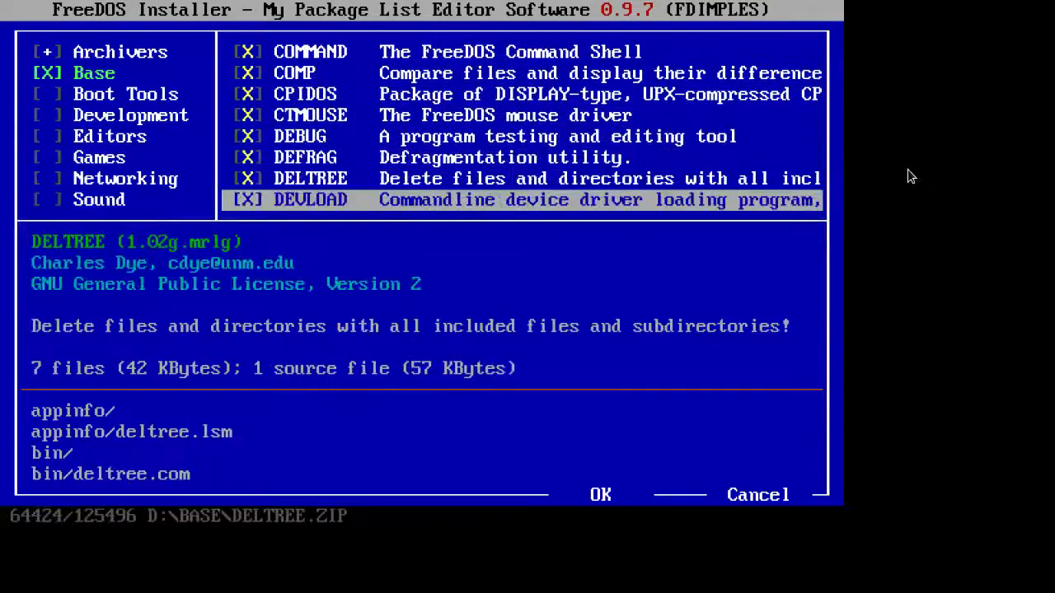
key("Down")
key("Down")
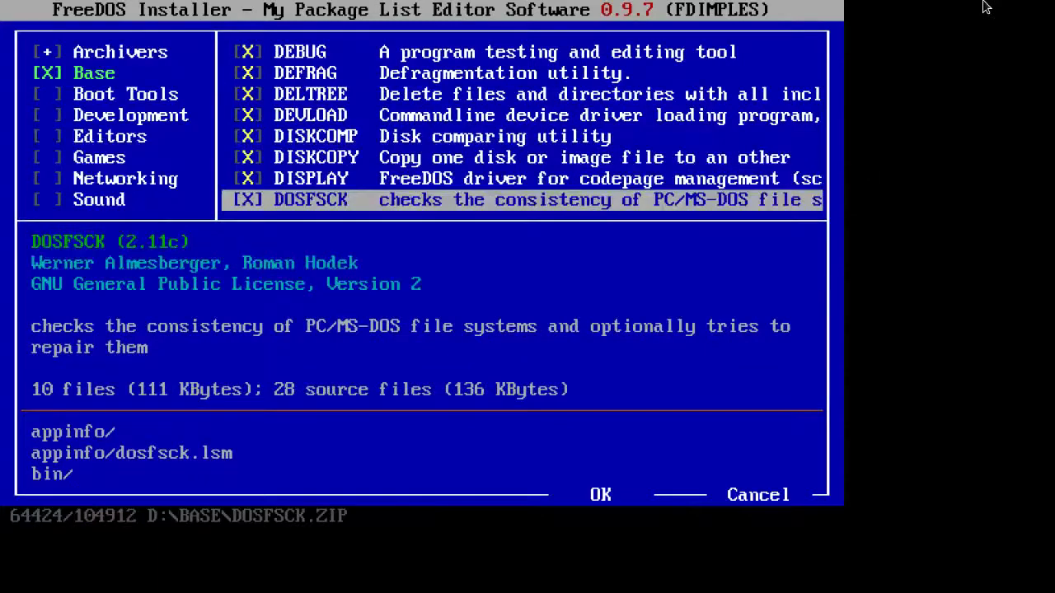
key("Down")
key("Down")
key("Down")
key("Down")
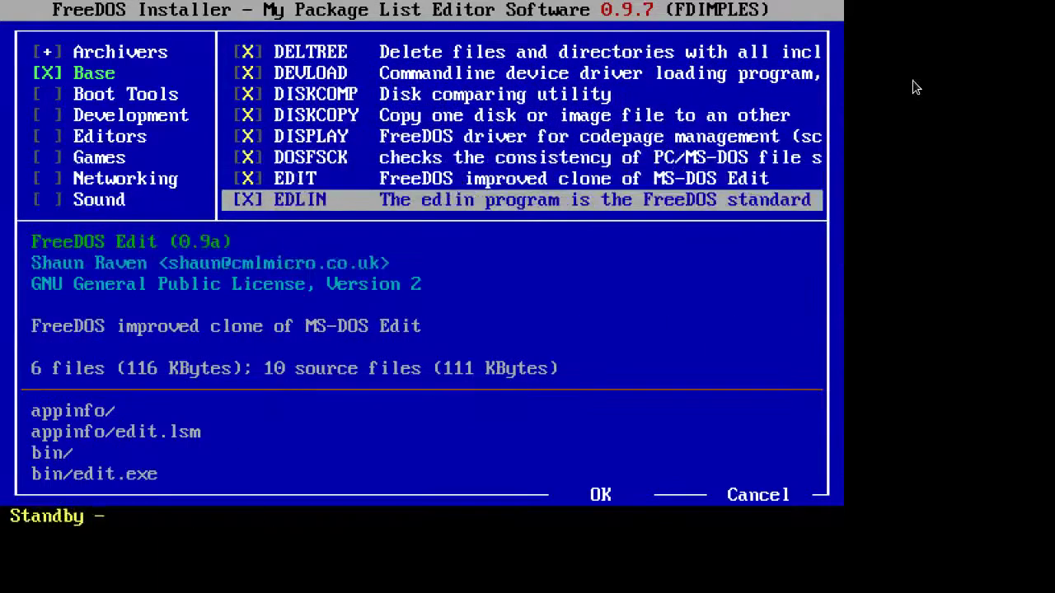
key("Down")
key("Down")
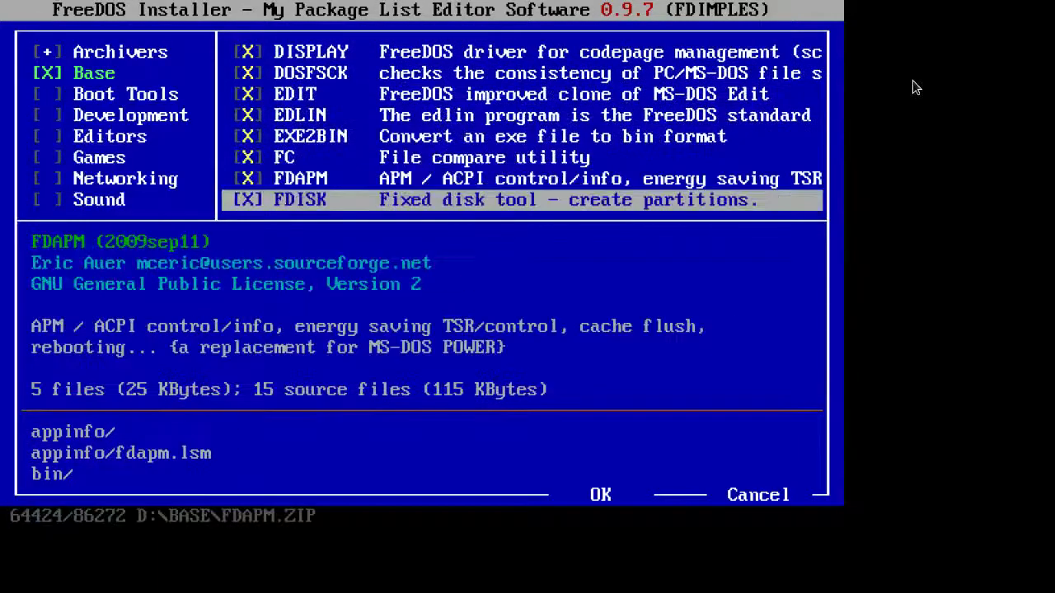
Deselect the FDAPM package and select it again
key("Up")
key("space")
key("Down")
key("Up")
key("space")
Deselect the XMS driver packages FDXMS and FDXMS286 in the Base category
key("Down")
key("Down")
key("Down")
key("Down")
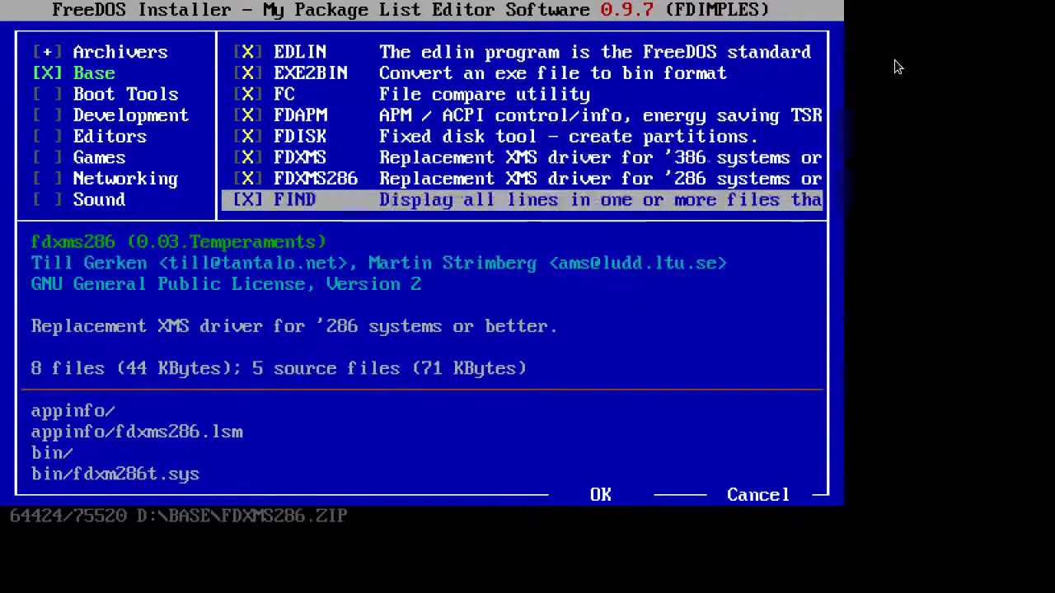
key("Up")
key("Up")
key("space")
key("Down")
key("space")
Deselect the HIMEMX, JEMM and KERNEL packages in the Base category
key("Down")
key("Down")
key("Down")
key("Down")
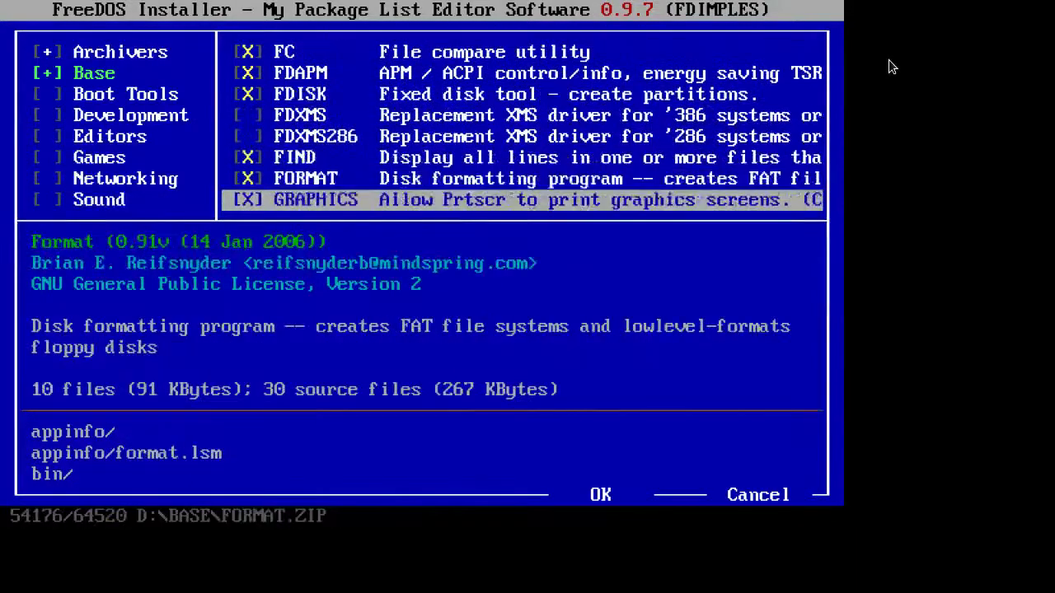
key("Down")
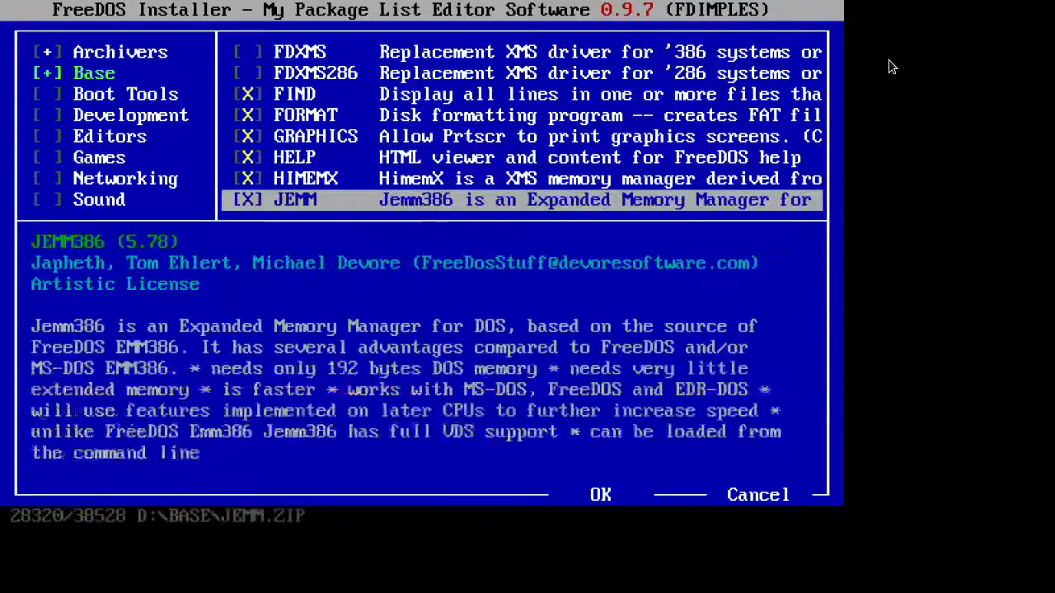
key("Up")
key("space")
key("Down")
key("space")
key("Down")
key("space")
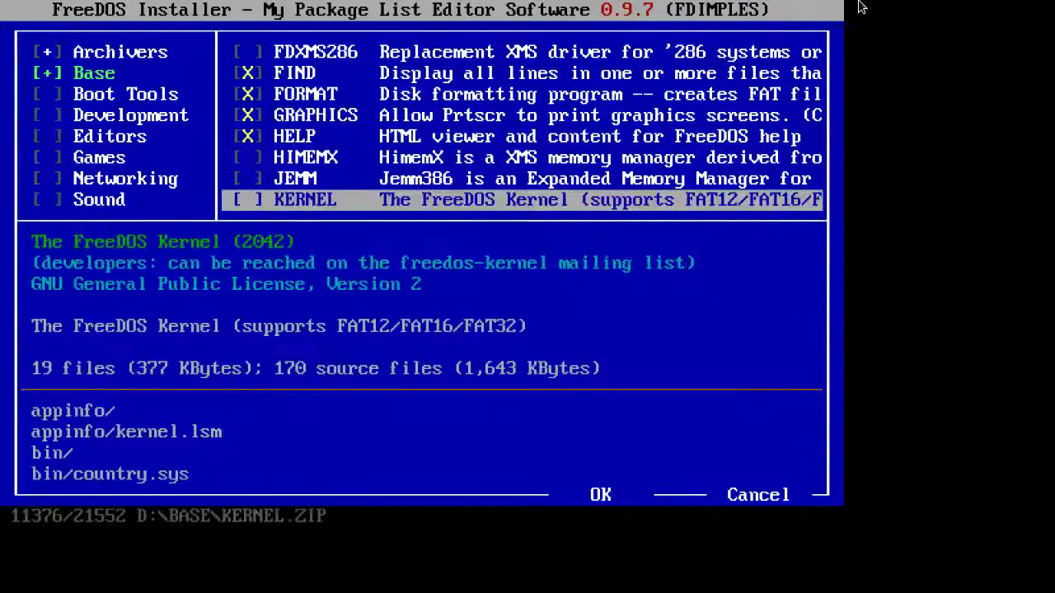
Deselect the LBACACHE disk cache package in the Base category
key("Down")
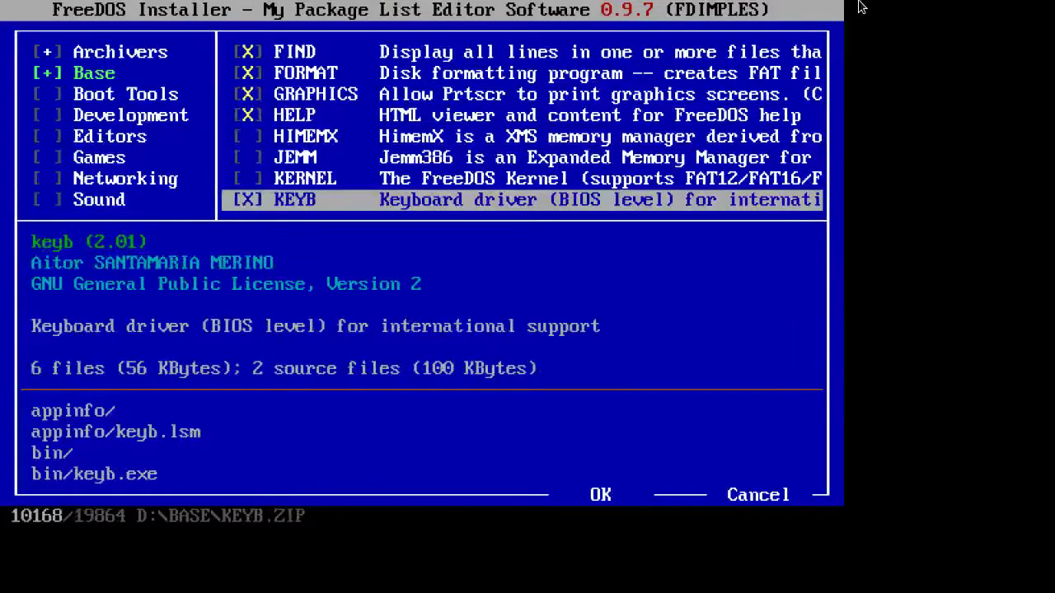
key("Down")
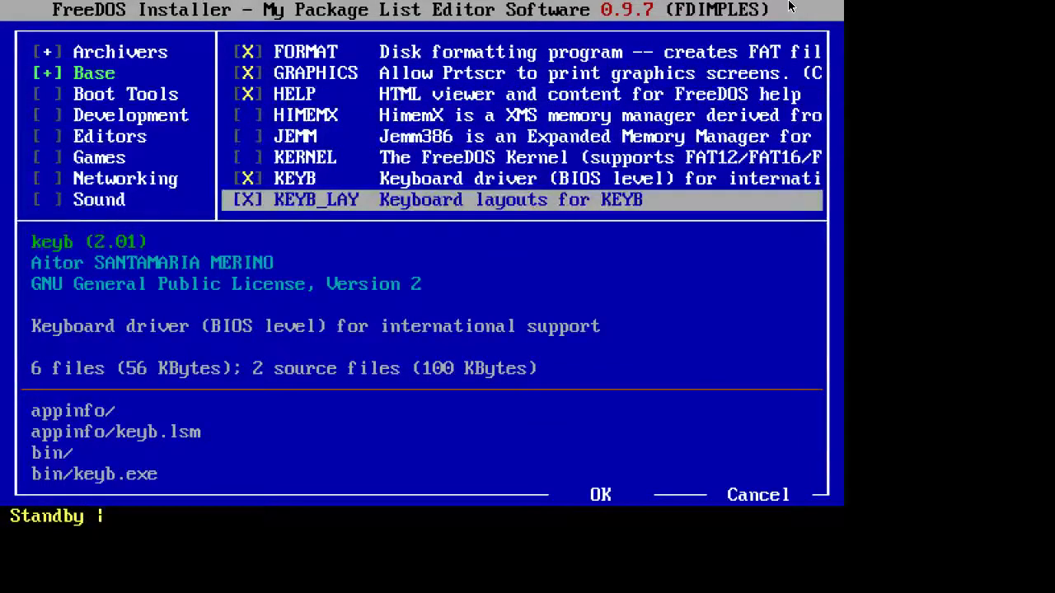
key("Down")
key("Down")
key("Down")
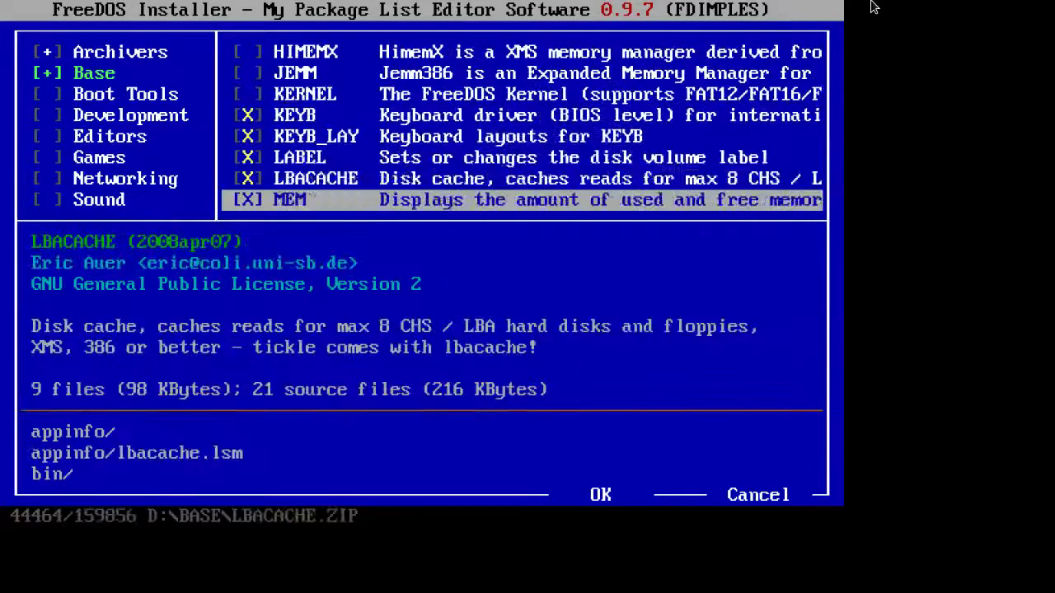
key("Up")
Deselect the SHSUCDX CD-ROM extender package in the Base category
key("Down")
key("Down")
key("Down")
key("Down")
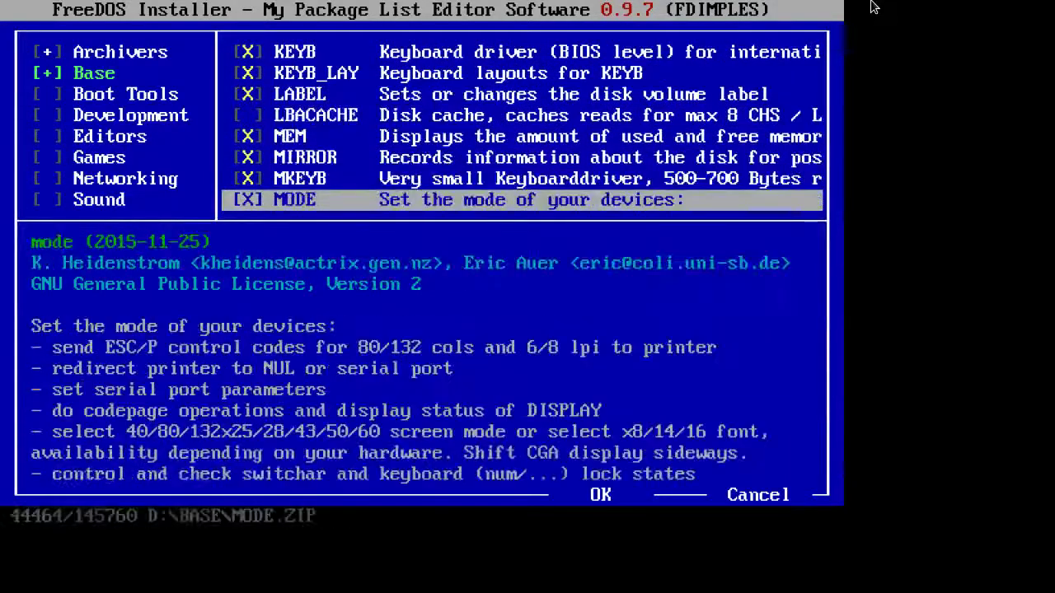
key("Down")
key("Down")
key("Down")
key("Down")
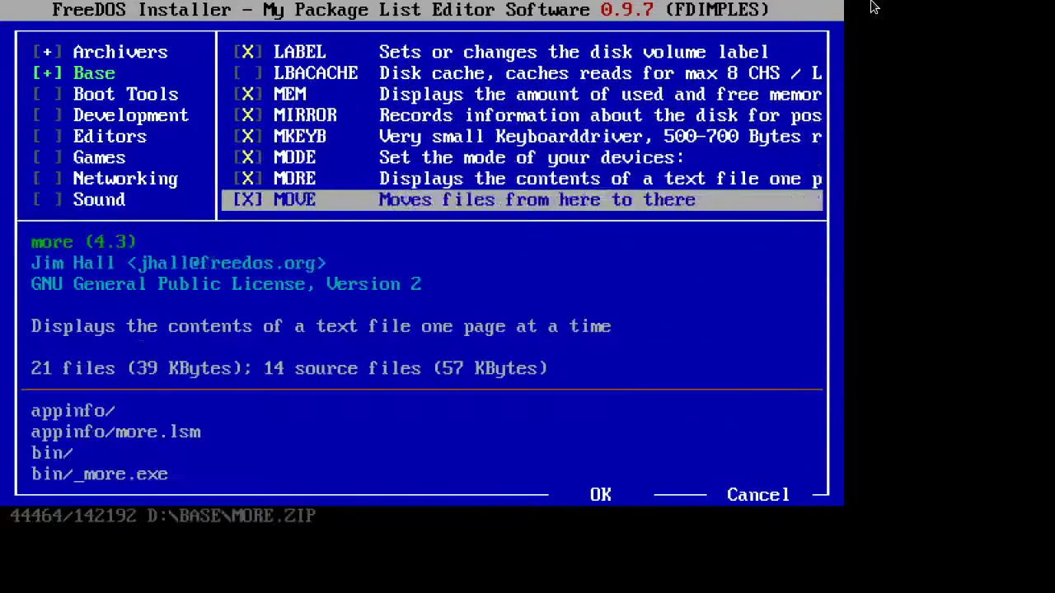
key("Down")
key("Down")
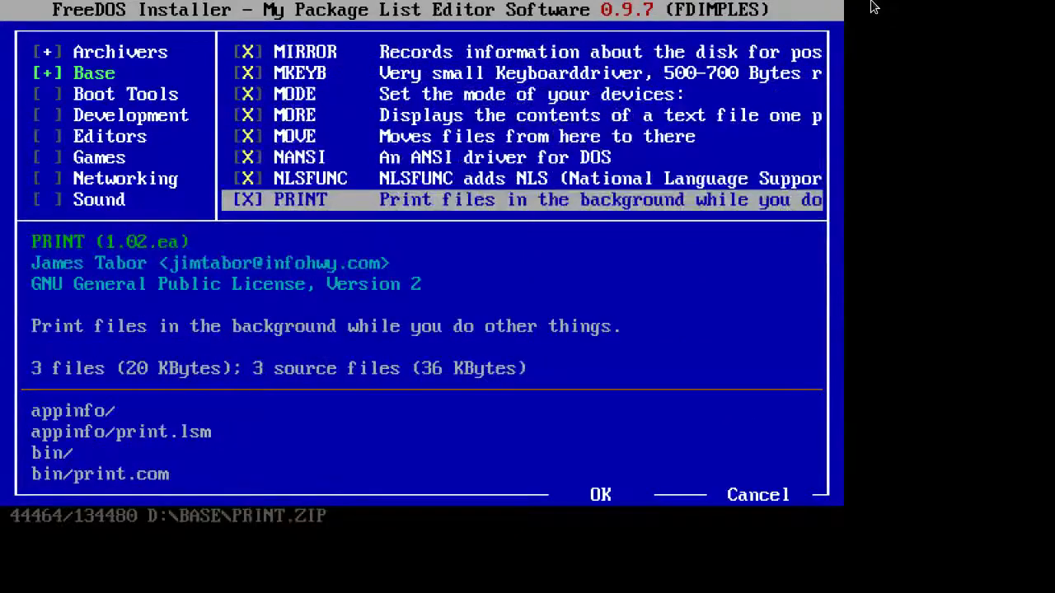
key("Down")
key("Down")
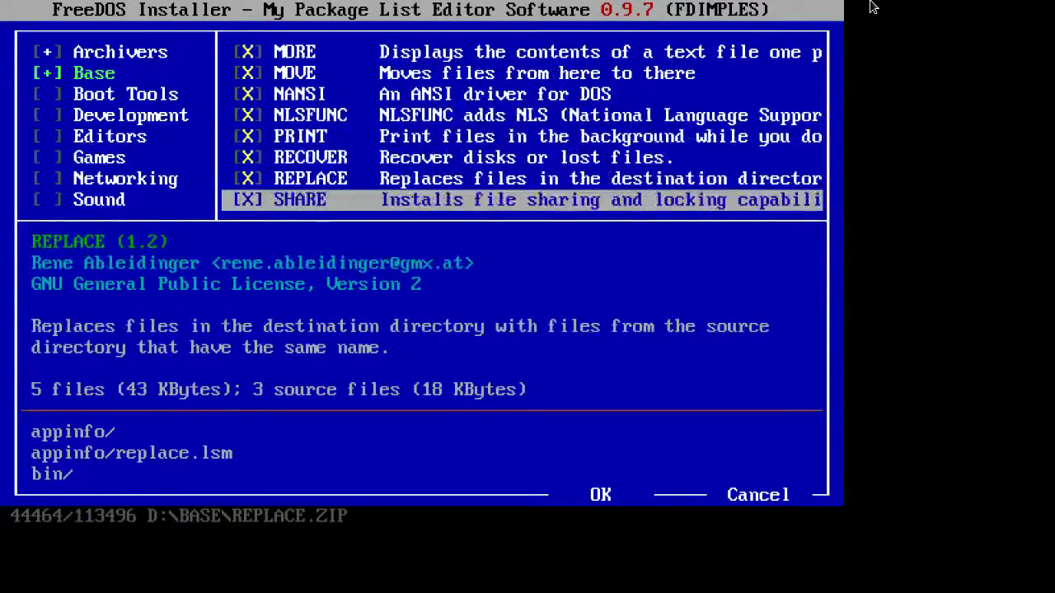
key("Down")
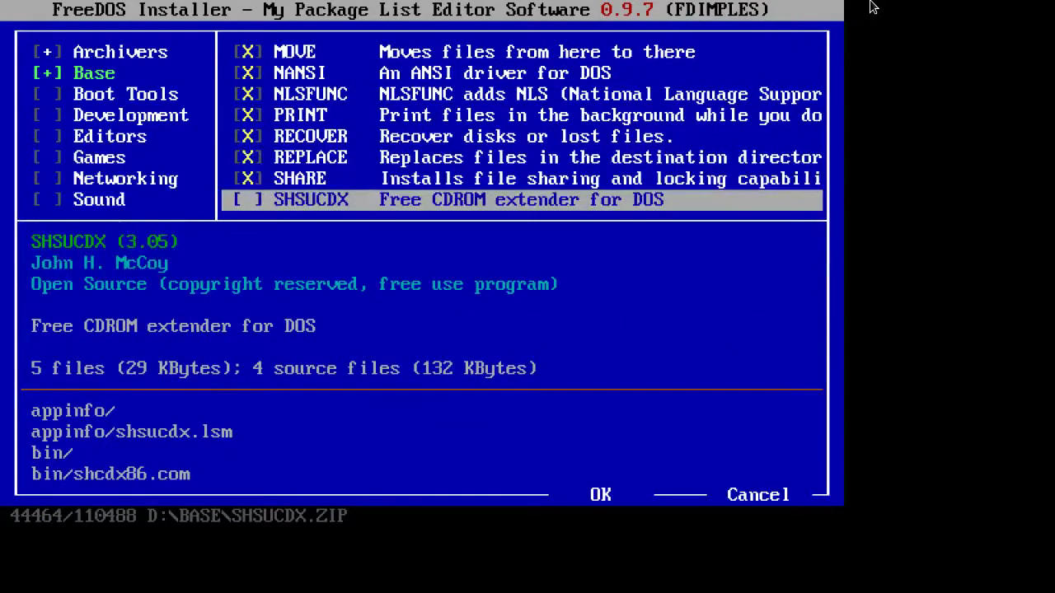
Examine the remaining Base packages from SORT through XCOPY
key("Down")
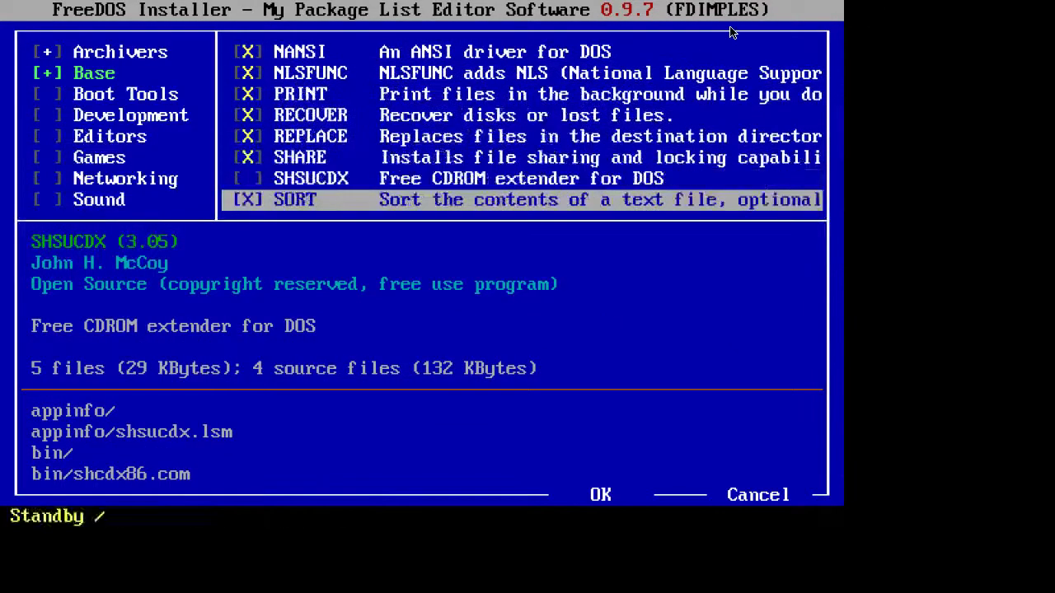
key("Down")
key("Down")
key("Down")
key("Down")
key("Down")
key("Down")
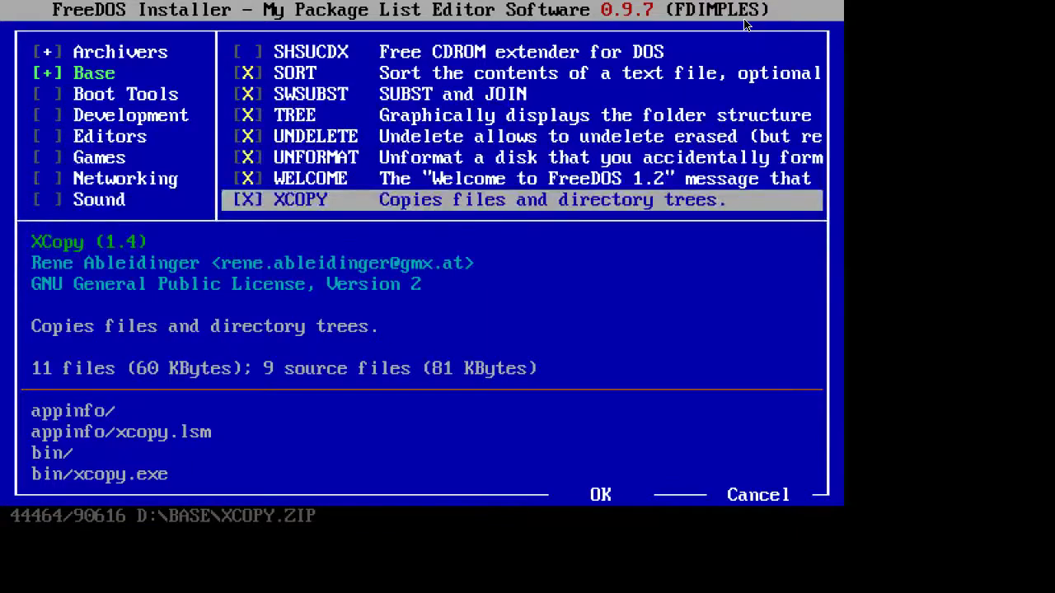
Examine the packages in the Utilities category, paging from 4DOS through PDTREE
key("Tab")
key("Tab")
key("Tab")
key("End")
key("Tab")
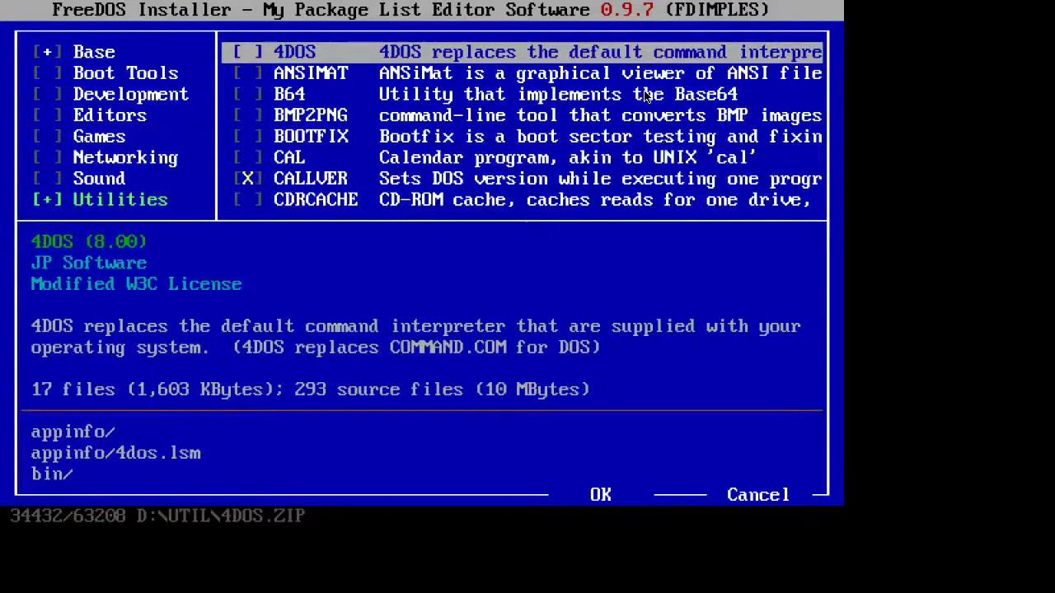
key("End")
key("Page_Down")
key("Page_Down")
key("Page_Down")
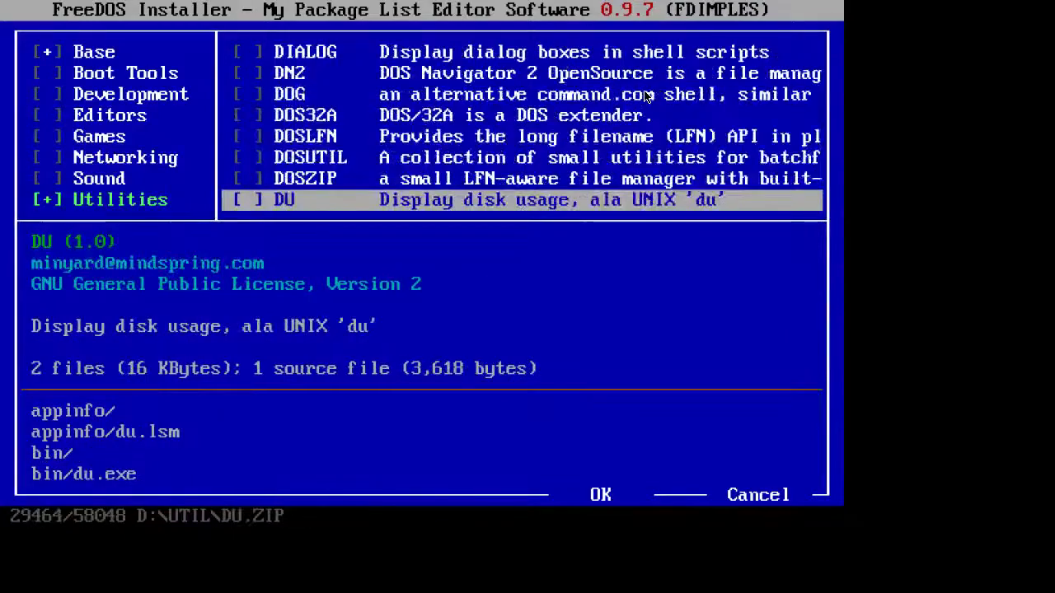
key("Page_Down")
key("Page_Down")
key("Page_Down")
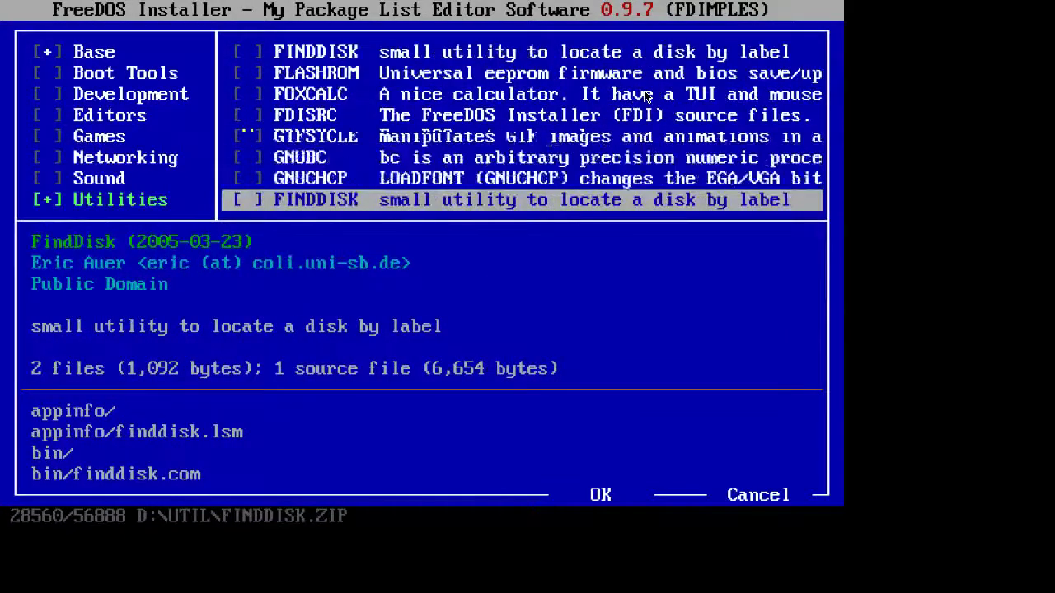
key("Page_Down")
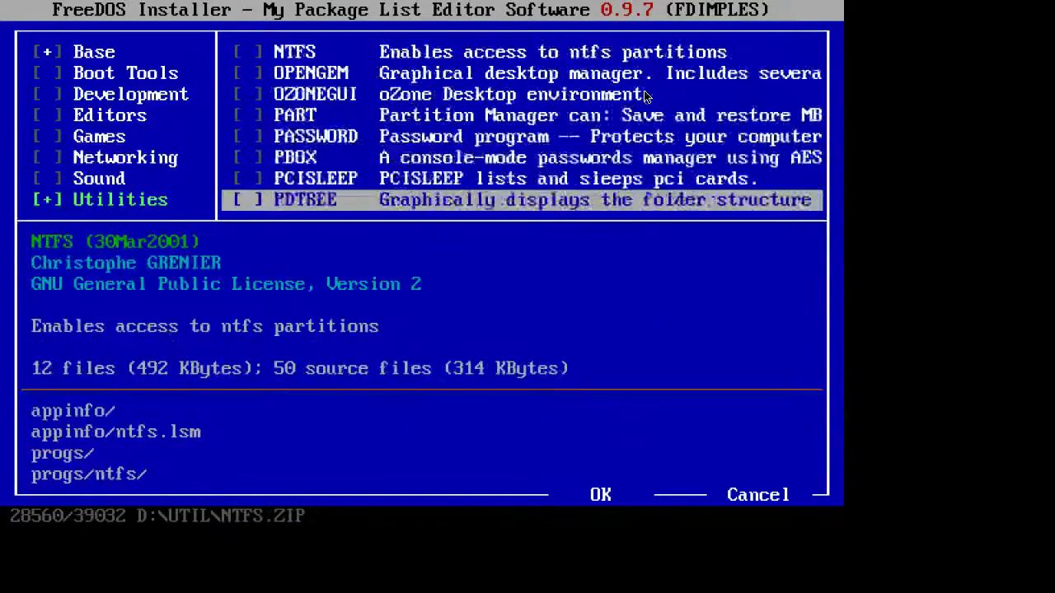
Review the Utilities packages back from PDTREE to LOCALIZE, including OZONEGUI, OPENGEM, NTFS and NRO
key("Up")
key("Up")
key("Up")
key("Up")
key("Up")
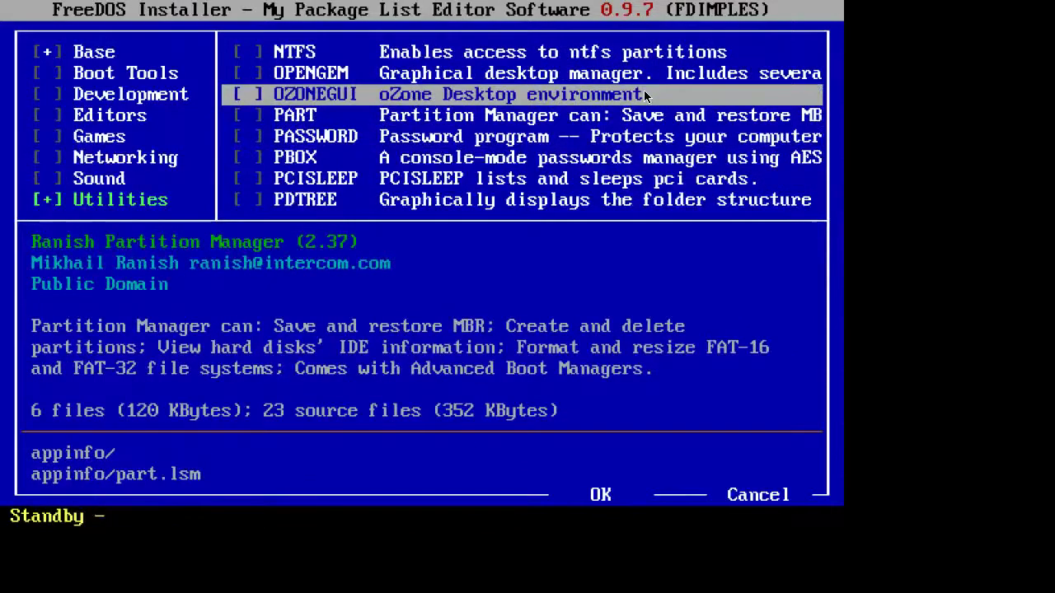
key("Up")
key("Up")
key("Up")
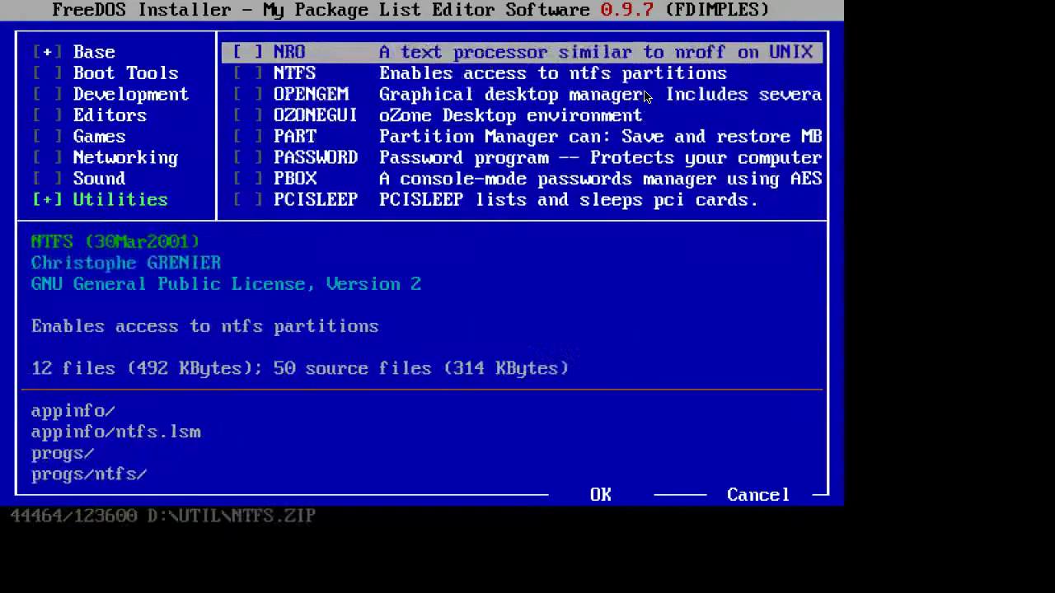
key("Up")
key("Up")
key("Up")
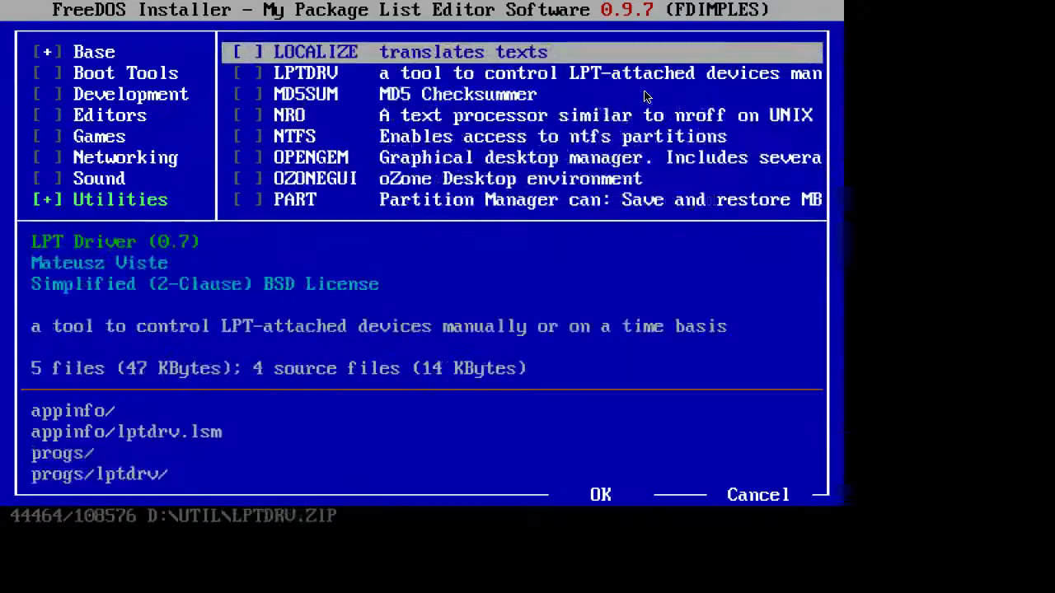
Recheck which packages are selected in the Base category, from APPEND through the NANSI and SORT entries
key("Tab")
key("Up")
key("Home")
key("Down")
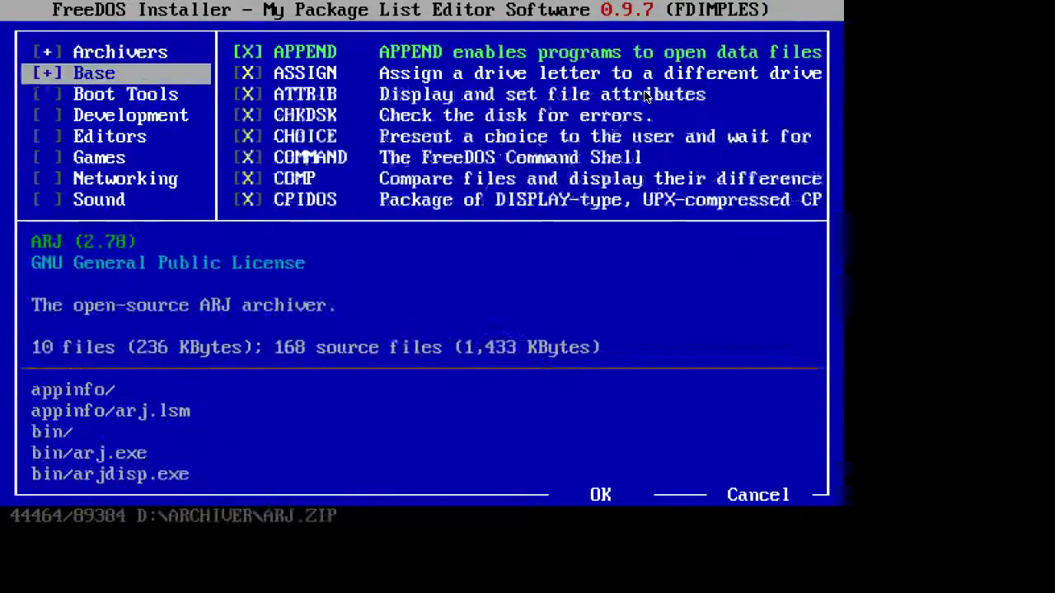
key("Tab")
key("Page_Down")
key("Page_Down")
key("Page_Down")
key("Page_Down")
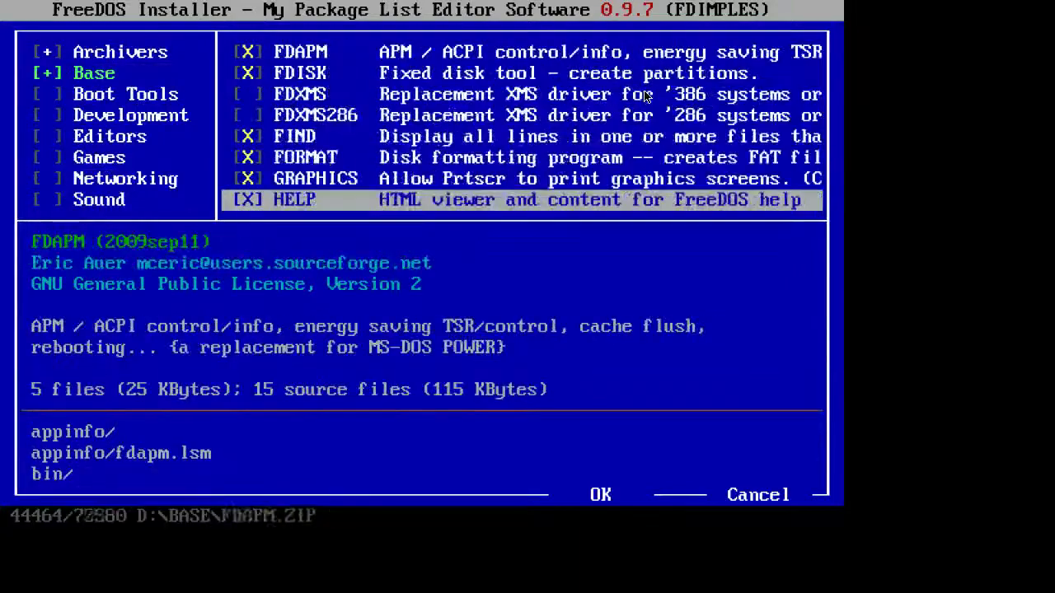
key("Page_Down")
key("Page_Down")
key("Page_Down")
key("Page_Up")
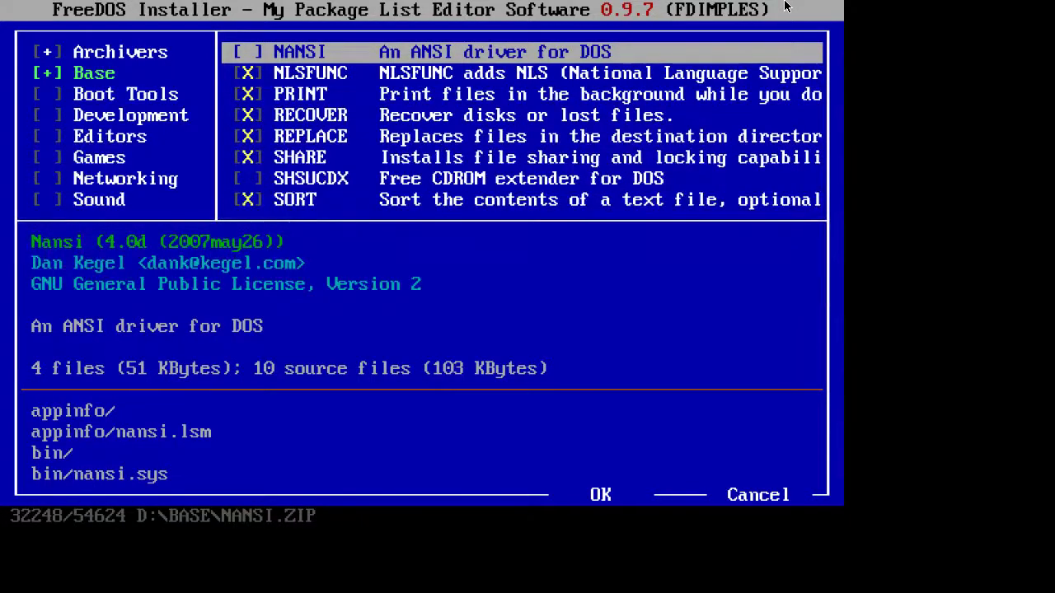
Examine the available packages in the Editors category, from BIEW through UHEX
key("Tab")
key("Tab")
key("Tab")
key("Tab")
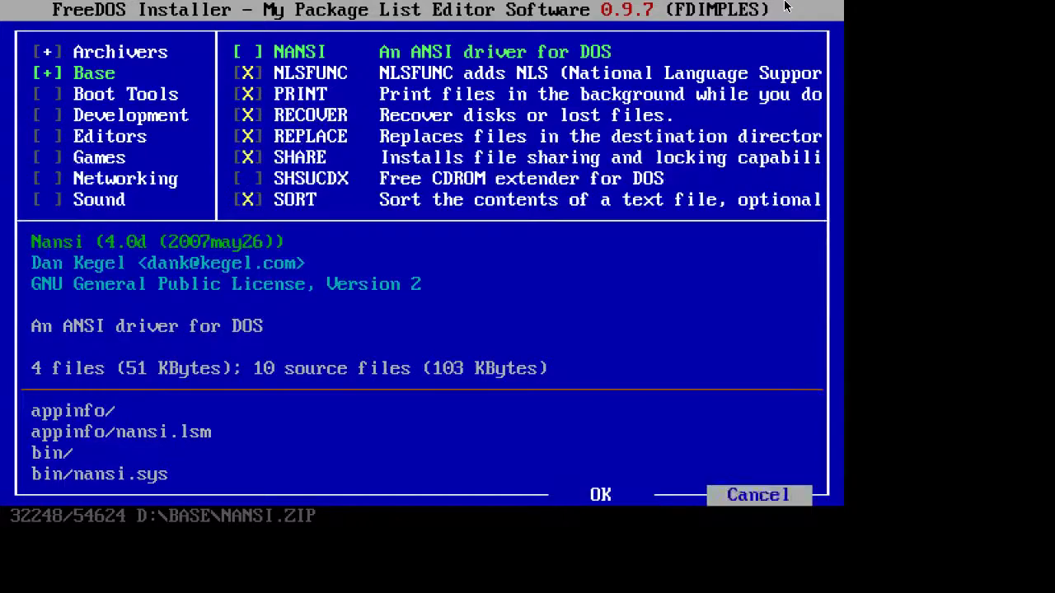
key("Down")
key("Down")
key("Down")
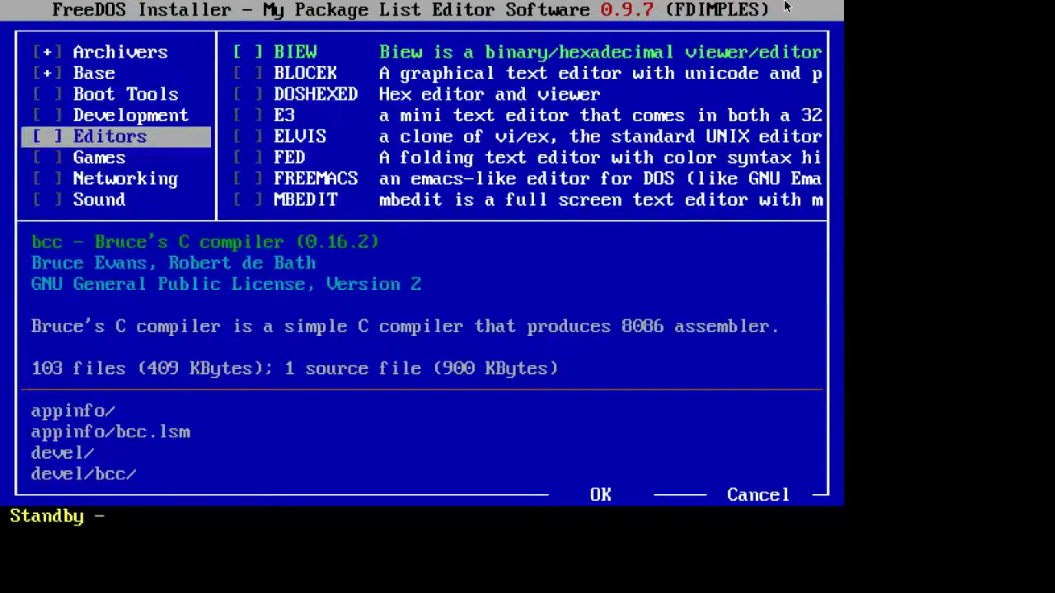
key("Down")
key("space")
key("space")
key("Up")
key("space")
key("space")
key("Tab")
key("Down")
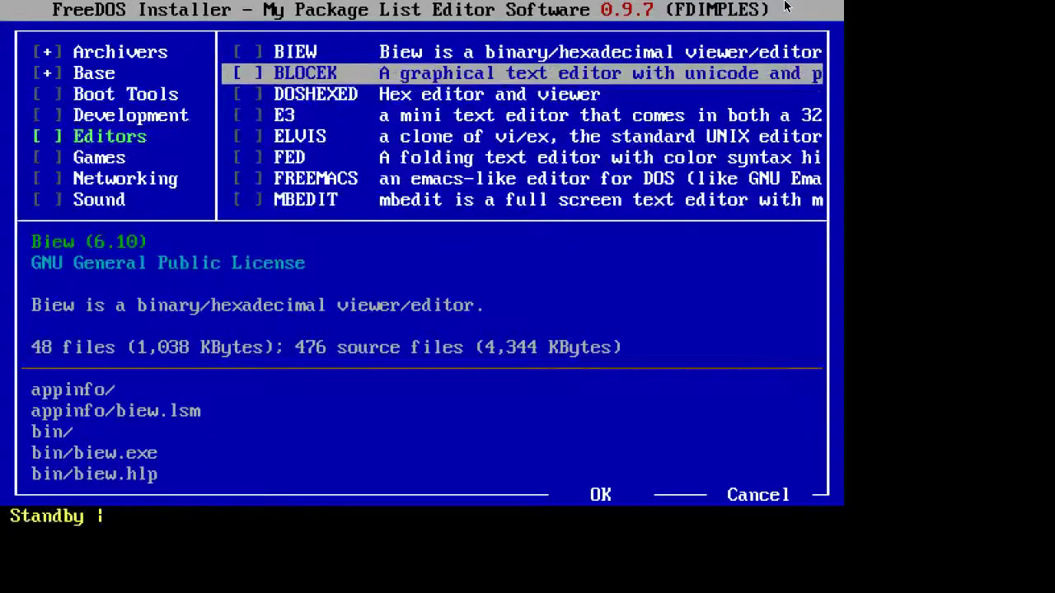
key("Down")
key("Down")
key("Down")
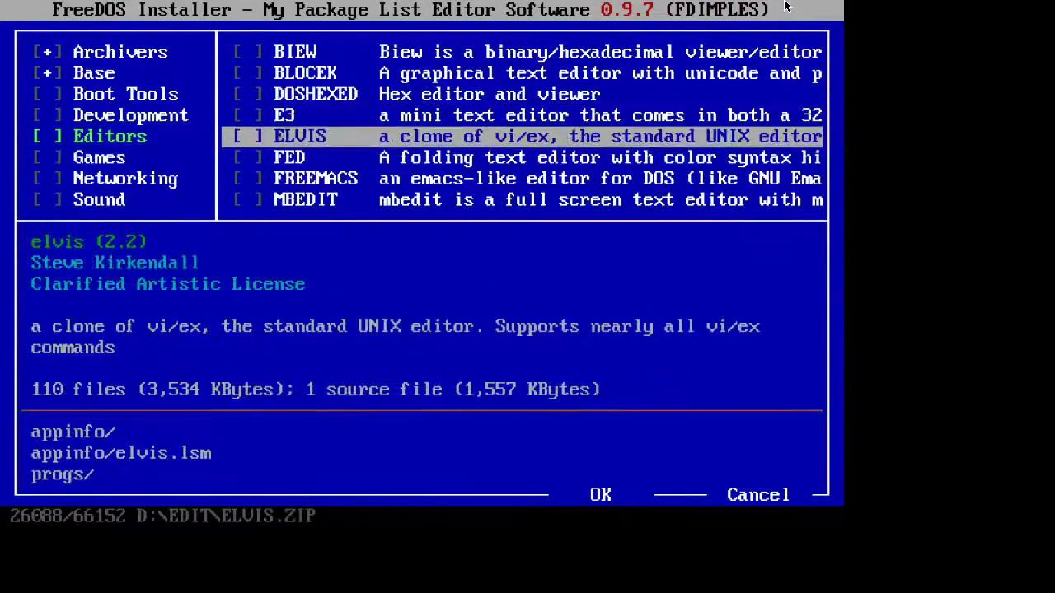
key("space")
key("Down")
key("Down")
key("Down")
key("Down")
key("Down")
key("Down")
key("Down")
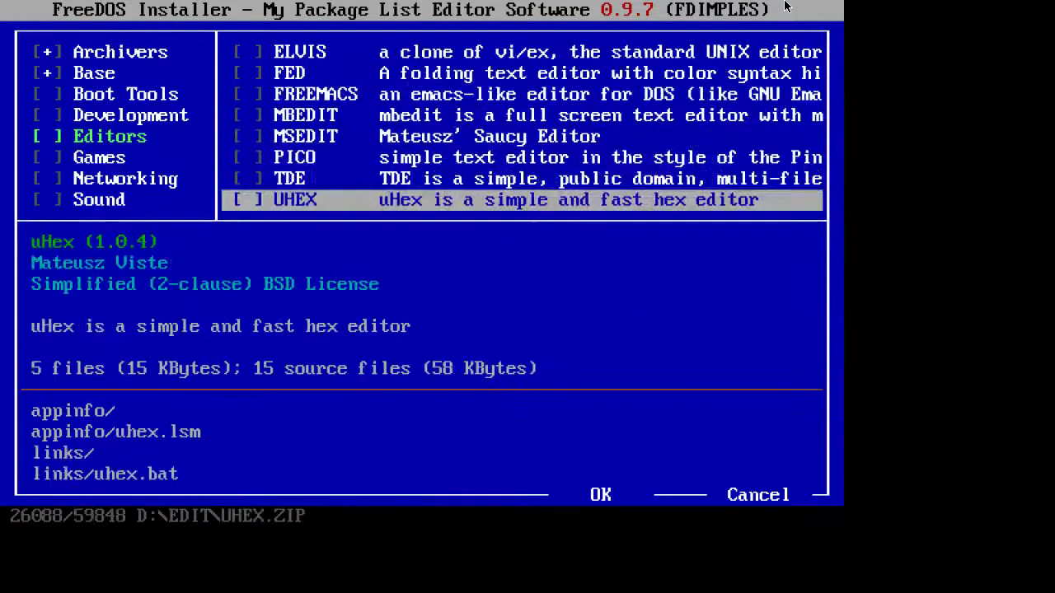
key("Tab")
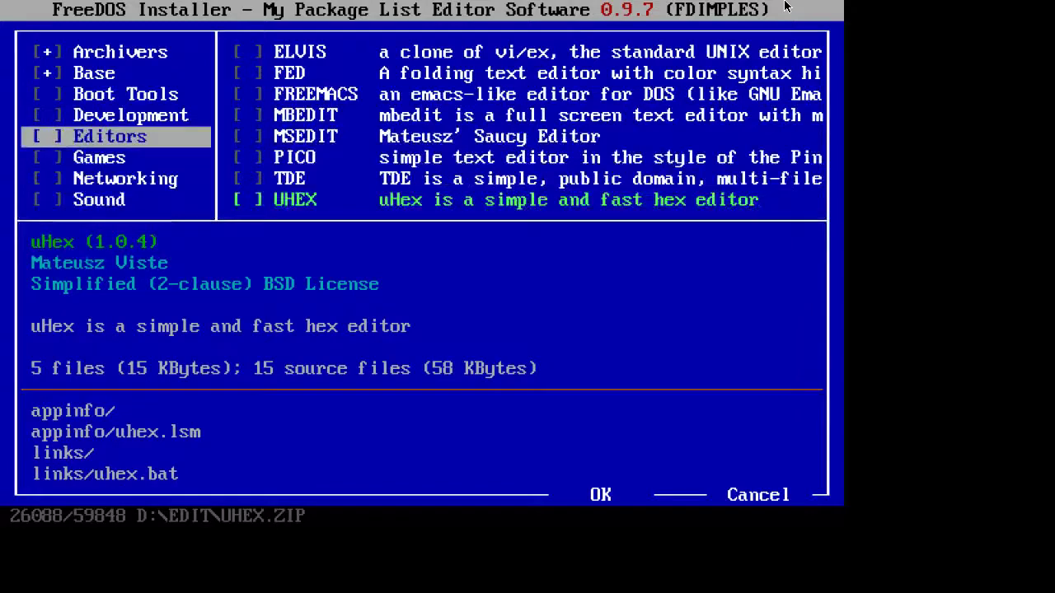
Examine the compilers, assemblers and languages in the Development category, from BCC through LUA
key("Down")
key("Up")
key("Up")
key("Tab")
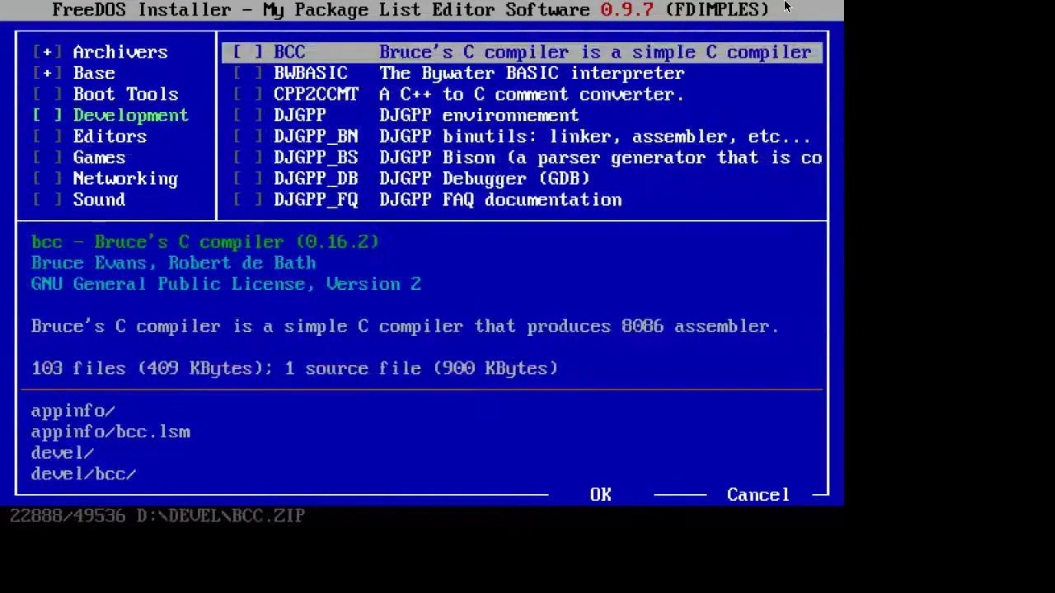
key("Down")
key("Down")
key("Down")
key("Down")
key("Down")
key("Down")
key("Down")
key("Down")
key("Down")
key("Down")
key("Down")
key("Down")
key("Down")
key("Down")
key("Down")
key("Down")
key("Down")
key("Down")
key("Down")
key("Down")
key("Down")
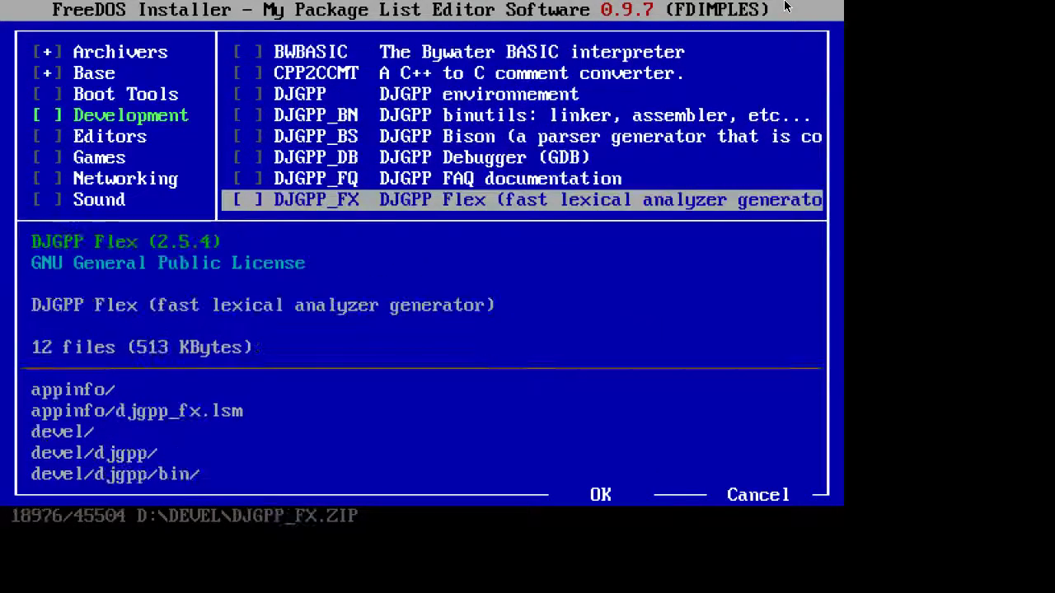
Select the FASM 80x86 assembler package in the Development category
key("Up")
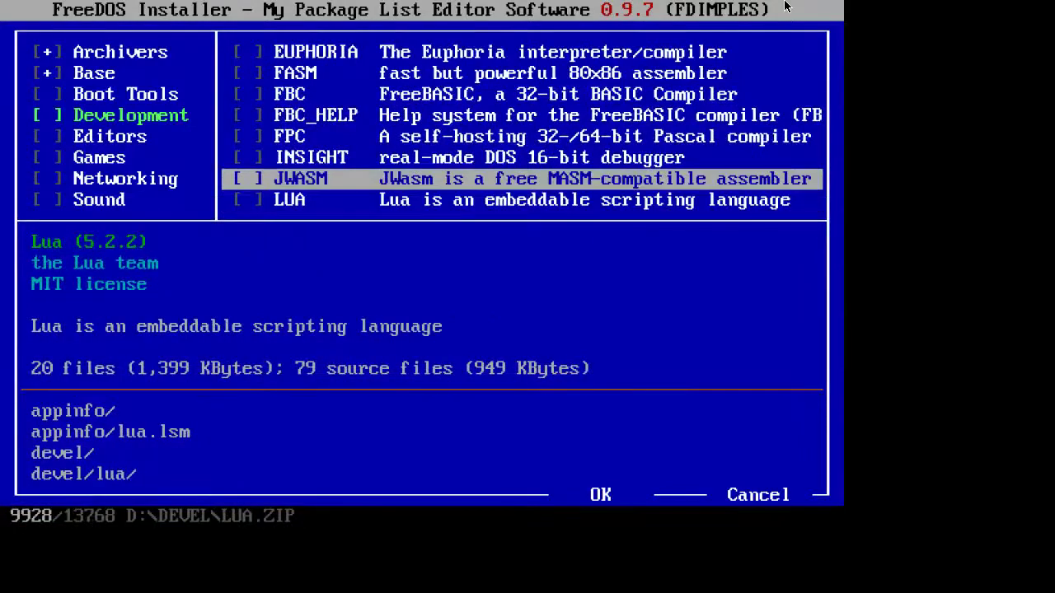
key("Up")
key("Up")
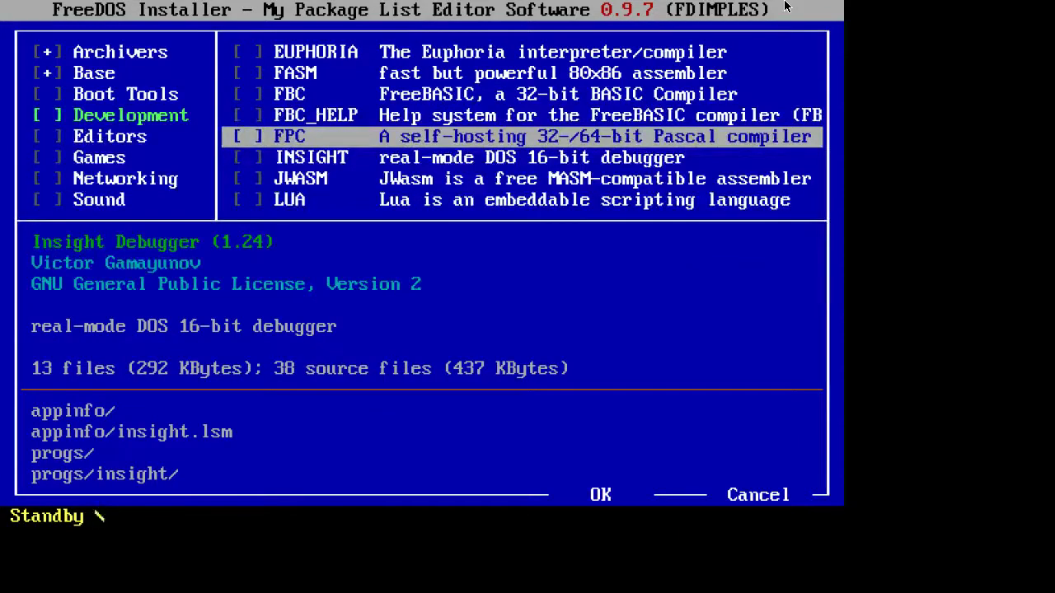
key("Up")
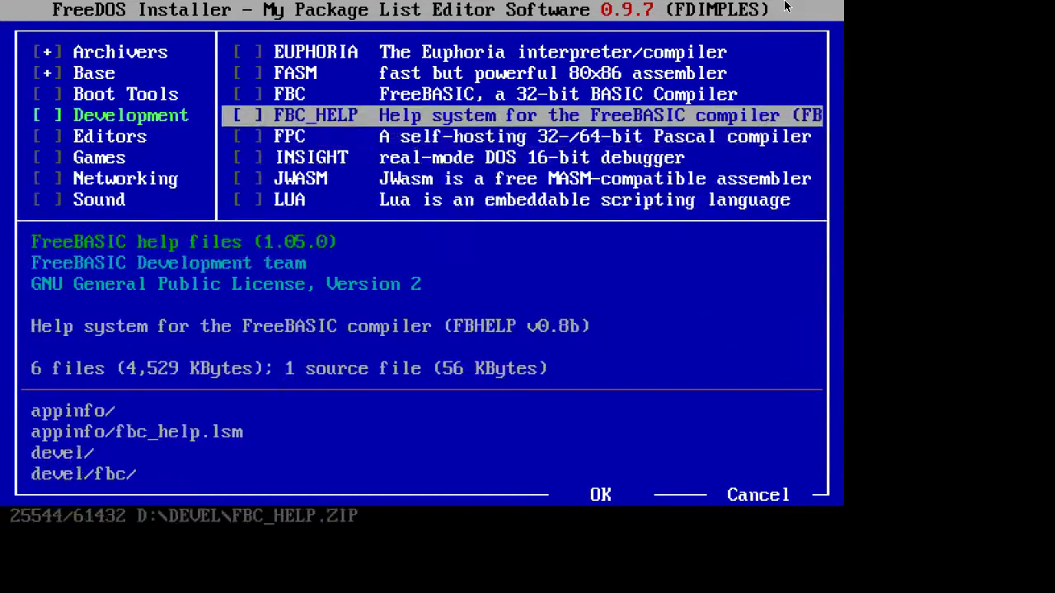
key("Up")
key("Up")
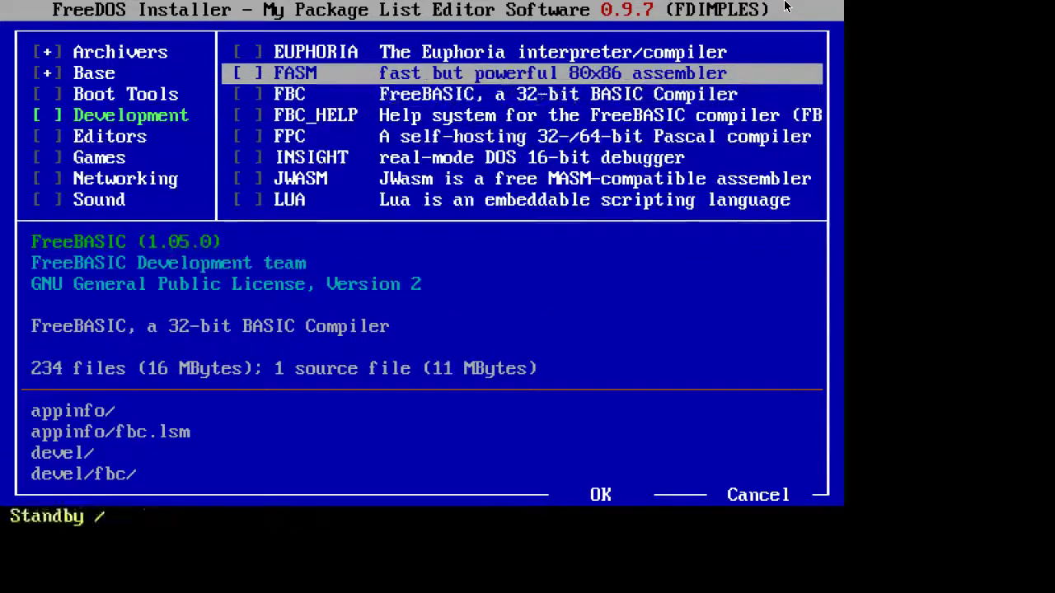
key("Down")
key("Down")
key("Down")
key("Down")
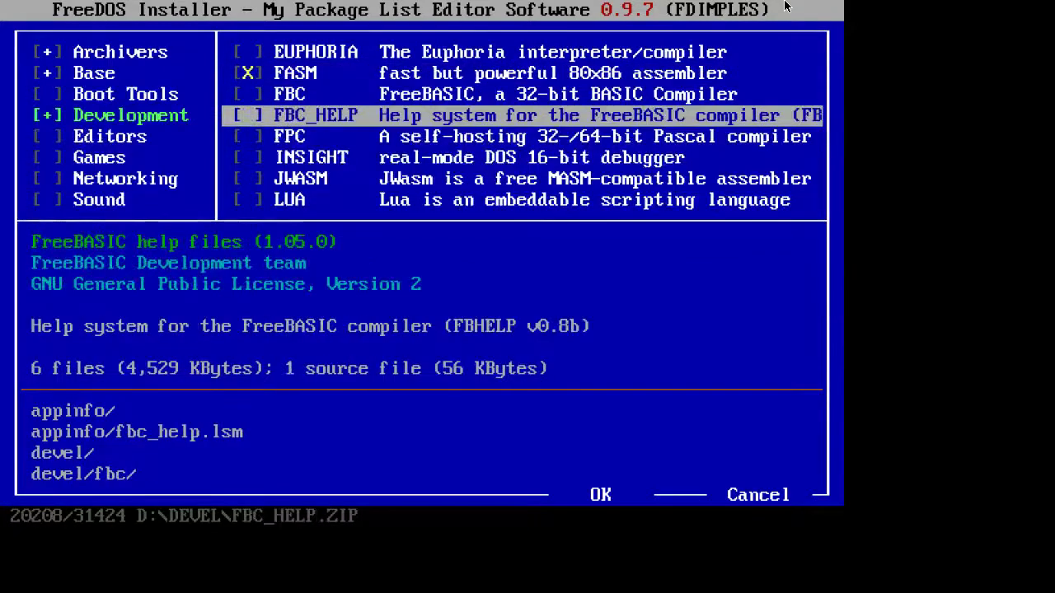
key("space")
Examine the remaining Development packages from FPC through UPX
key("Down")
key("Down")
key("Down")
key("Down")
key("Down")
key("Down")
key("Down")
key("Down")
key("Down")
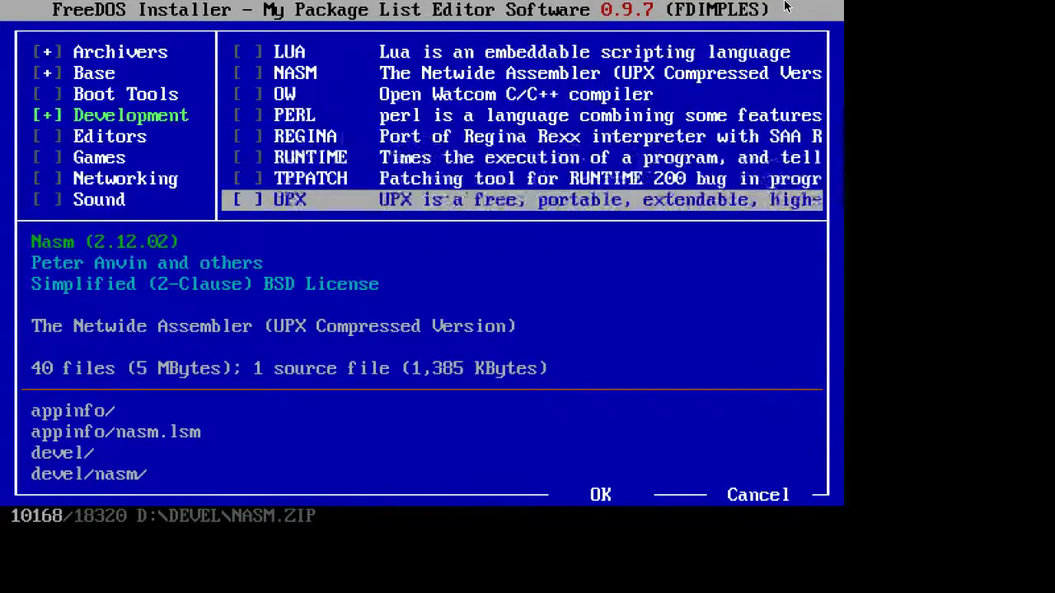
key("Up")
key("Down")
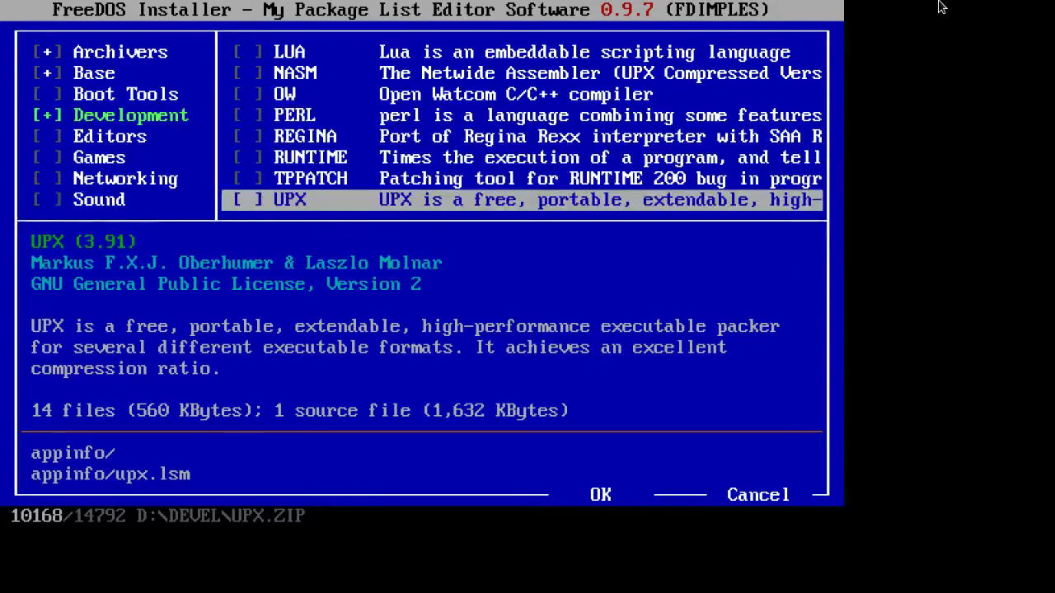
Look through the categories after Development and page into the Utilities package list
key("Tab")
key("Down")
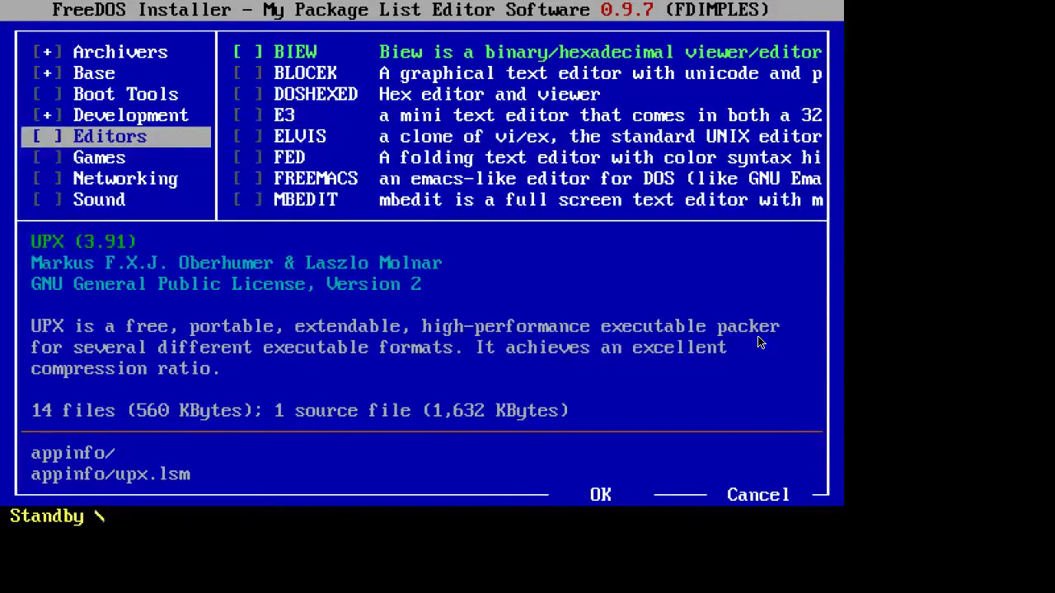
key("Down")
key("Down")
key("Down")
key("Down")
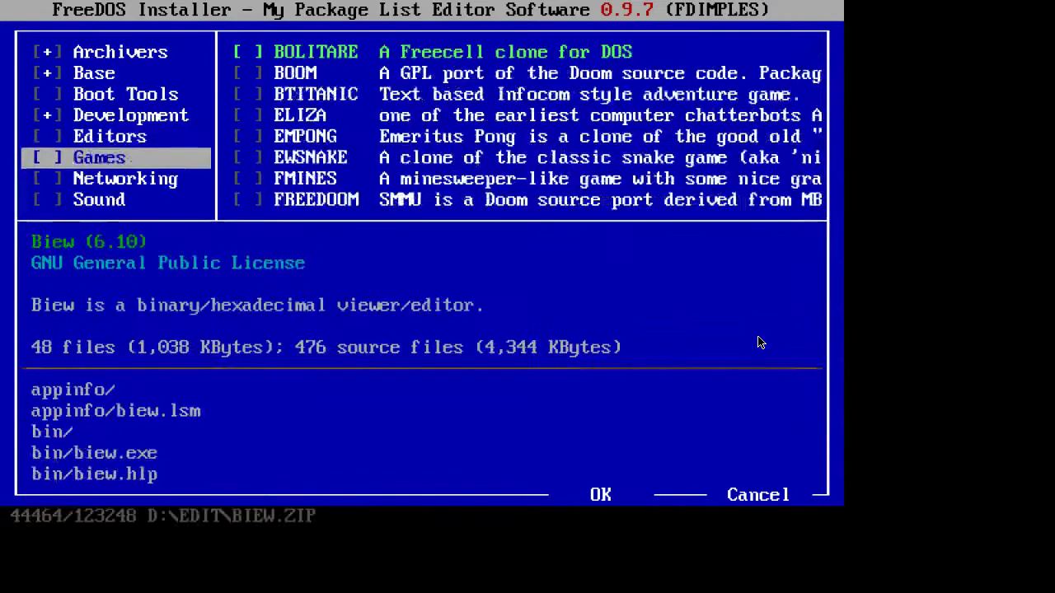
key("Tab")
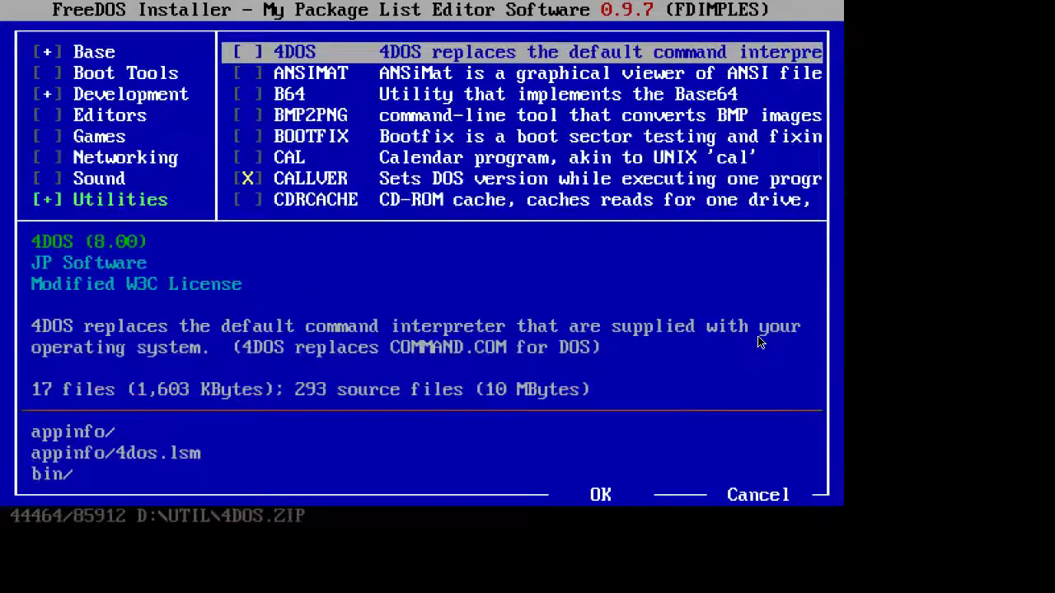
key("Page_Down")
key("Page_Down")
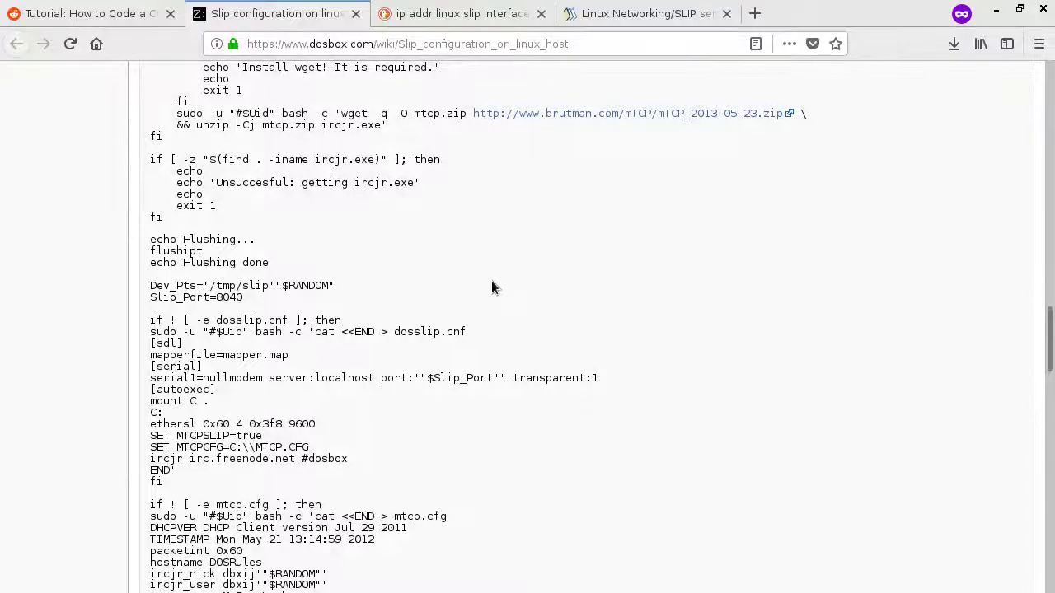
Switch to the web browser and examine the slipbox.sh script on the DOSBox wiki's Linux host SLIP configuration page
scroll(493, 285, "down", 2)
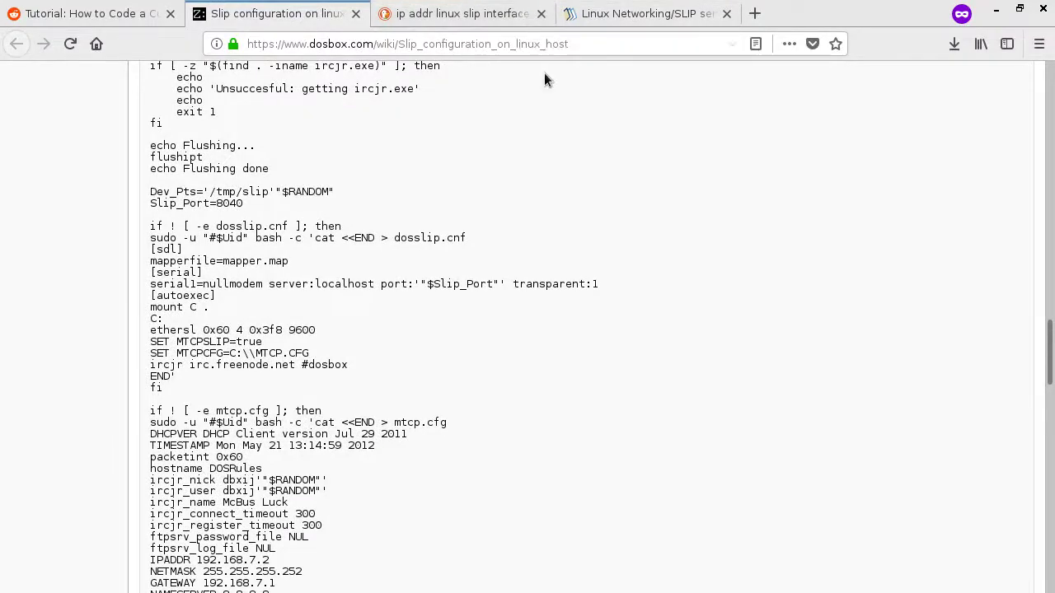
scroll(544, 76, "up", 9)
scroll(546, 78, "up", 7)
scroll(546, 74, "up", 8)
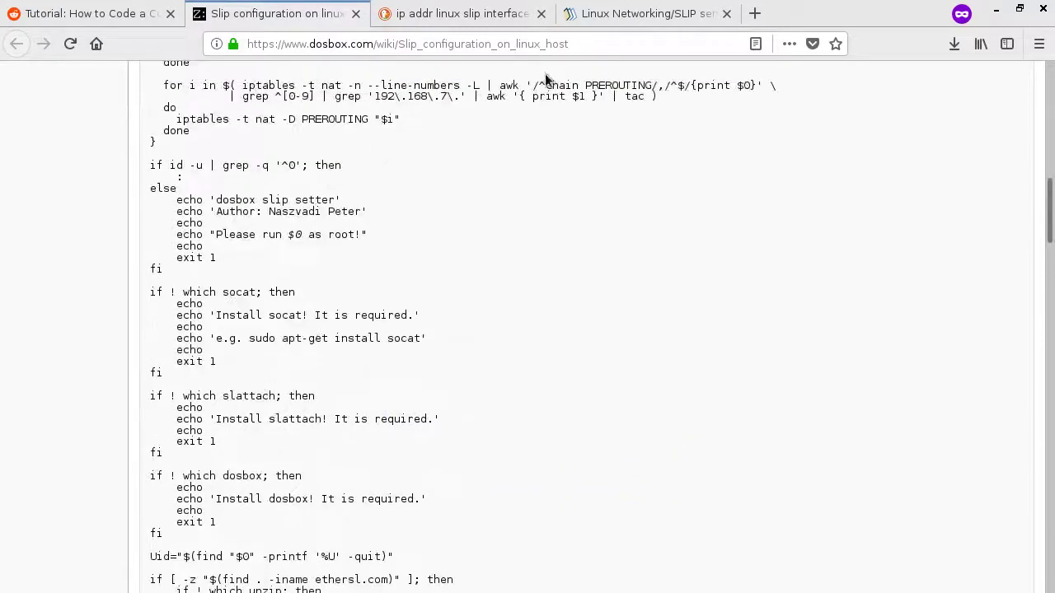
scroll(536, 89, "down", 7)
scroll(537, 96, "down", 20)
scroll(536, 97, "down", 6)
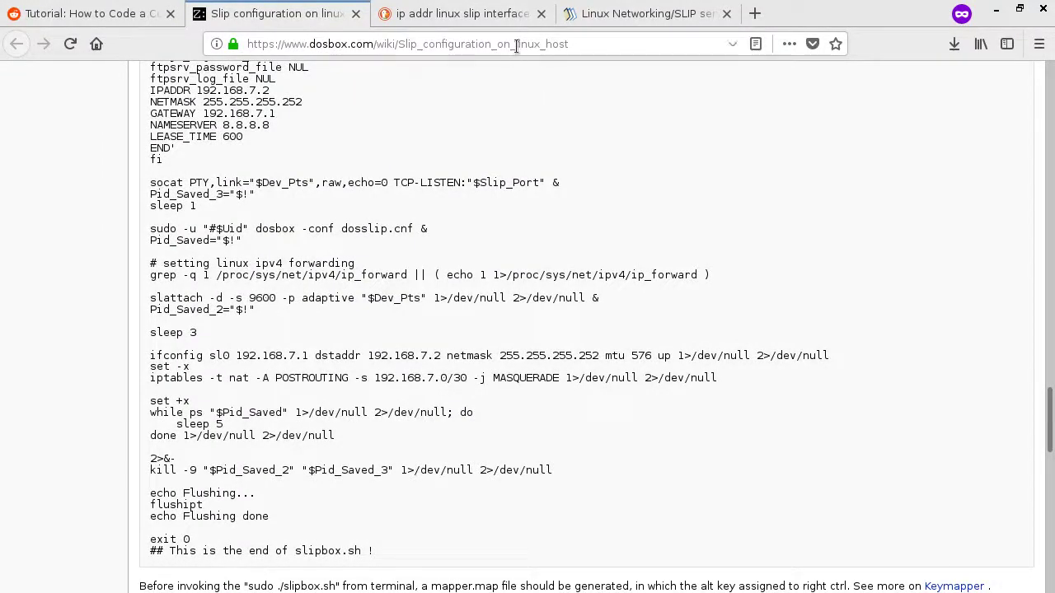
Search DuckDuckGo for "slattach" in place of the SLIP interface query
left_click(516, 17)
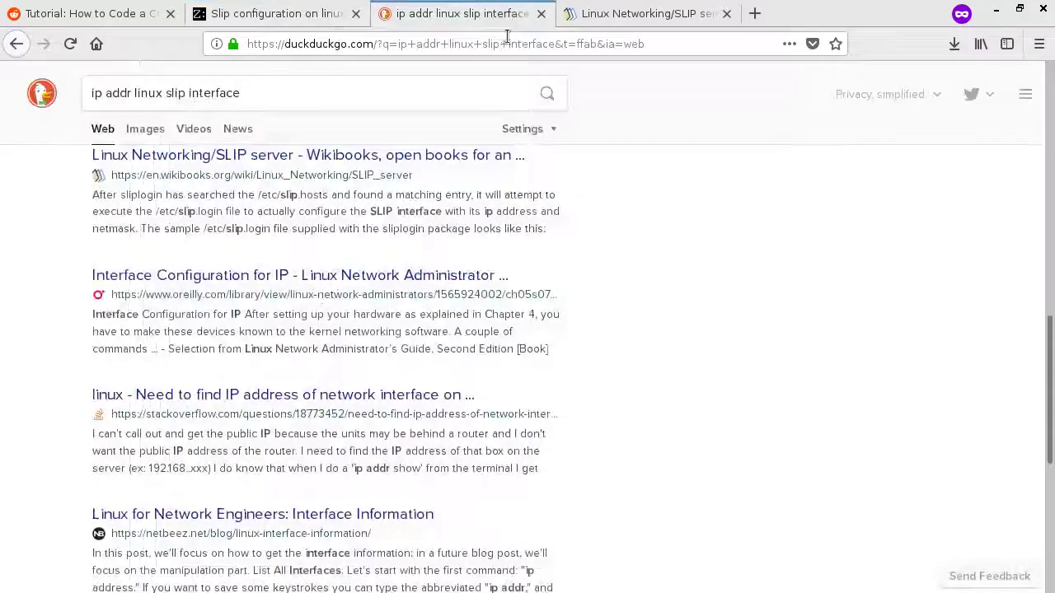
left_click(450, 92)
type("slattach")
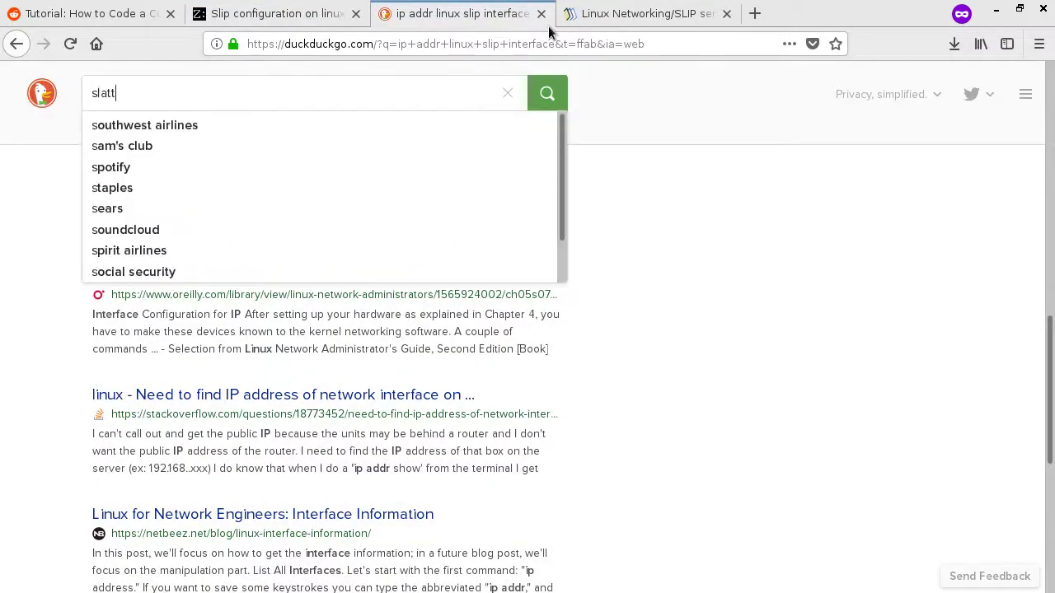
key("Return")
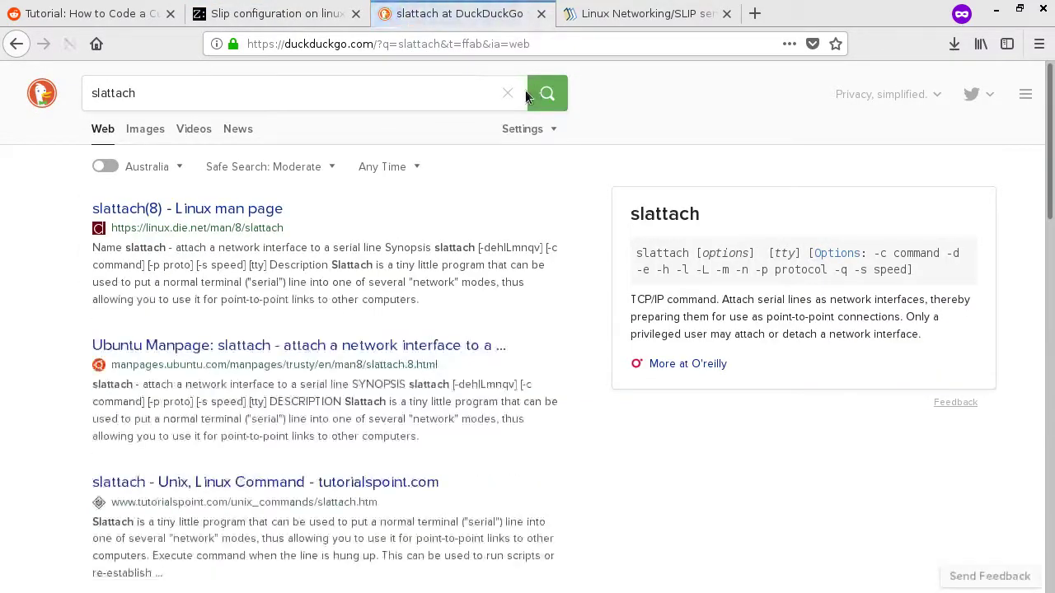
Open the slattach(8) Linux man page from the search results and examine its option descriptions
left_click(247, 219)
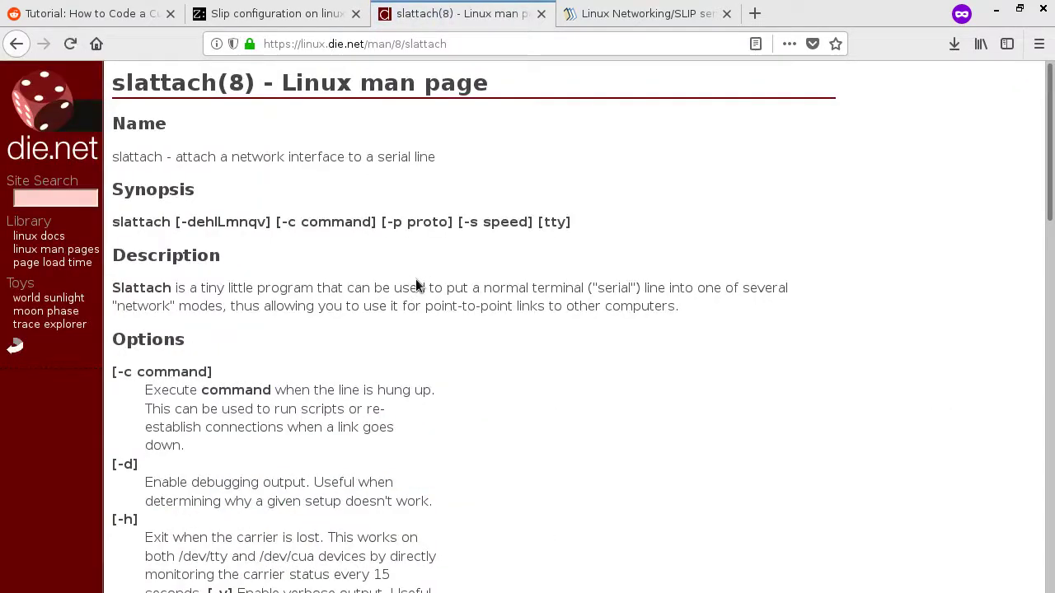
scroll(438, 321, "down", 5)
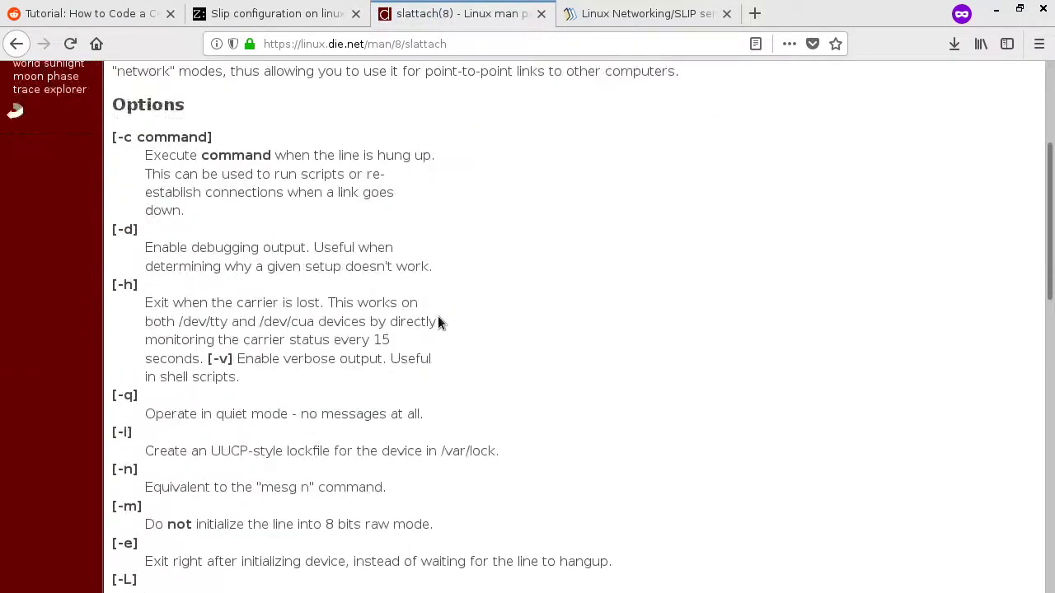
scroll(438, 321, "down", 13)
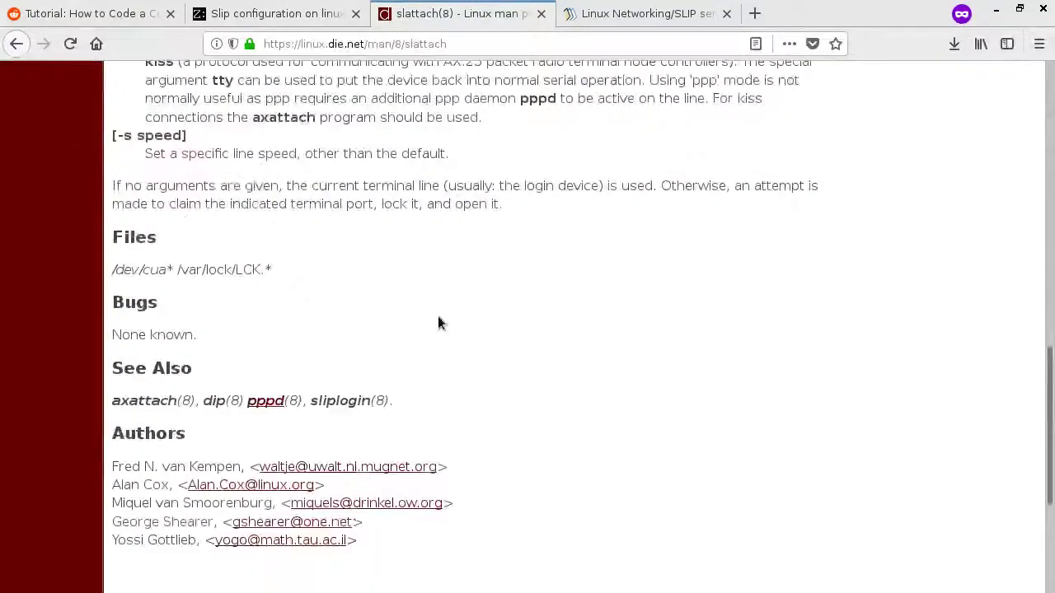
scroll(437, 321, "up", 14)
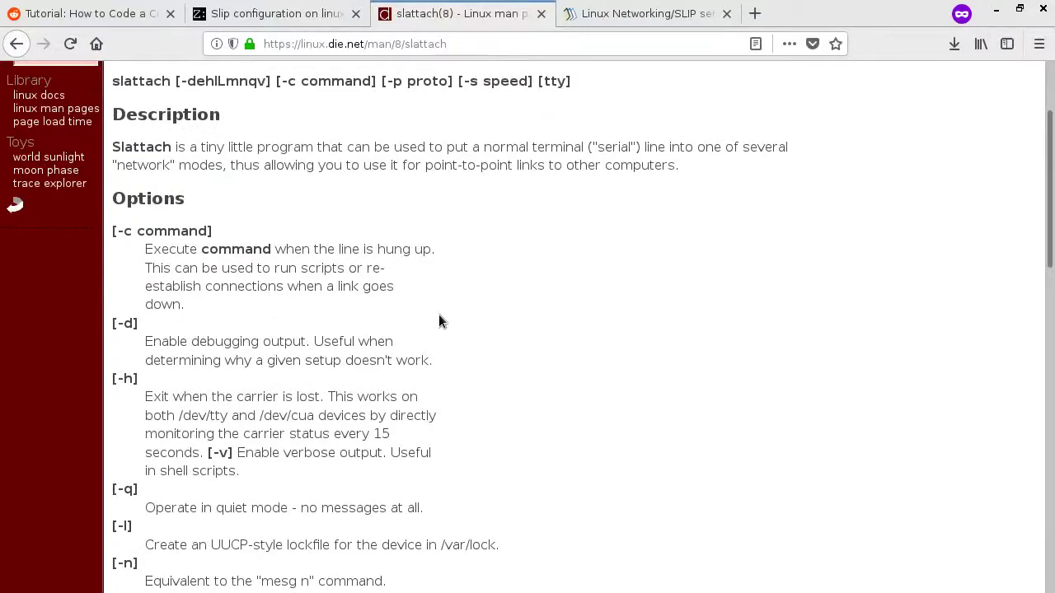
scroll(438, 321, "down", 11)
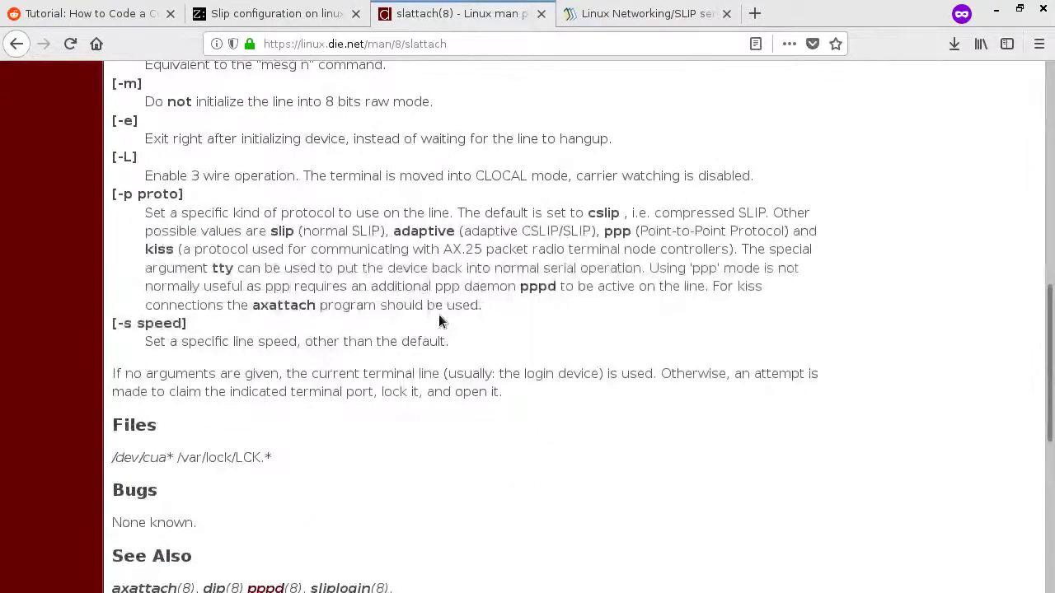
Revisit the DOSBox wiki's slipbox.sh script and look back through the Wikibooks SLIP server page from the dSLIP section to the /etc/slip.hosts entries
left_click(331, 18)
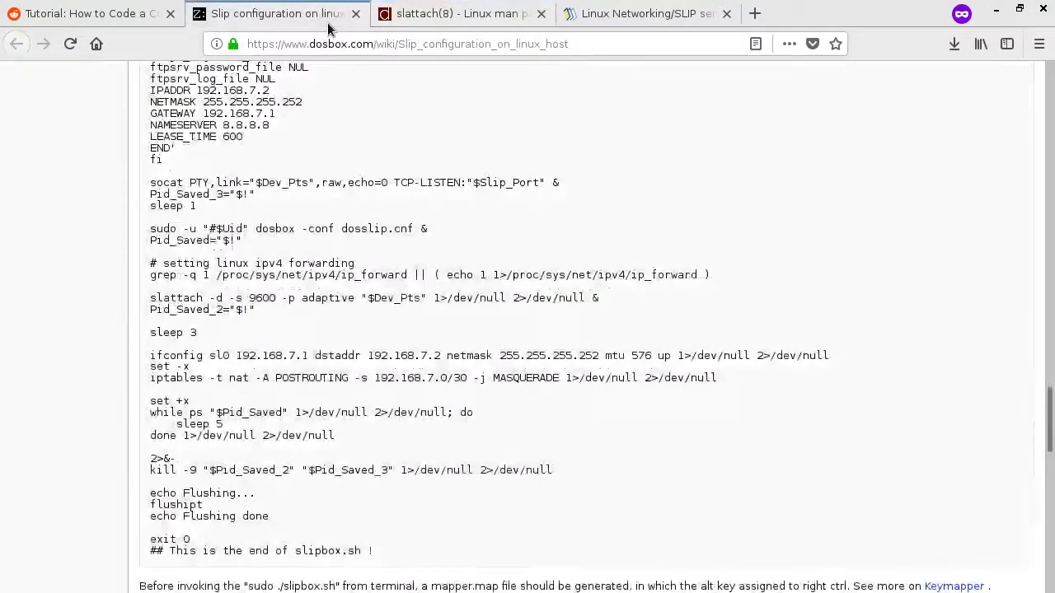
scroll(489, 278, "down", 2)
key("ctrl+Tab")
key("ctrl+Tab")
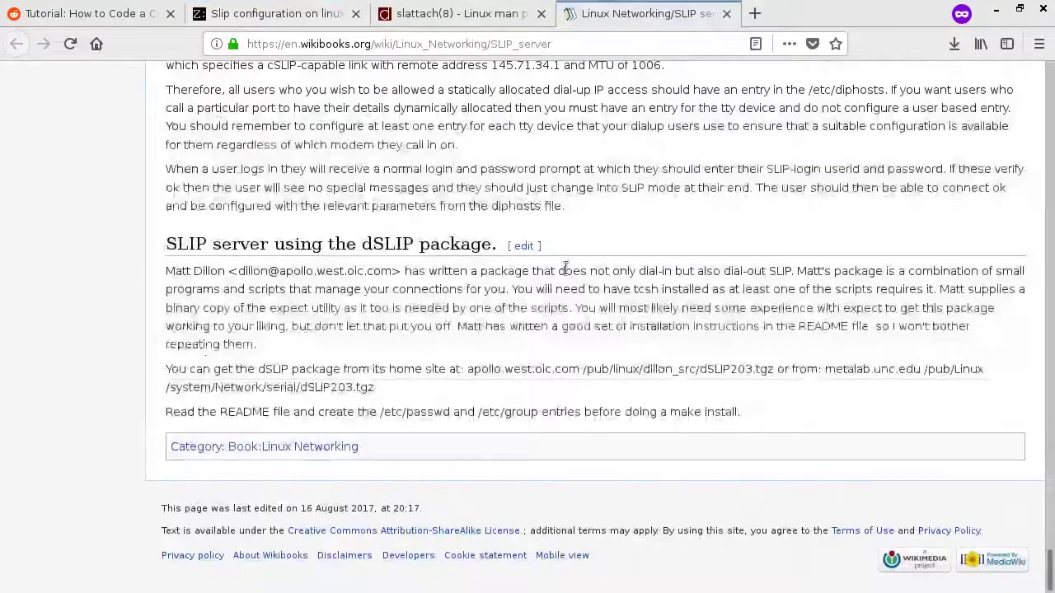
scroll(561, 272, "up", 7)
scroll(565, 271, "up", 9)
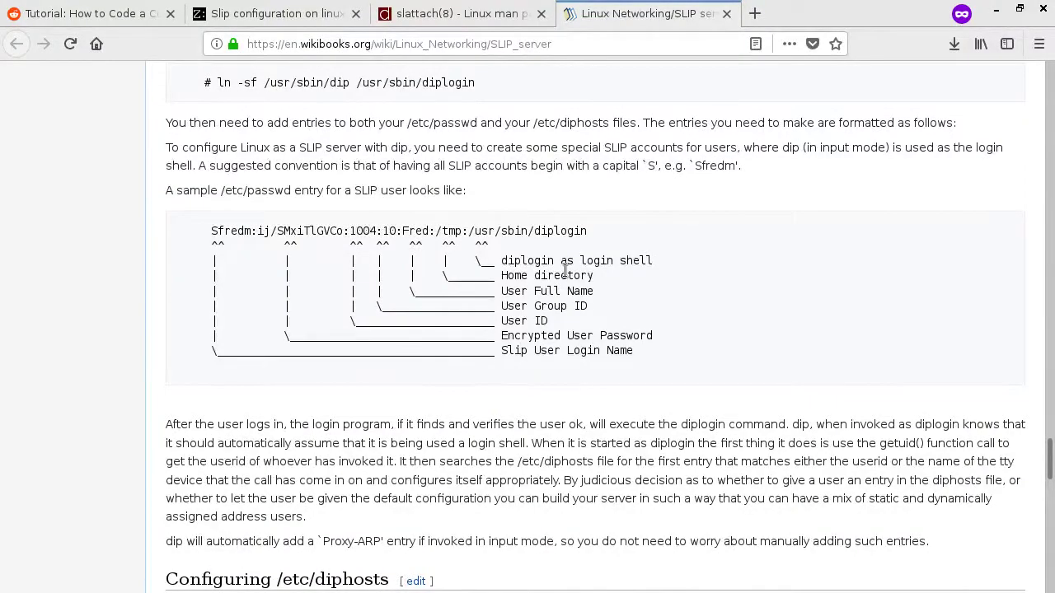
scroll(565, 272, "up", 5)
scroll(566, 276, "up", 3)
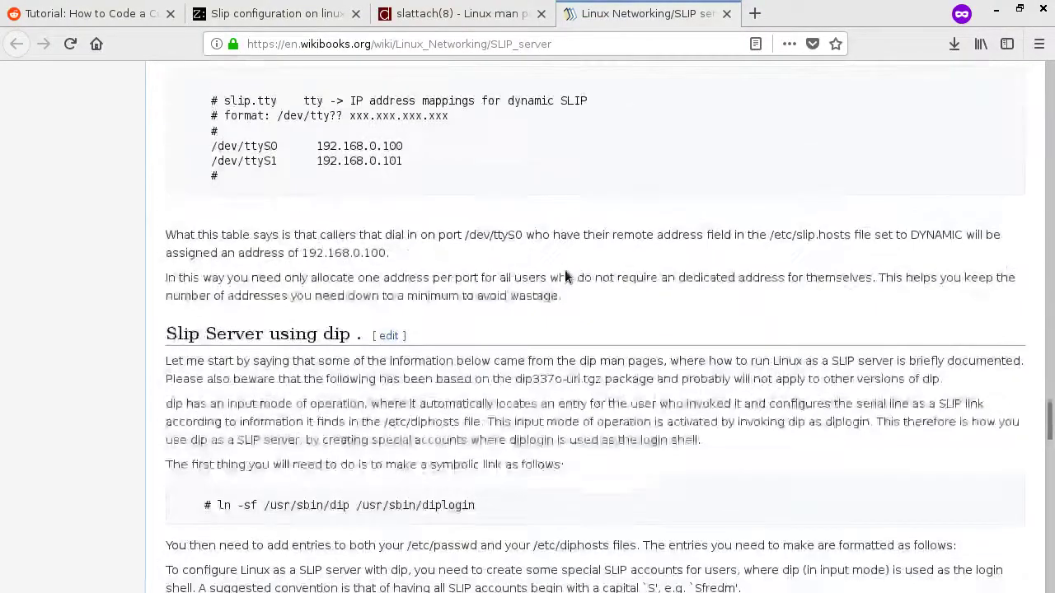
scroll(566, 276, "up", 6)
scroll(566, 276, "up", 18)
scroll(566, 276, "up", 3)
scroll(565, 276, "up", 20)
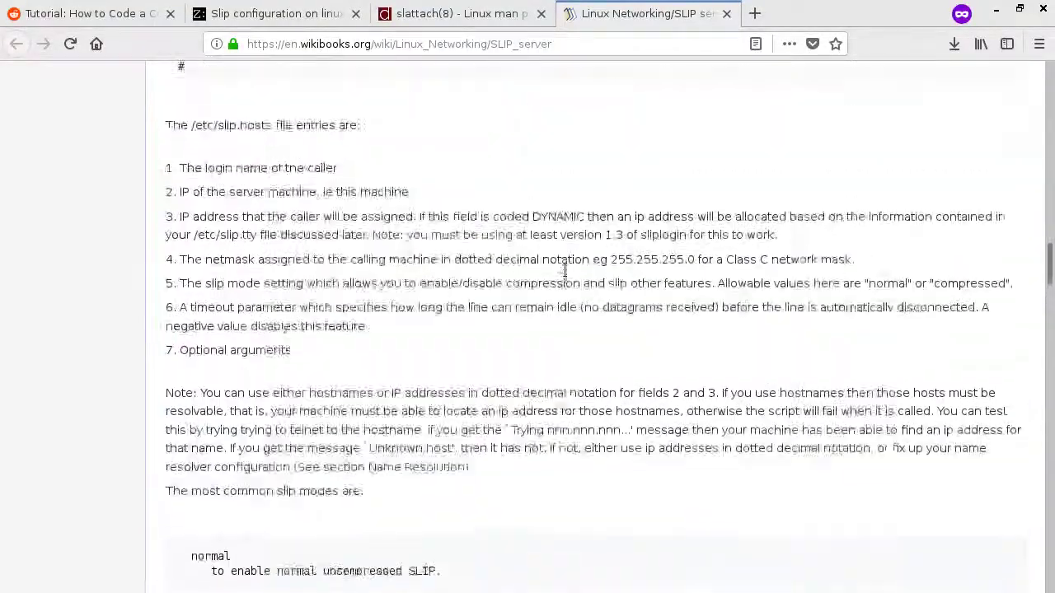
scroll(574, 258, "up", 8)
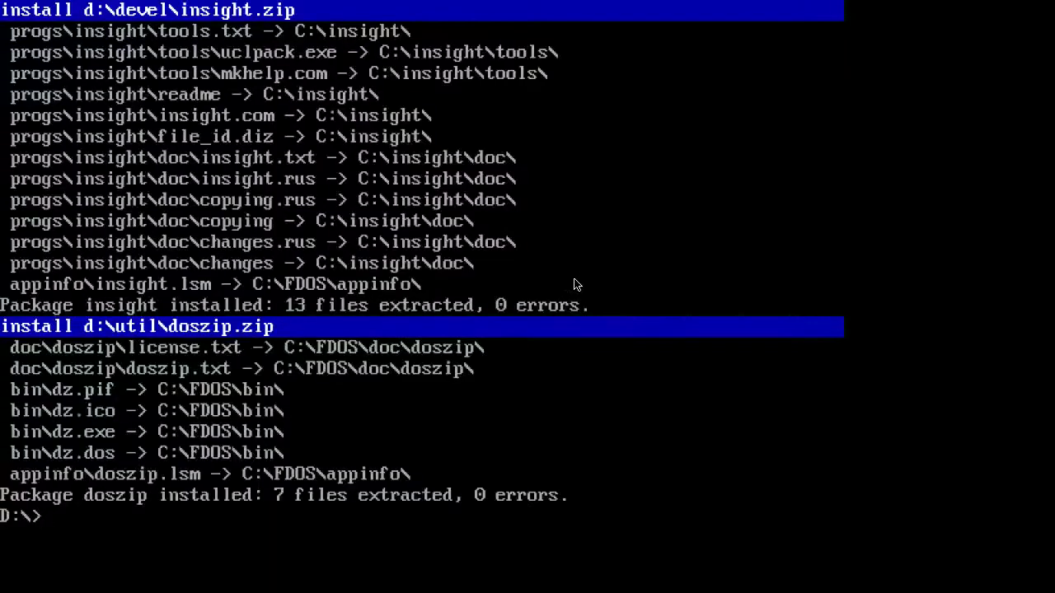
Switch to DOSBox, list the contents of drive D:, and change to drive C:
type("dir")
key("Return")
type("cd C:\\")
key("Return")
type("dir")
key("BackSpace")
key("BackSpace")
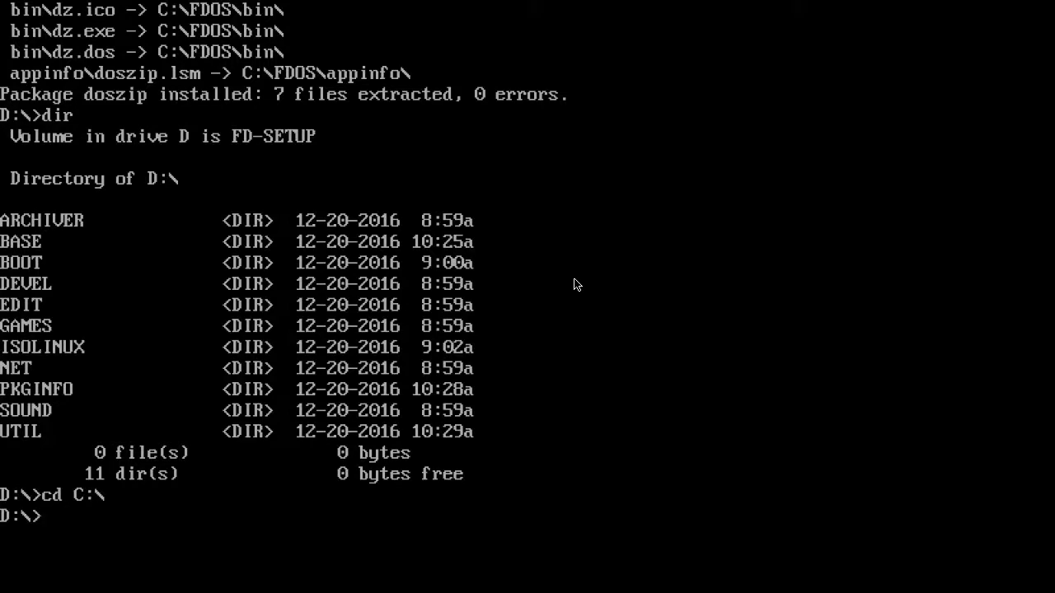
type("C:\\")
key("Return")
type("C:")
key("Return")
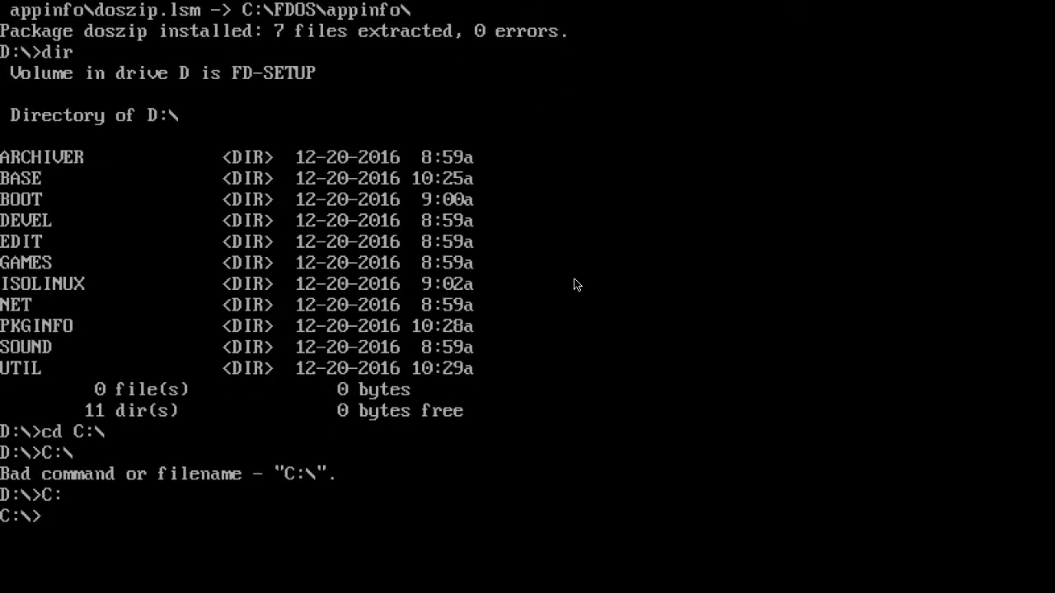
List the root of drive C: and open autoexec.bat in the FreeDOS editor
type("dir")
key("Return")
type("edit")
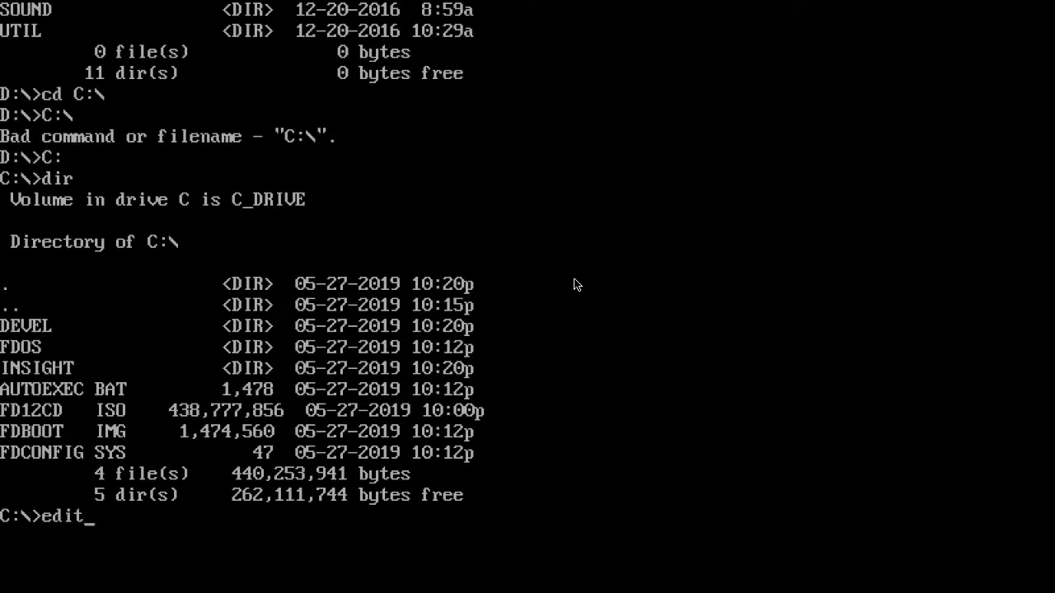
type(" autoexec.bat")
key("Return")
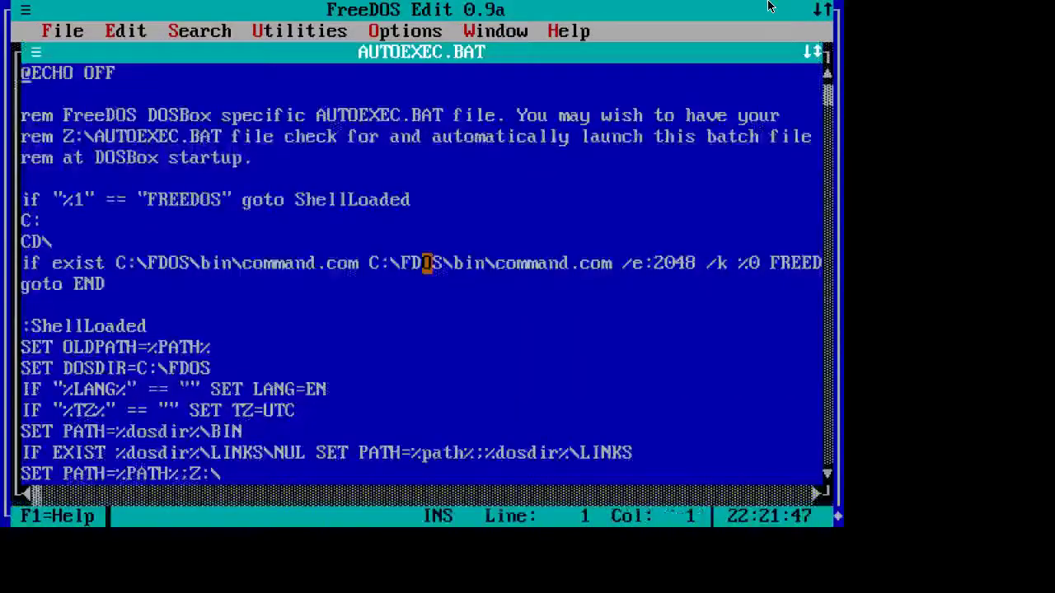
Insert the line "lh cwsdpmi -p" above the fdnet.bat check near the end of AUTOEXEC.BAT
key("Page_Down")
key("Page_Down")
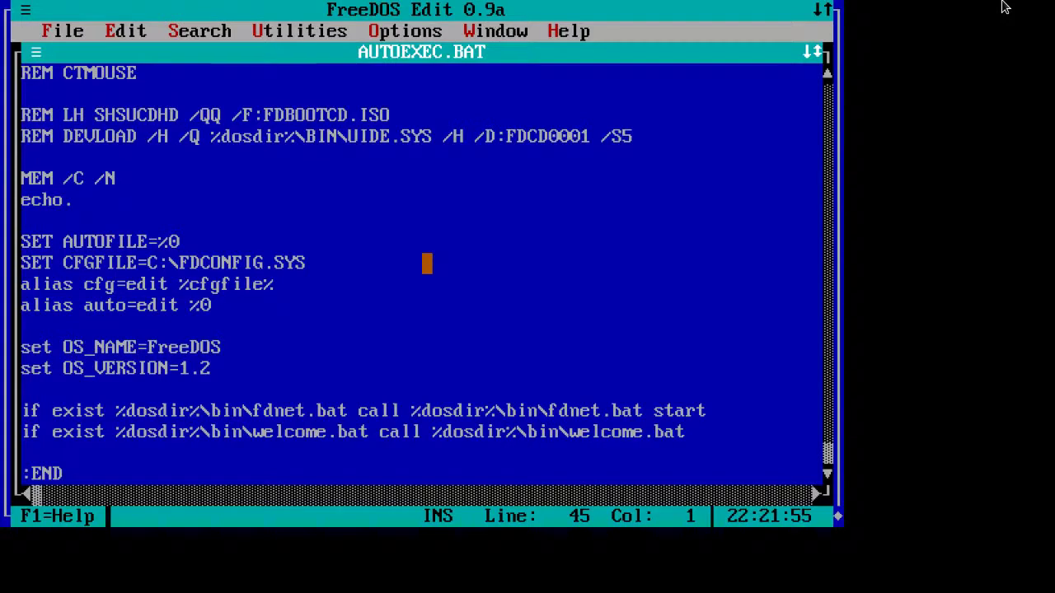
key("Up")
key("Down")
key("Down")
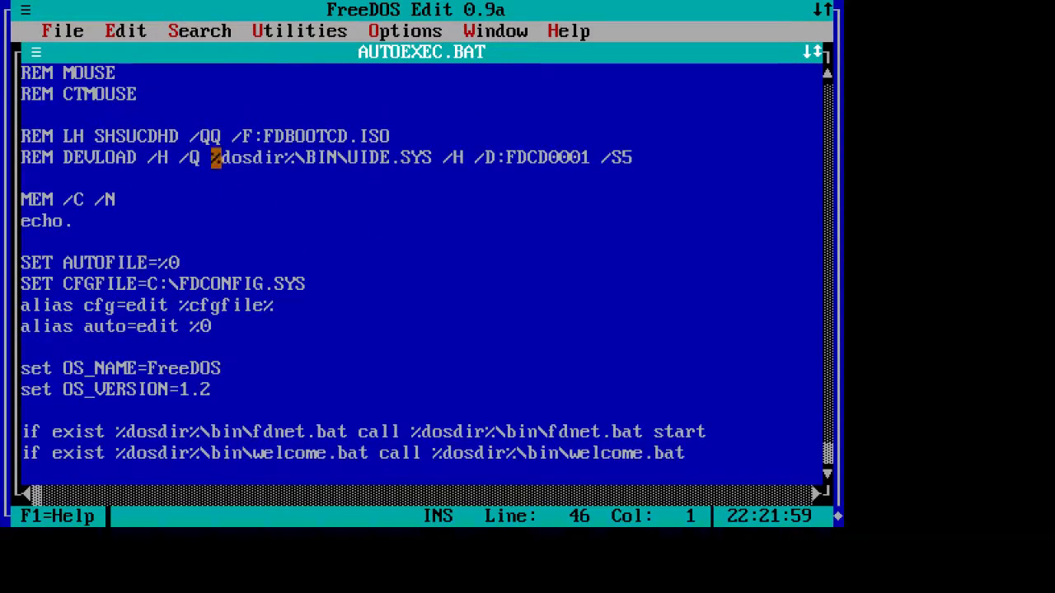
key("Down")
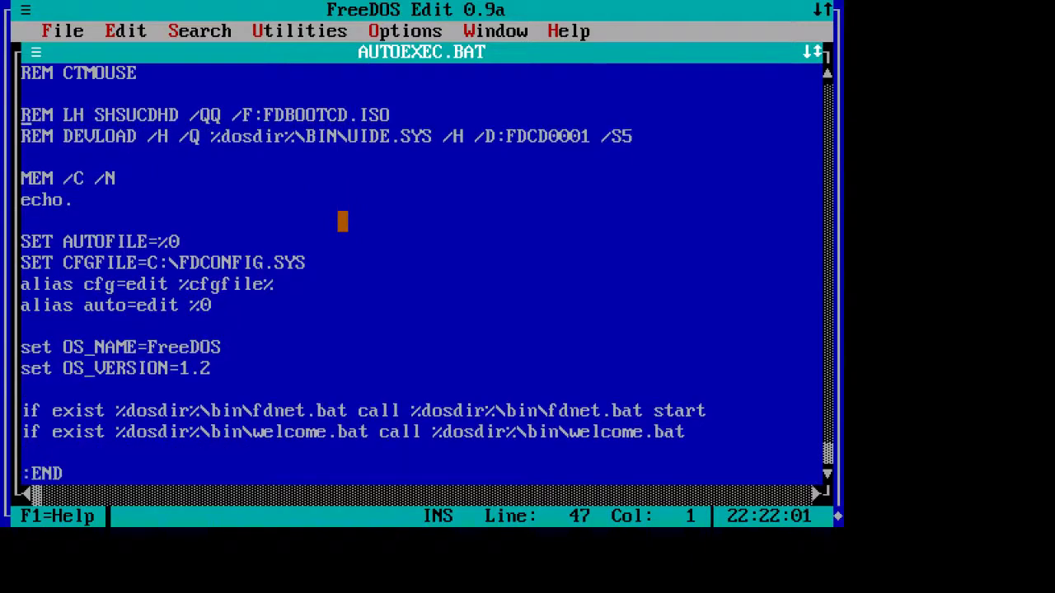
key("Down")
key("Down")
key("Down")
key("Down")
key("Down")
key("Down")
key("Down")
key("Down")
key("Down")
key("Down")
key("Down")
key("Down")
key("Down")
key("Down")
key("Down")
key("Down")
key("Up")
key("Up")
key("Up")
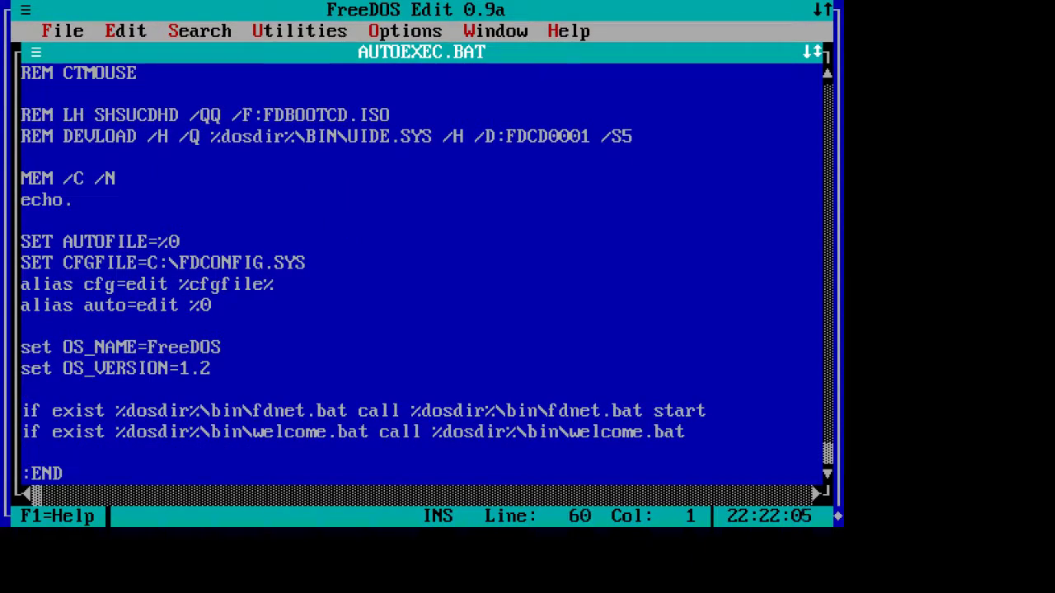
key("Return")
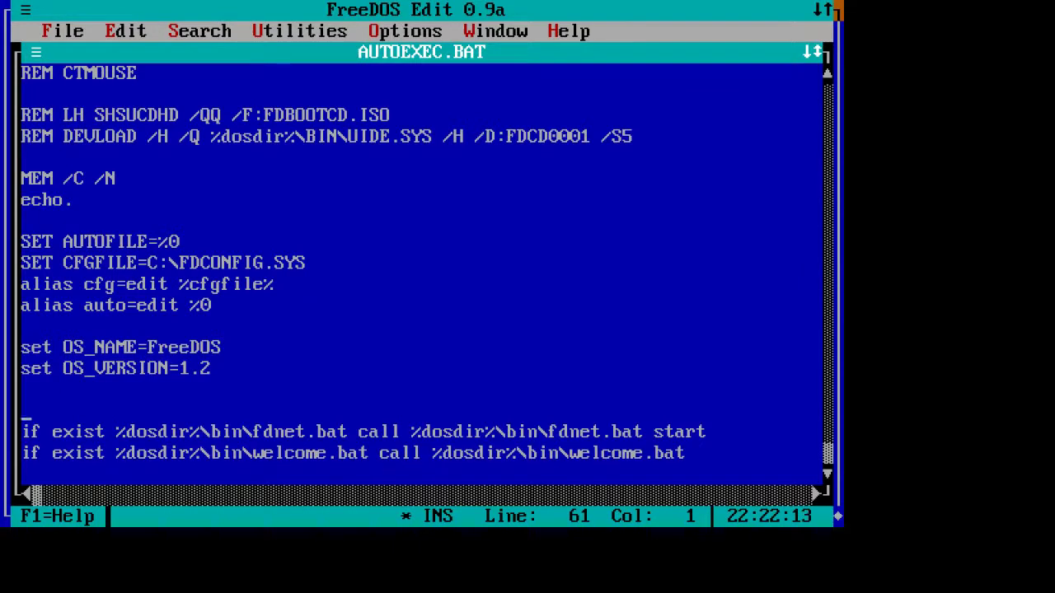
type("lh cw")
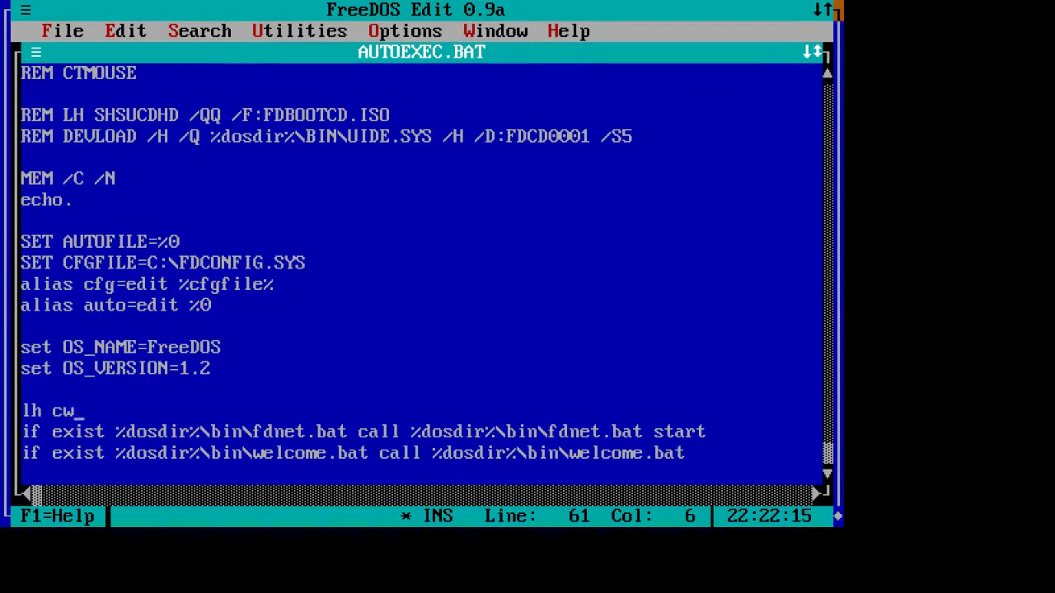
type("sdpmi -")
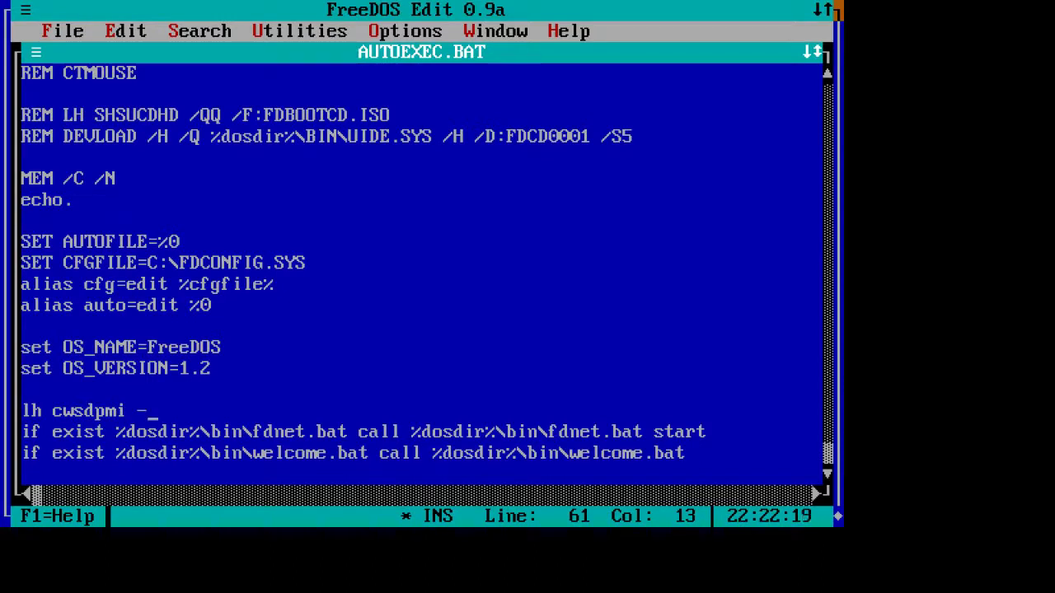
type("p")
key("Return")
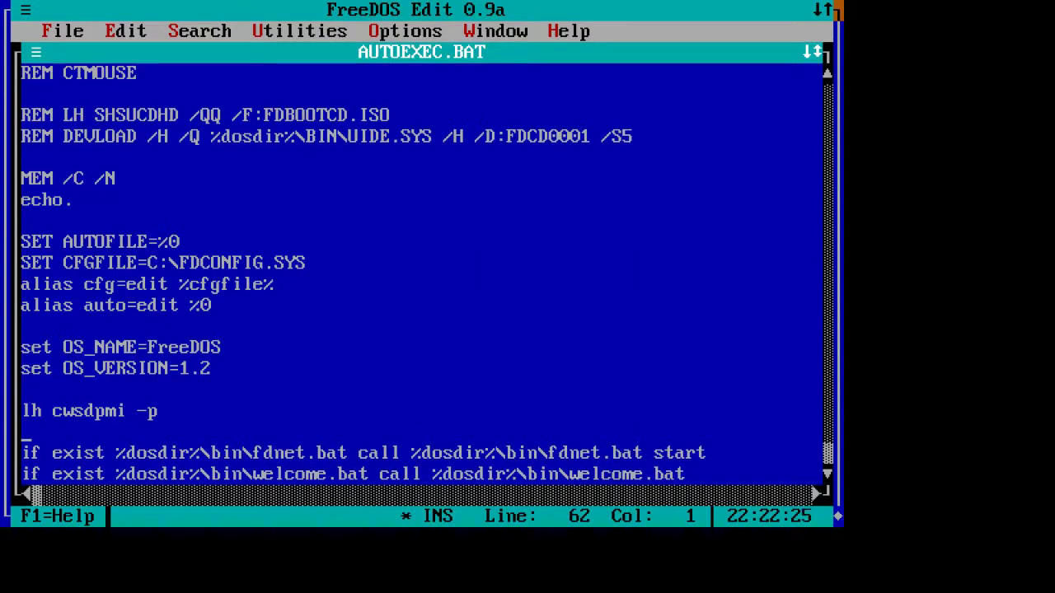
Add the line "set path=%path%;C:\DEVEL\FASM;C:\INSIGHT" below the cwsdpmi line, followed by a blank line
key("Return")
left_click(23, 432)
type("set path=%path;%;C:\\DEVEL\\")
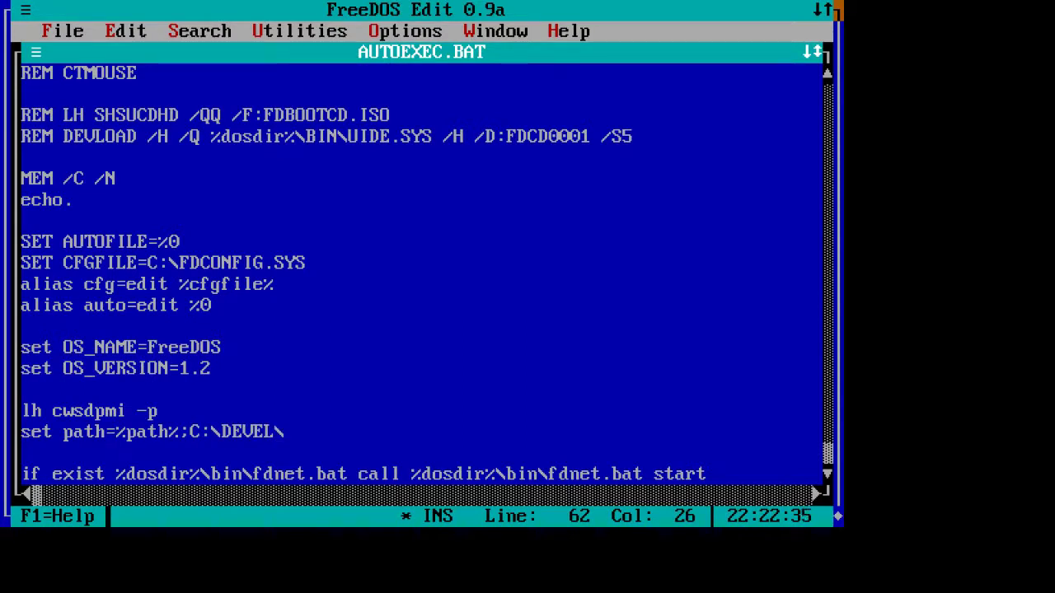
type("FASM")
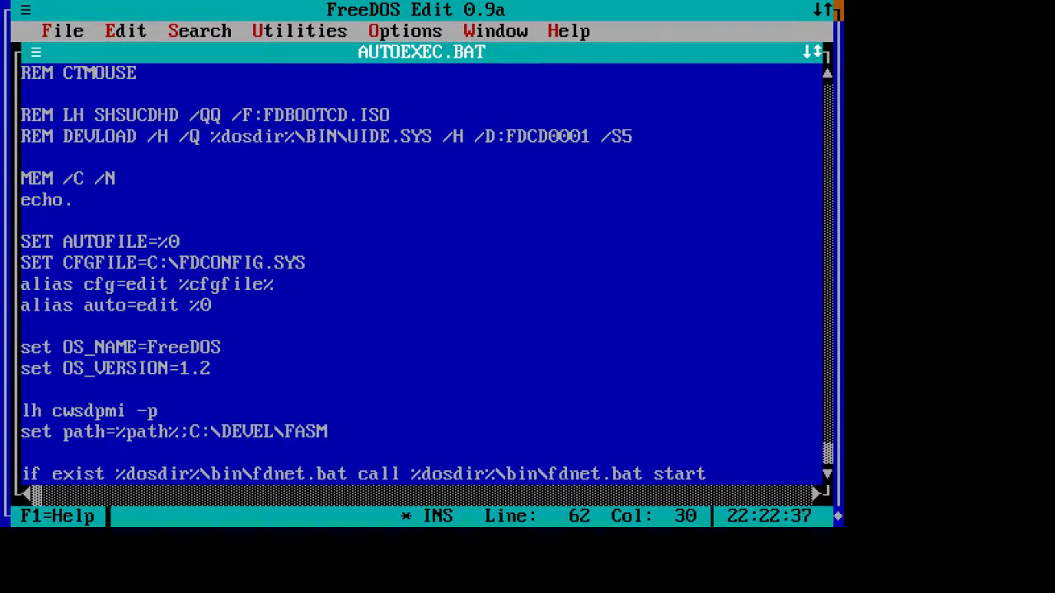
type(";C:\\INSIGHT")
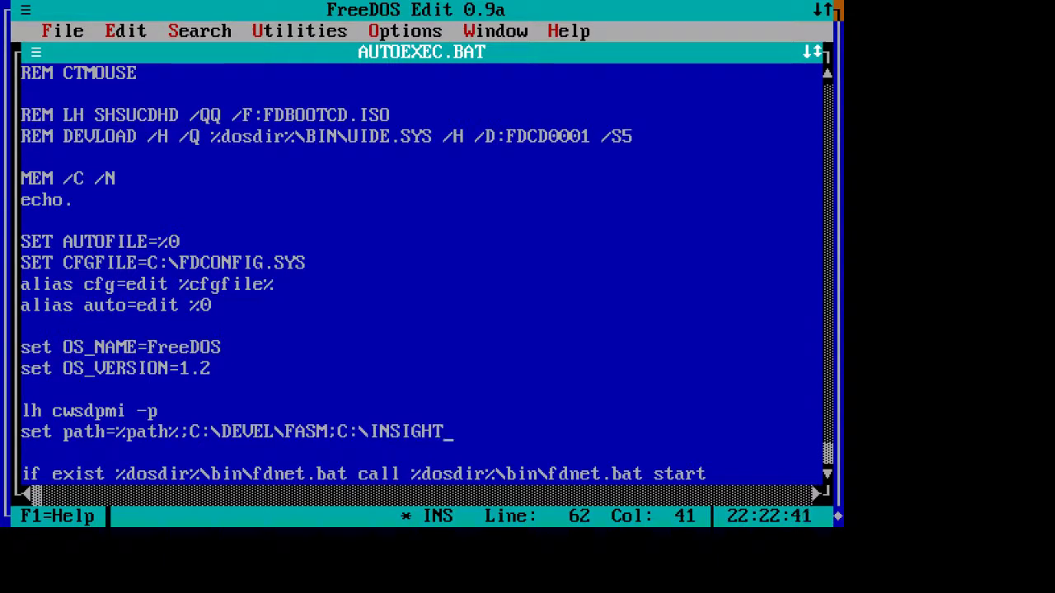
Check the remaining lines of AUTOEXEC.BAT, save the file and exit the editor
key("Down")
key("Down")
key("Down")
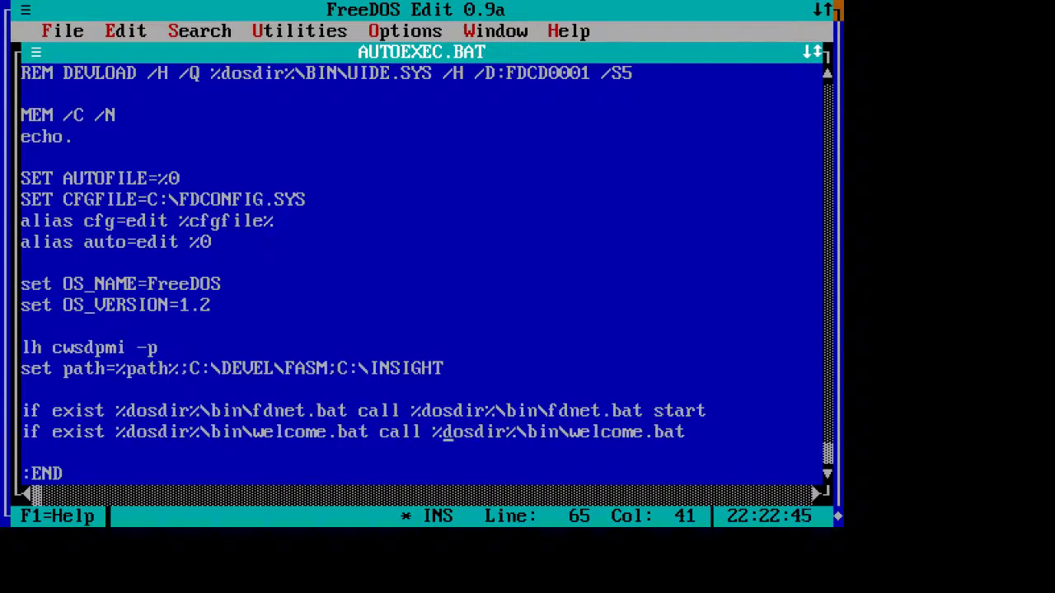
key("alt+f")
key("Escape")
key("ctrl+s")
key("alt+f")
key("x")
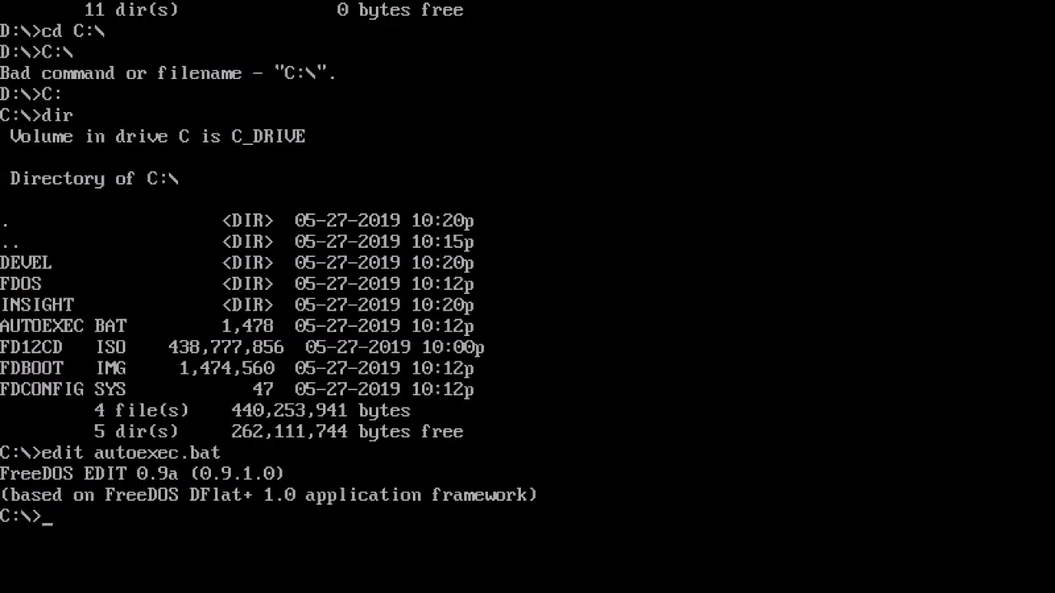
Exit the FreeDOS shell and DOSBox, and relaunch DOSBox to load the edited startup file
type("exit")
key("Return")
type("exit")
key("Return")
key("super+d")
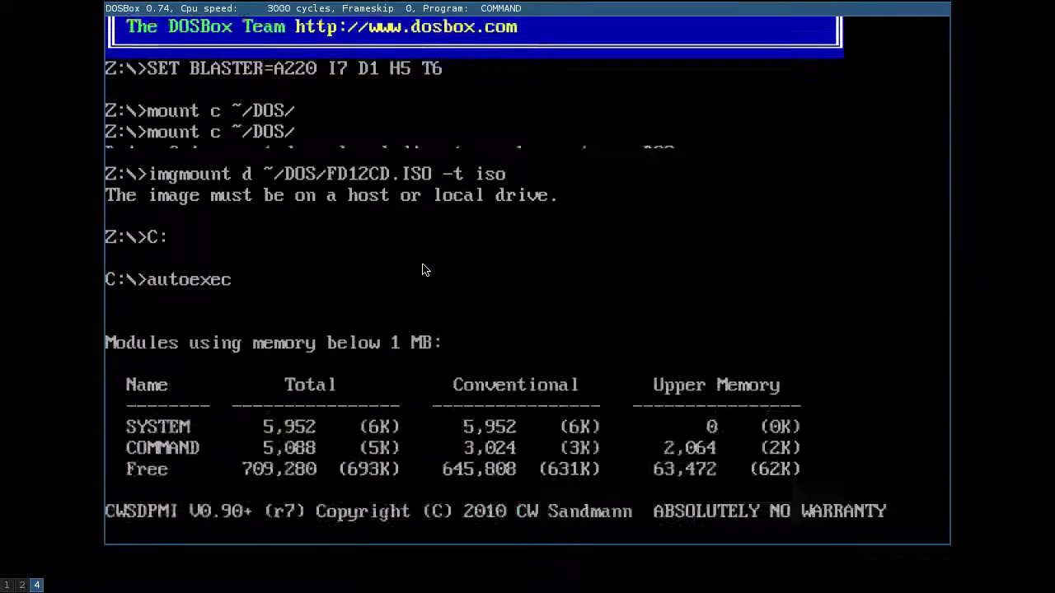
List the root of drive C: and run fasm without arguments to test the new path
type("dir")
key("Return")
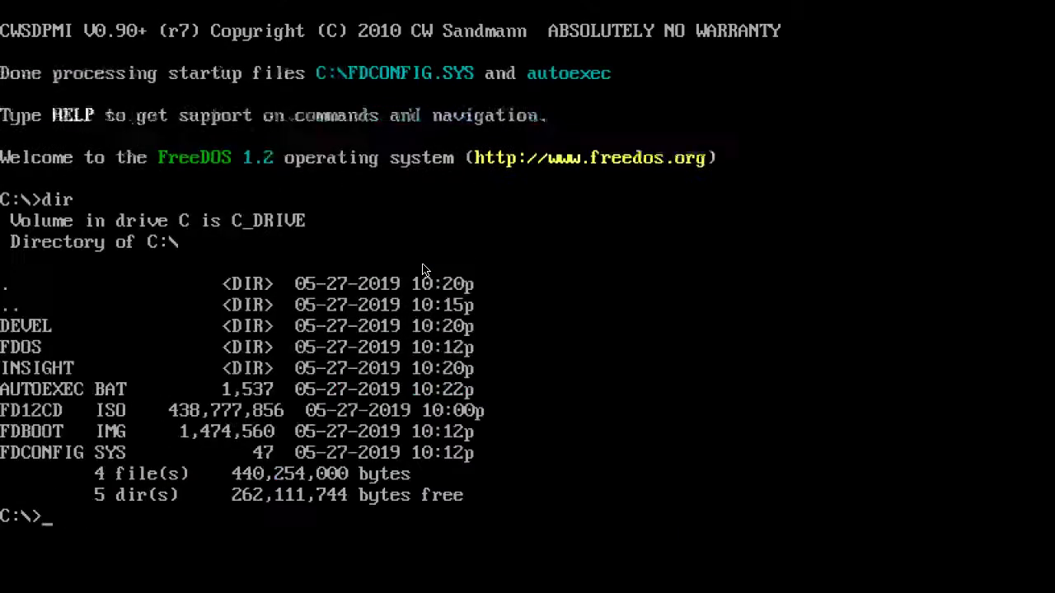
type("fasm")
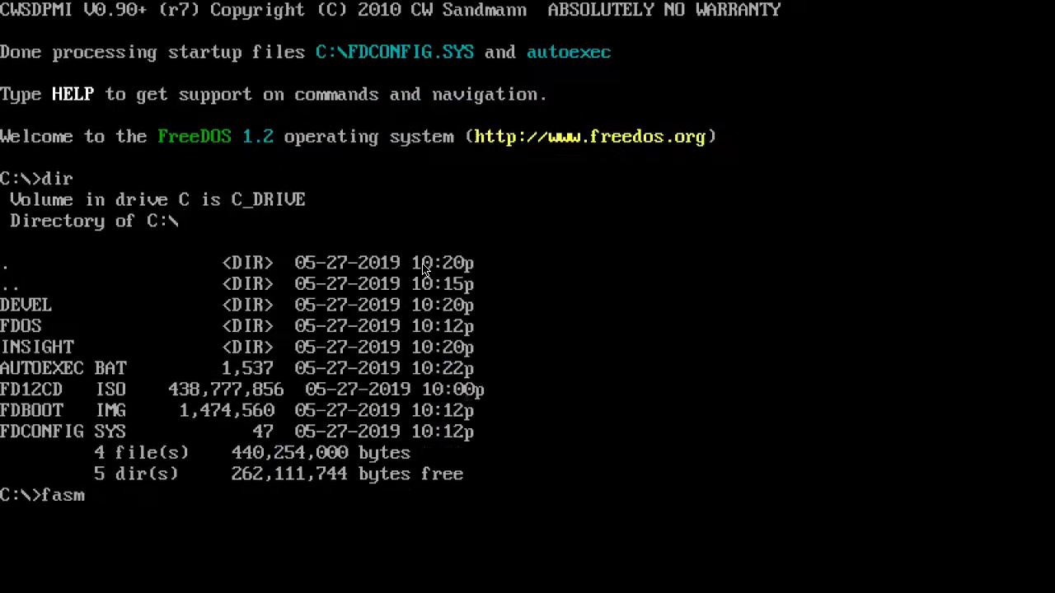
key("Return")
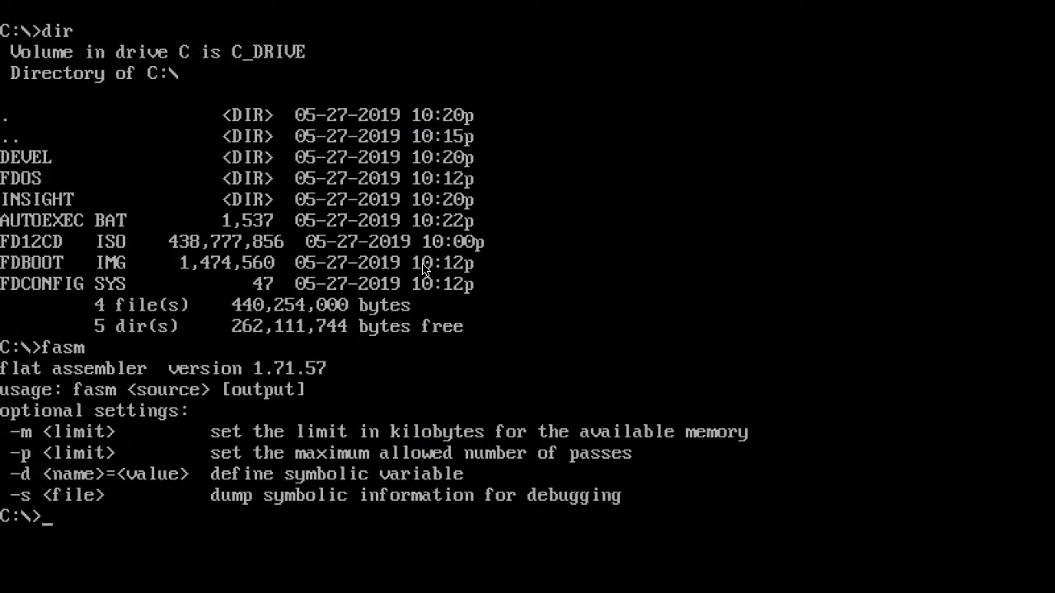
Run the Insight debugger from the C: root to test its path entry, and quit it
type("insight")
key("Return")
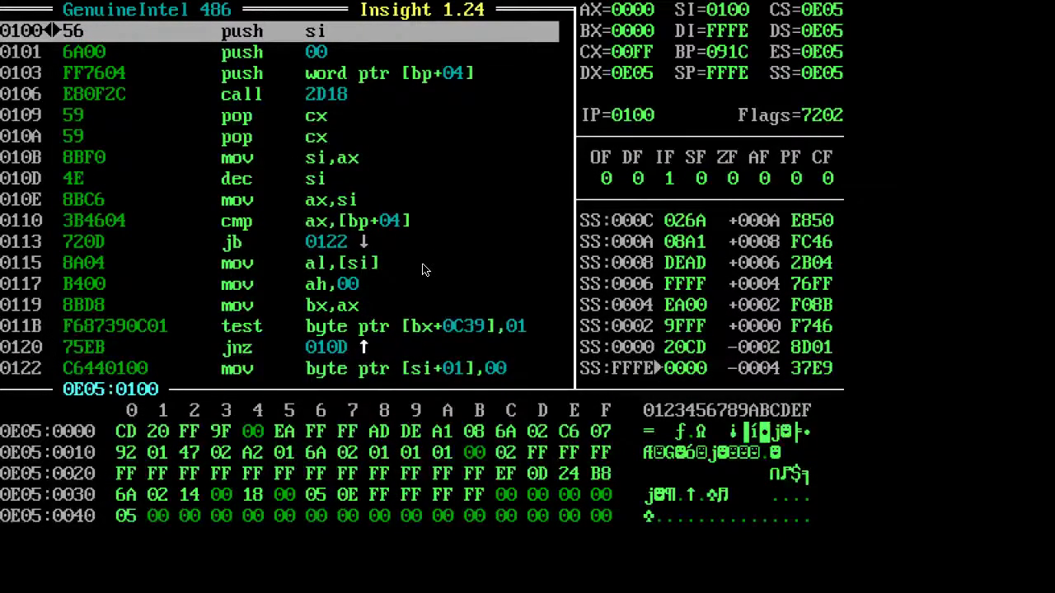
key("alt+x")
List the C: root directory again and start the fasmd flat assembler editor
type("dir")
key("Return")
type("cd")
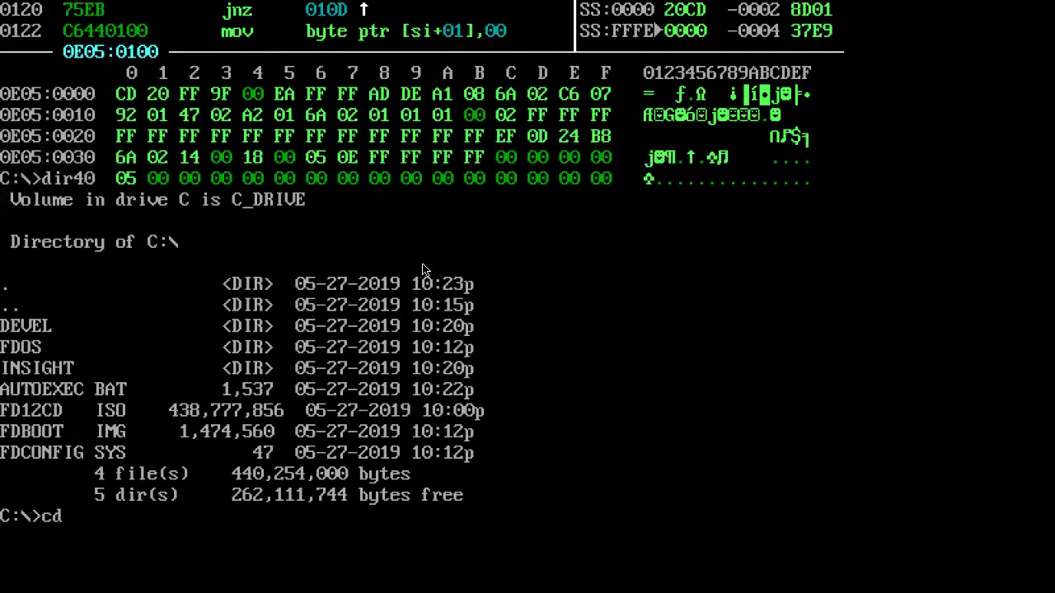
key("BackSpace")
key("BackSpace")
type("vi")
key("BackSpace")
key("BackSpace")
type("fasmd")
key("Return")
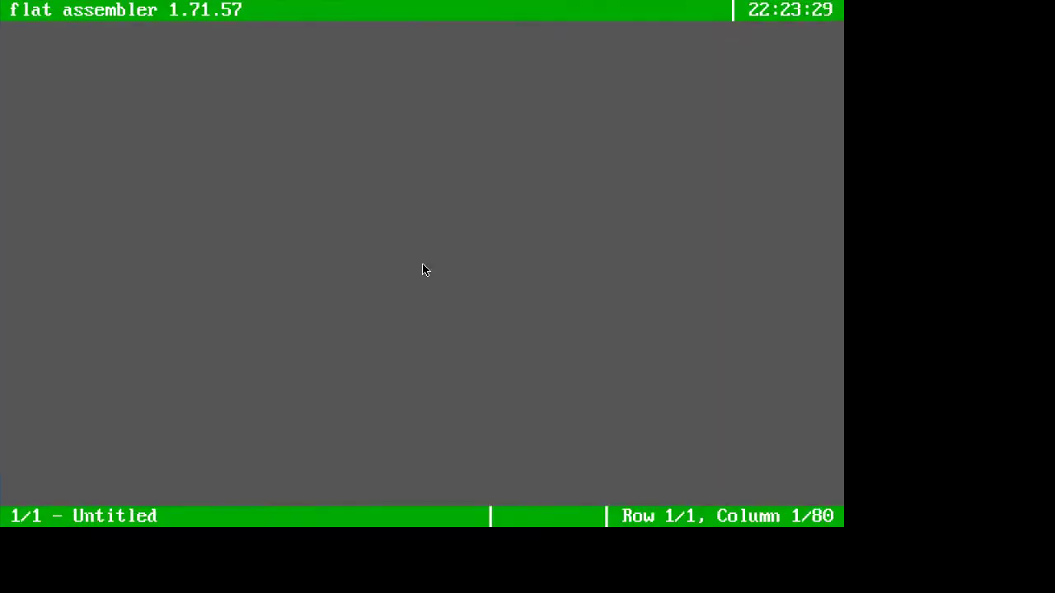
key("F2")
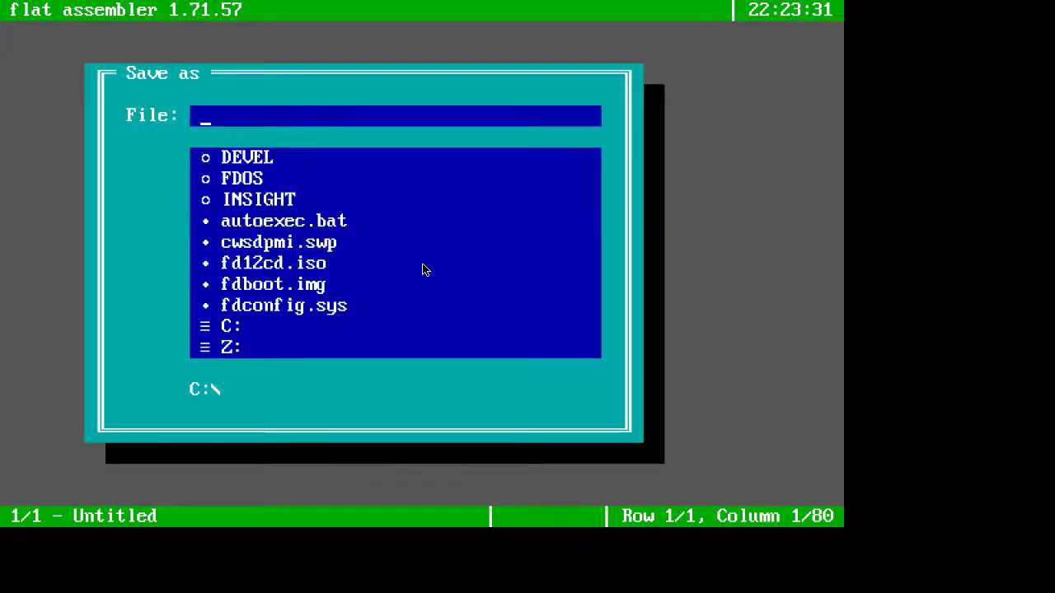
key("Escape")
key("F2")
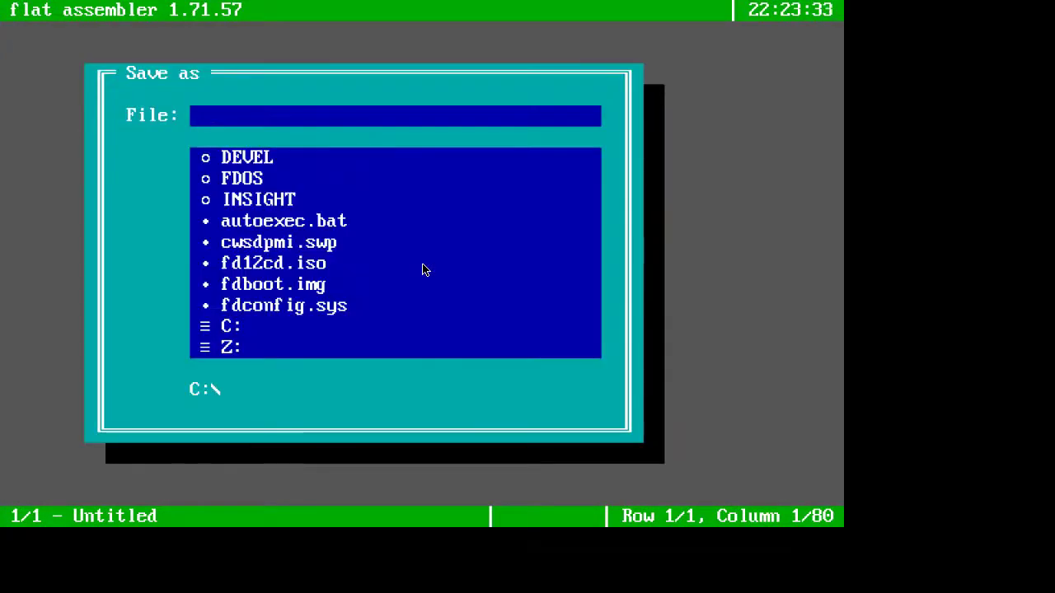
key("Escape")
key("F2")
key("Escape")
key("F3")
key("Escape")
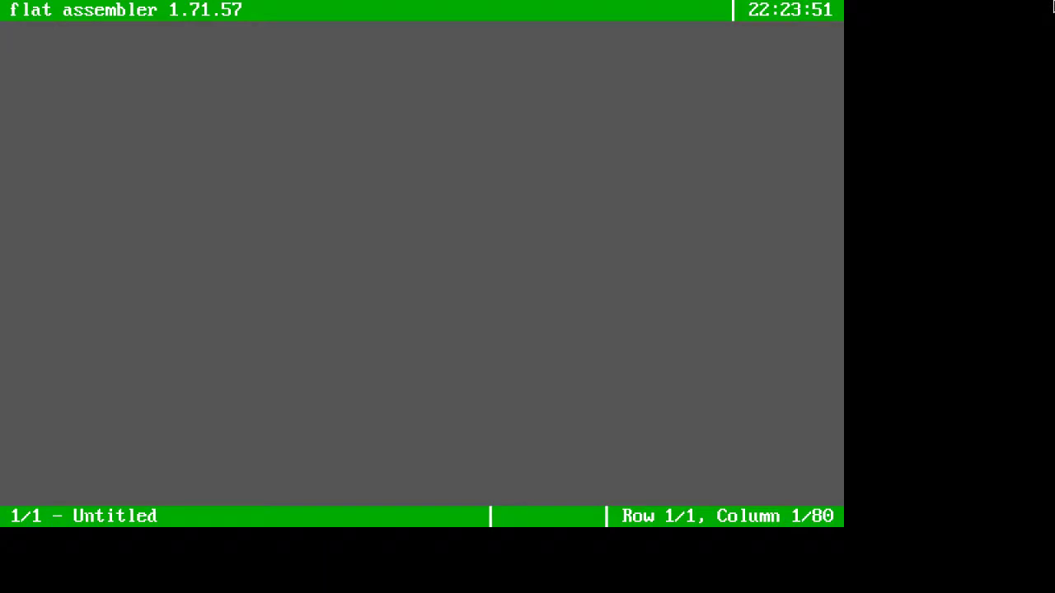
Begin the source with the lines "org 0100h" and "use16", followed by a blank line
type("org 100h")
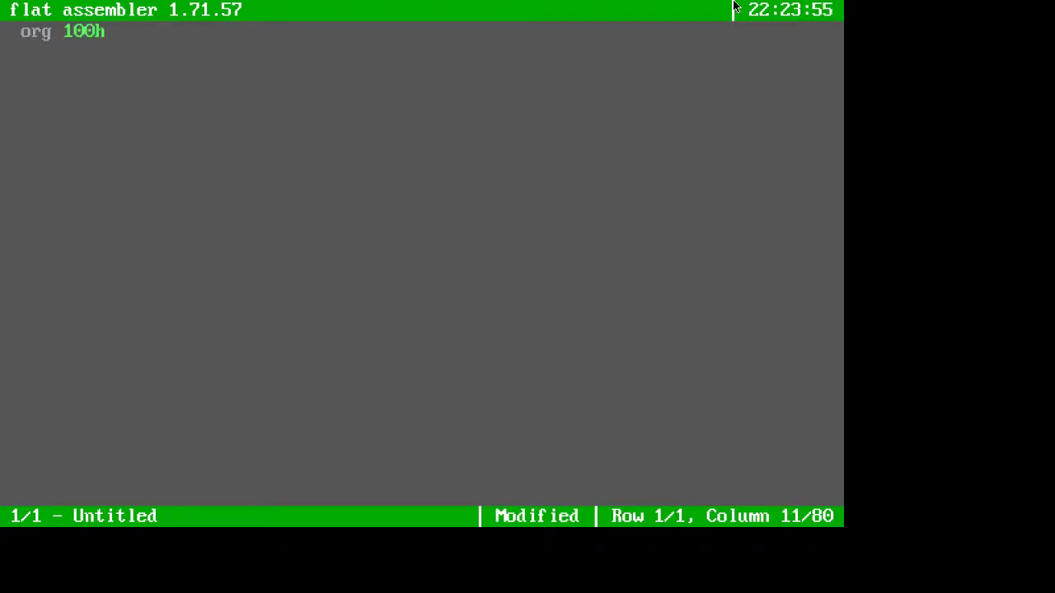
key("Left")
key("Left")
key("Left")
key("Left")
type("0")
key("End")
key("Return")
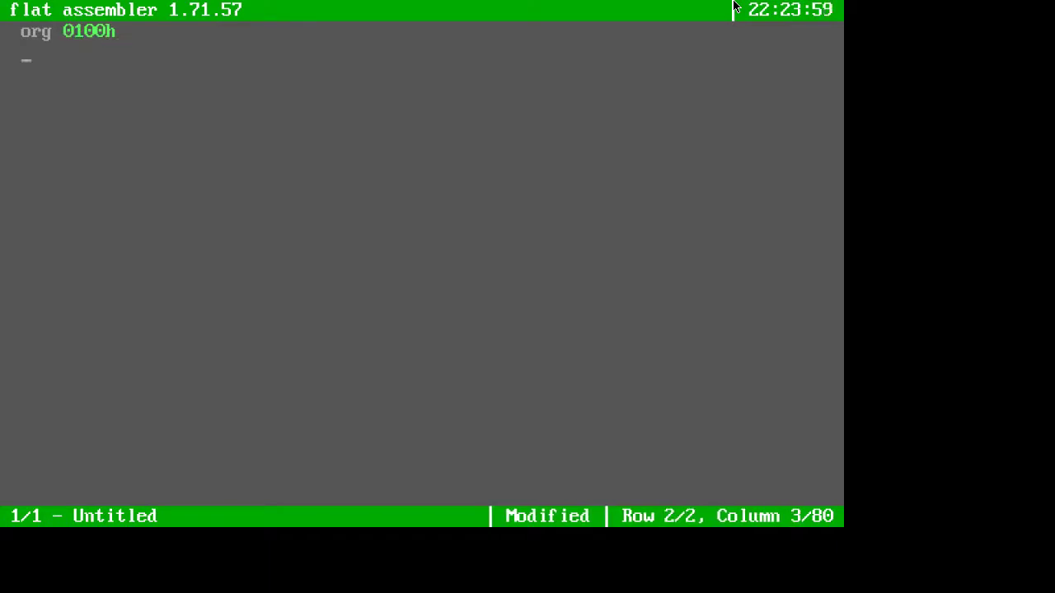
type("use16")
key("Return")
key("Return")
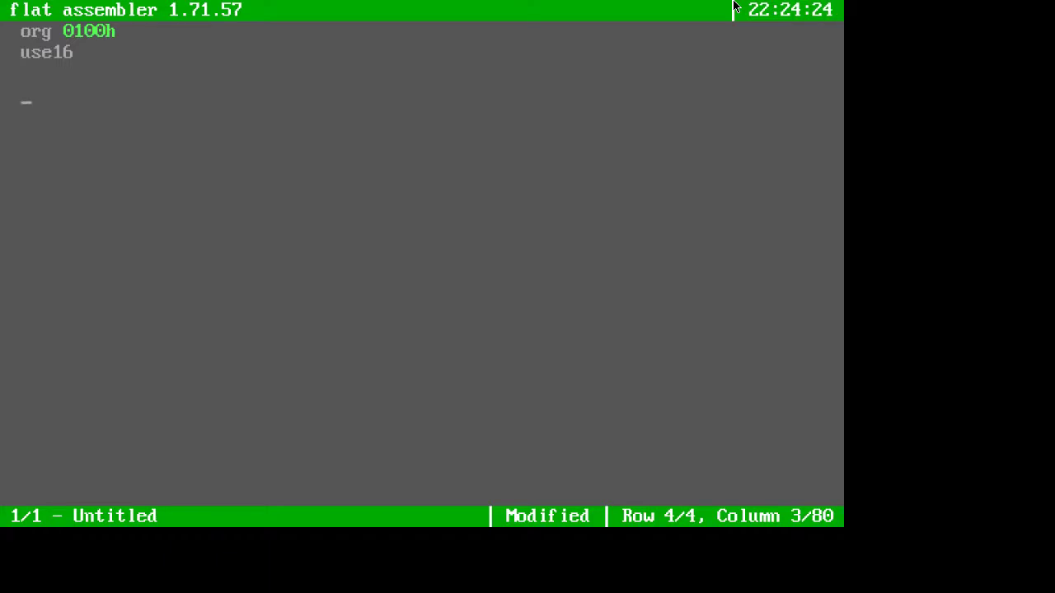
Add the instruction "mov ax, 0900h" below the blank line after use16
type("mov ah,")
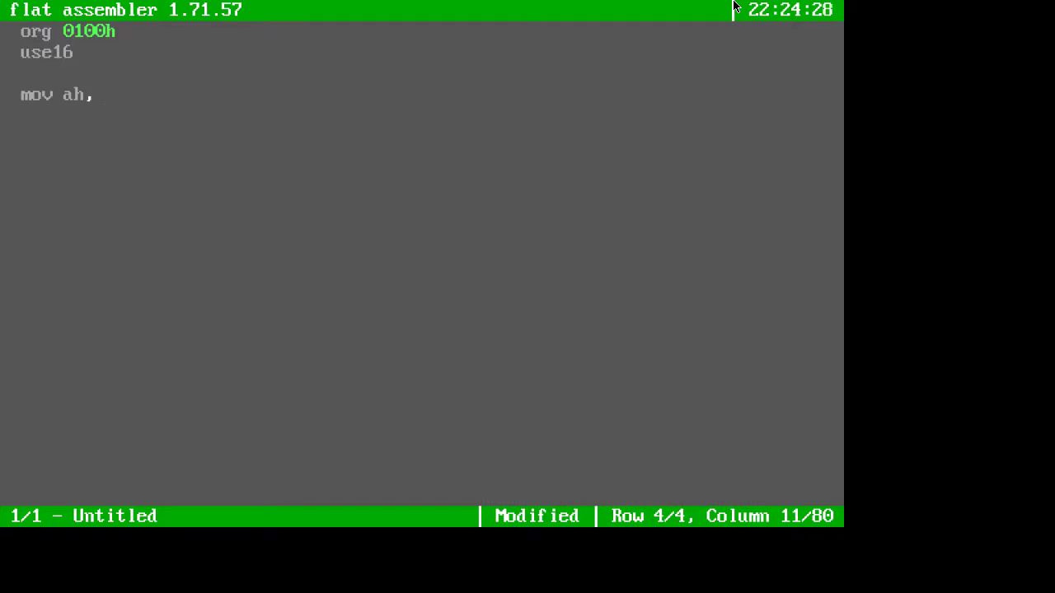
key("BackSpace")
key("BackSpace")
key("BackSpace")
key("BackSpace")
type("ax, 00")
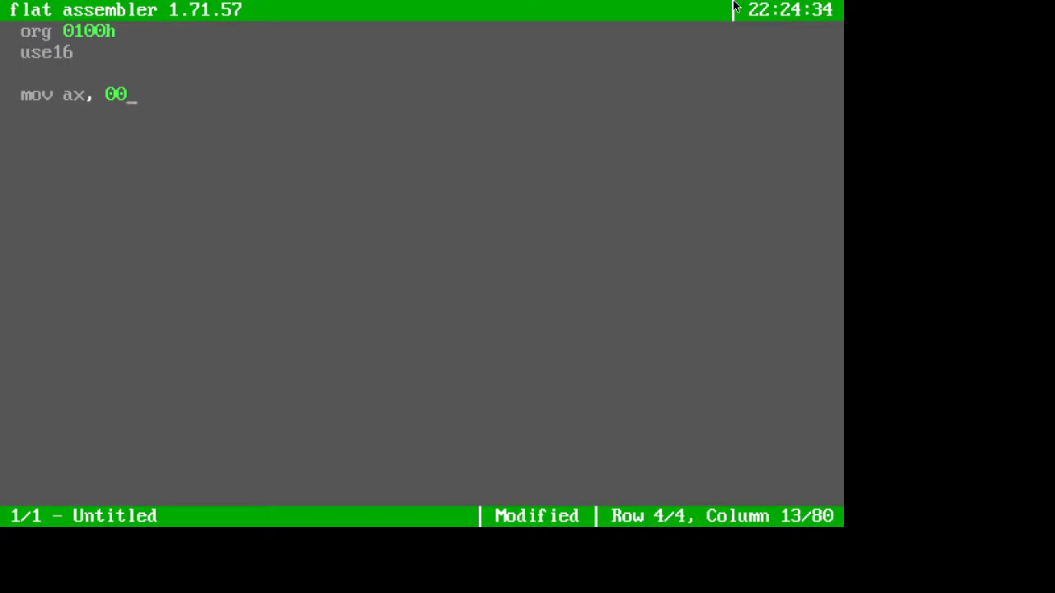
type("0hh")
key("BackSpace")
key("BackSpace")
type("0h")
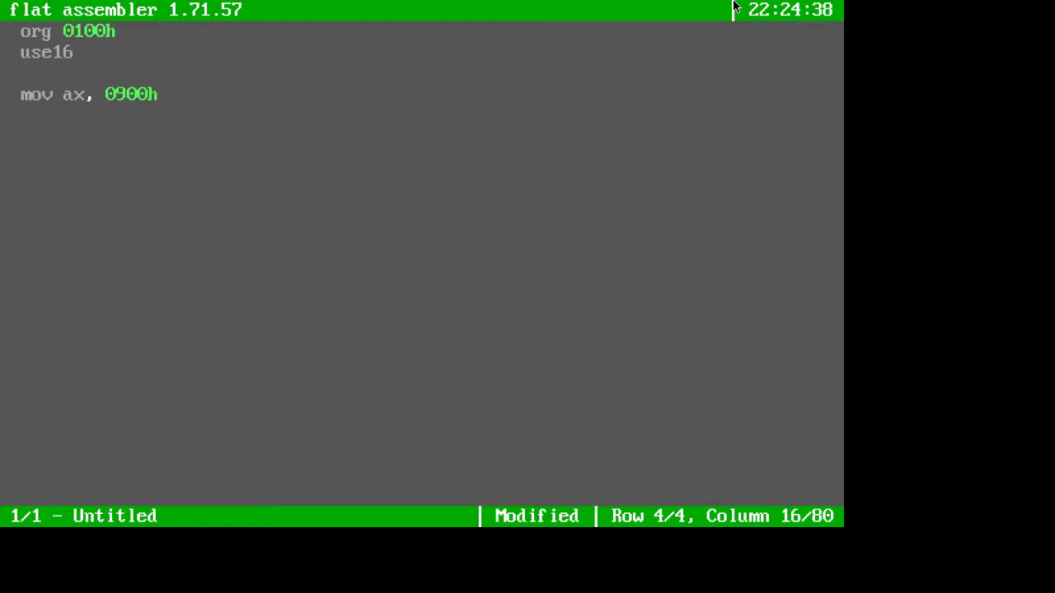
key("Return")
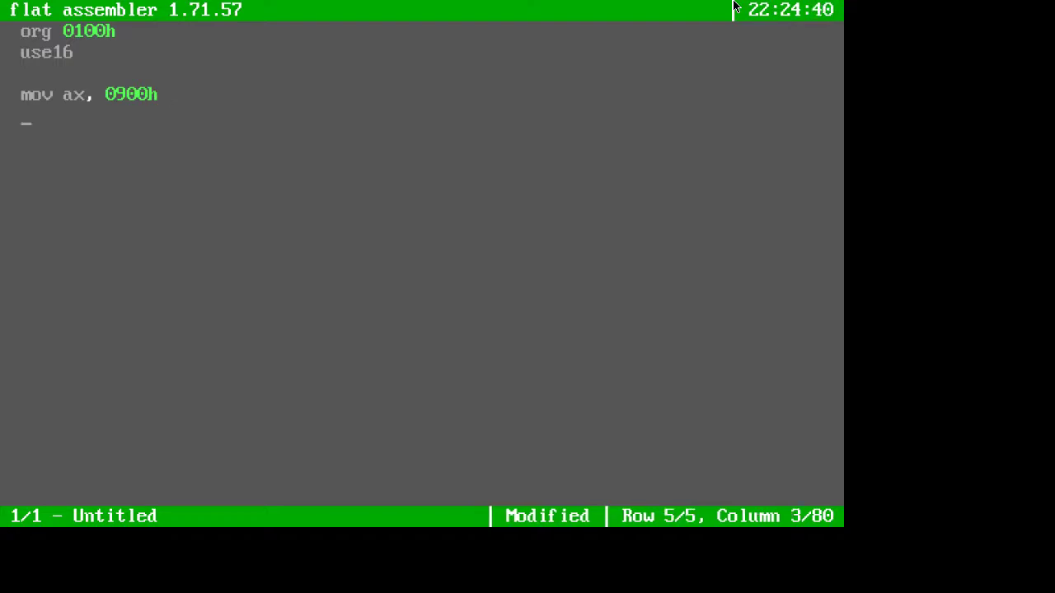
Add "mov dx, hello_str" and "int 21h" below the mov ax line, leaving a blank line after them
type("mov dx, ")
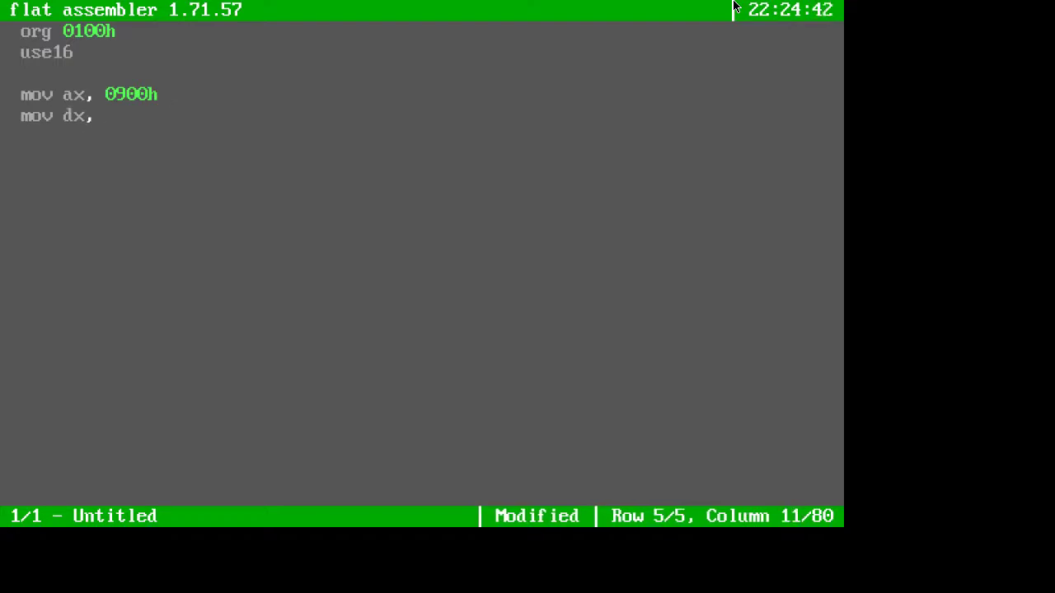
type("hello_str")
key("Return")
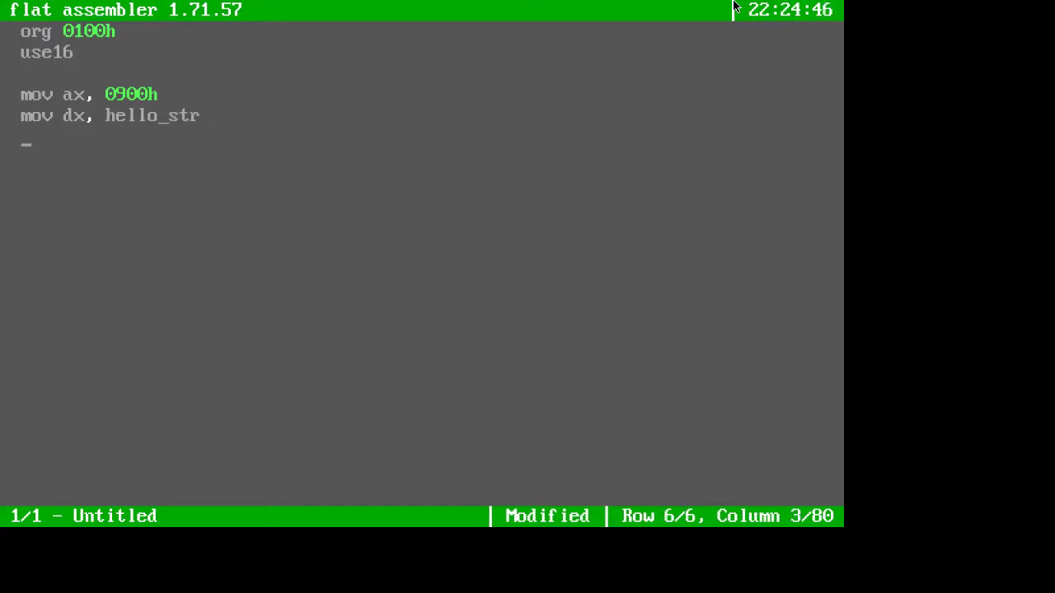
type("int 21h")
key("Return")
key("Return")
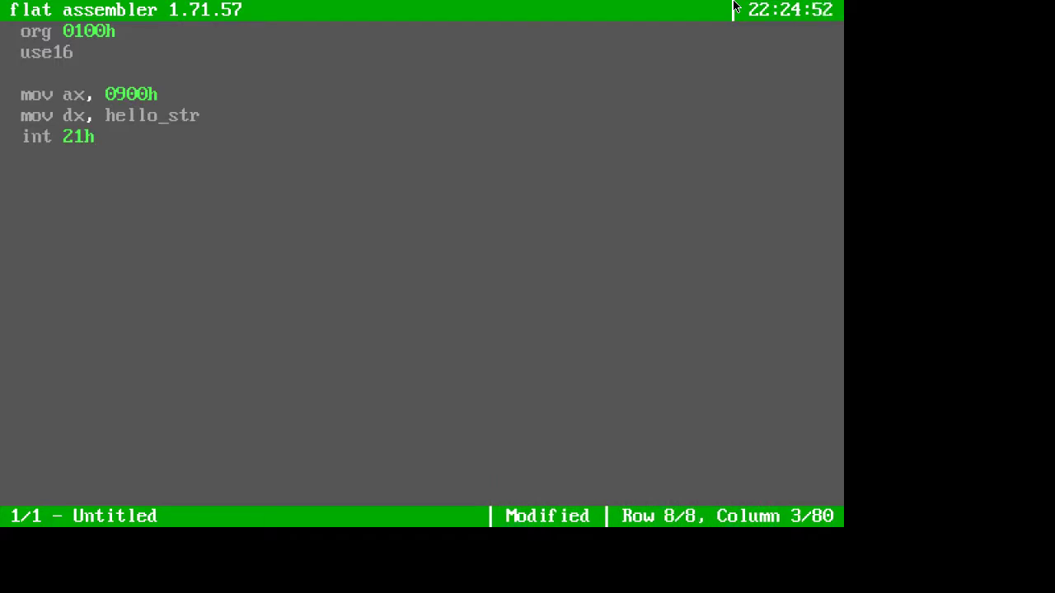
Define the unindented data line hello_str db 'Hello there Twitch!$' at the end of the source
key("BackSpace")
key("BackSpace")
type("hello_str ")
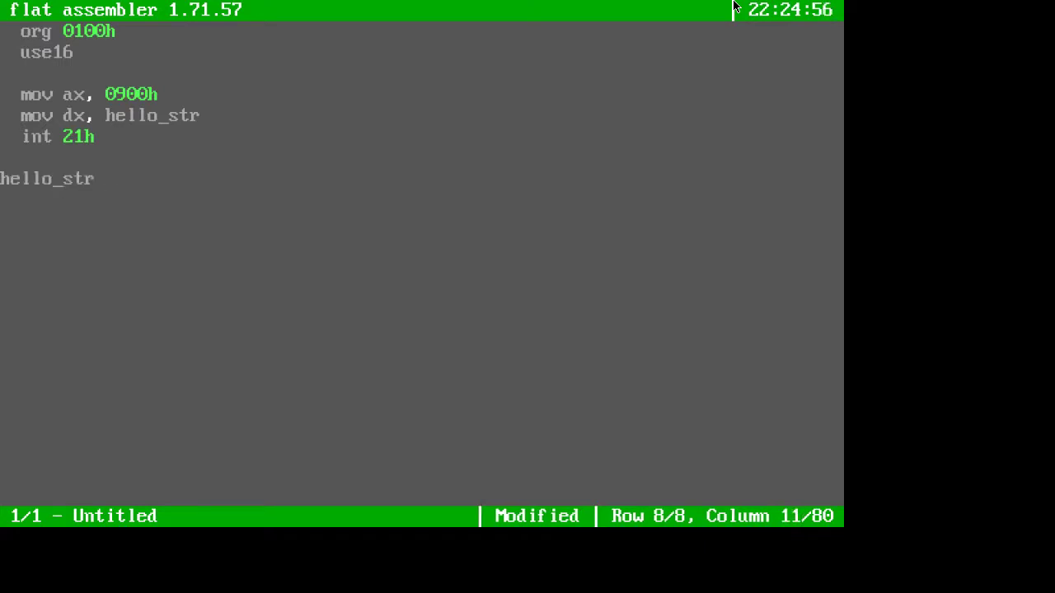
type("db 'Hello")
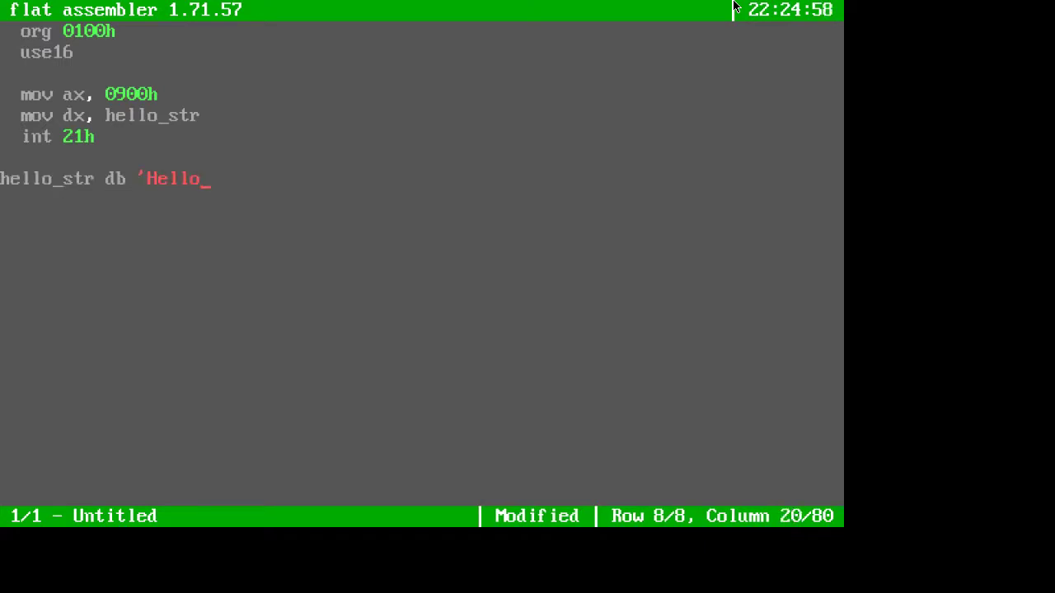
type(" there Twitch!$'")
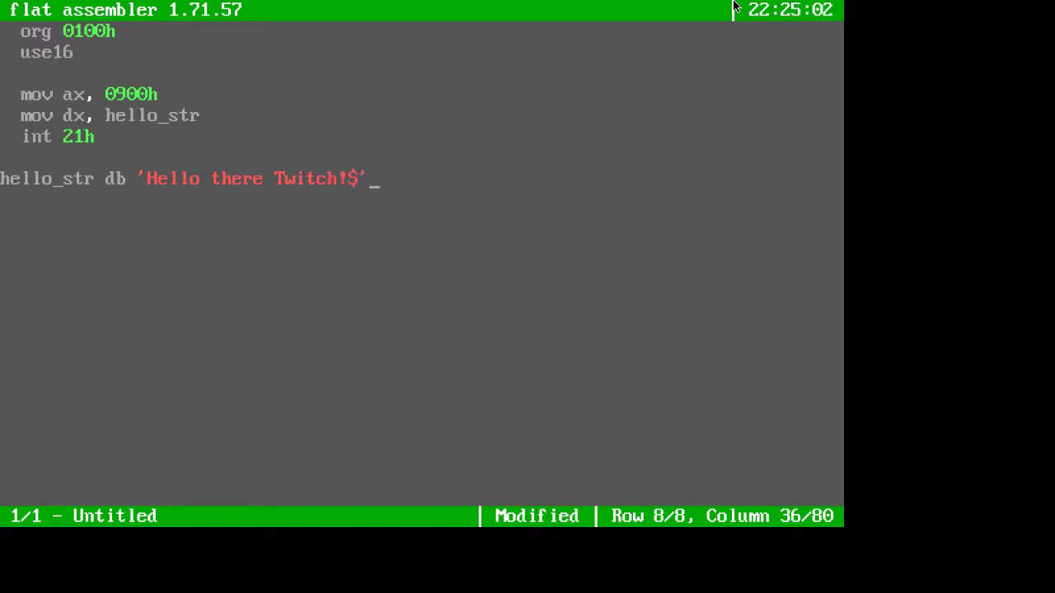
type("kk")
key("BackSpace")
key("BackSpace")
Insert "mov ax, 4C00h" and "int 21h" as a separate block between the first int 21h and the hello_str definition
key("Up")
key("Up")
key("Home")
key("Right")
key("Right")
key("Right")
key("Right")
key("Right")
key("Right")
key("Right")
key("Right")
key("Right")
key("Right")
key("Right")
key("Left")
key("Left")
key("Return")
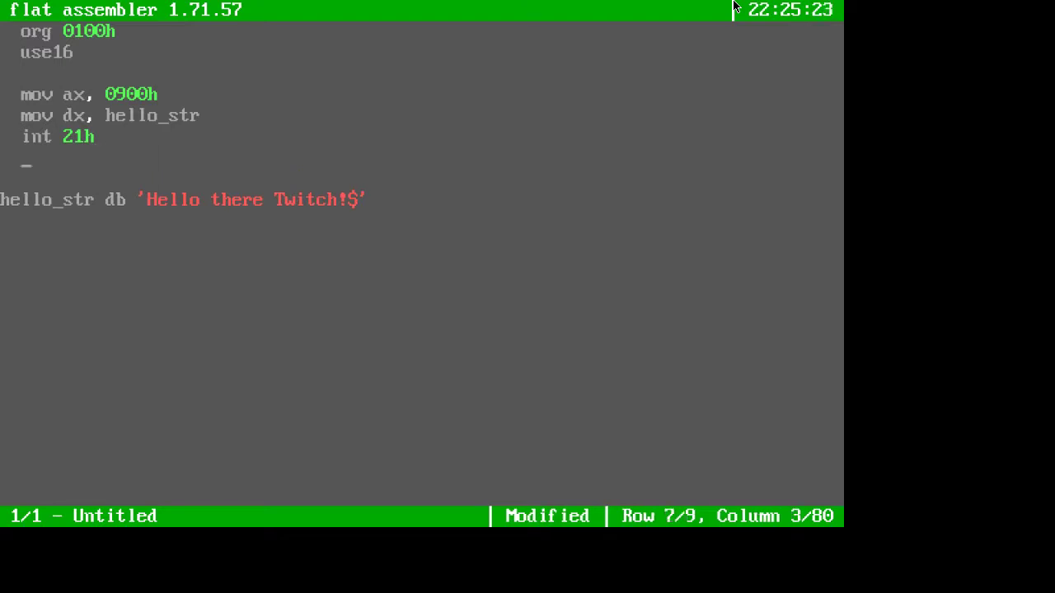
key("Return")
type("mov ax")
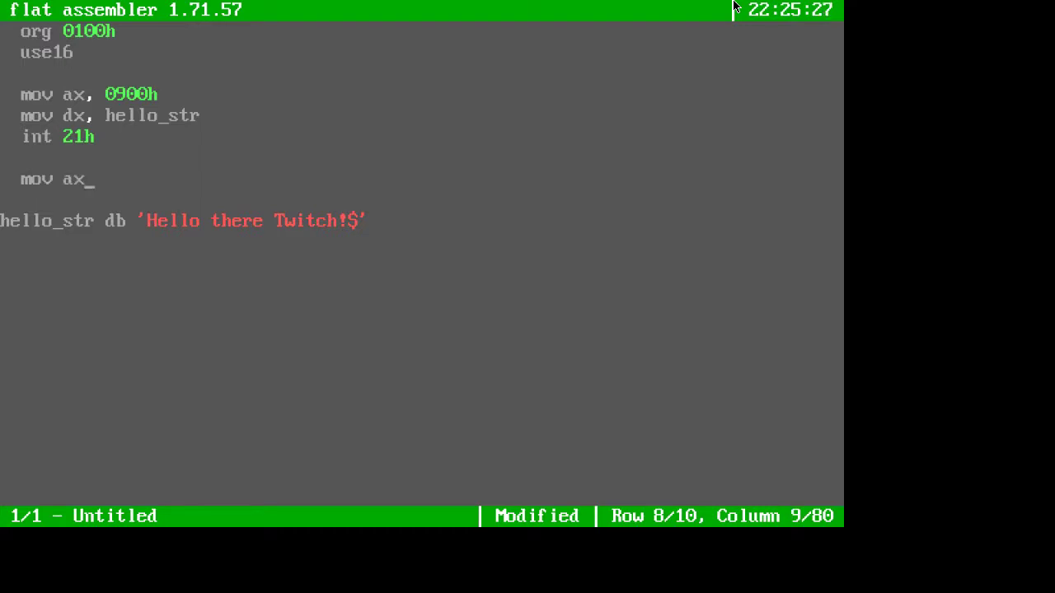
type(", 04")
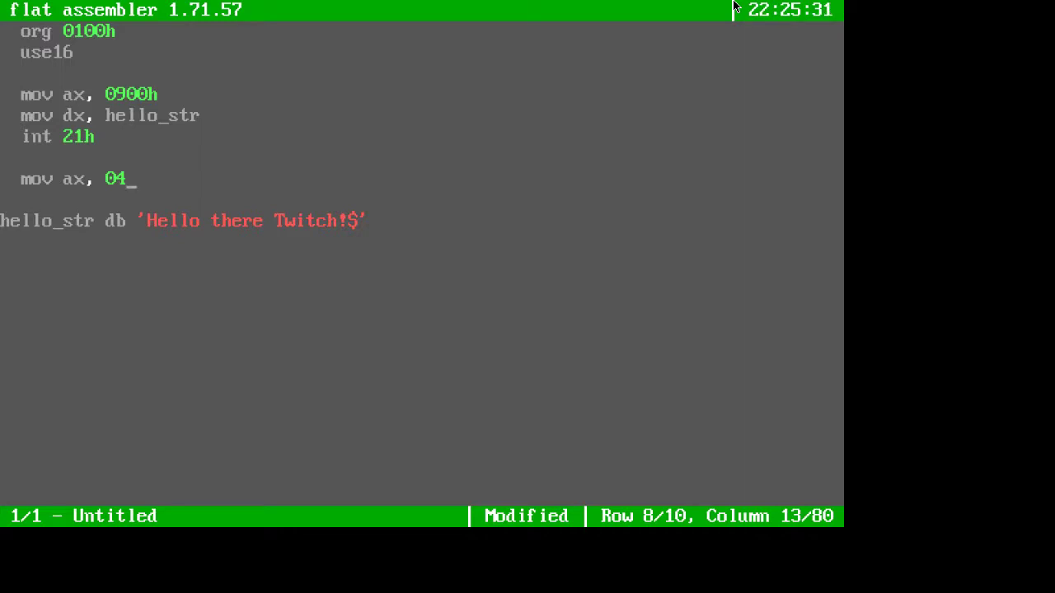
key("BackSpace")
key("BackSpace")
type("4C00h")
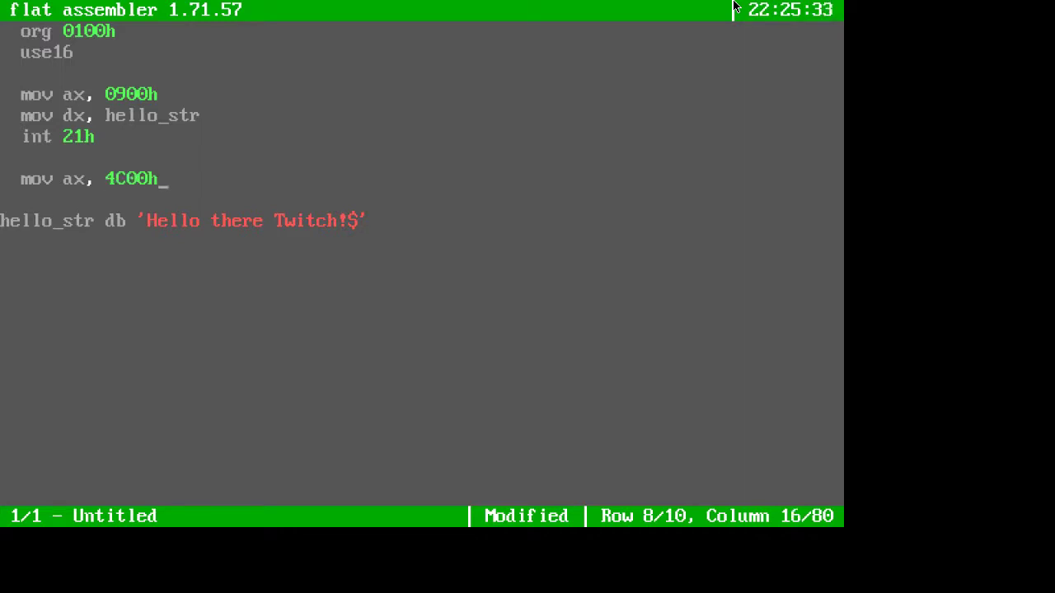
key("Return")
type("int")
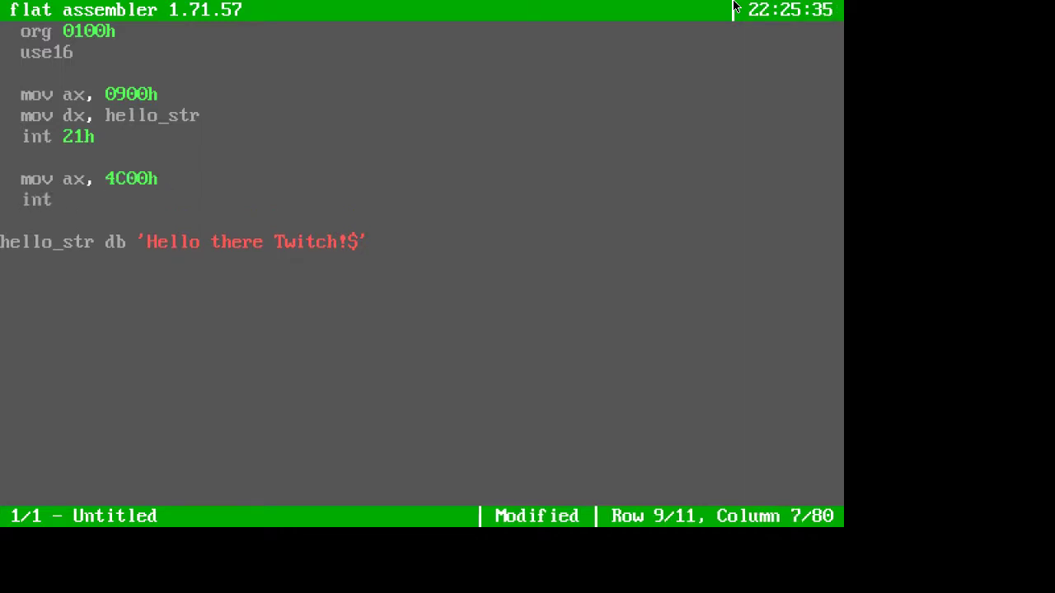
type(" 21h")
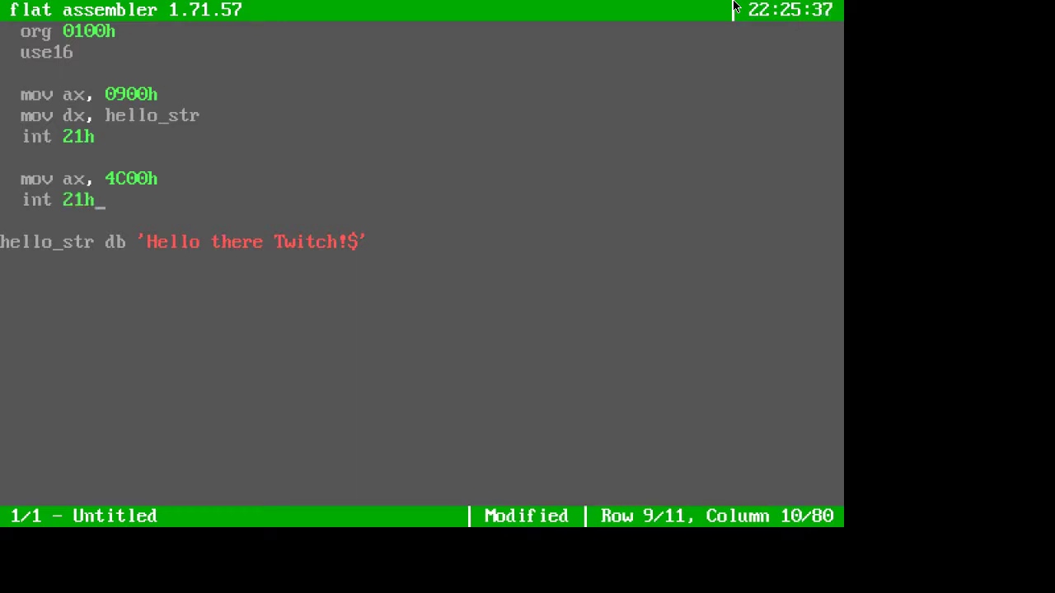
Insert the comment "; Print hello world!" above the mov ax, 0900h line
key("Up")
key("Up")
key("Up")
key("Up")
key("Up")
key("Home")
key("Return")
type("; Print hell")
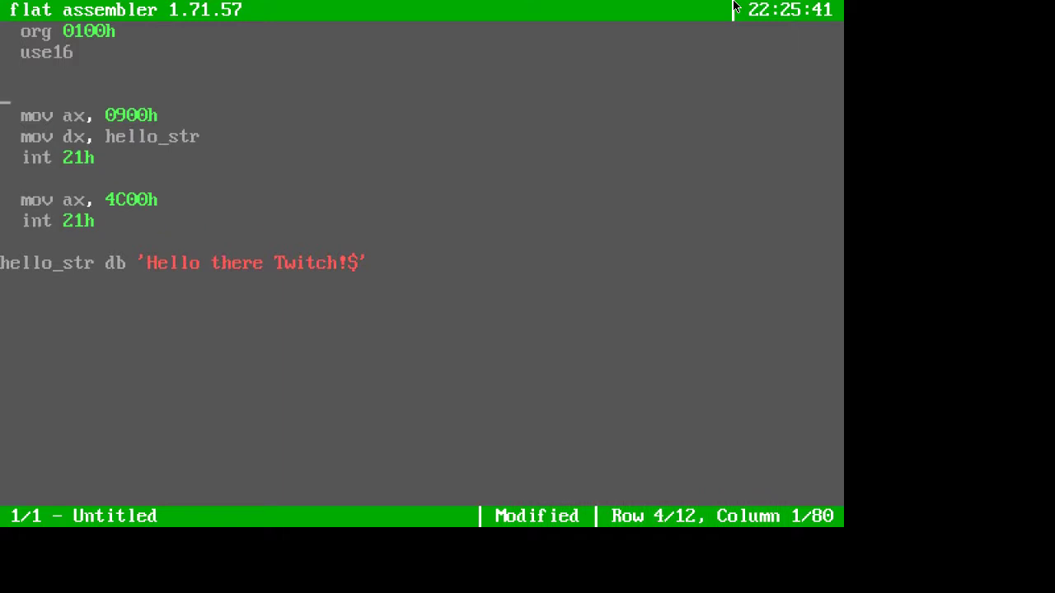
type("o world!")
Insert the comment "; Exit with success code" above the mov ax, 4C00h line
key("Down")
key("Down")
key("Down")
key("Down")
key("Home")
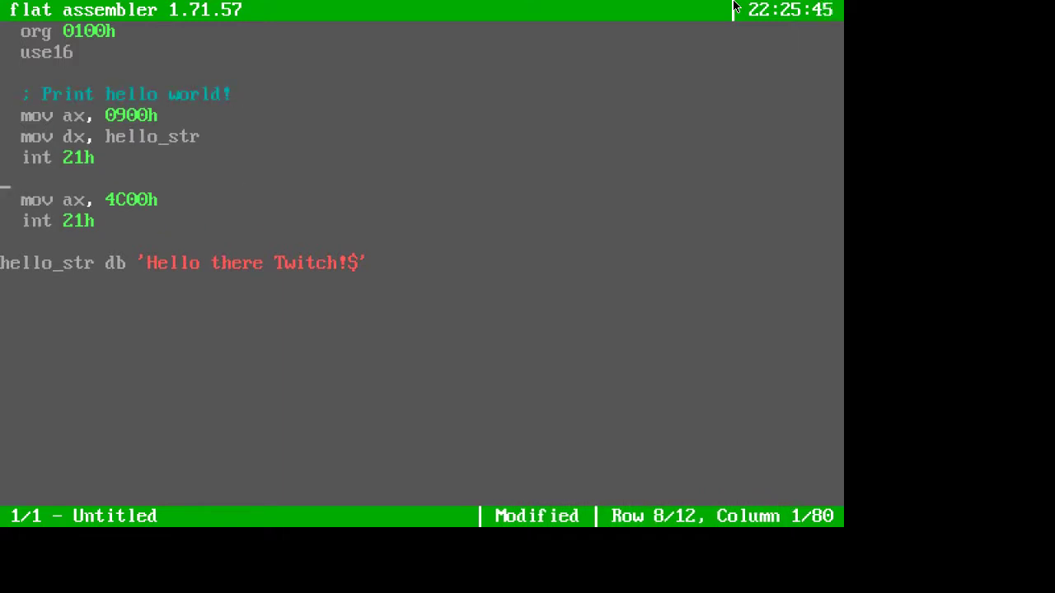
key("Return")
type("; Exit with success code")
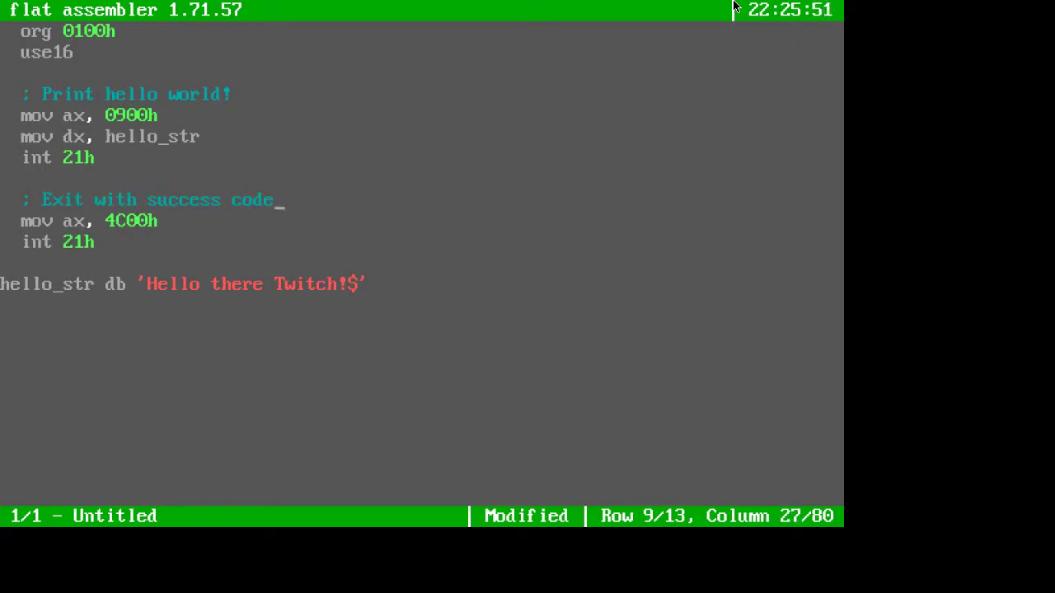
Save the source file as sanity.asm in the root of drive C:
key("F2")
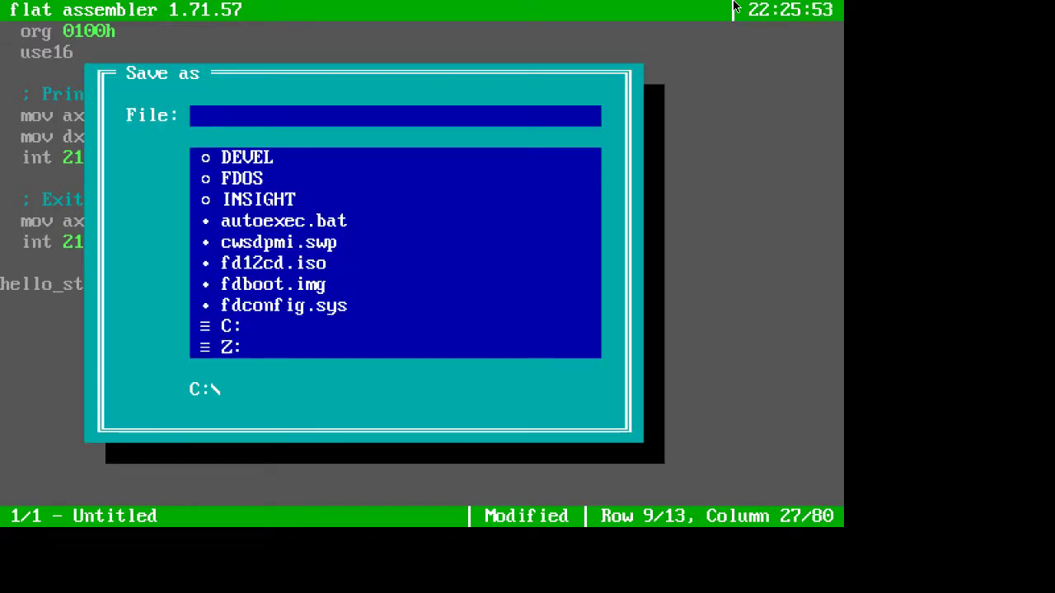
type("m")
key("BackSpace")
type("sanity.asm")
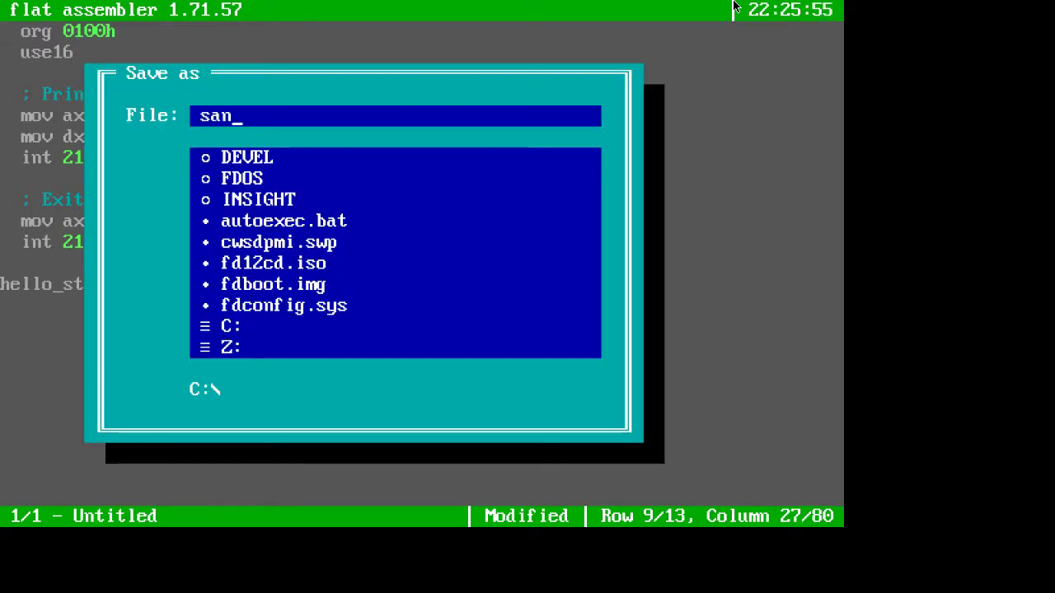
key("Return")
Compile and run the sanity.asm program, and return from its output to the editor
key("F3")
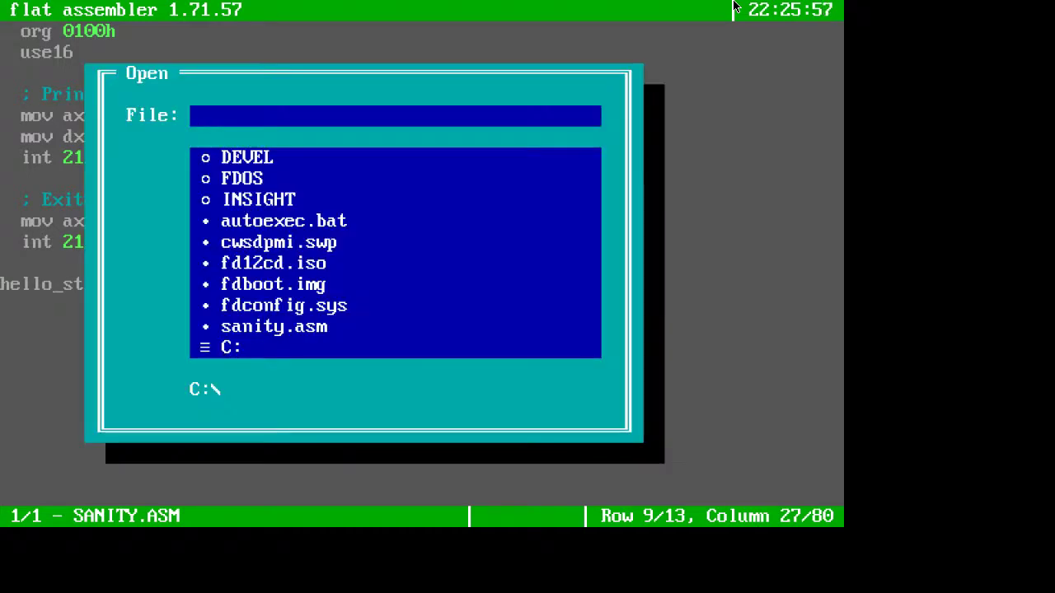
key("Escape")
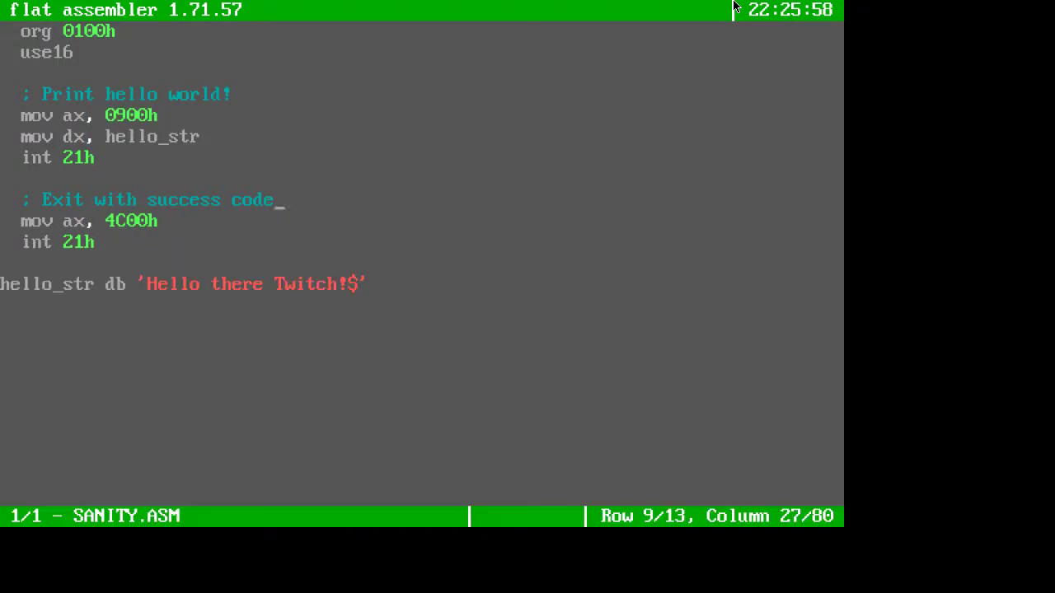
key("F9")
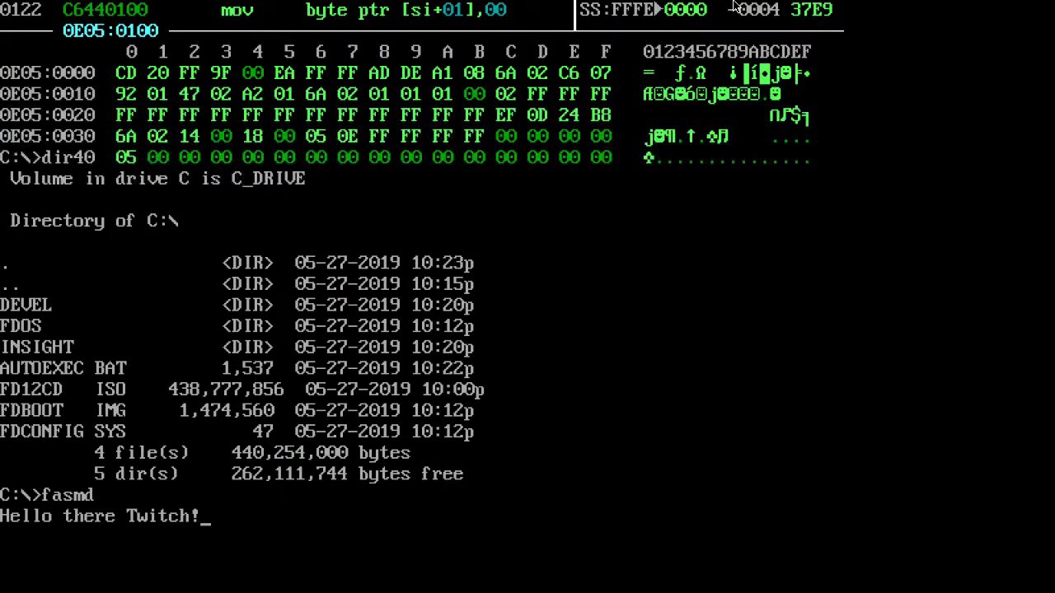
key("Escape")
Change the hello_str data to 'Hello there Twitch!',0Dh,0Ah,'$' so a line break precedes the terminator
key("Down")
key("Down")
key("Down")
key("Down")
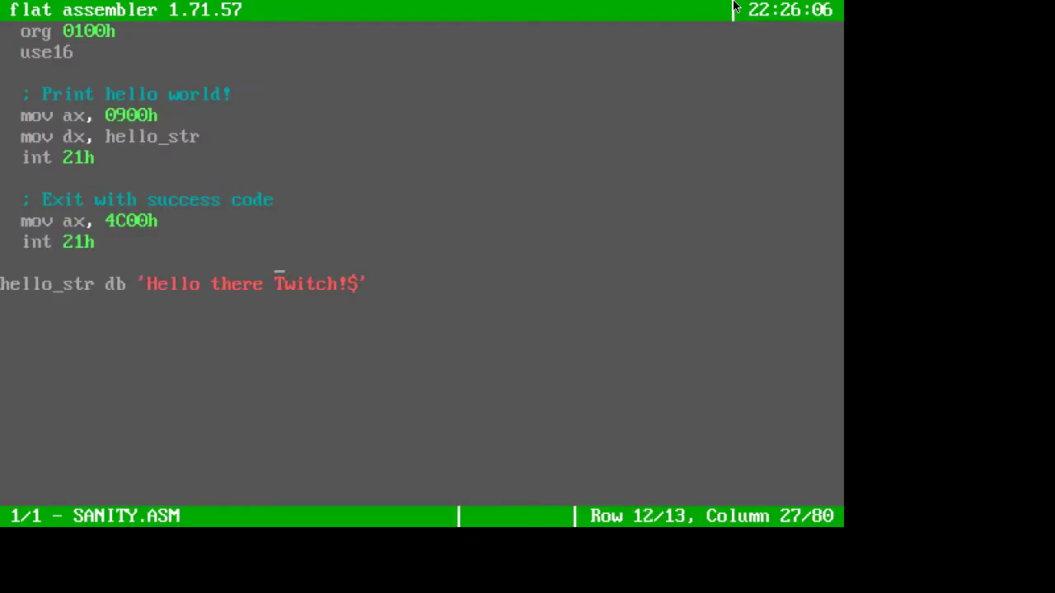
key("End")
key("Left")
key("Left")
type("''")
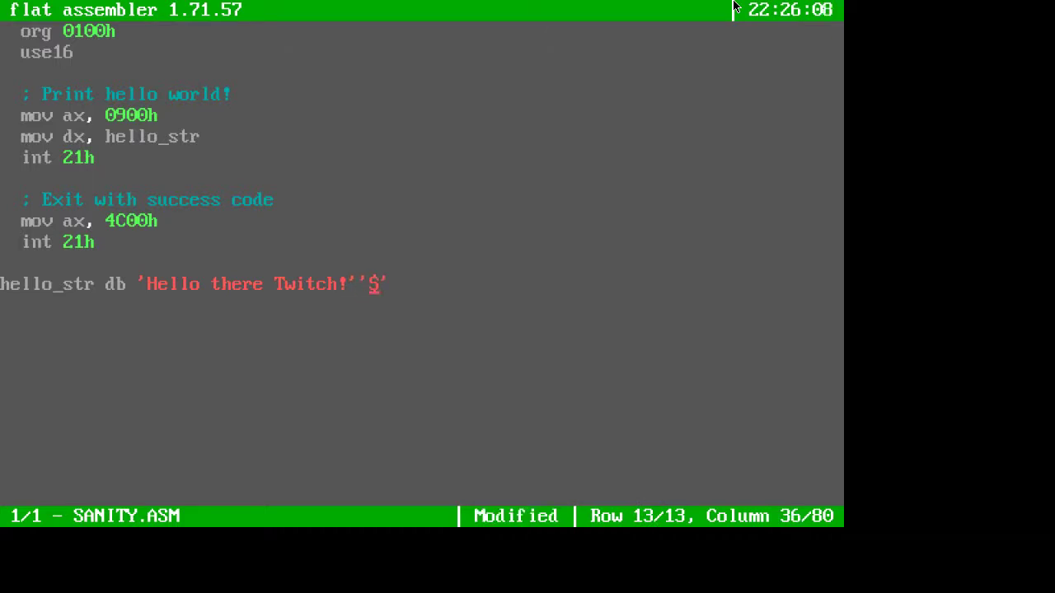
key("Left")
type(",0")
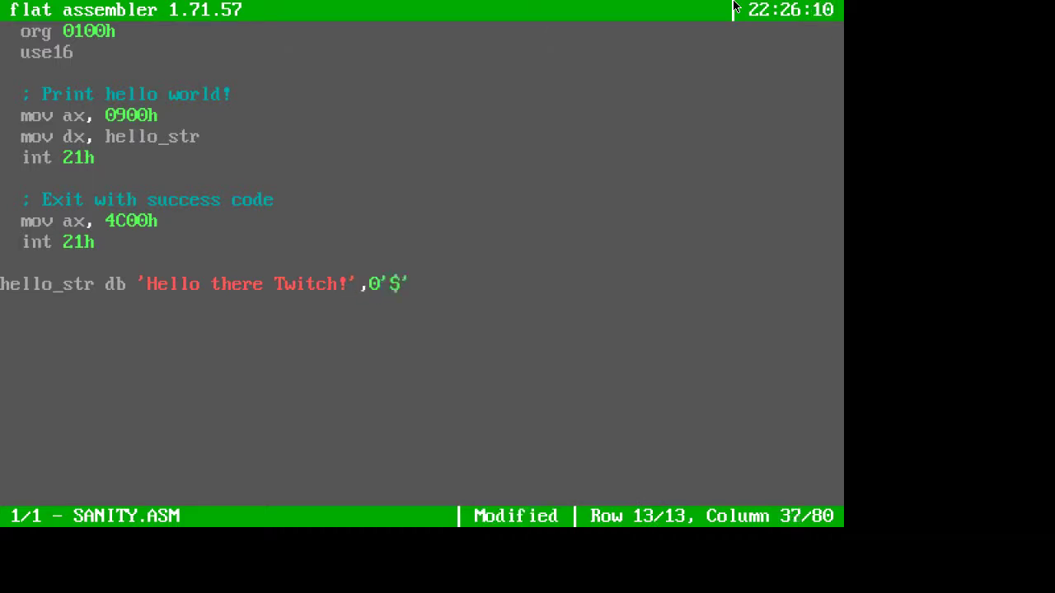
key("BackSpace")
type("0Dh,0")
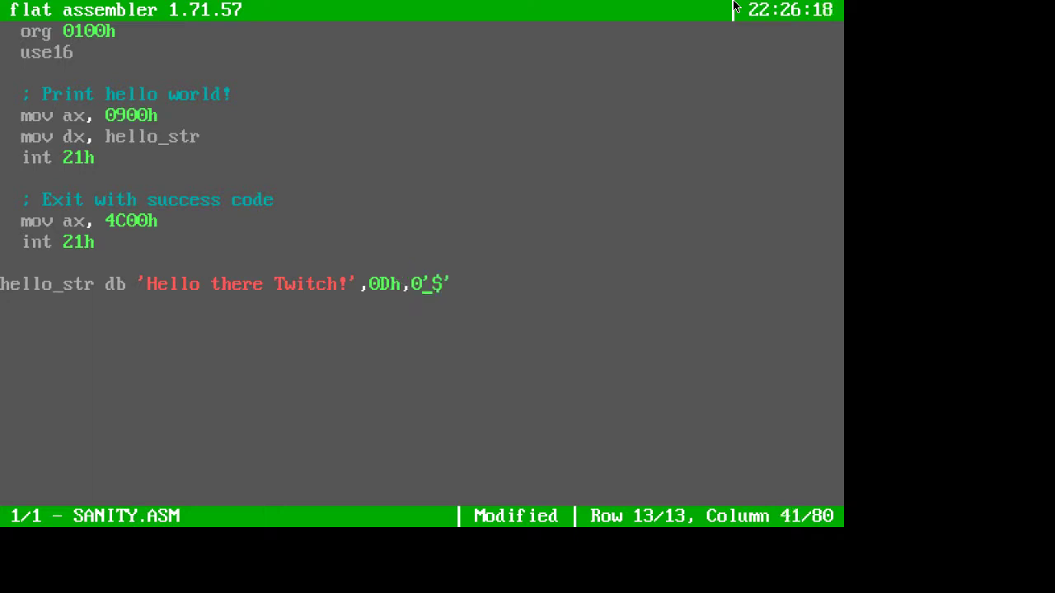
type("Ah,")
Compile the edited SANITY.ASM without running it
key("Left")
key("Left")
key("Left")
key("Left")
key("Left")
key("Left")
key("Right")
key("Right")
key("Right")
key("Right")
key("ctrl+F9")
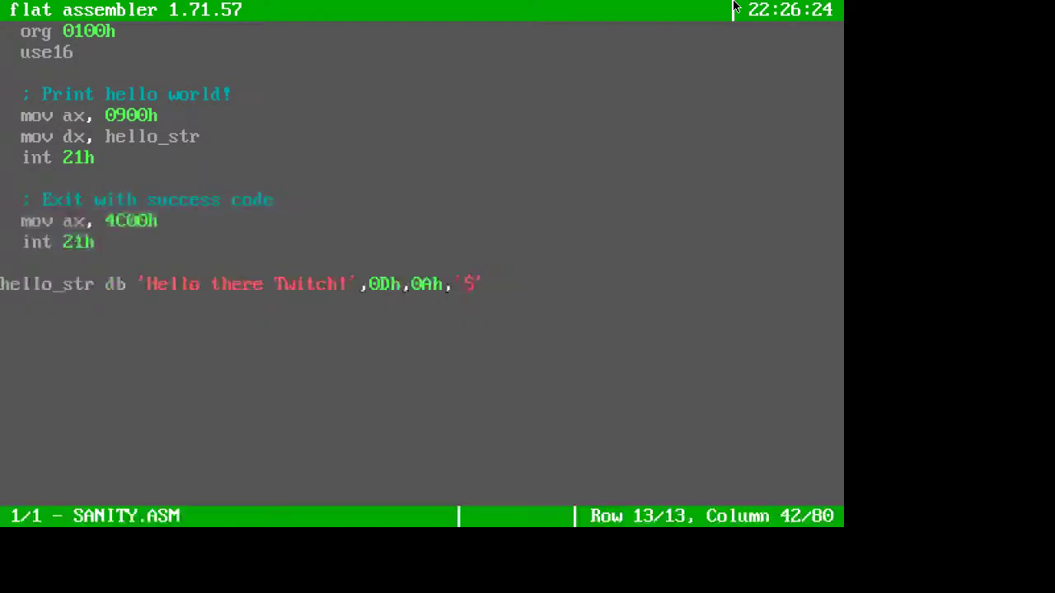
Run the edited SANITY.ASM program, recompile it and run it again, returning from its output to the editor
key("F9")
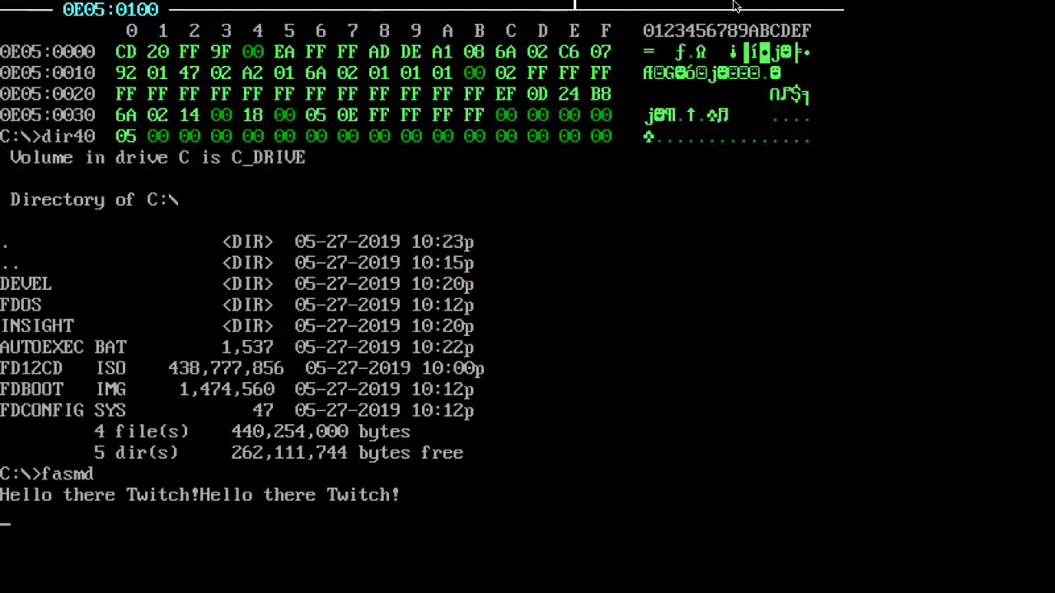
key("Escape")
key("ctrl+F9")
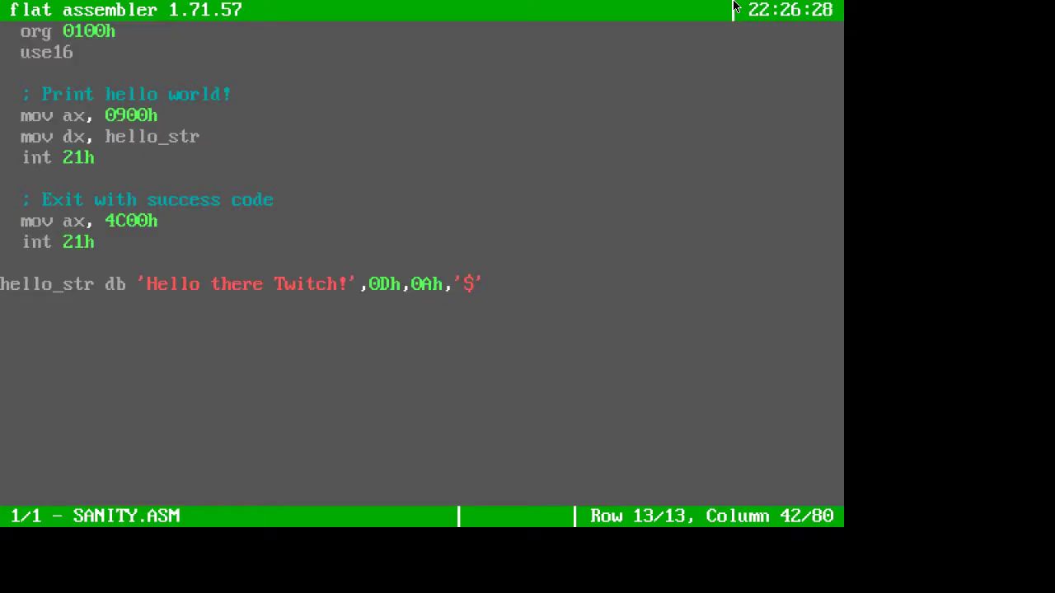
key("F9")
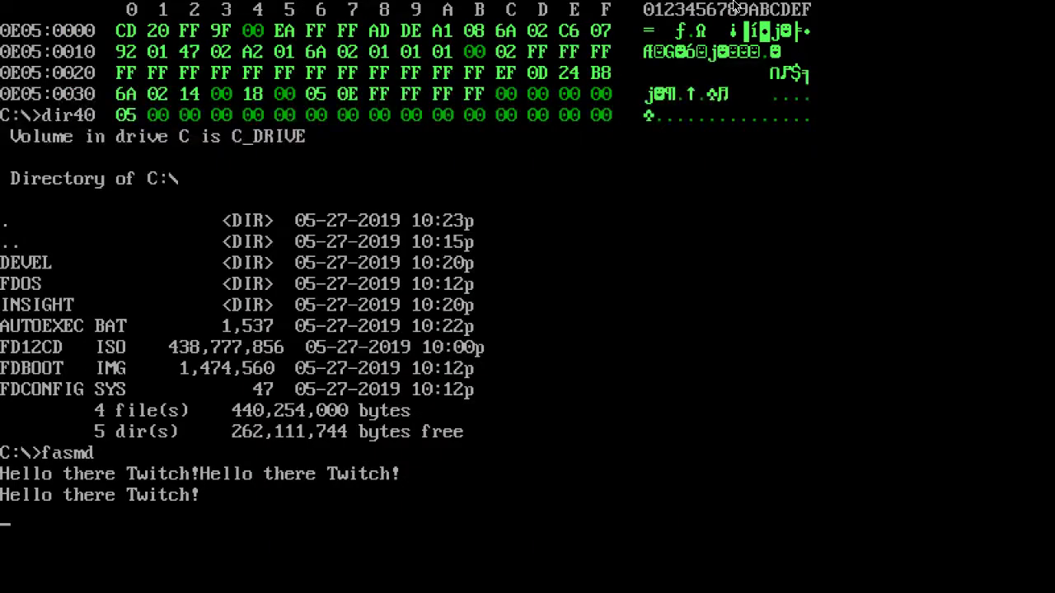
key("Escape")
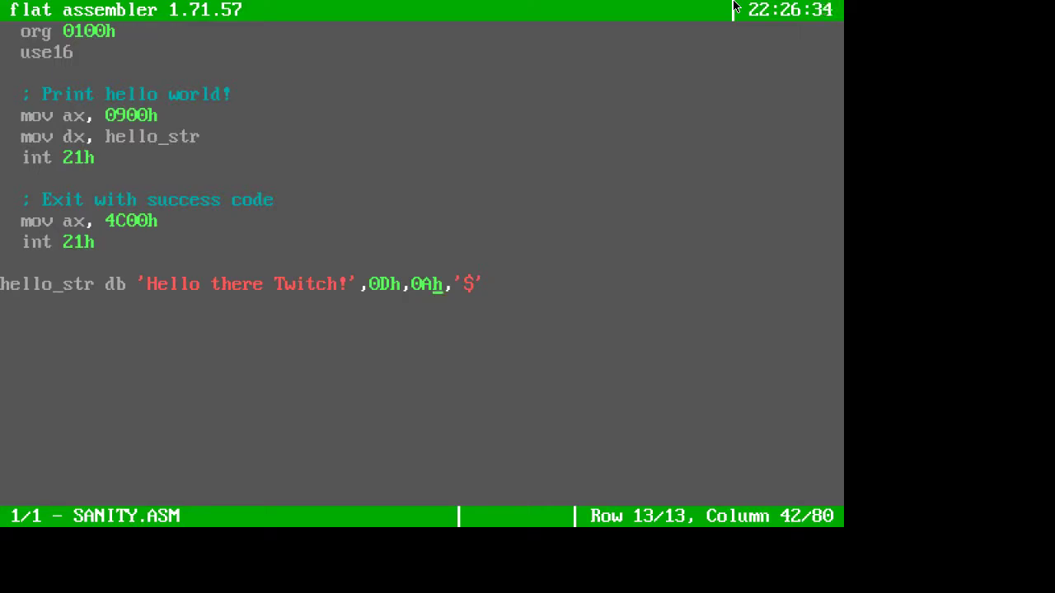
Exit the flat assembler editor to the DOS prompt and list the contents of the C: root directory
key("alt+x")
type("dir")
key("Return")
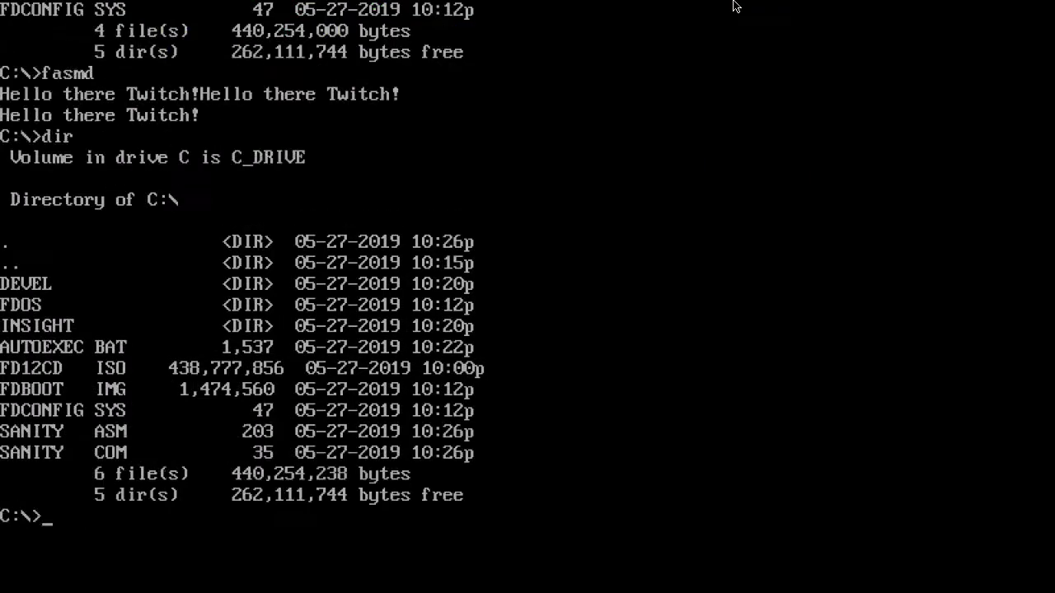
Switch to the host terminal and quit vi, discarding the unsaved Twitch Bot networking notes
key("alt+Tab")
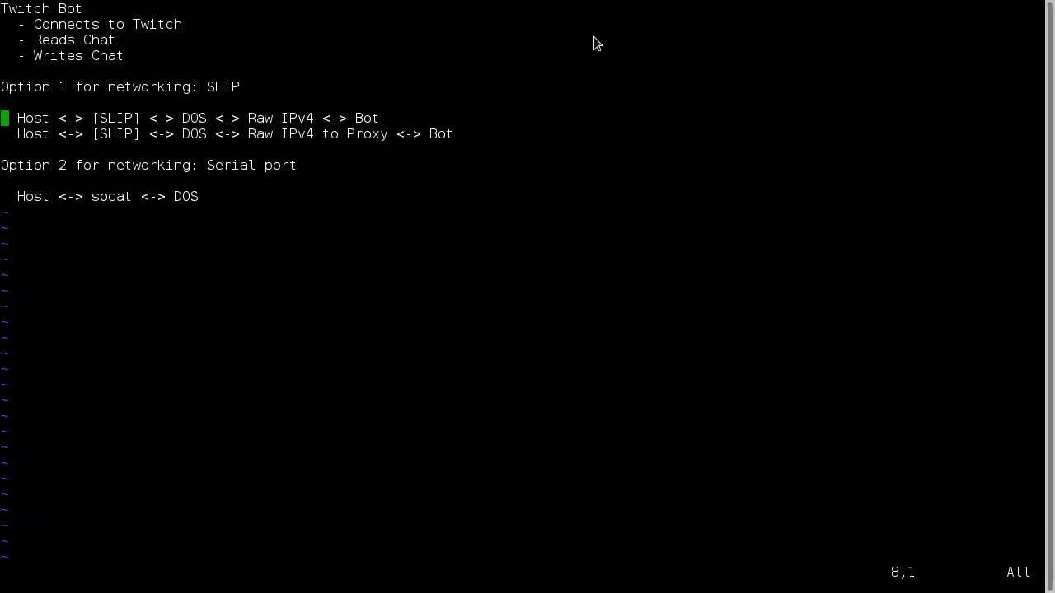
type(":q!")
key("BackSpace")
type("!")
key("Return")
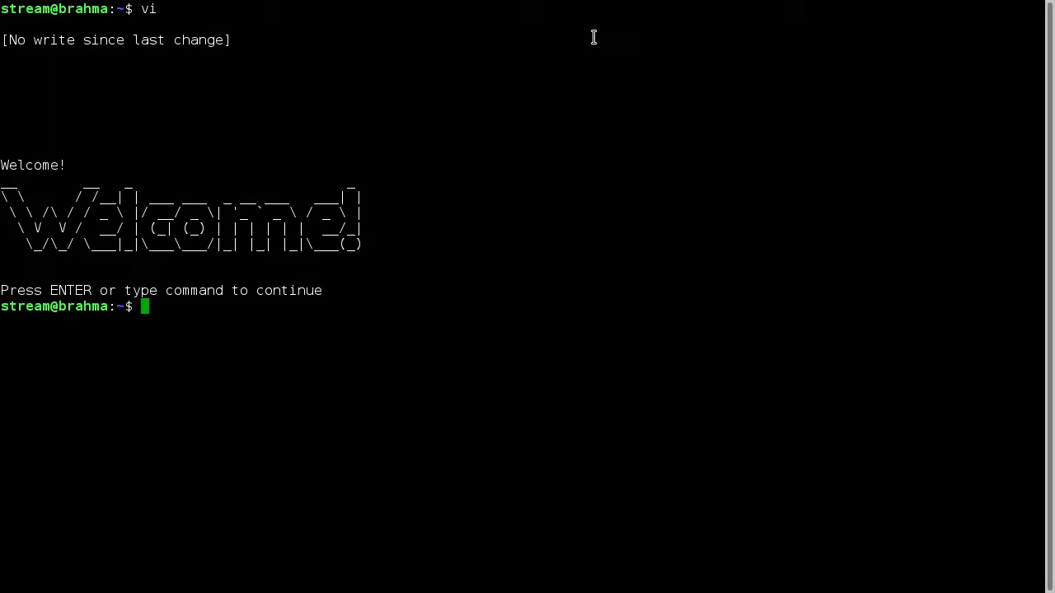
Clear the host terminal, end its shell session and switch back to the DOSBox window
type("clear")
key("Return")
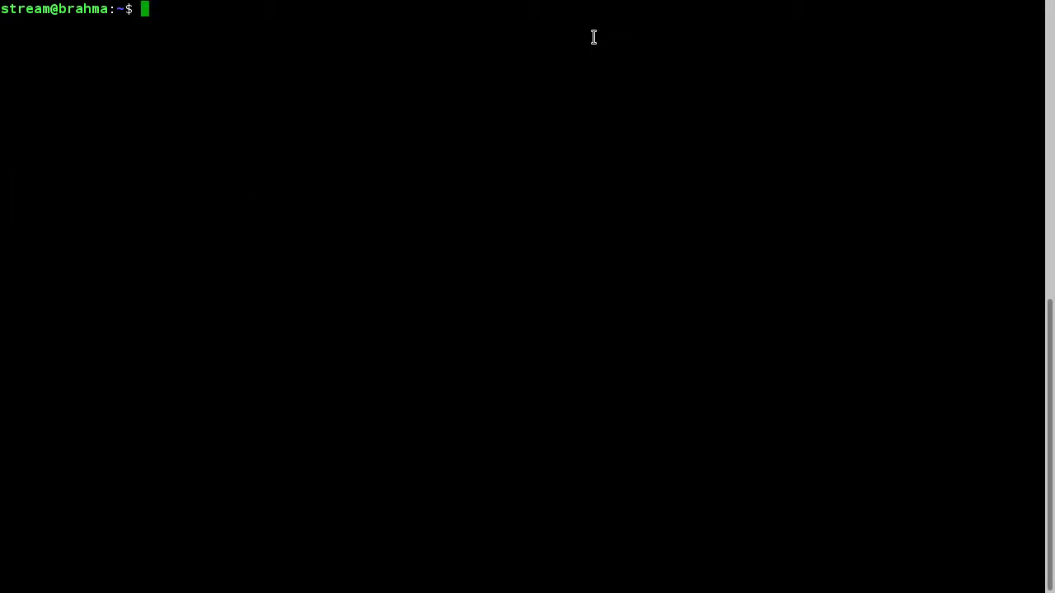
key("ctrl+d")
key("super+4")
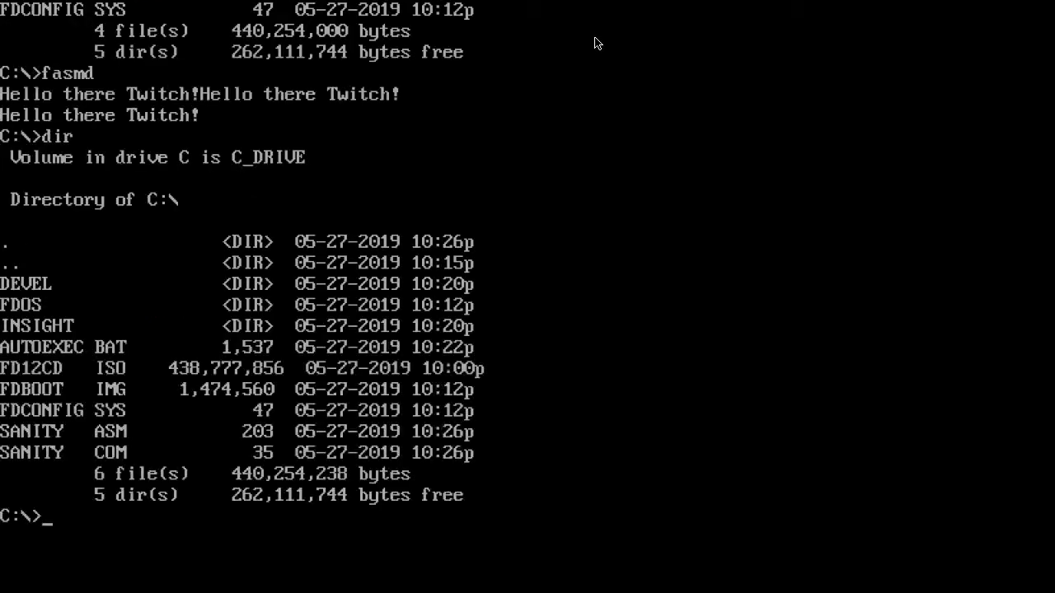